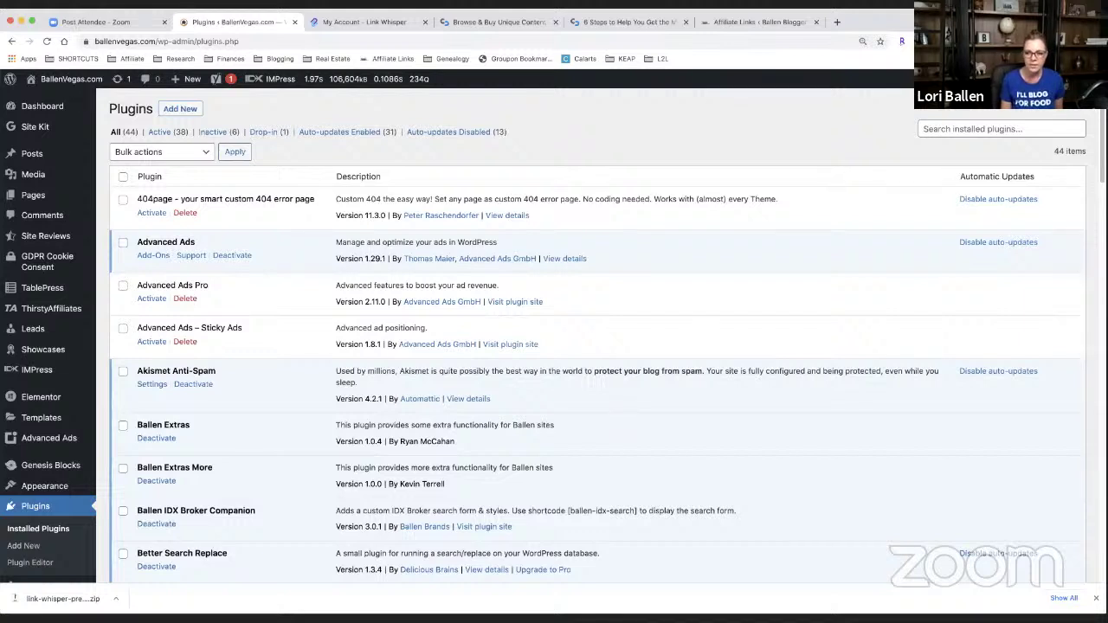
# Load ballenblogger.com in the browser tab that shows the first-home-purchase article
pyautogui.click(636, 23)
pyautogui.click(304, 43)
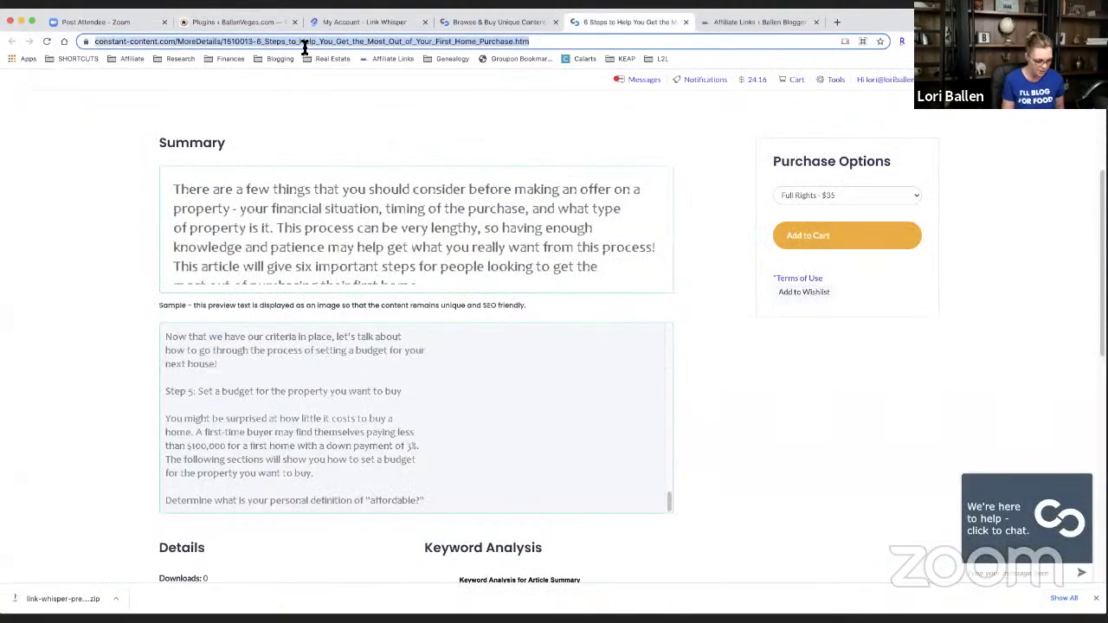
pyautogui.write('ballen')
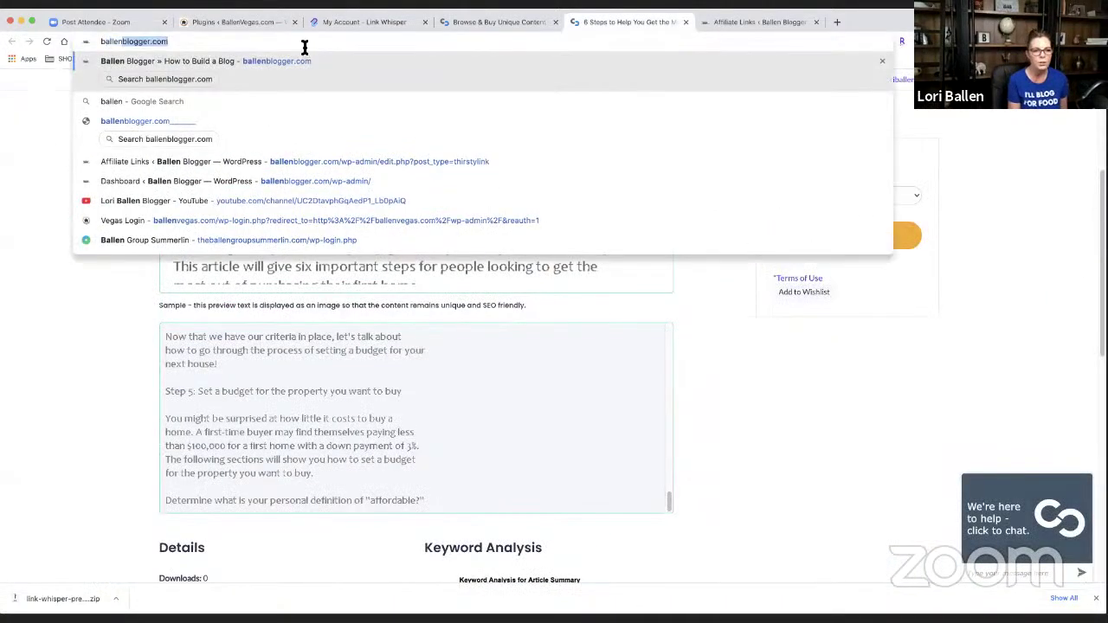
pyautogui.press('Return')
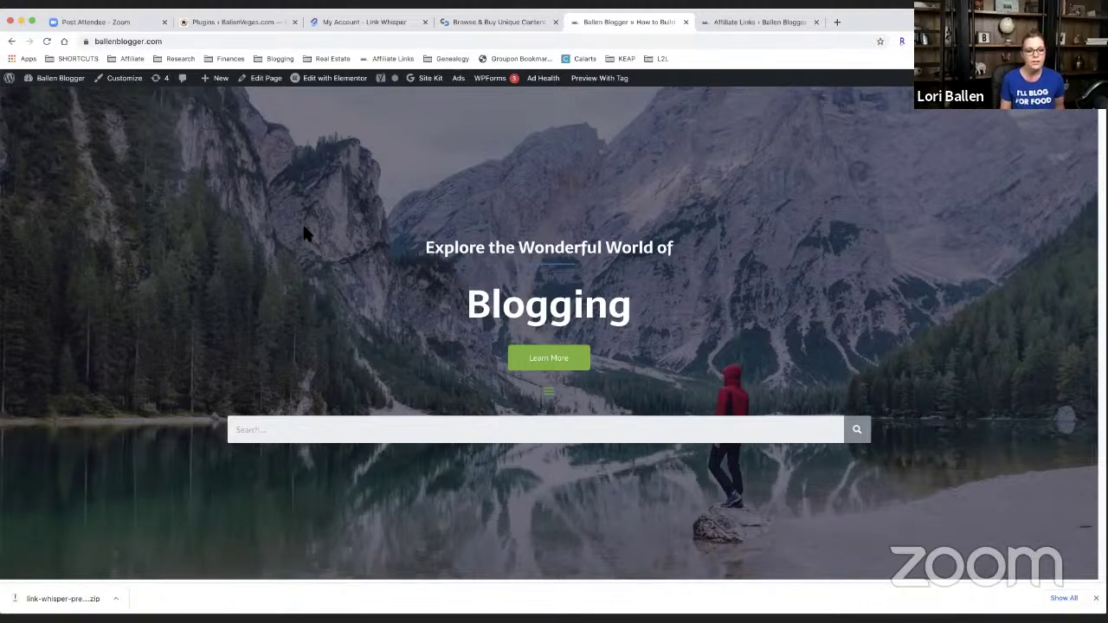
# Look through the blog's homepage sections, from the Blogging hero area through income reports, SEO and guides to Product Comparisons
pyautogui.scroll(-1, 315, 276)
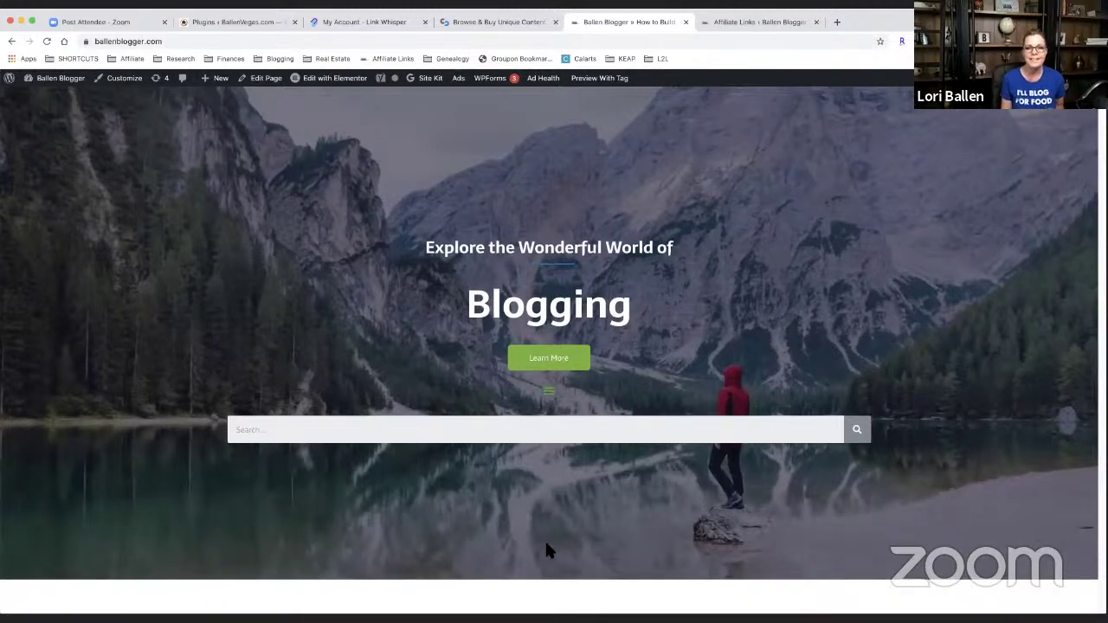
pyautogui.scroll(-1, 496, 544)
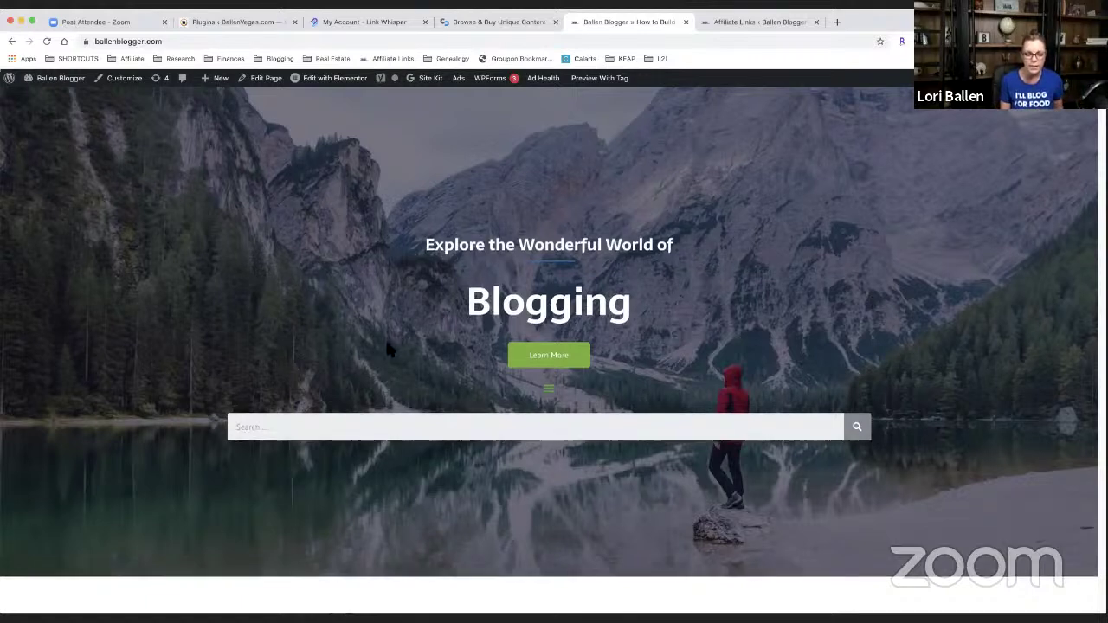
pyautogui.scroll(-3, 387, 346)
pyautogui.scroll(-10, 383, 348)
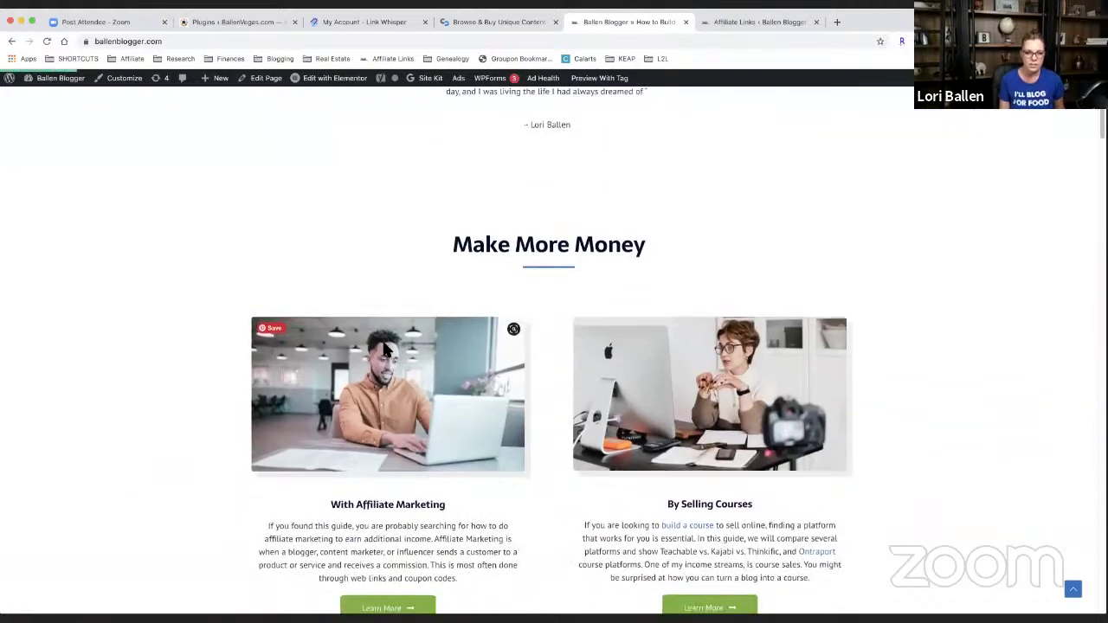
pyautogui.scroll(-9, 381, 349)
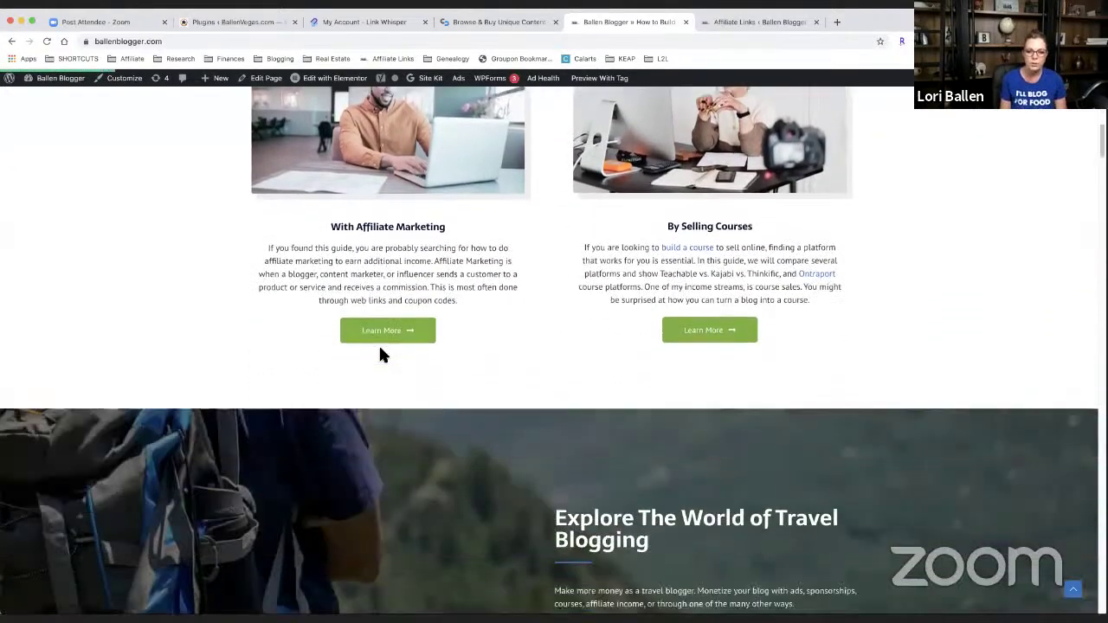
pyautogui.scroll(-9, 381, 350)
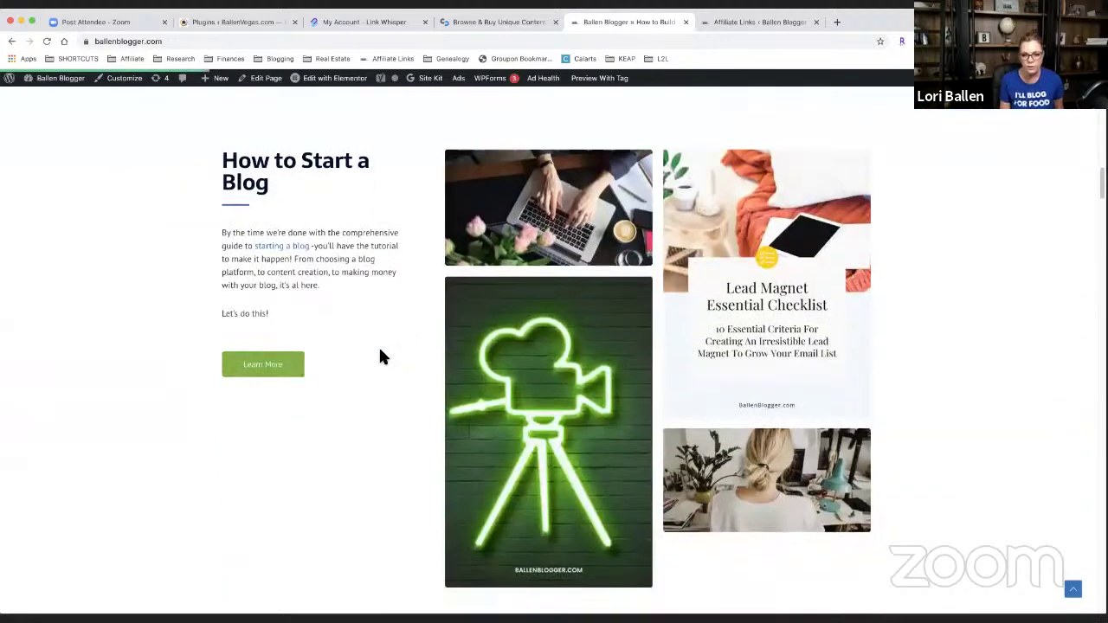
pyautogui.scroll(-13, 384, 358)
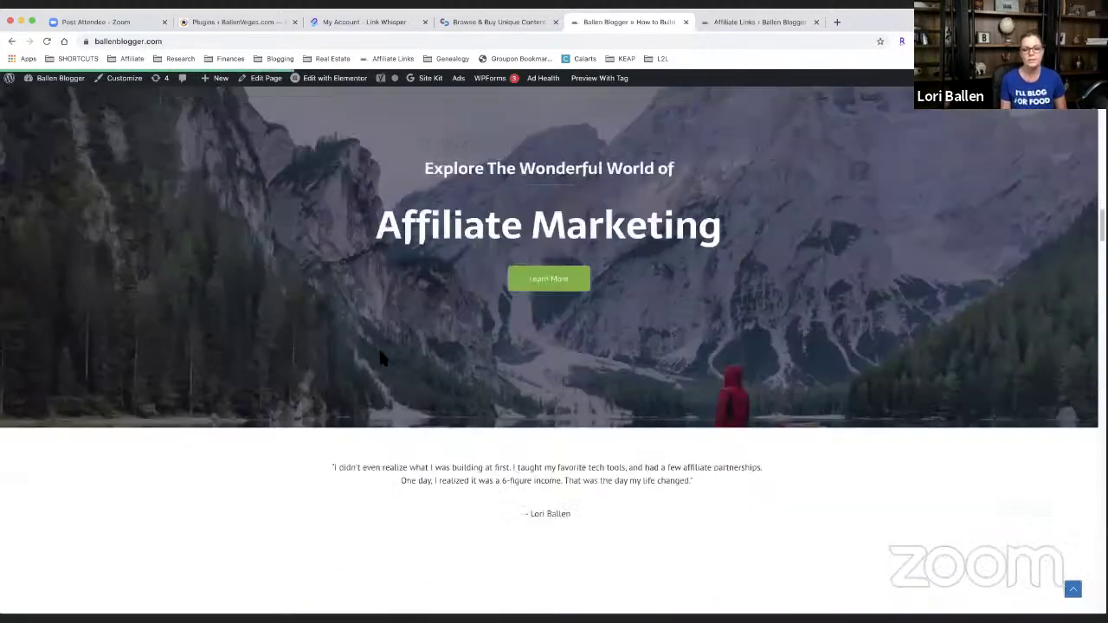
pyautogui.scroll(-9, 385, 363)
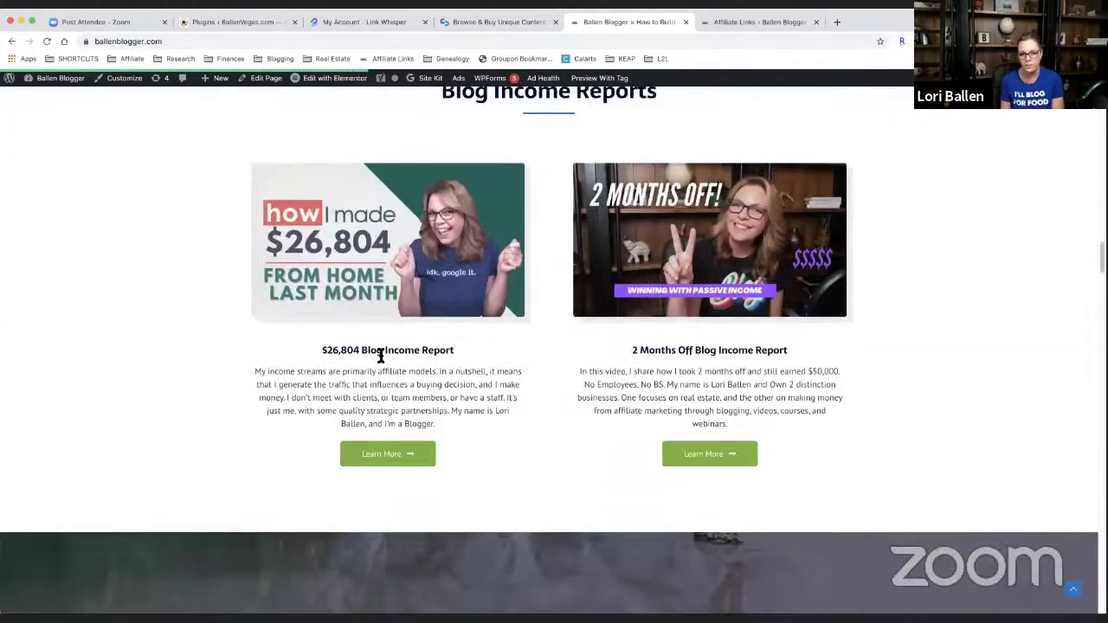
pyautogui.scroll(-9, 374, 352)
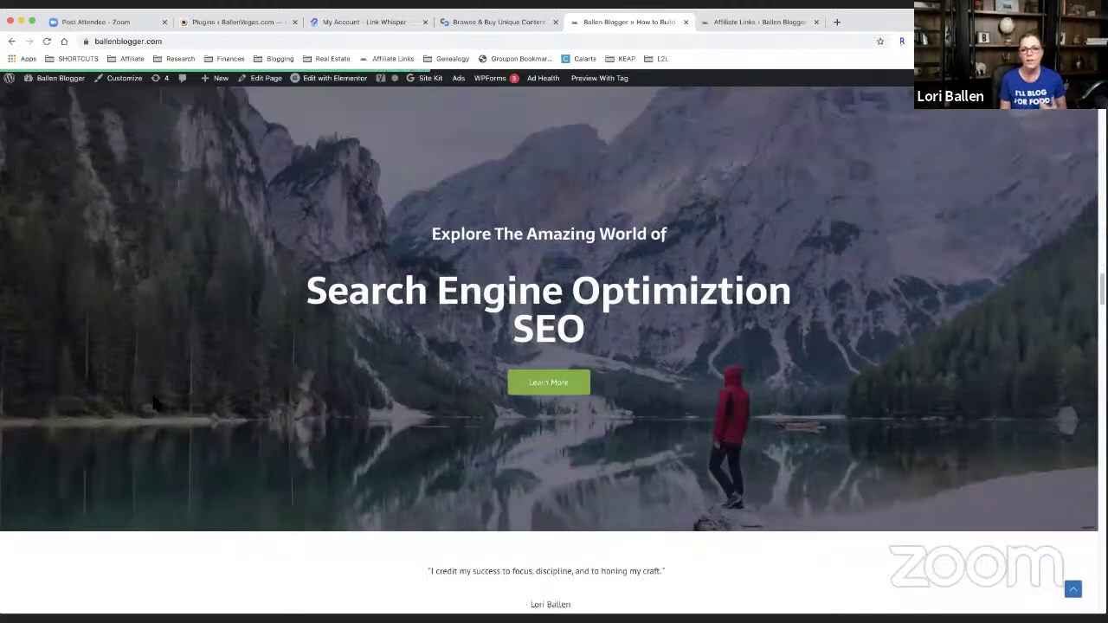
pyautogui.scroll(-12, 151, 404)
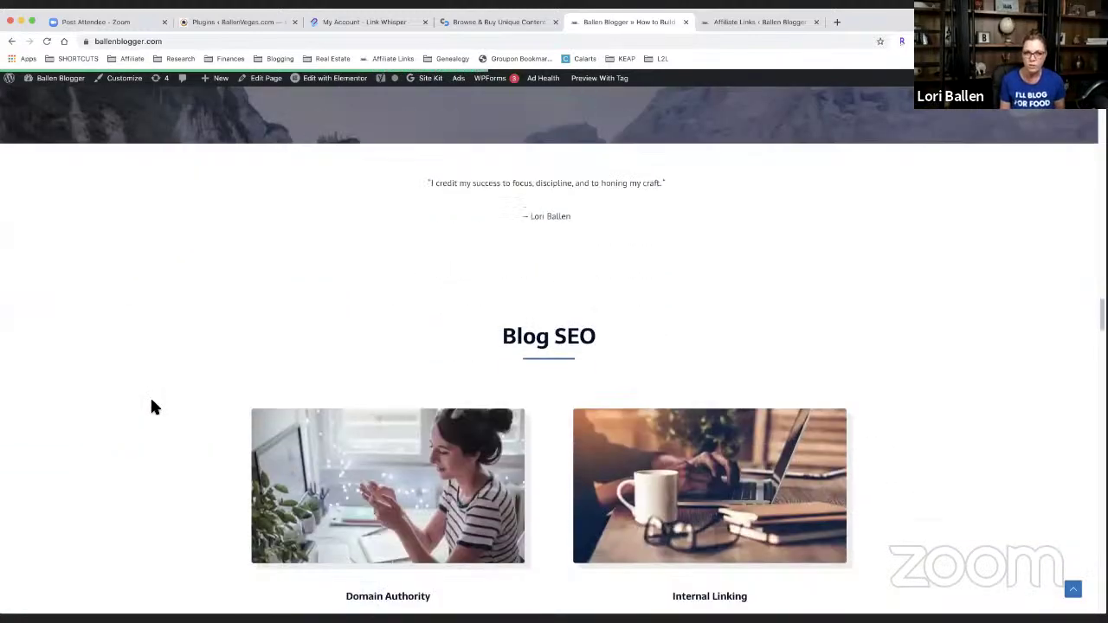
pyautogui.scroll(-10, 152, 409)
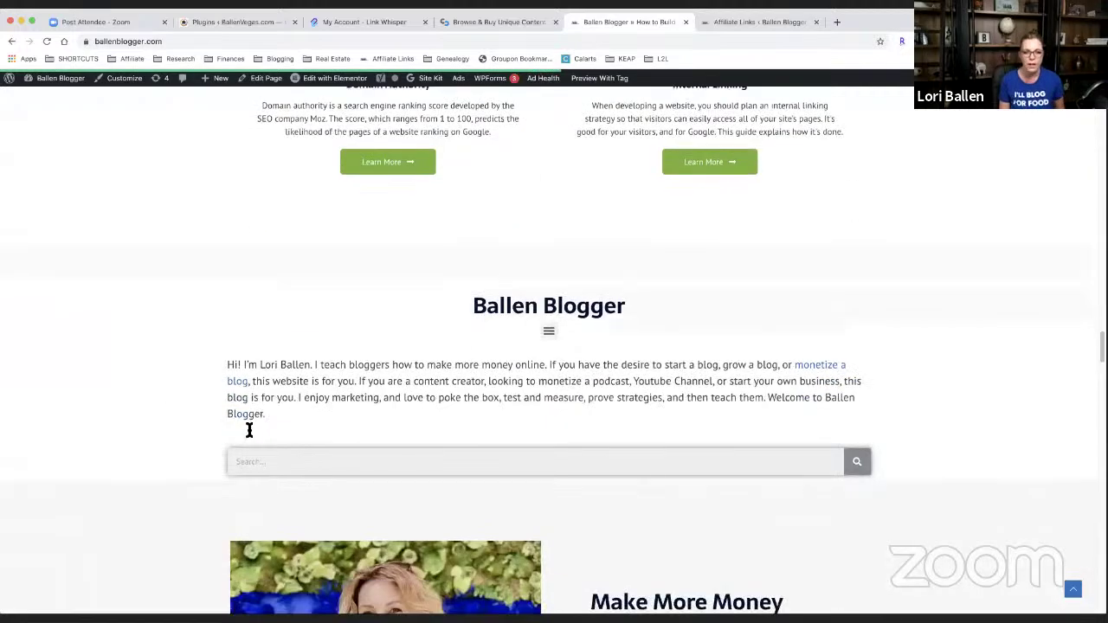
pyautogui.scroll(-11, 157, 421)
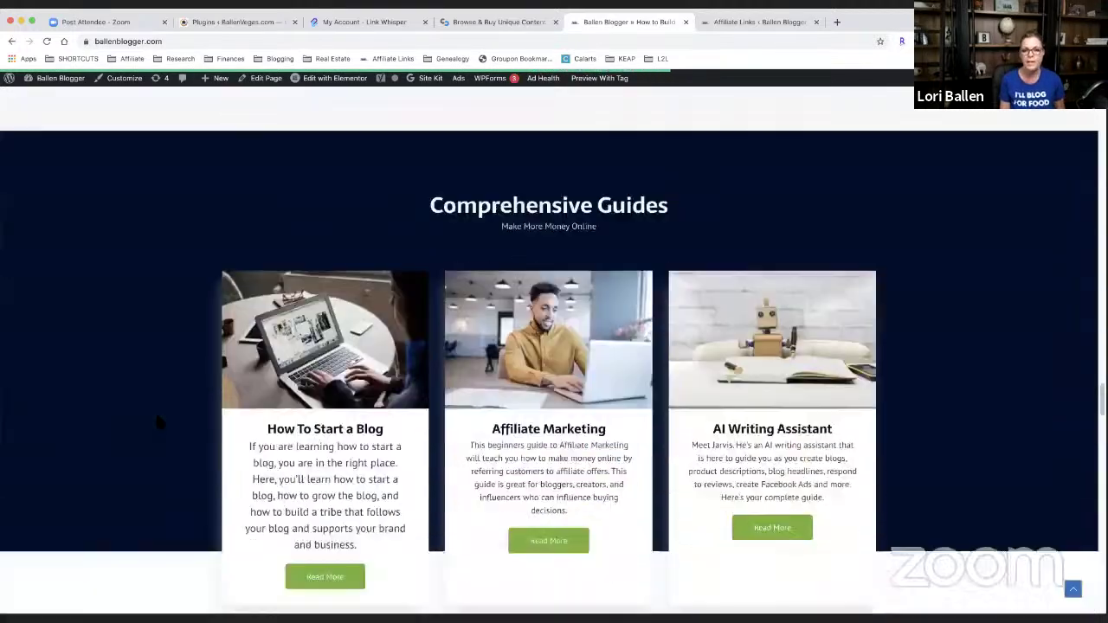
pyautogui.scroll(-14, 157, 416)
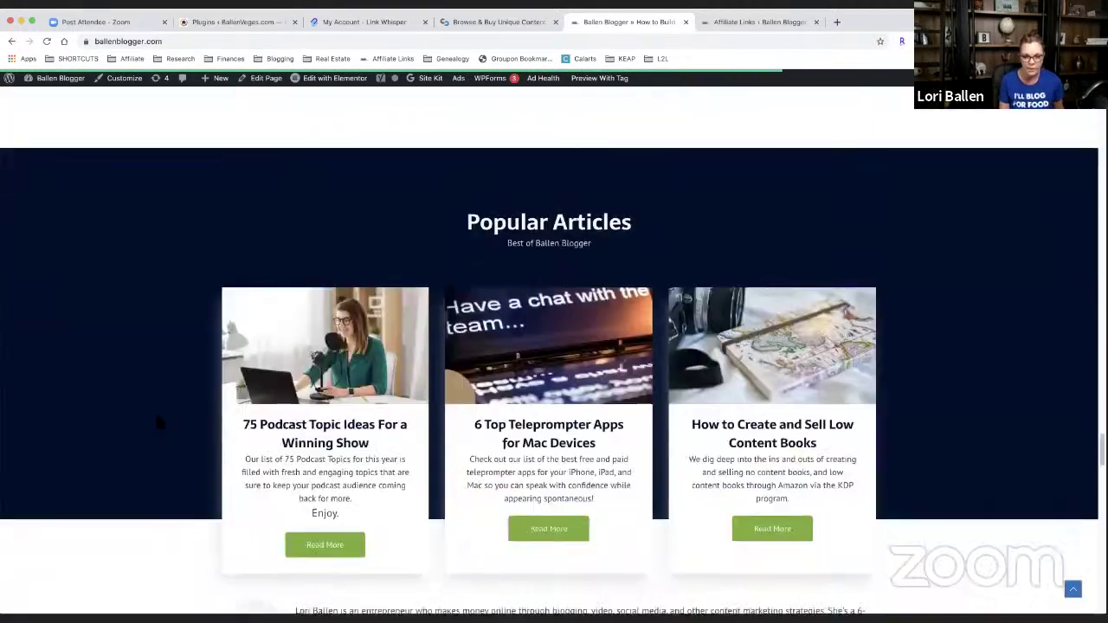
pyautogui.scroll(-9, 158, 411)
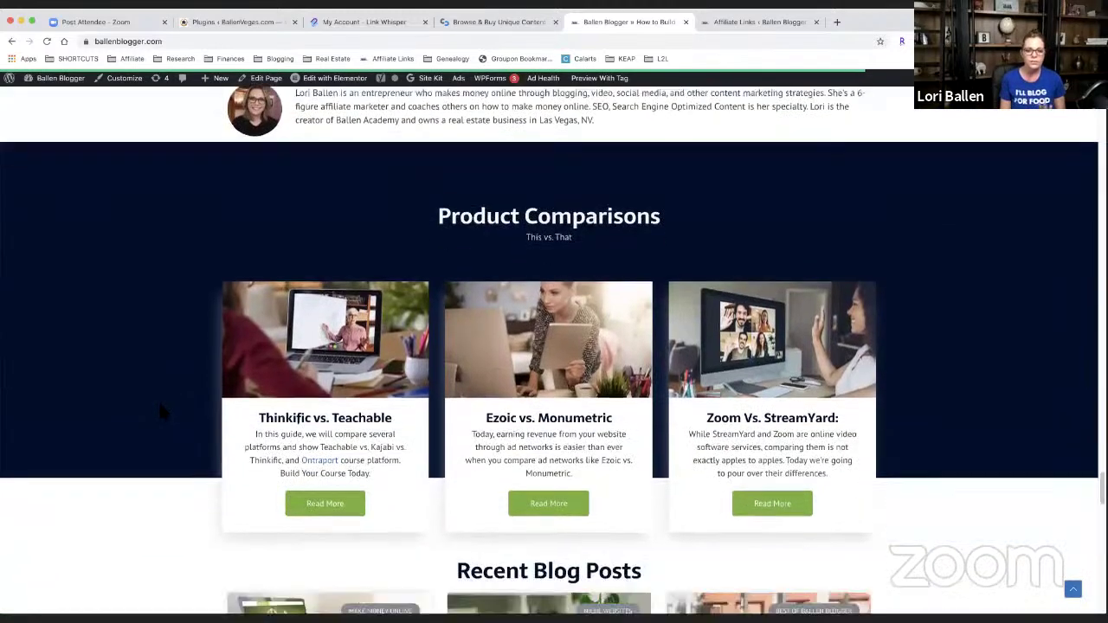
# Examine the Recent Blog Posts grid and the FAQ list near the end of the homepage
pyautogui.scroll(-1, 158, 412)
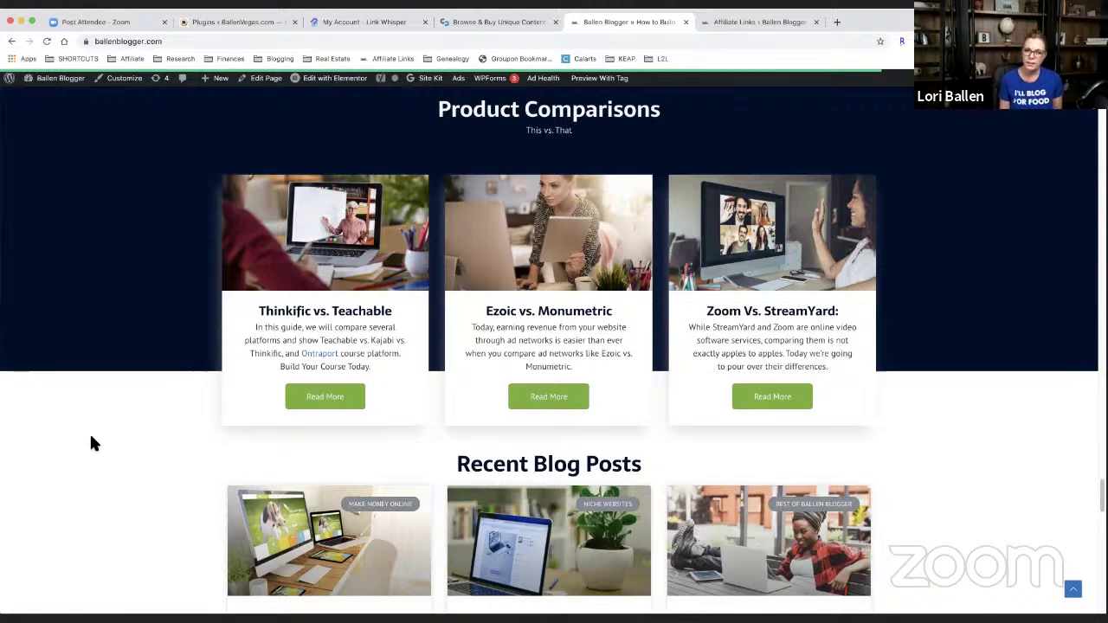
pyautogui.scroll(-1, 86, 438)
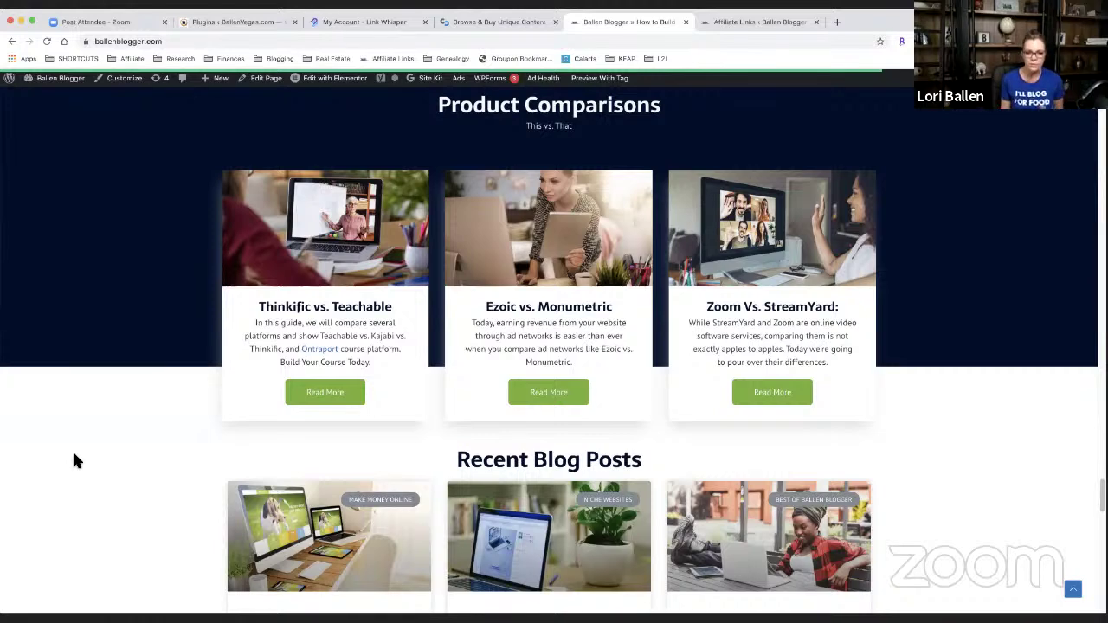
pyautogui.scroll(-1, 60, 471)
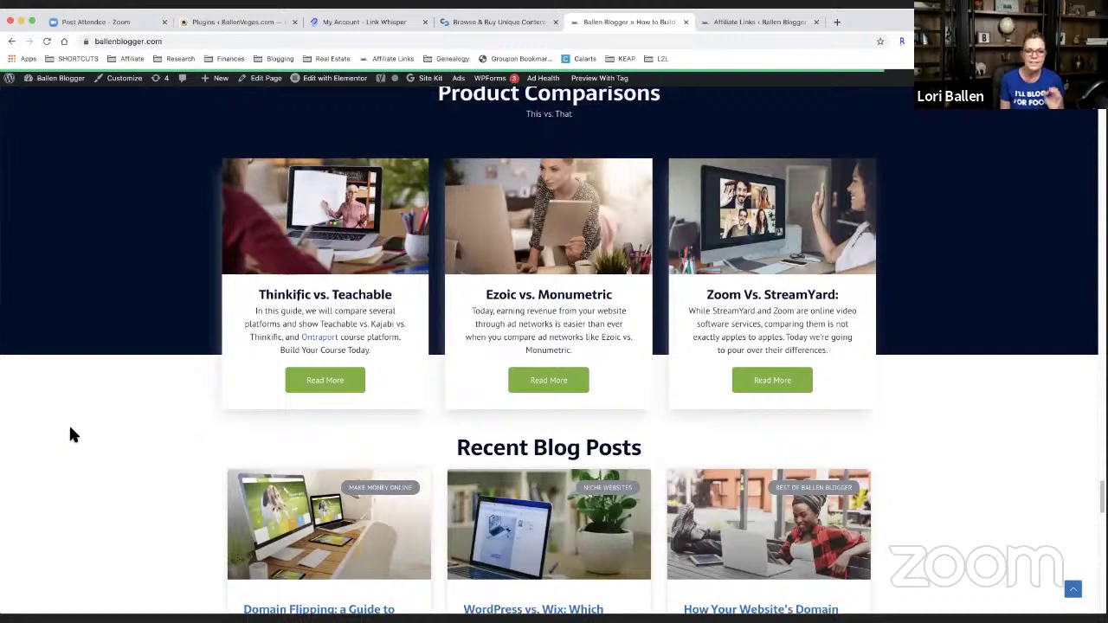
pyautogui.scroll(-5, 65, 442)
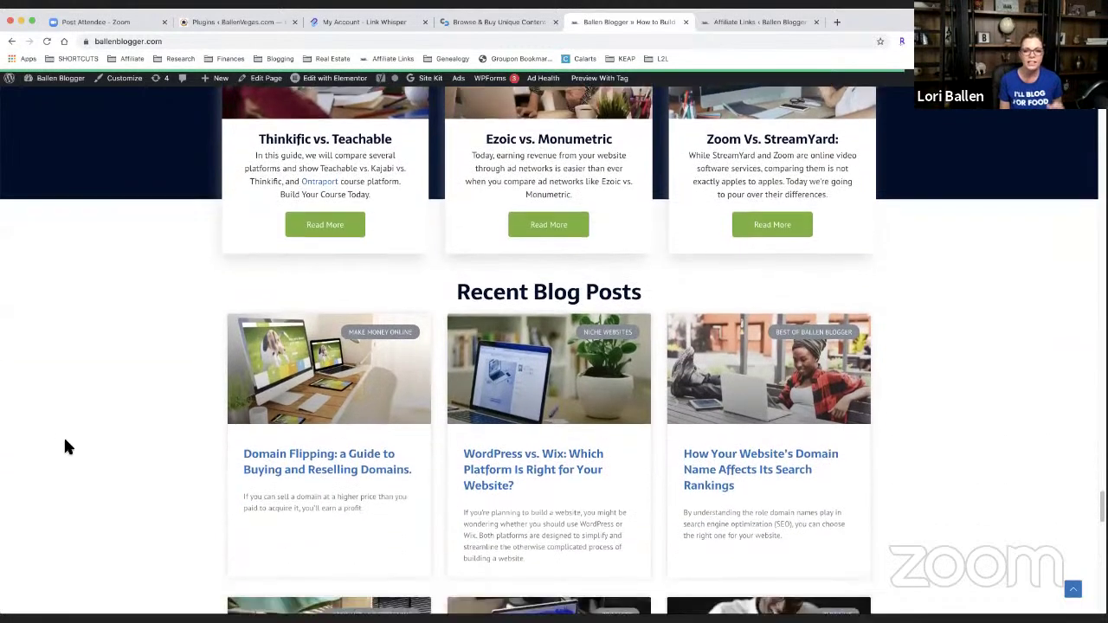
pyautogui.scroll(-5, 66, 445)
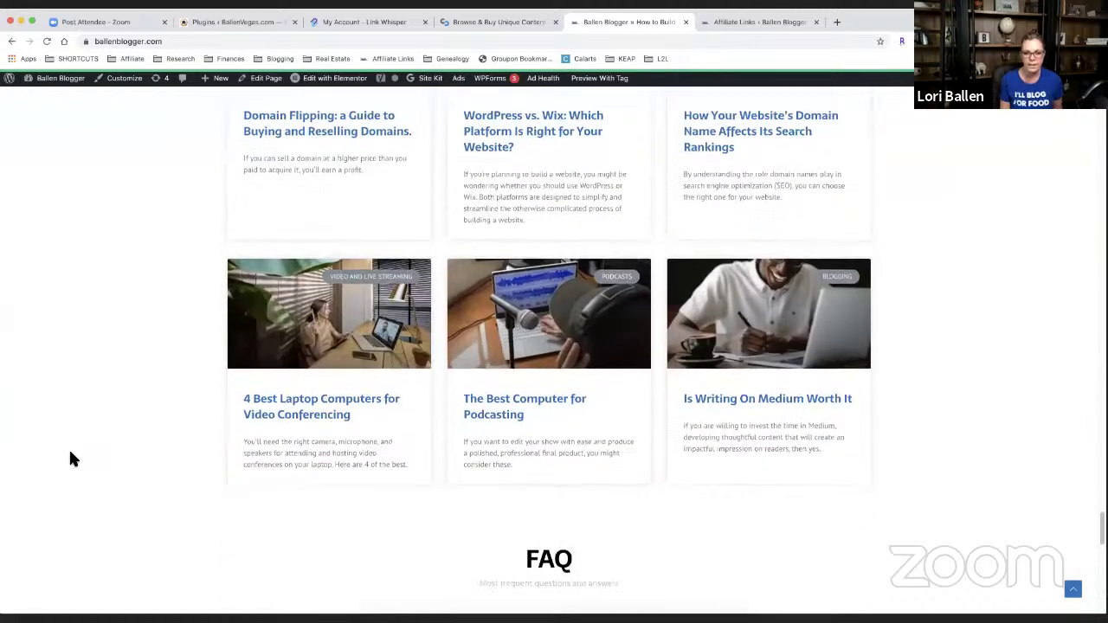
pyautogui.scroll(4, 68, 461)
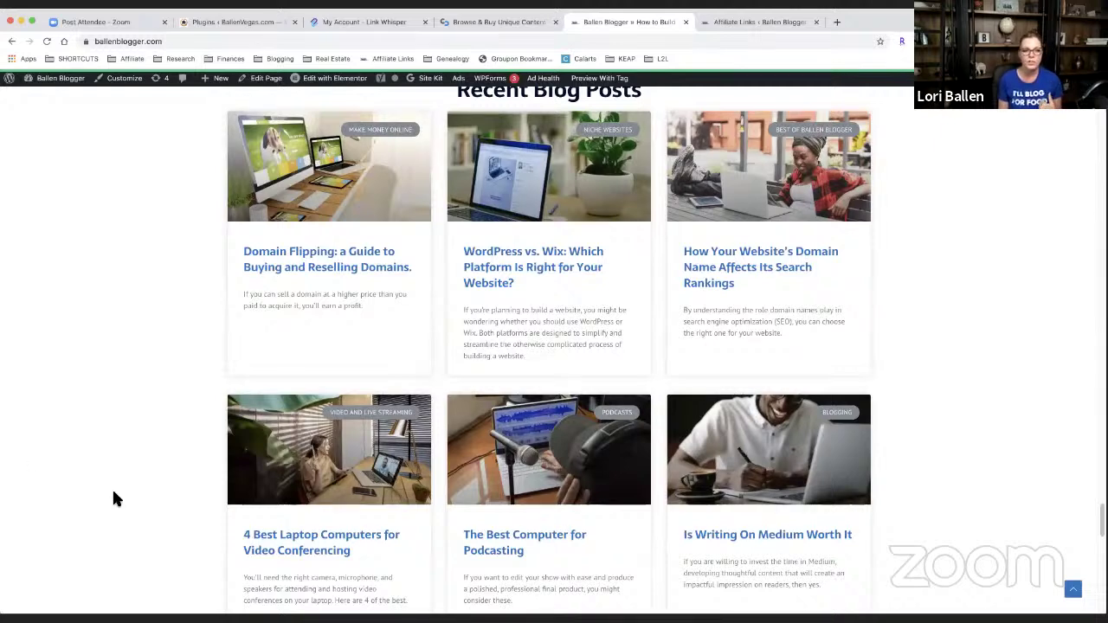
pyautogui.scroll(-5, 112, 479)
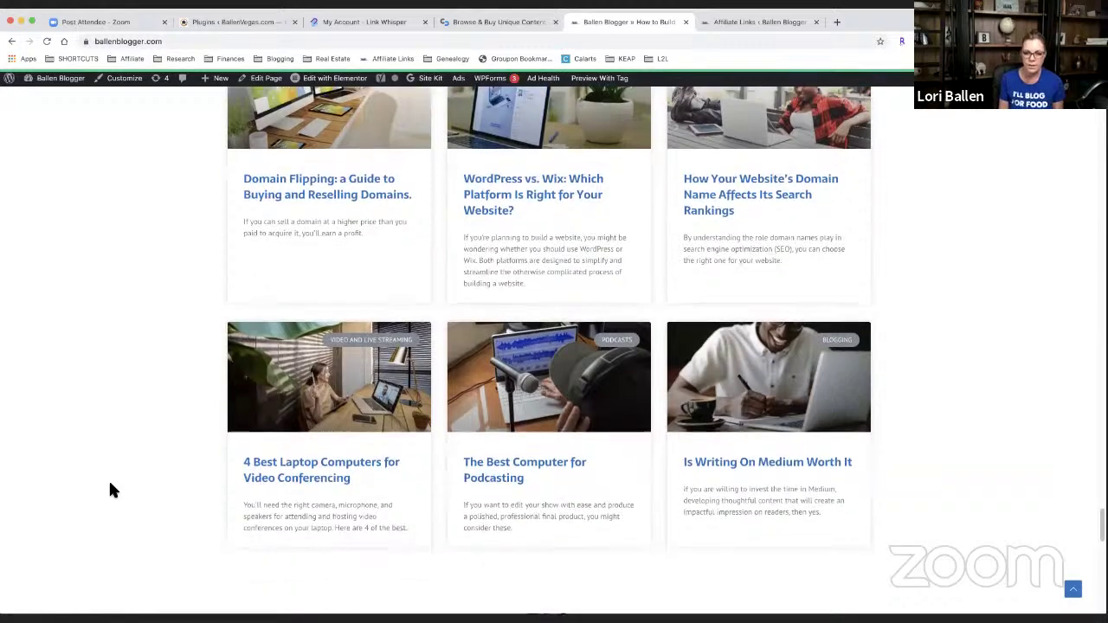
pyautogui.scroll(-10, 110, 485)
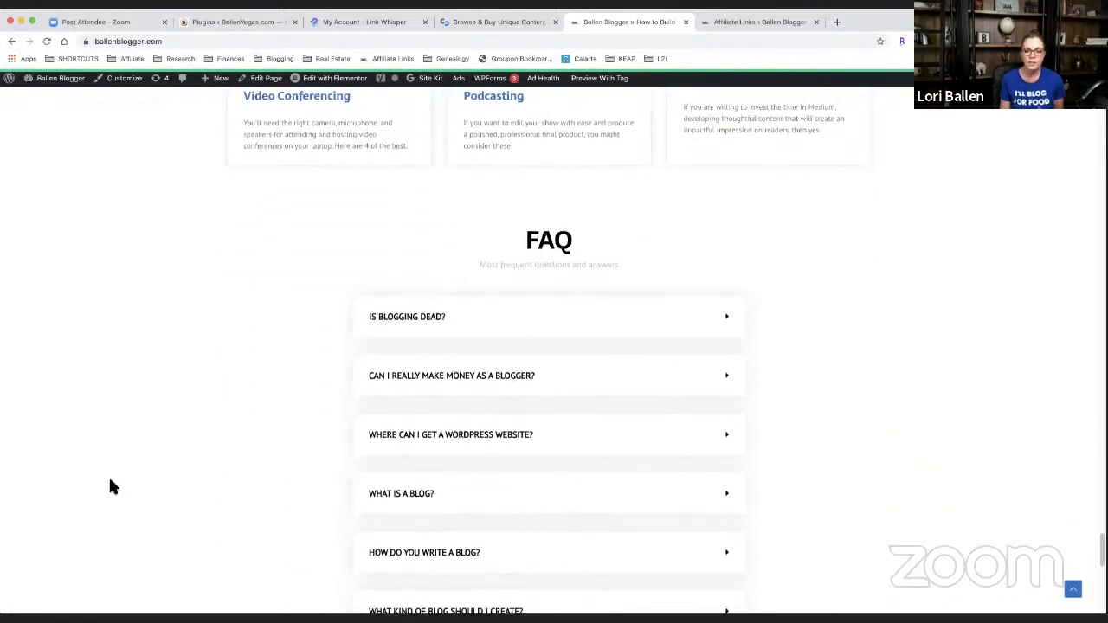
pyautogui.scroll(8, 108, 489)
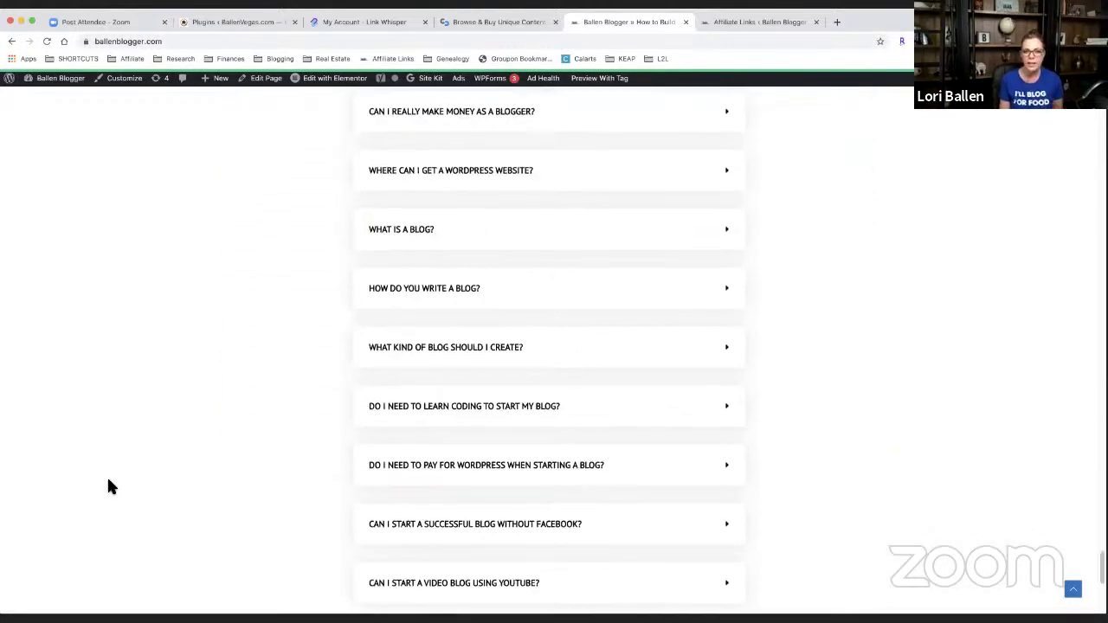
pyautogui.scroll(2, 110, 487)
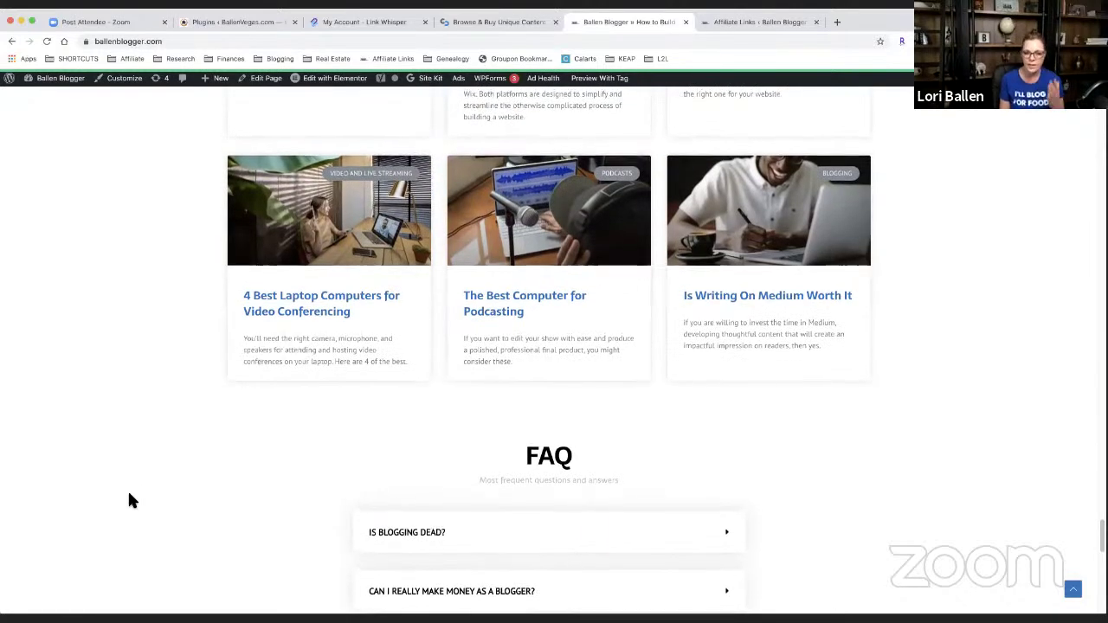
pyautogui.scroll(2, 127, 490)
pyautogui.scroll(1, 127, 502)
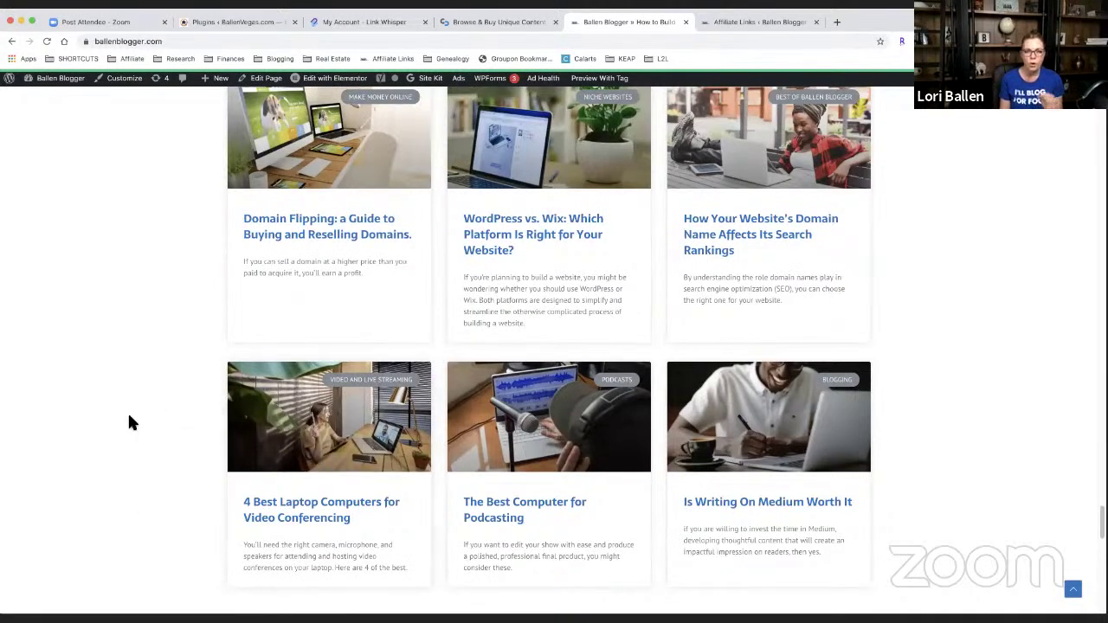
pyautogui.scroll(1, 86, 420)
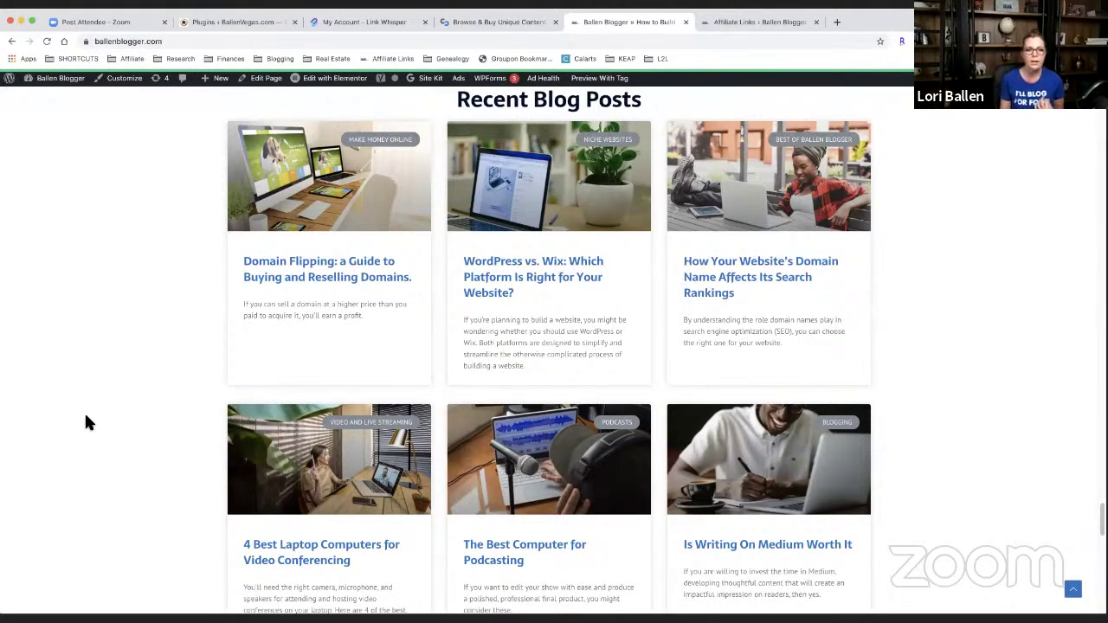
# Open the post "Domain Flipping: a Guide to Buying and Reselling Domains" and review its table of contents, text, links and ads
pyautogui.click(281, 280)
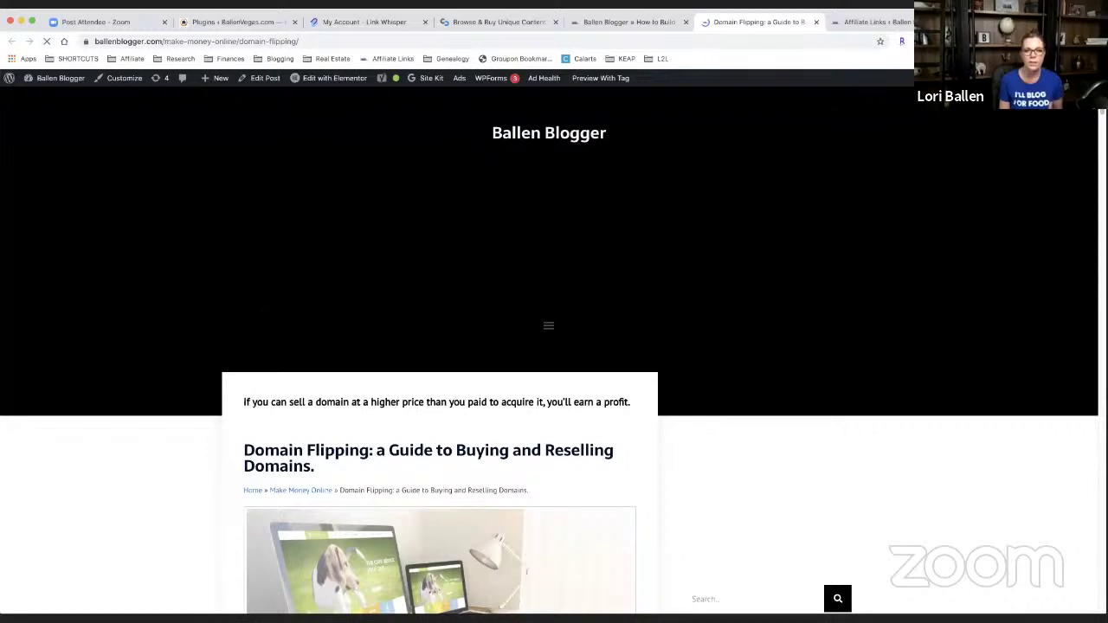
pyautogui.scroll(-4, 181, 300)
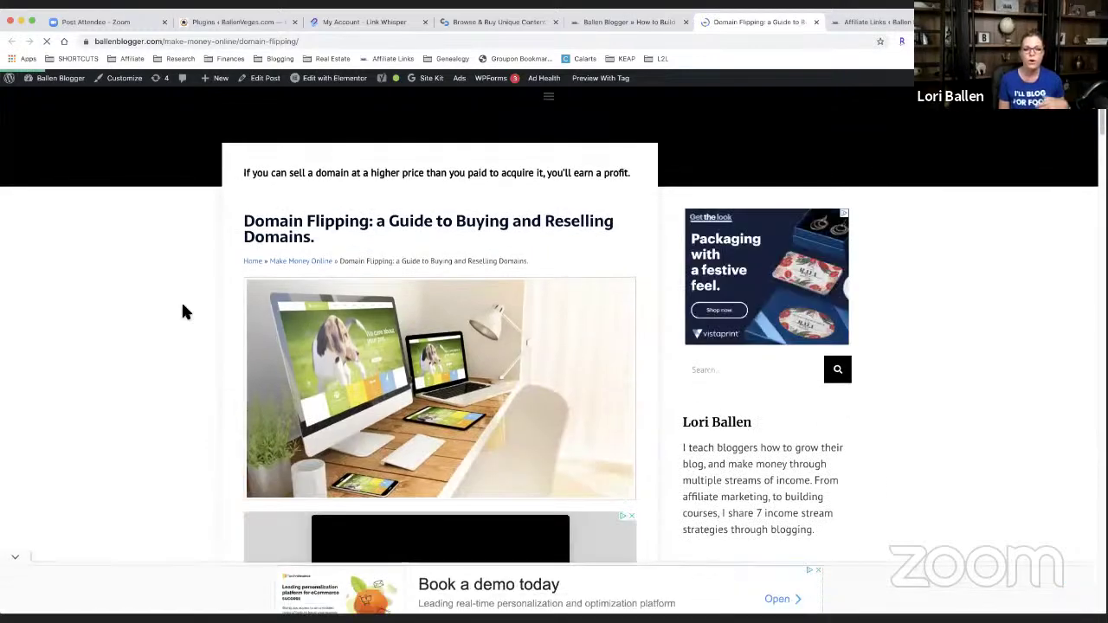
pyautogui.scroll(-6, 181, 311)
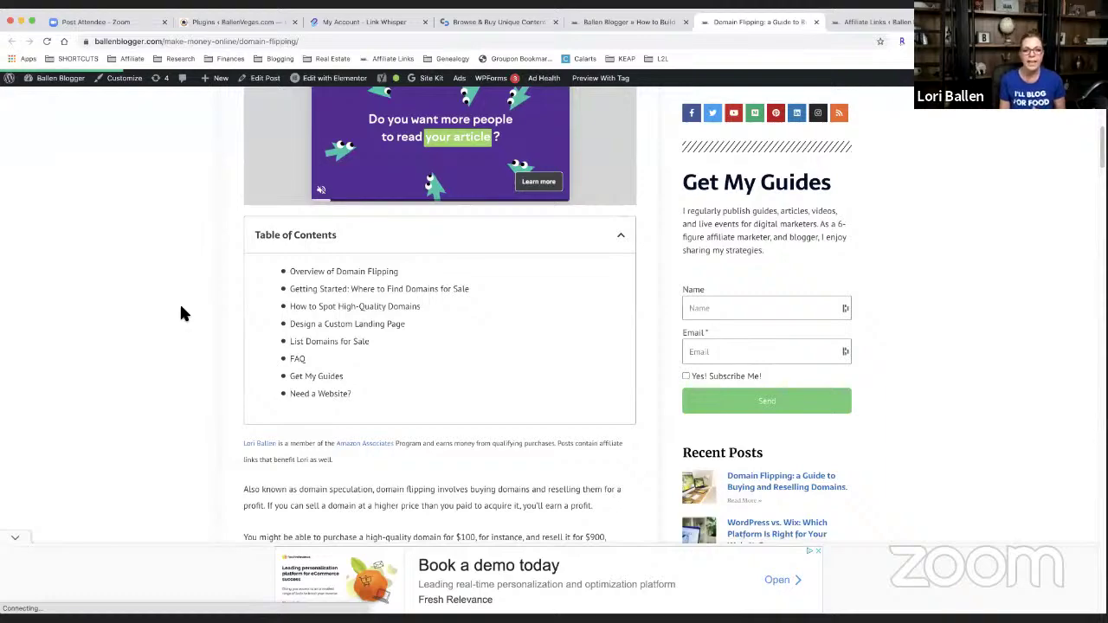
pyautogui.scroll(-2, 120, 338)
pyautogui.scroll(-15, 120, 340)
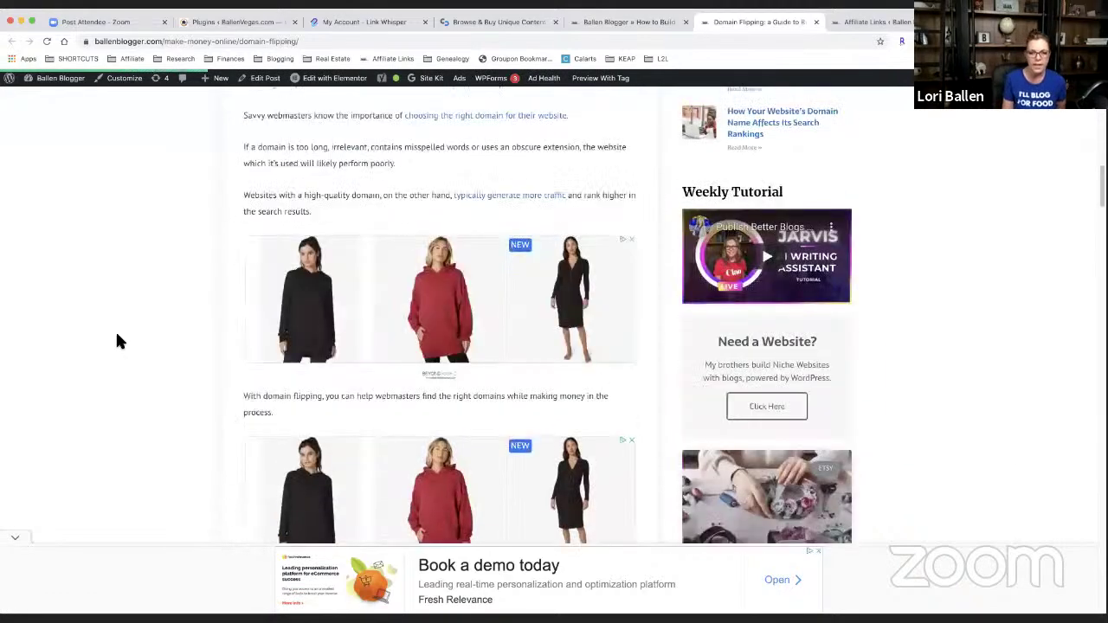
pyautogui.scroll(-3, 112, 344)
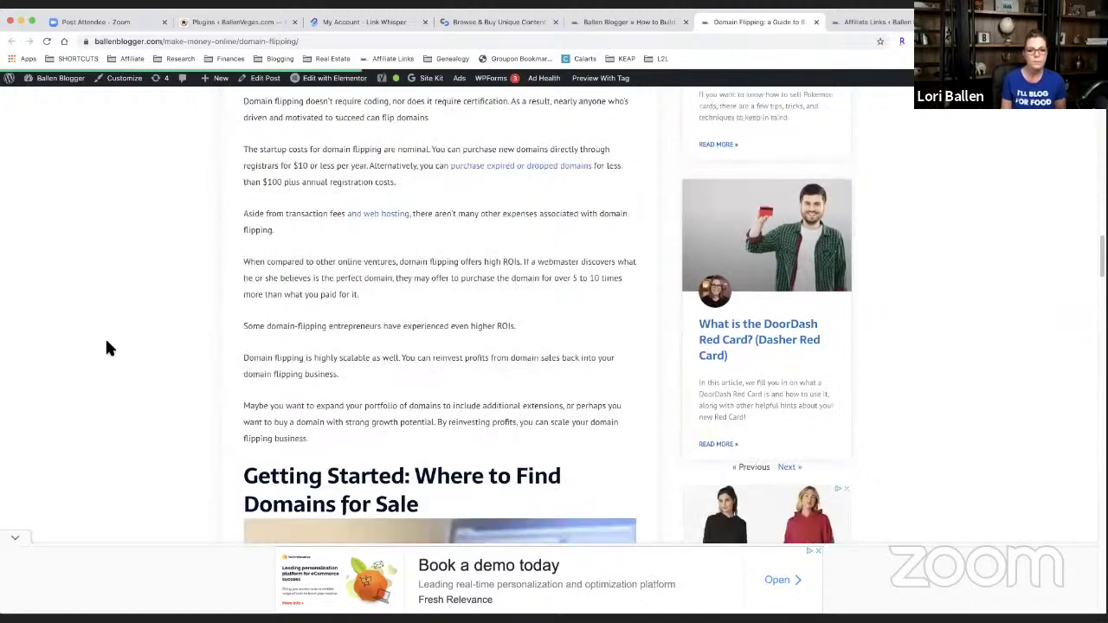
pyautogui.scroll(-5, 108, 346)
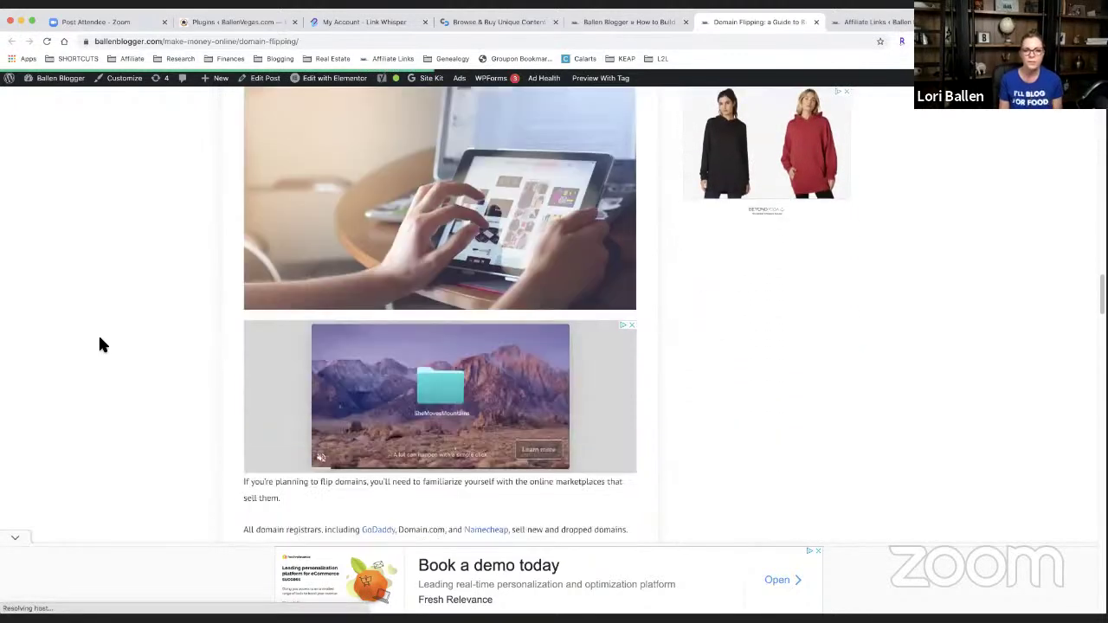
pyautogui.scroll(-4, 98, 345)
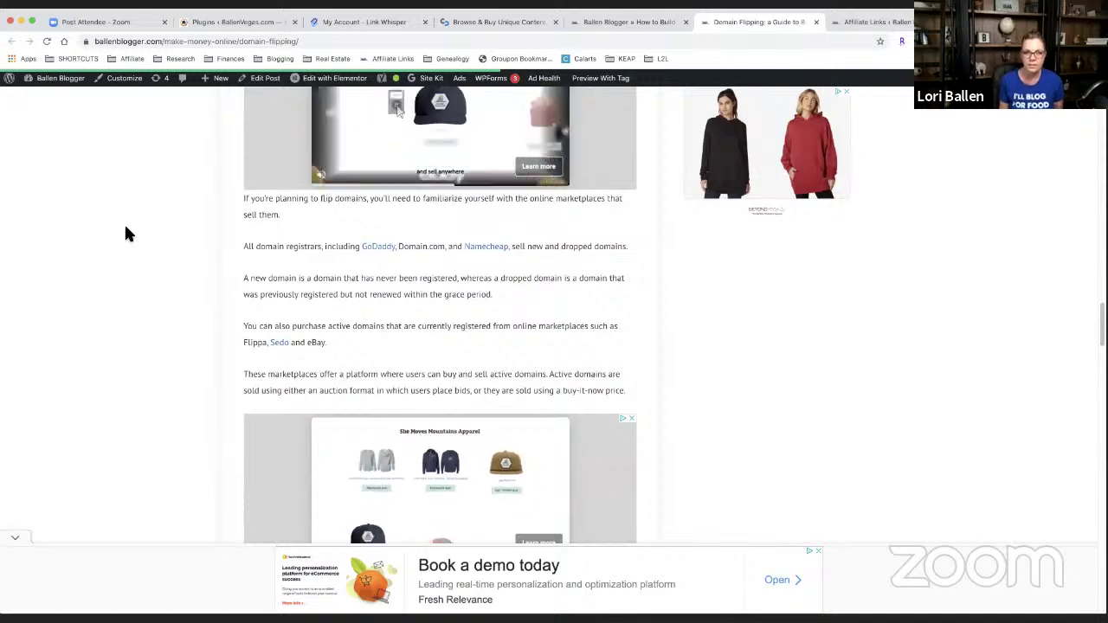
# Enlarge the Domain Flipping post and open the GoDaddy link in its domain registrars paragraph to look through the landing page
pyautogui.scroll(-1, 869, 403)
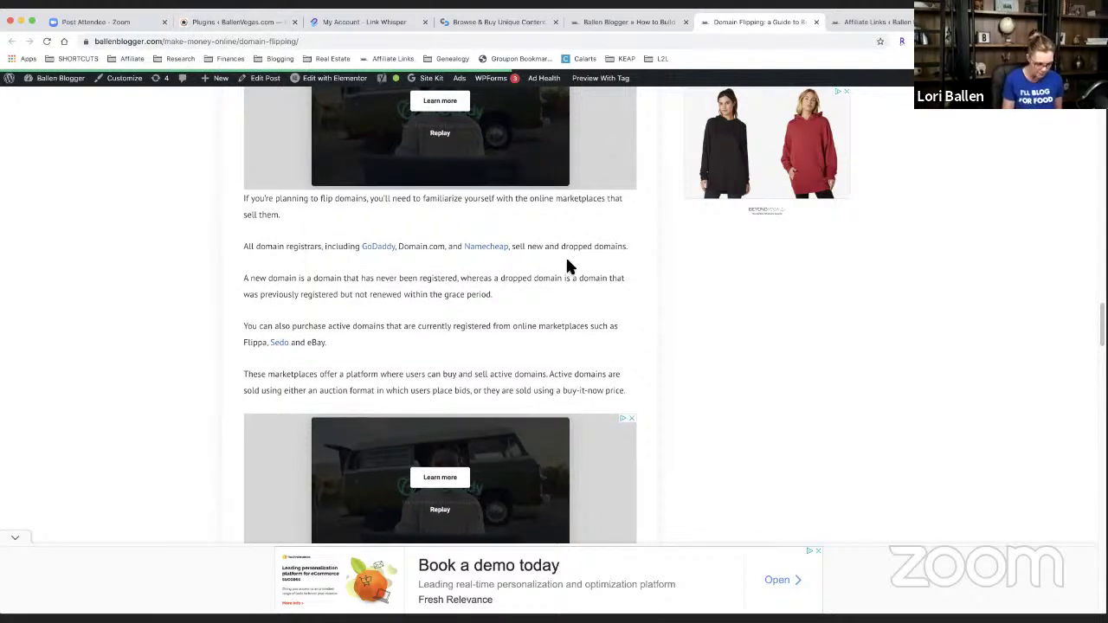
pyautogui.press('super+equal')
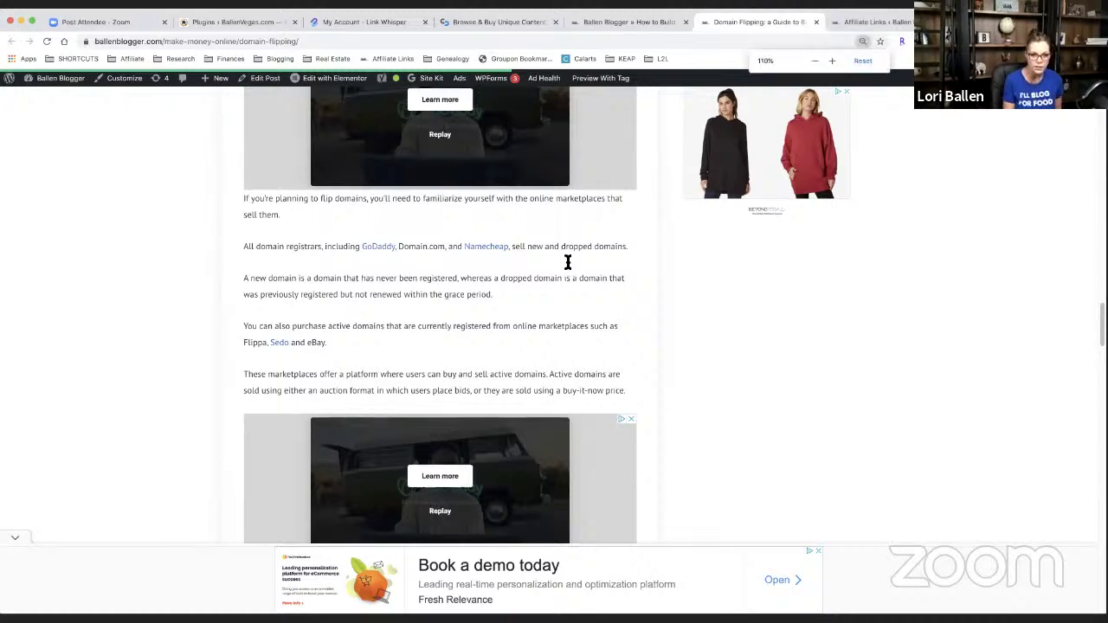
pyautogui.press('super+equal')
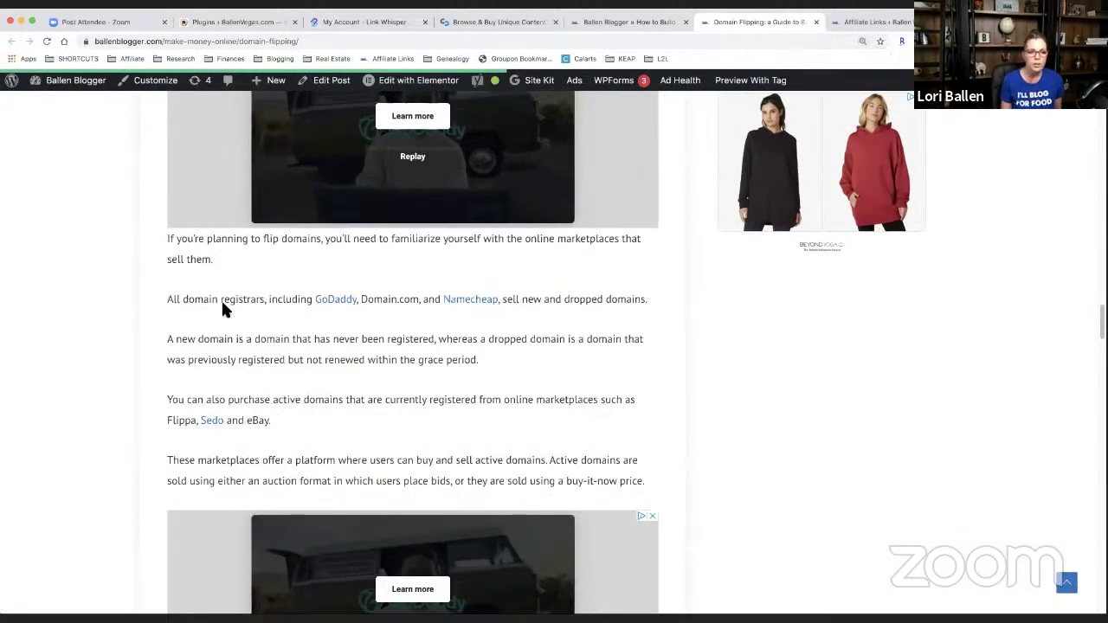
pyautogui.scroll(-1, 192, 286)
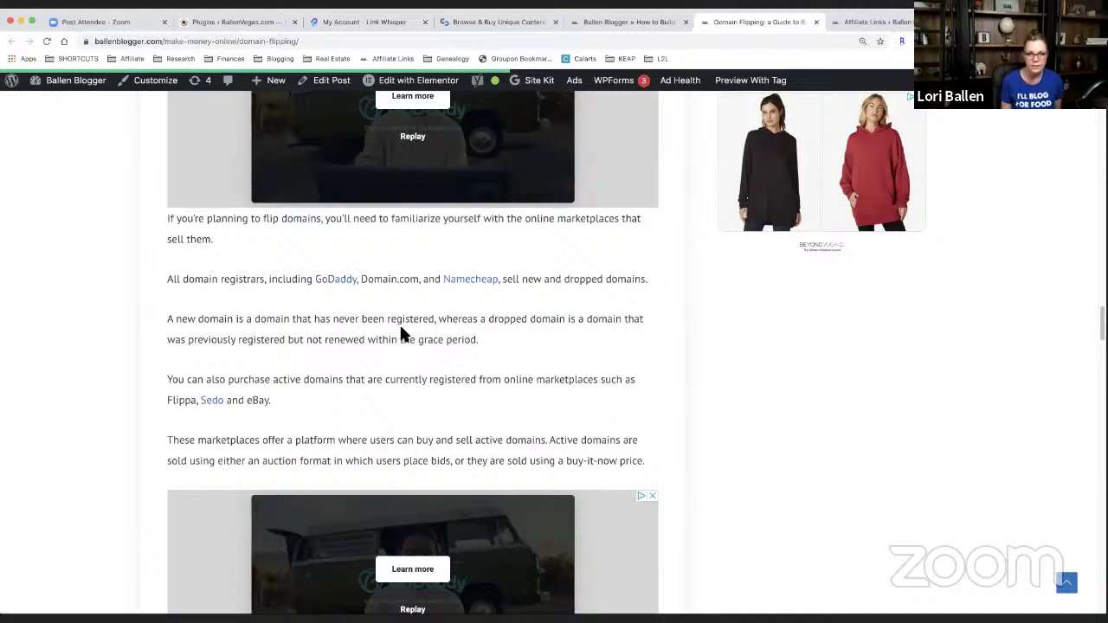
pyautogui.click(339, 283)
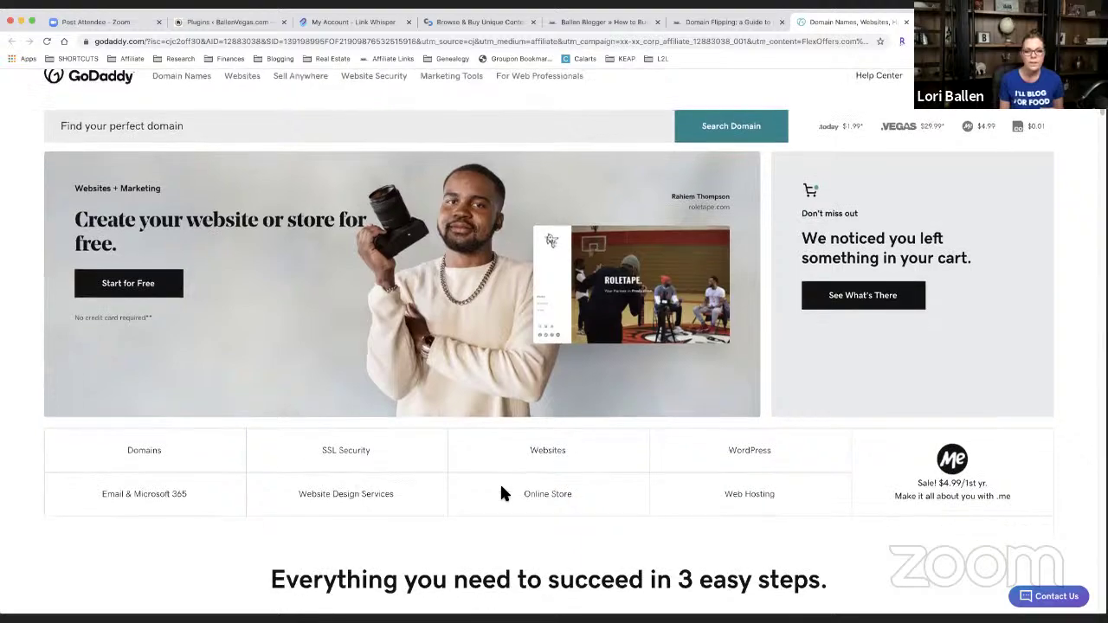
pyautogui.scroll(-7, 502, 492)
pyautogui.scroll(-3, 605, 344)
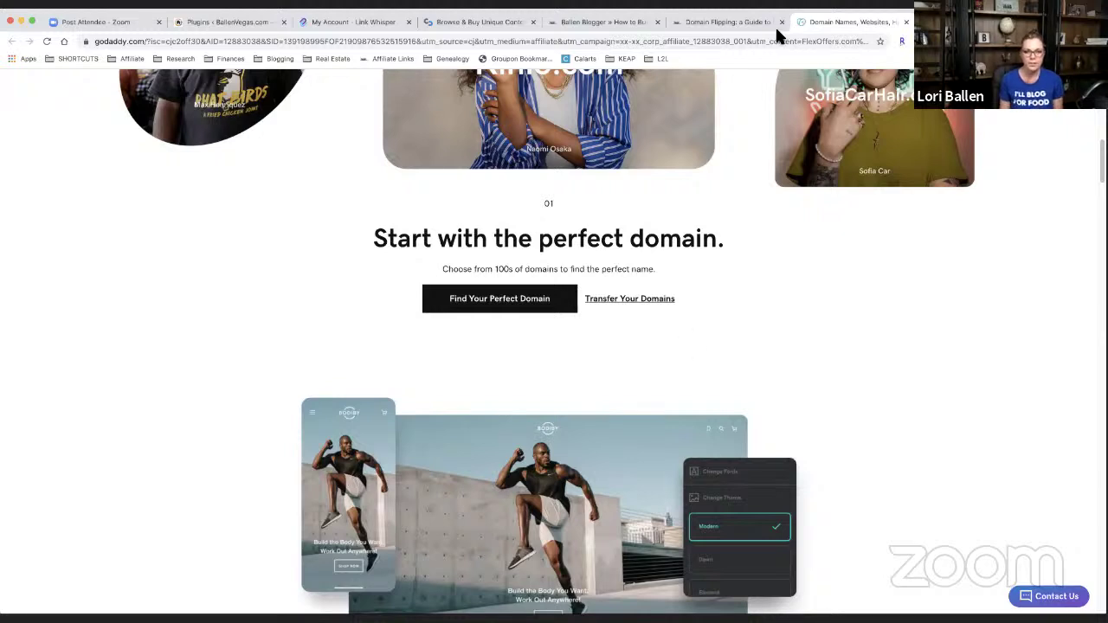
# Return to the Domain Flipping post's registrars paragraph and open its GoDaddy link again in another new tab
pyautogui.click(723, 23)
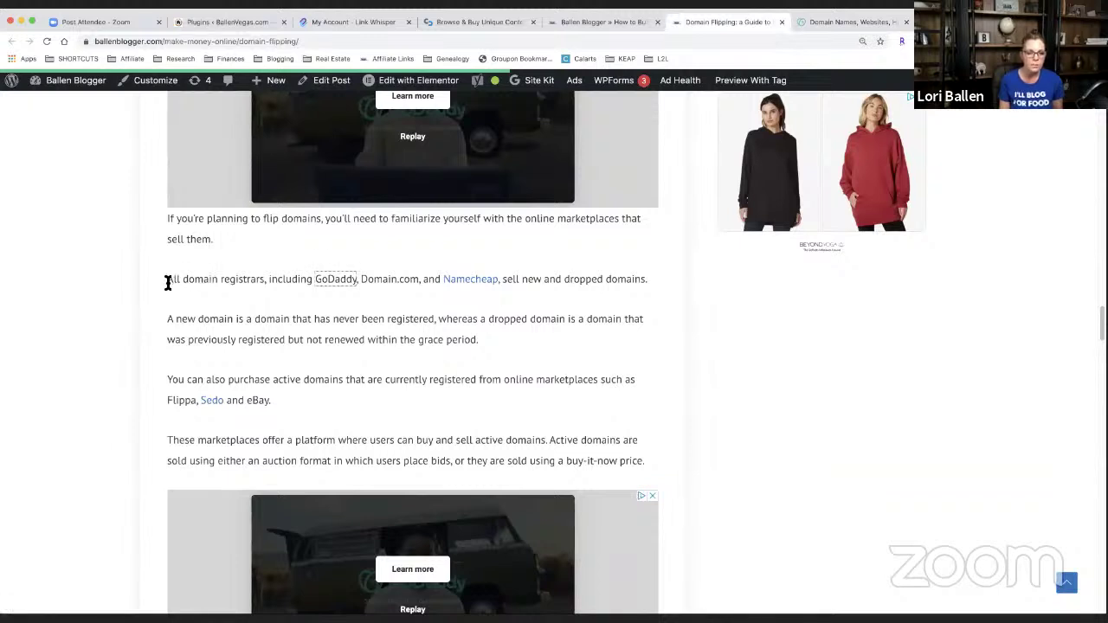
pyautogui.moveTo(167, 278); pyautogui.dragTo(260, 271)
pyautogui.click(290, 296)
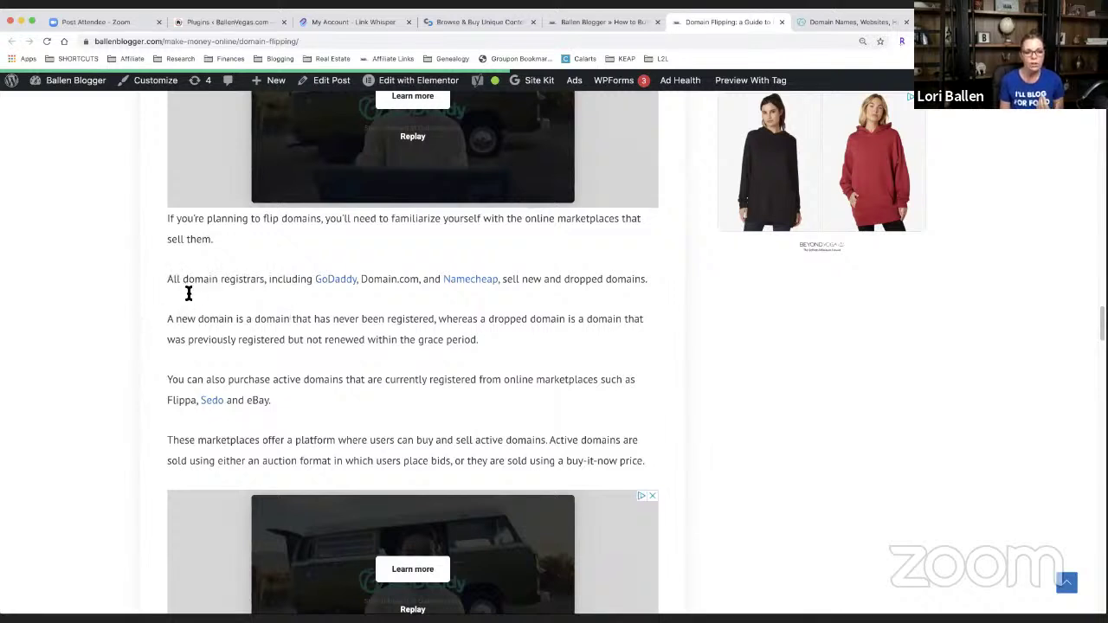
pyautogui.click(337, 283)
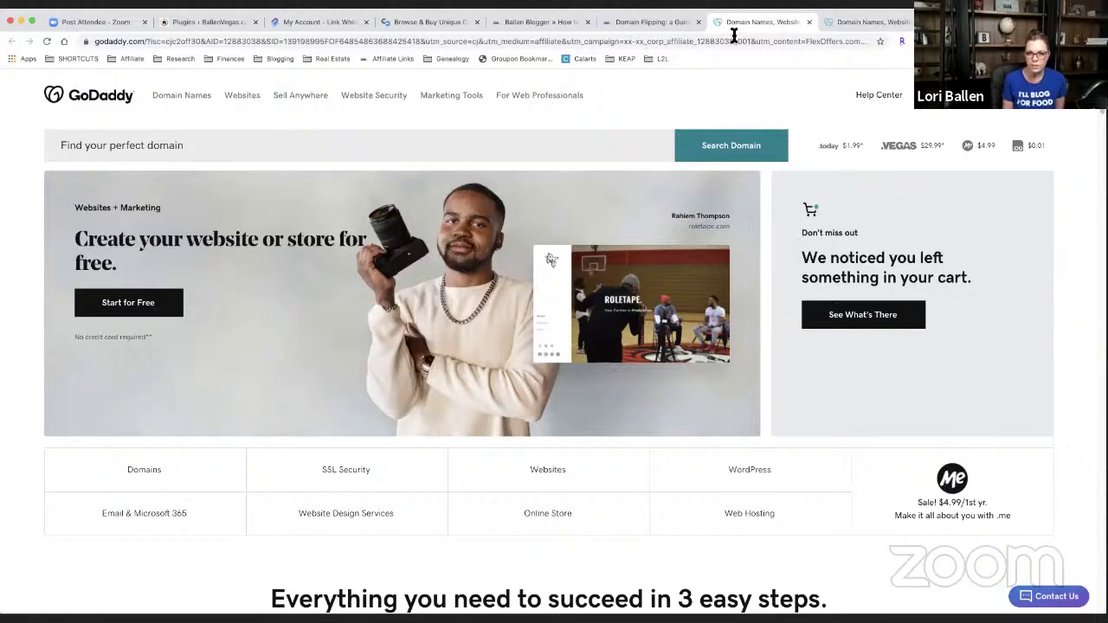
pyautogui.hotkey('ctrl', 'shift', 'Tab')
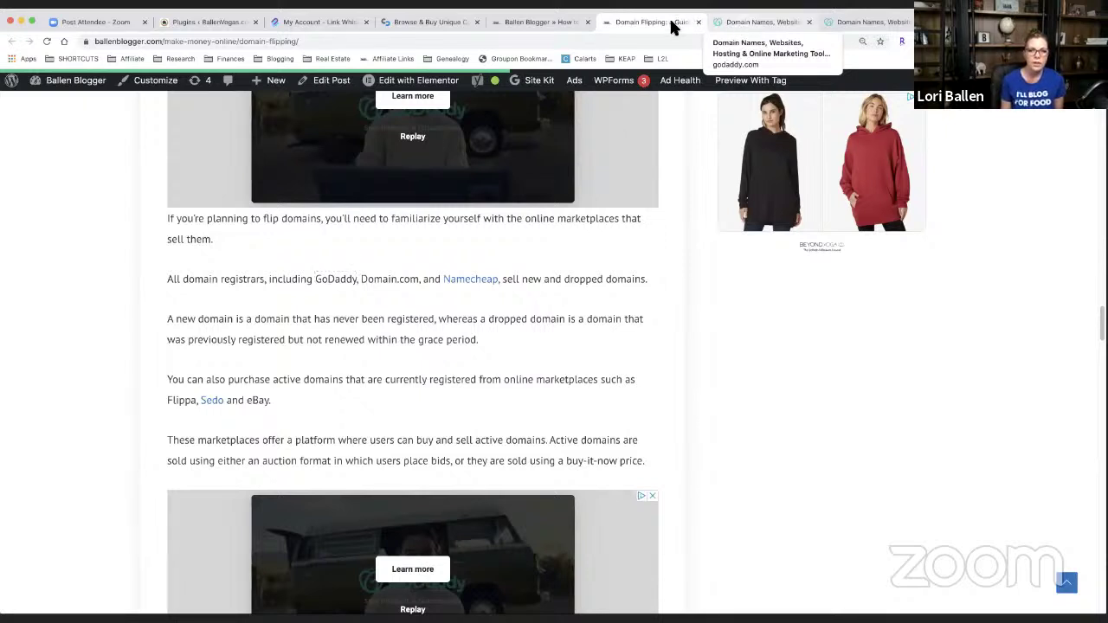
pyautogui.click(754, 26)
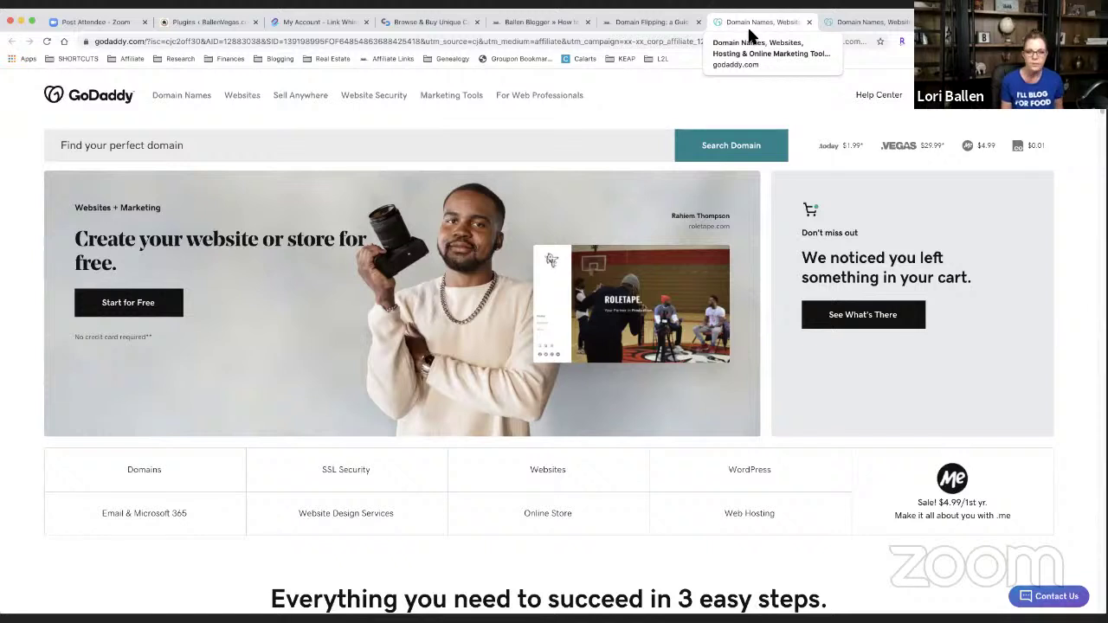
pyautogui.scroll(-1, 742, 181)
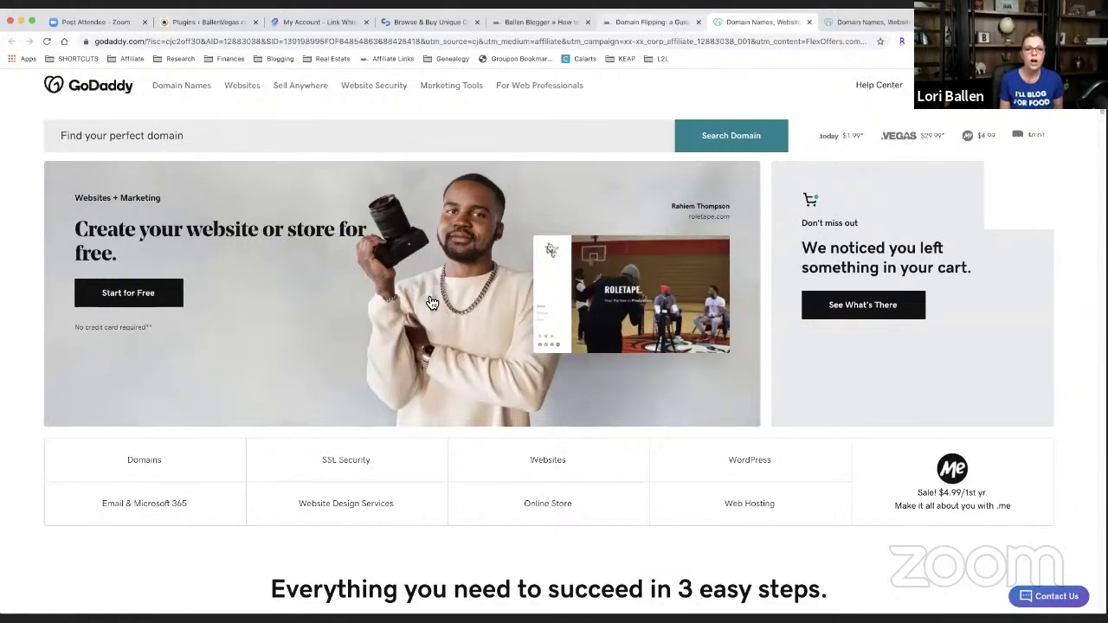
# Follow the post's "expired domains" link and view the article "The Pros and Cons of Using an Expired Domain to Build Your Website"
pyautogui.hotkey('ctrl', 'shift', 'Tab')
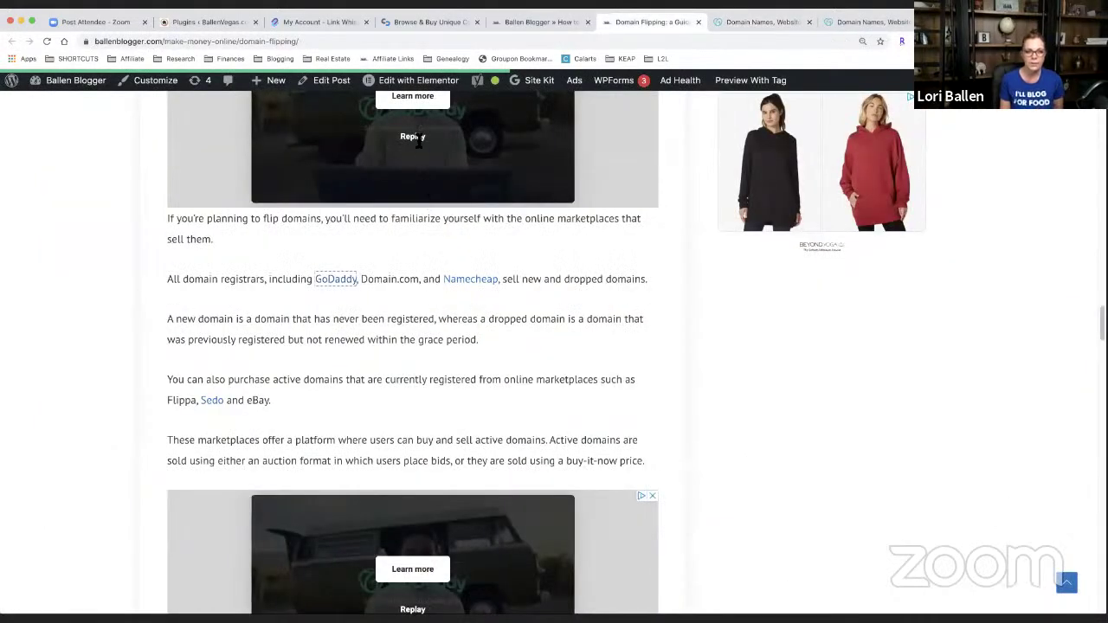
pyautogui.scroll(-3, 197, 113)
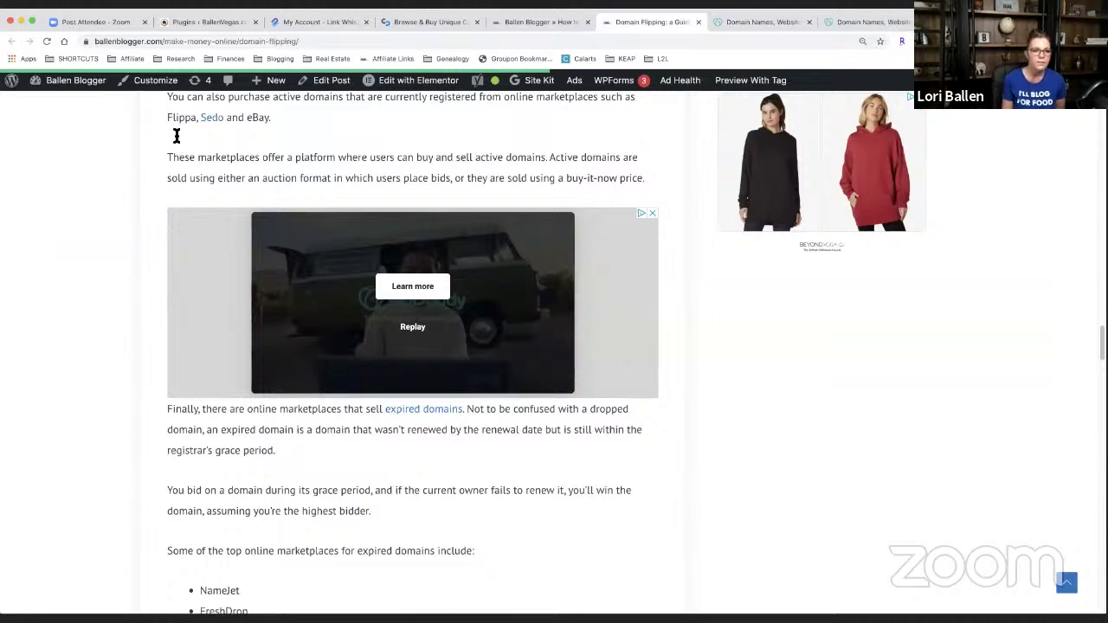
pyautogui.scroll(-4, 233, 148)
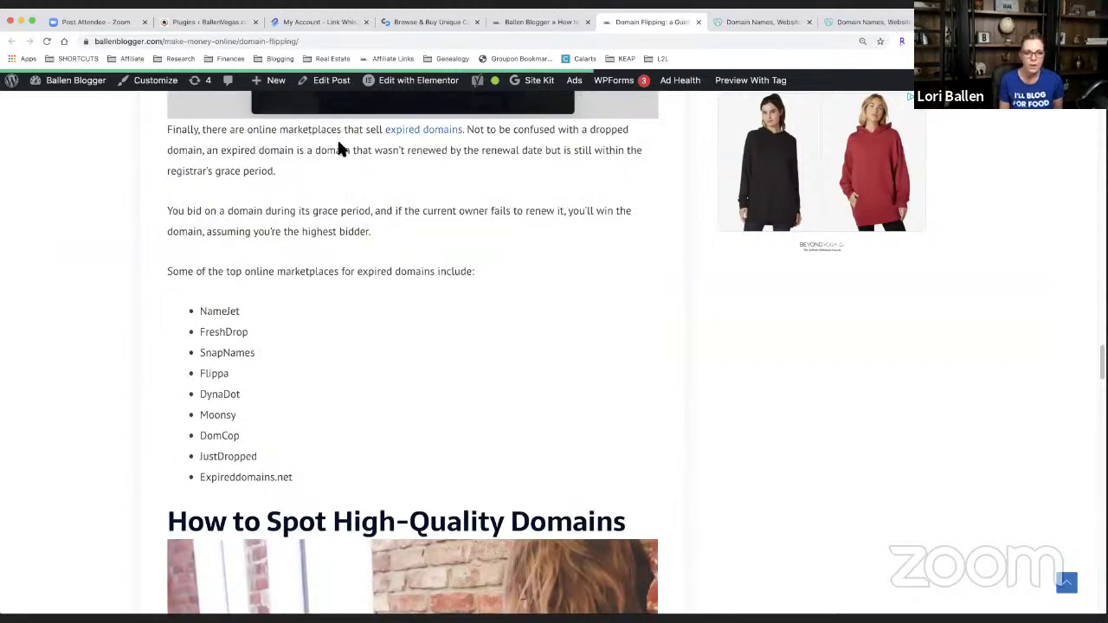
pyautogui.scroll(1, 419, 151)
pyautogui.click(419, 151)
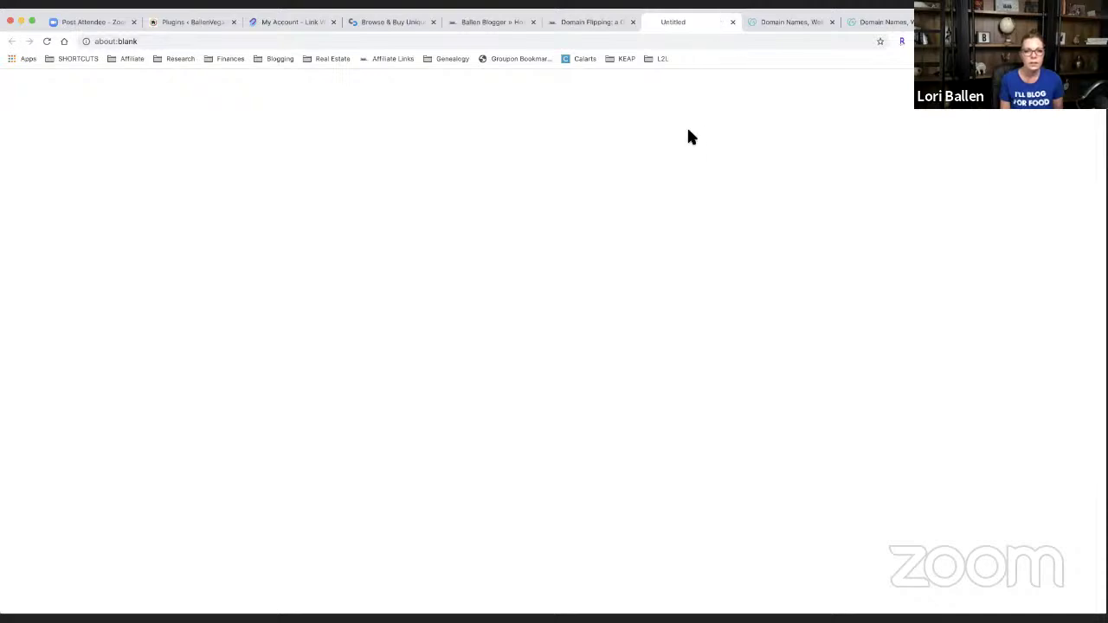
pyautogui.click(582, 27)
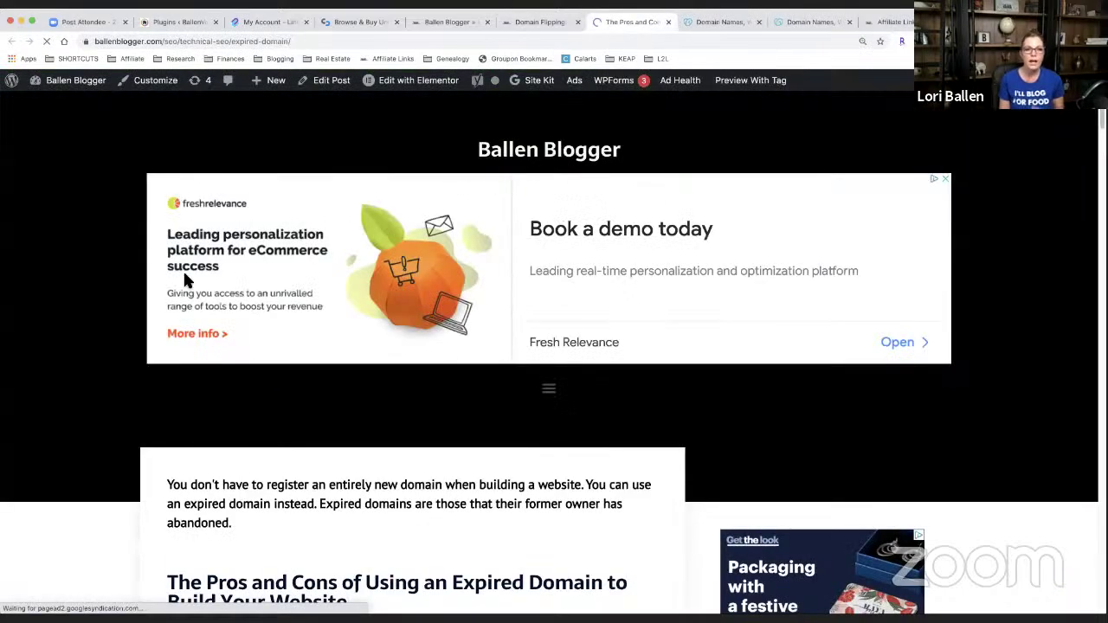
pyautogui.scroll(-5, 491, 196)
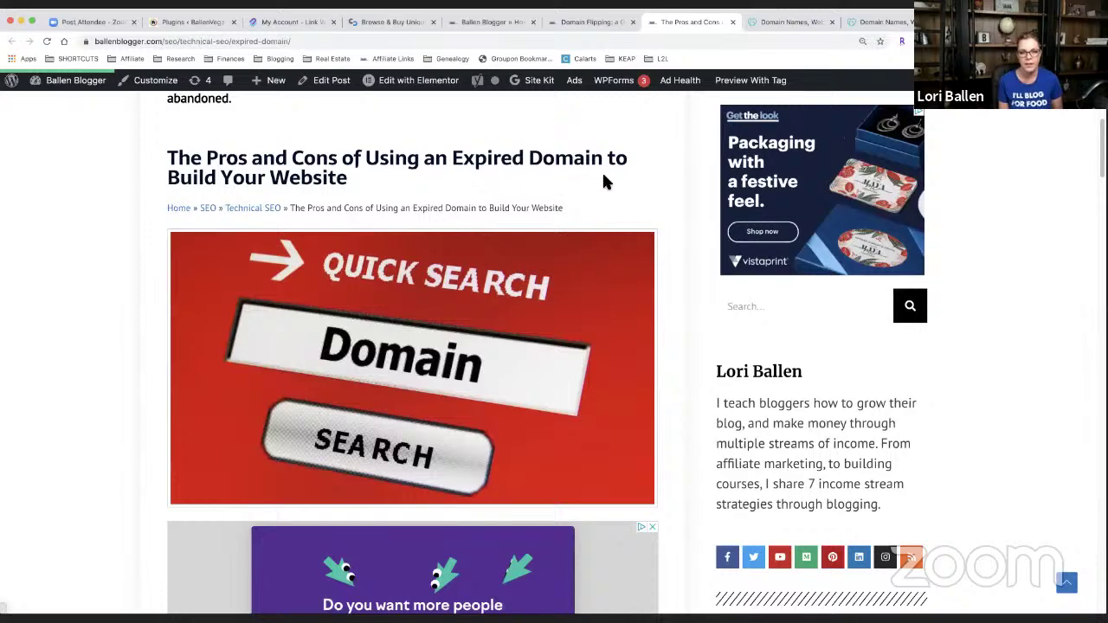
pyautogui.scroll(1, 581, 219)
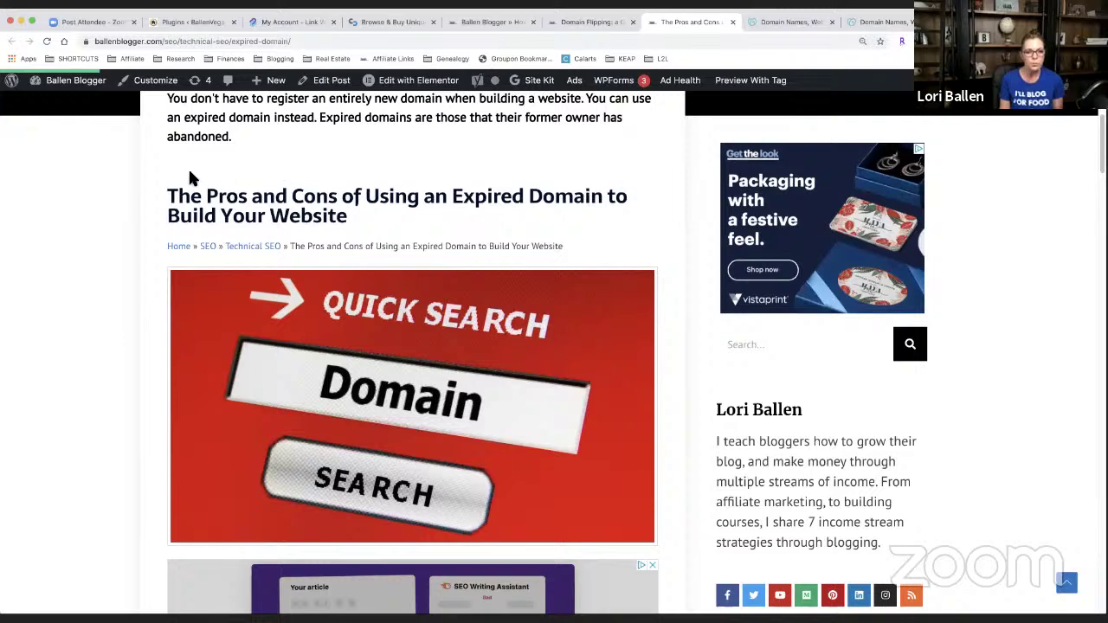
# Go back to the Domain Flipping post and review the expired domains paragraph and its list of online marketplaces
pyautogui.hotkey('ctrl', 'shift', 'Tab')
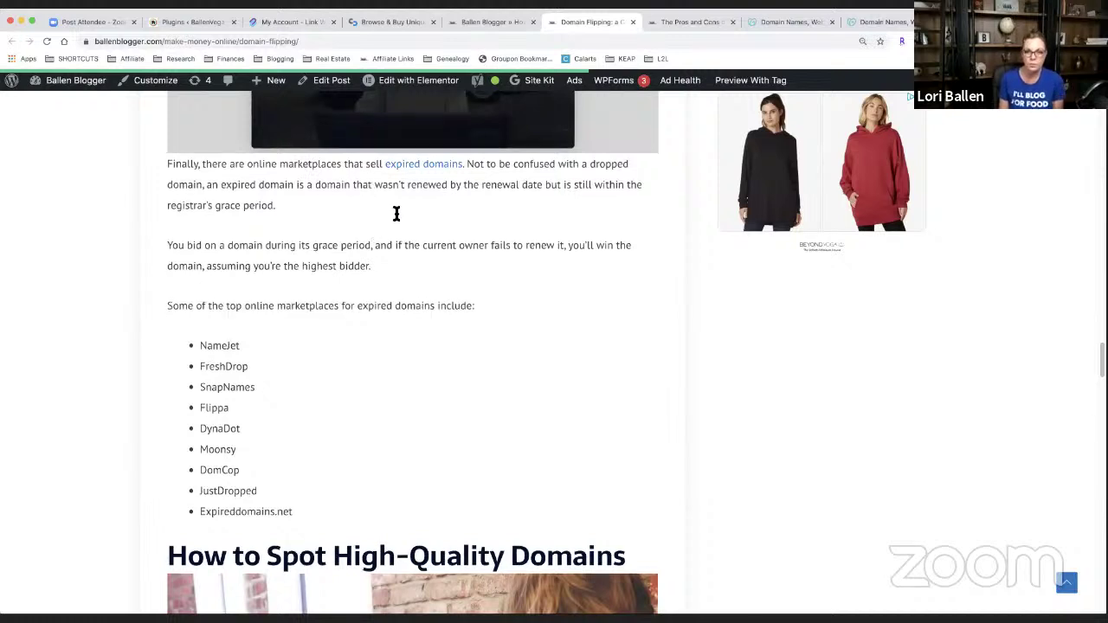
pyautogui.scroll(1, 402, 208)
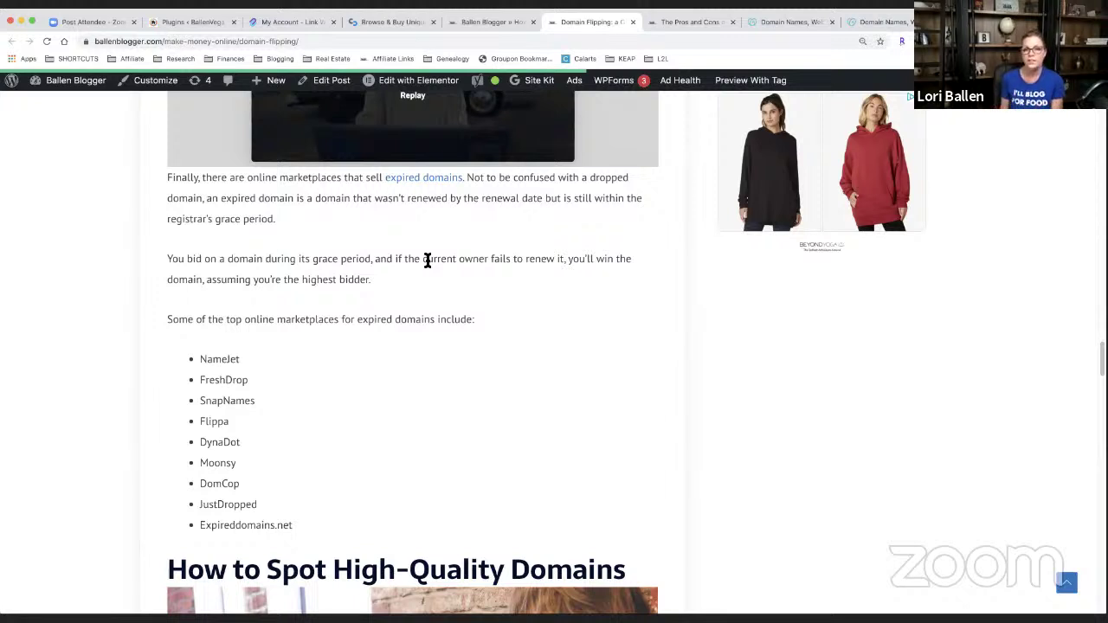
pyautogui.scroll(1, 248, 247)
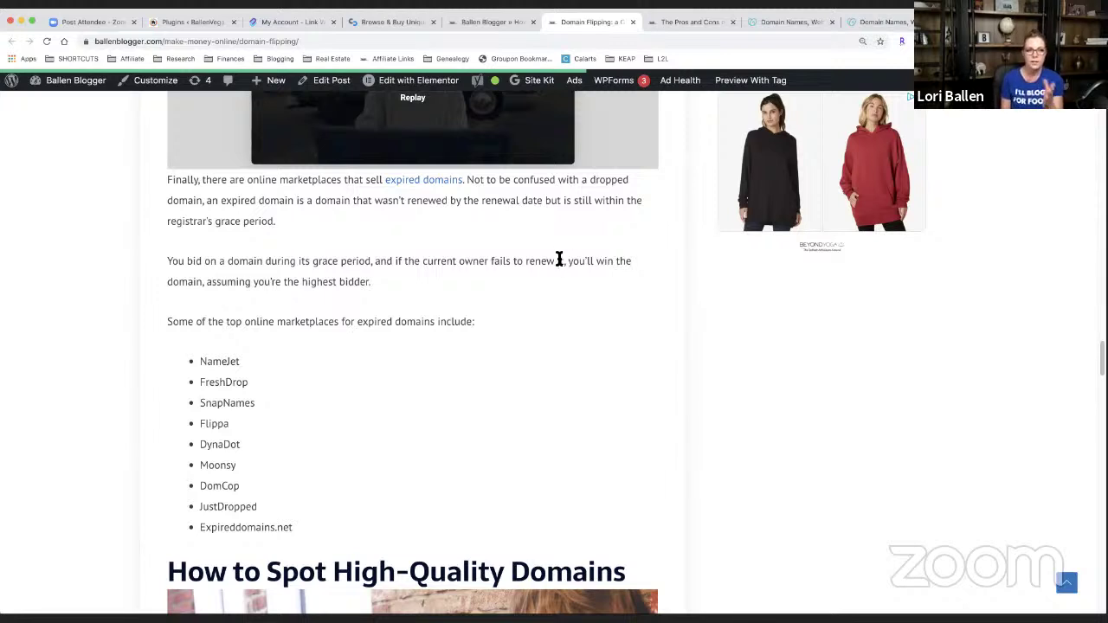
pyautogui.scroll(1, 536, 269)
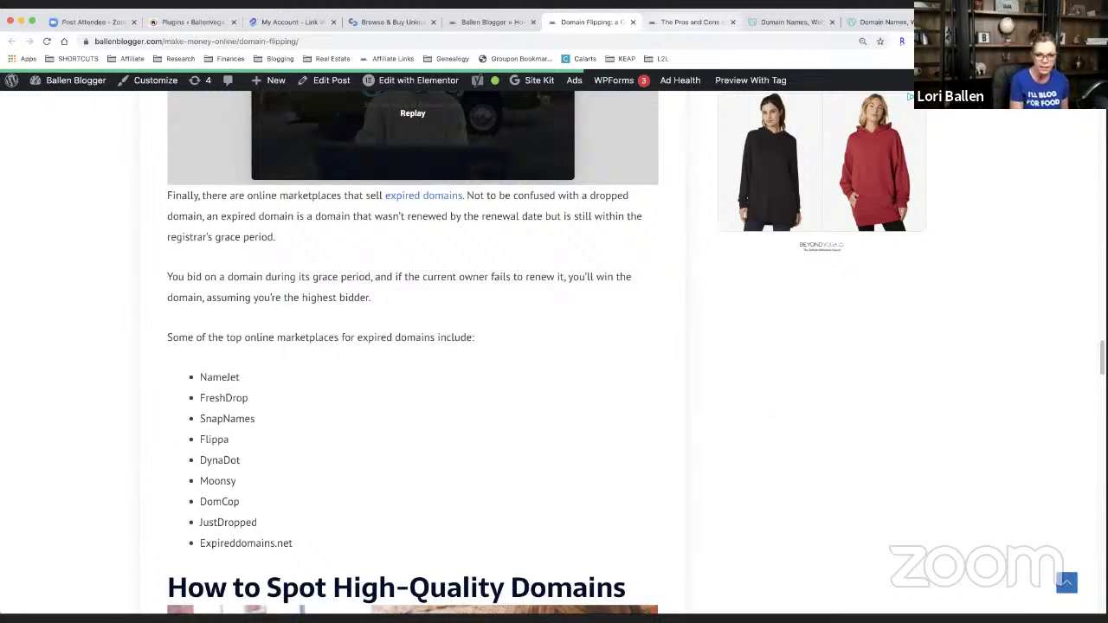
# From the expired domain article, search the blog for "internal linking" and look through the results
pyautogui.hotkey('ctrl', 'Tab')
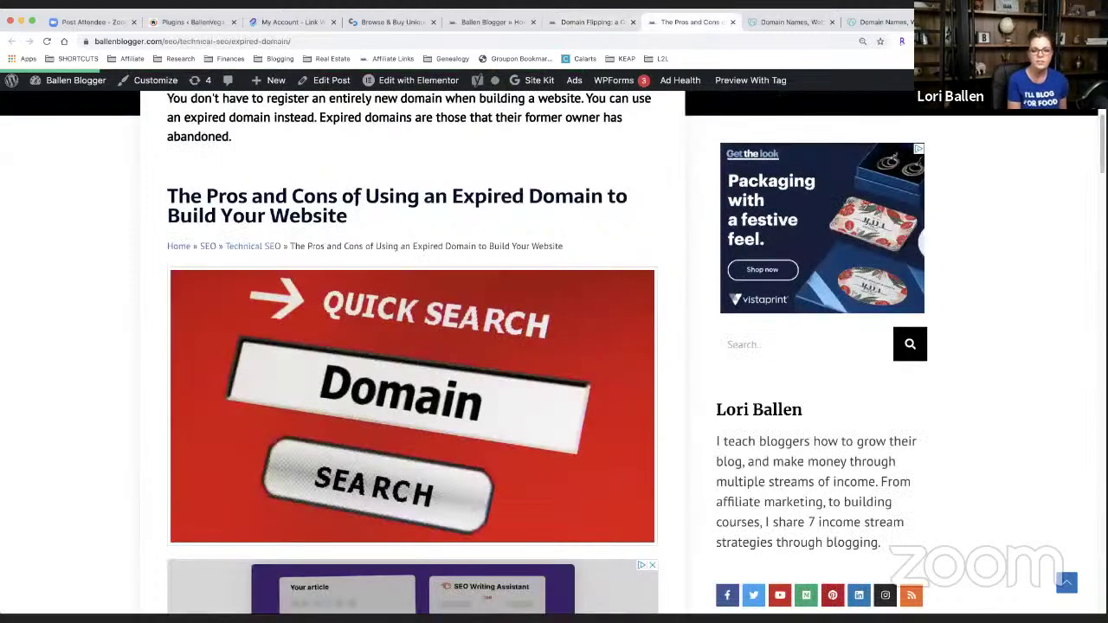
pyautogui.press('super+r')
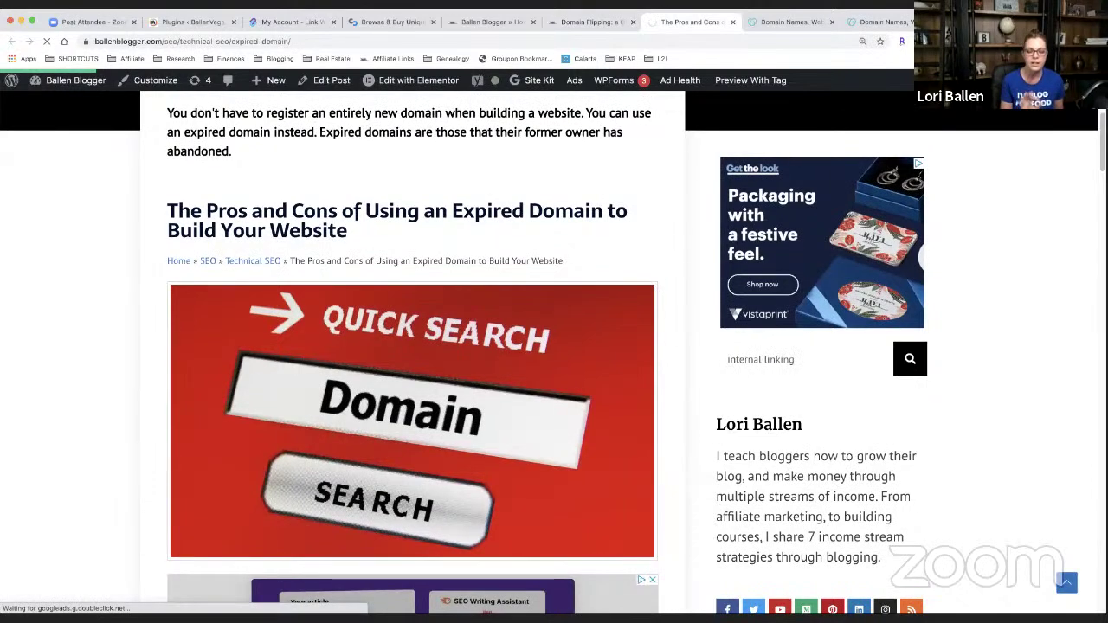
pyautogui.press('Return')
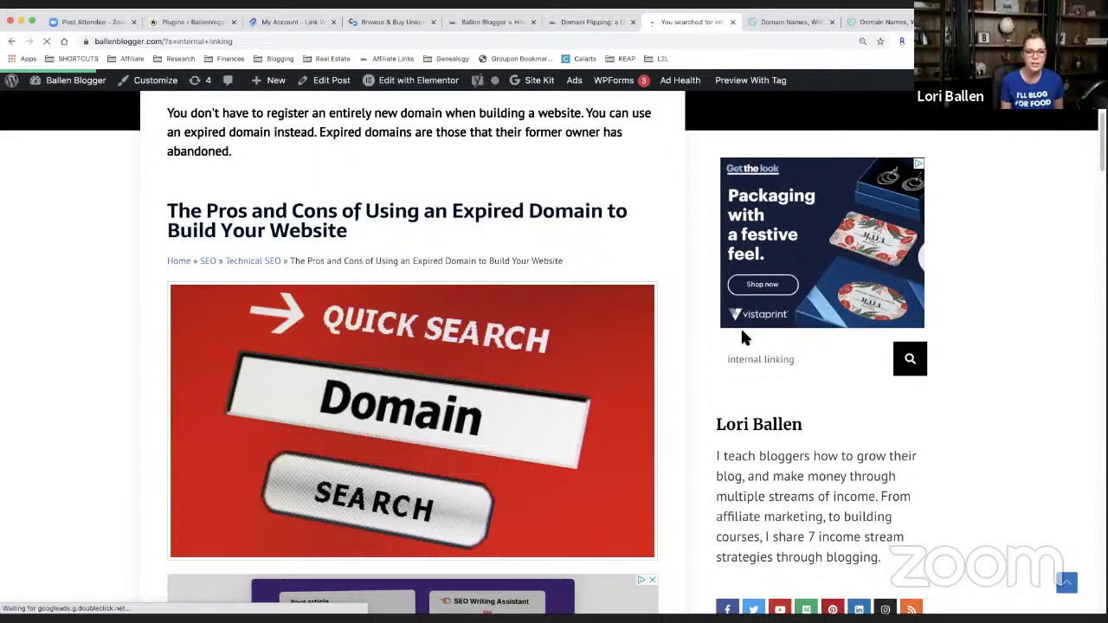
pyautogui.scroll(-3, 741, 347)
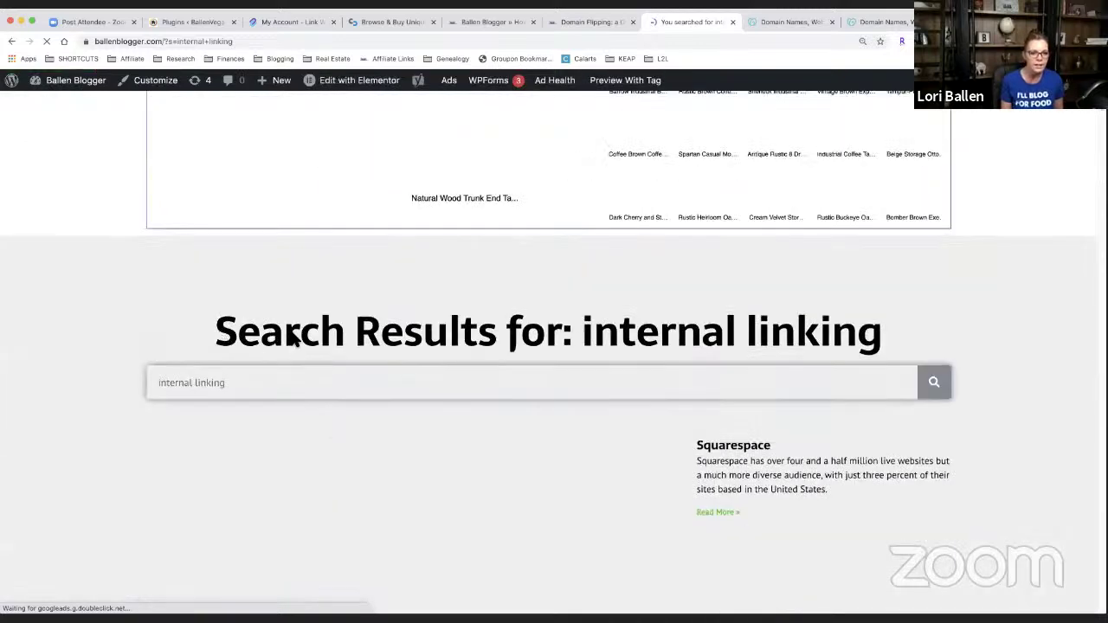
pyautogui.scroll(-5, 204, 333)
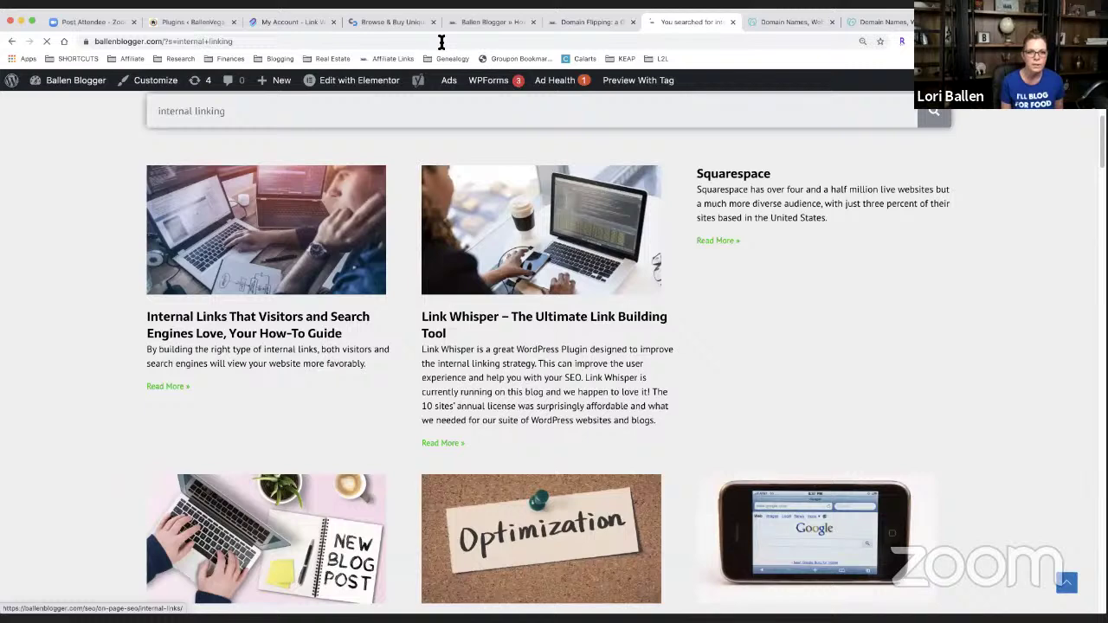
# Open "Internal Links That Visitors and Search Engines Love, Your How-To Guide" and examine its introduction and the section on internal and external links
pyautogui.press('Return')
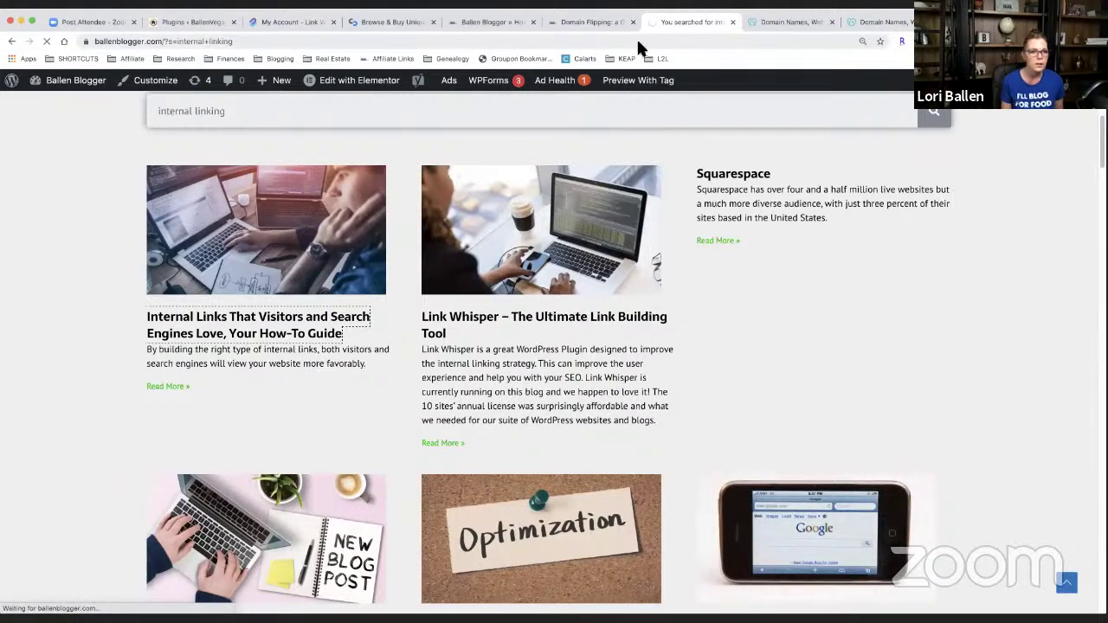
pyautogui.click(302, 39)
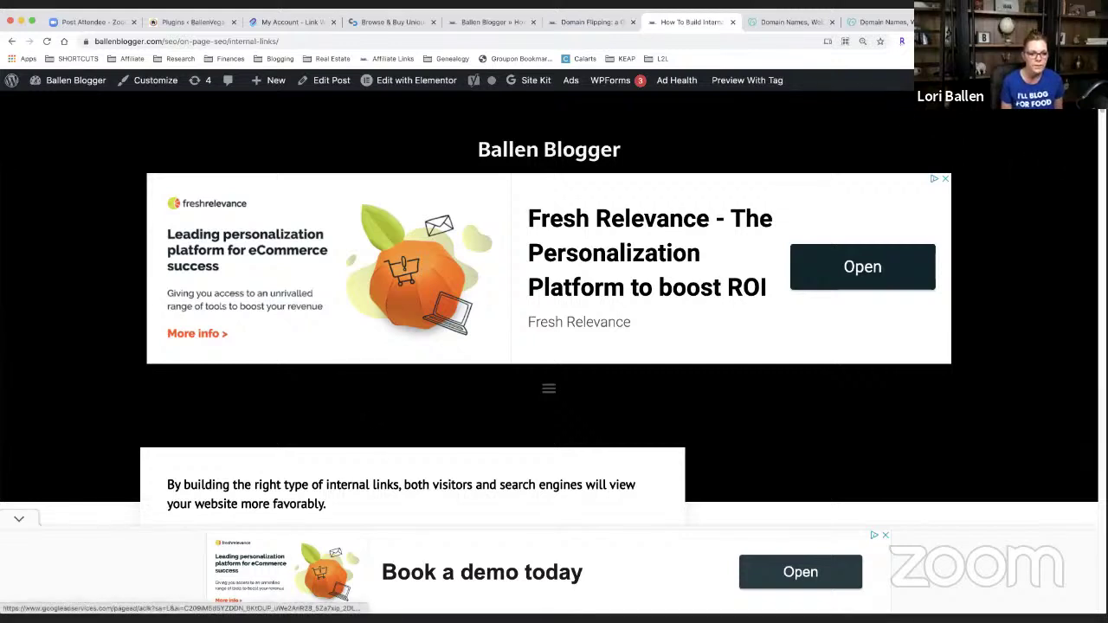
pyautogui.scroll(-1, 377, 447)
pyautogui.scroll(-2, 366, 416)
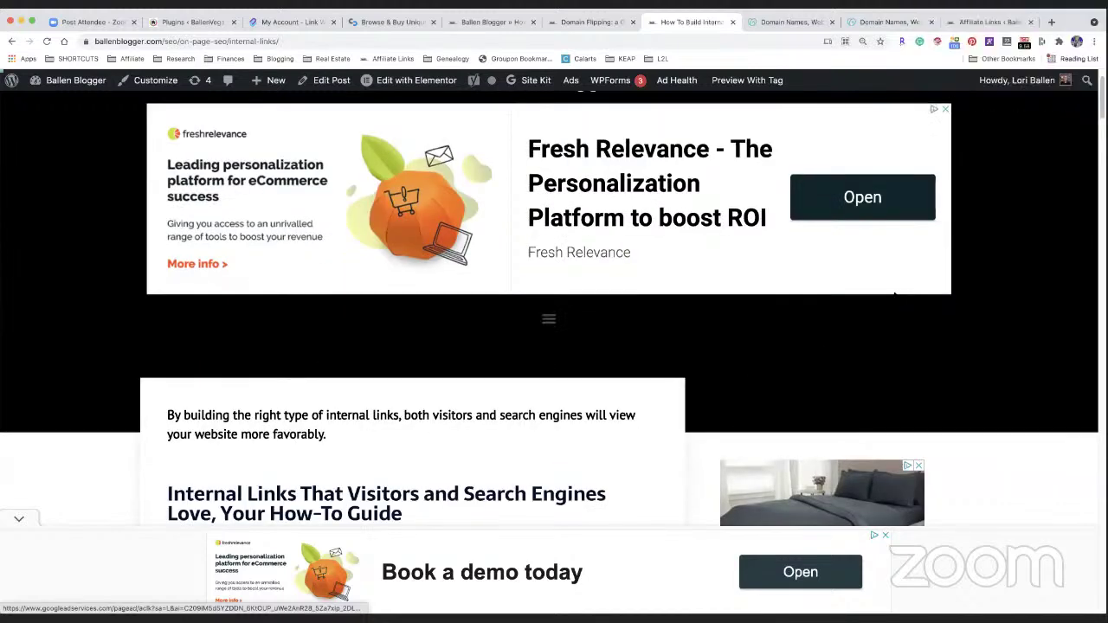
pyautogui.scroll(-5, 818, 309)
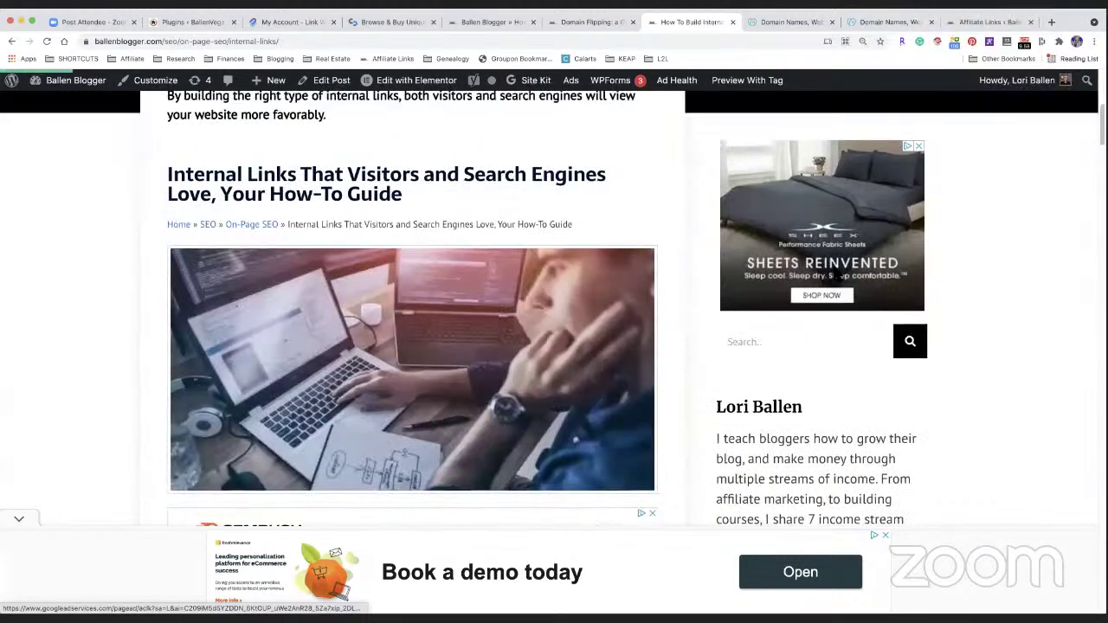
pyautogui.scroll(4, 835, 275)
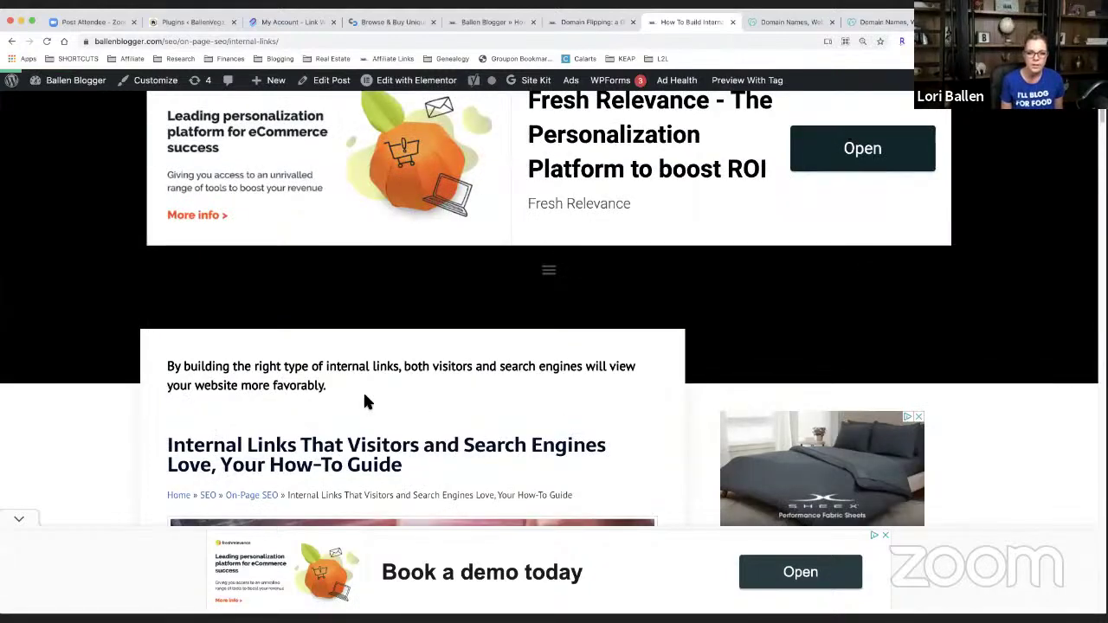
pyautogui.scroll(-1, 365, 390)
pyautogui.scroll(-1, 368, 398)
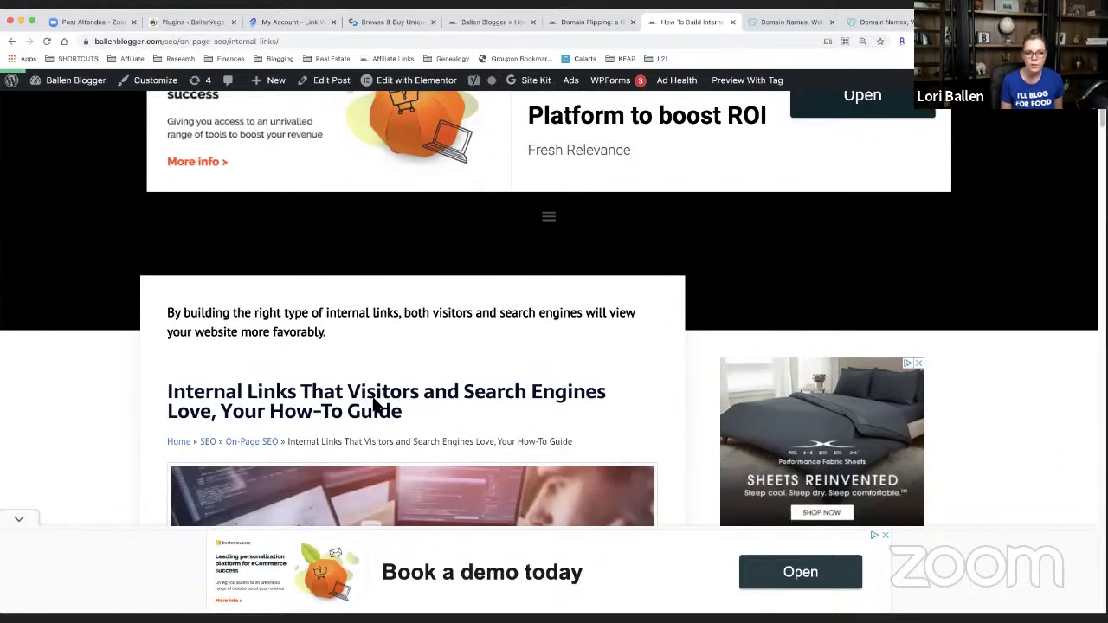
pyautogui.scroll(-8, 374, 402)
pyautogui.click(372, 394)
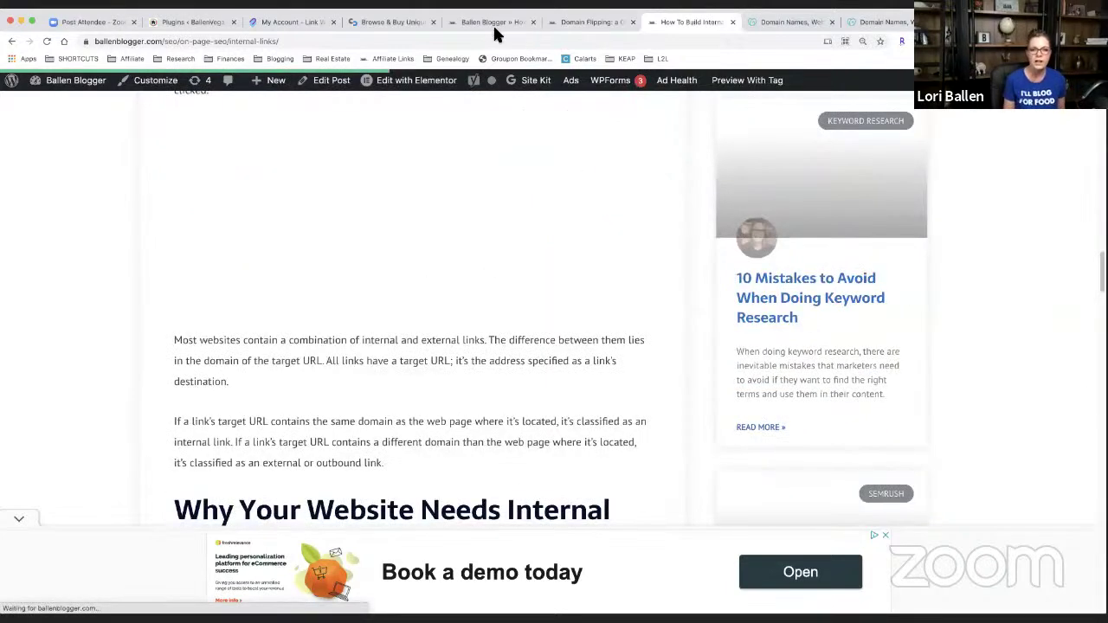
# Leave the internal links guide and return to the Recent Blog Posts section of the Ballen Blogger home page
pyautogui.scroll(10, 121, 333)
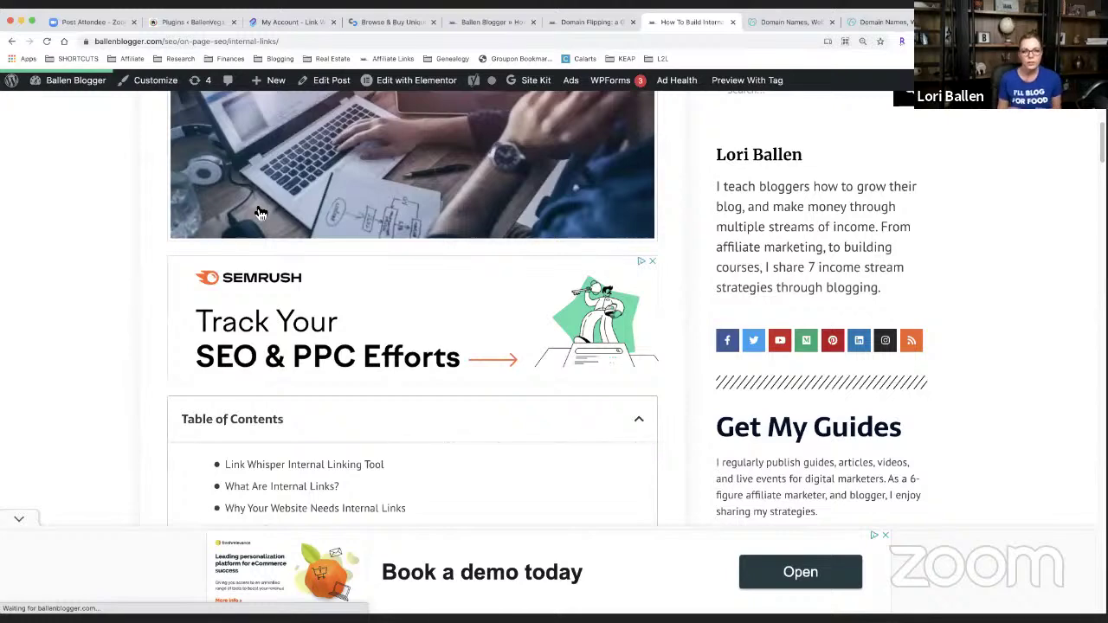
pyautogui.hotkey('ctrl', 'shift', 'Tab')
pyautogui.hotkey('ctrl', 'shift', 'Tab')
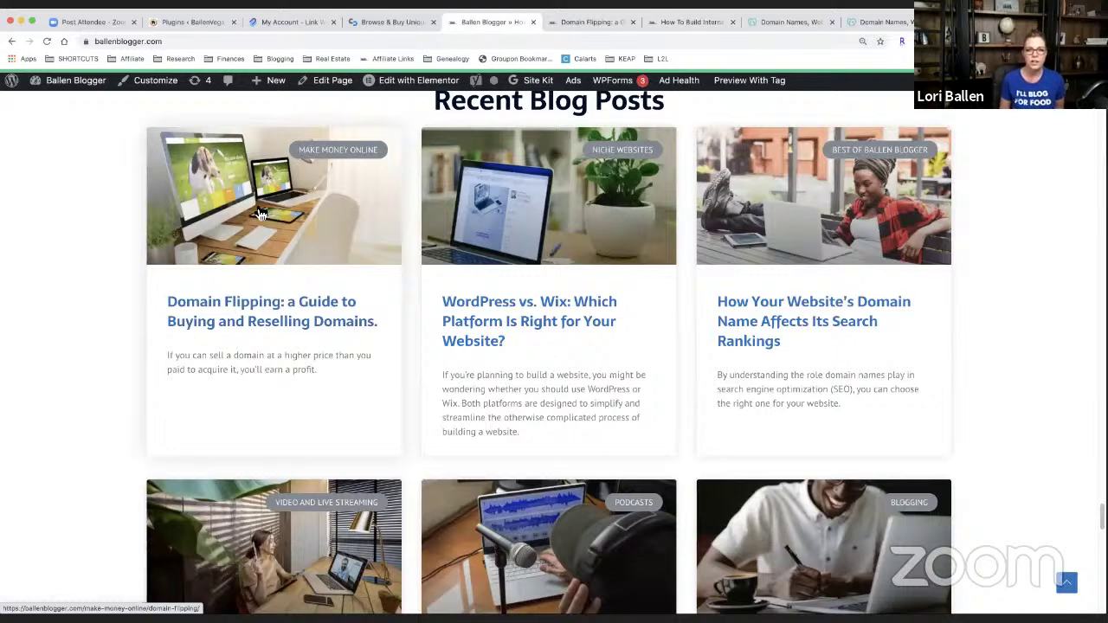
# In the BallenVegas.com WordPress admin, list all posts and view "What happens to Rents during a Correcting Real Estate Market?"
pyautogui.click(198, 24)
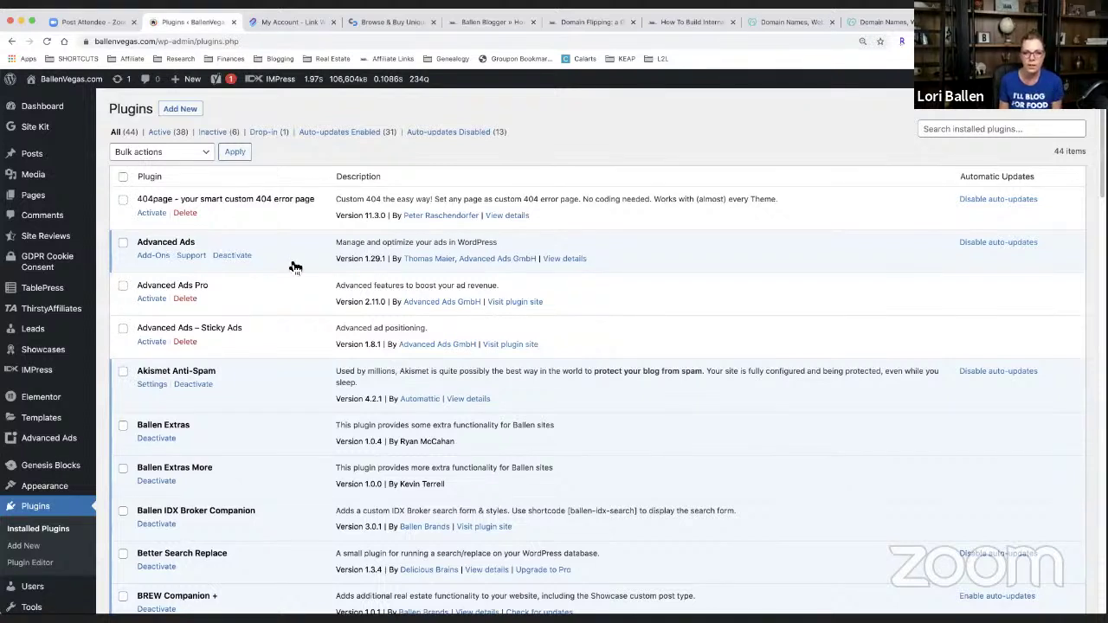
pyautogui.scroll(-1, 295, 267)
pyautogui.click(123, 138)
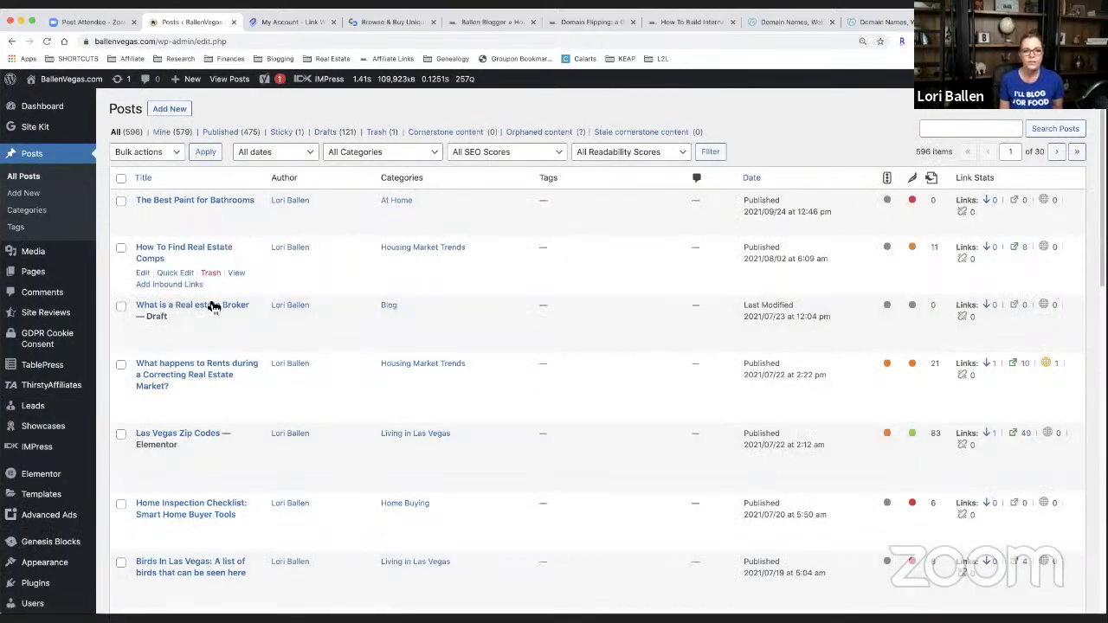
pyautogui.scroll(-1, 235, 395)
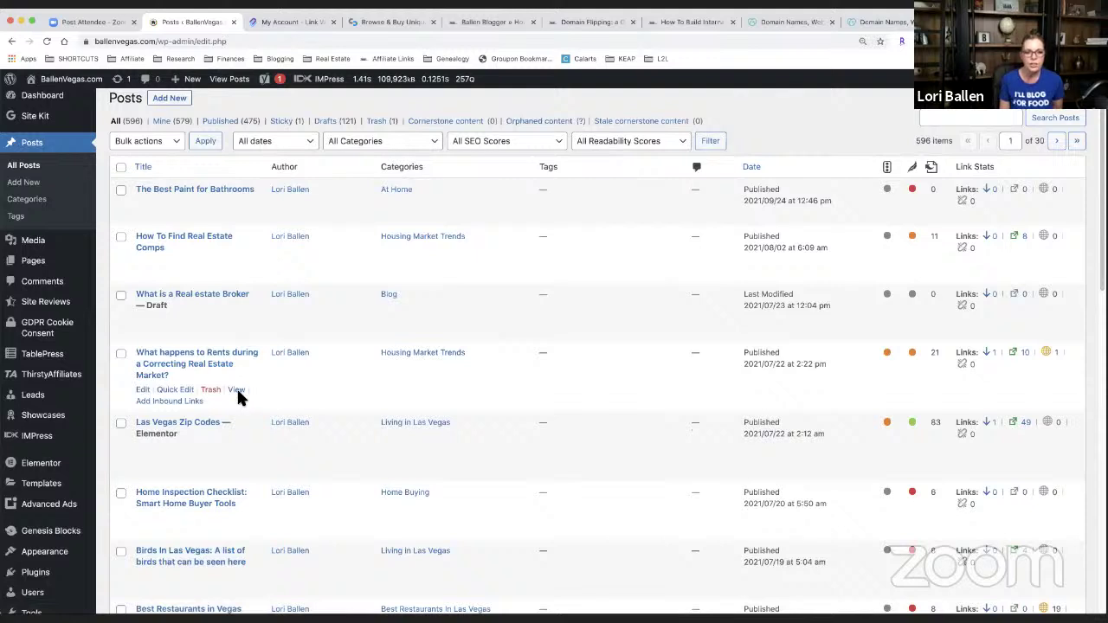
pyautogui.click(241, 394)
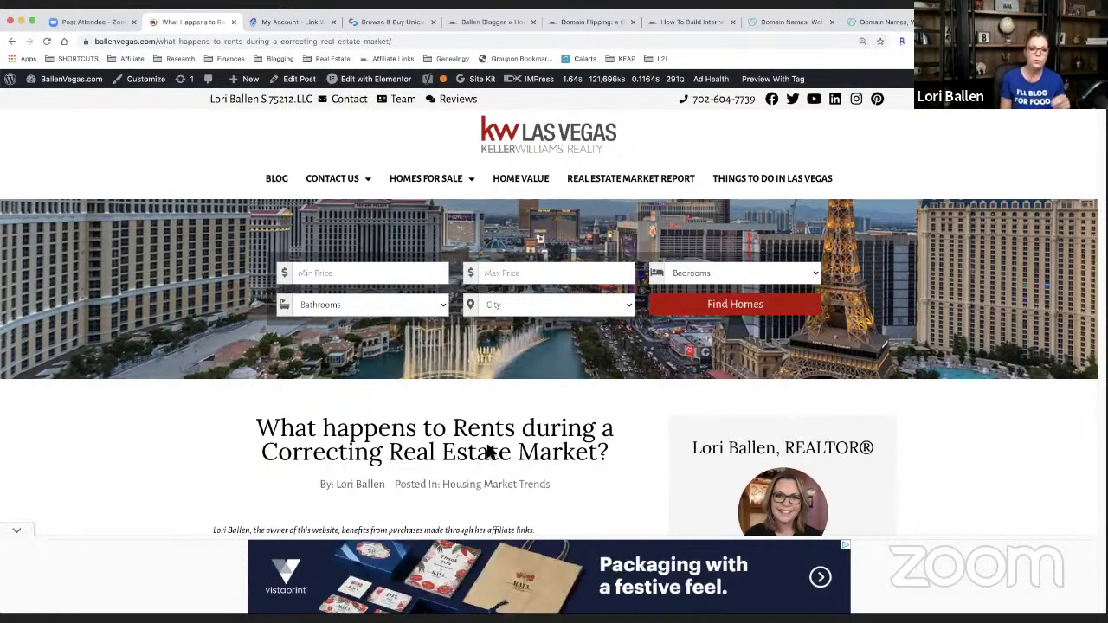
# Examine the rents post's introduction with its internal links, the ads and the Quick Links list
pyautogui.scroll(-2, 376, 410)
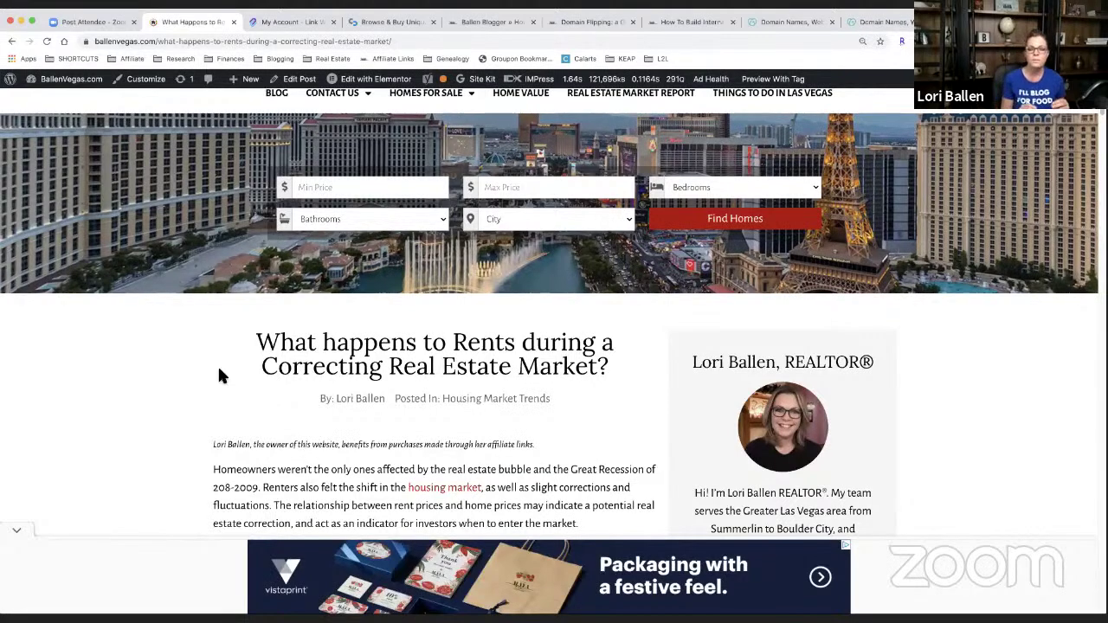
pyautogui.scroll(-3, 218, 374)
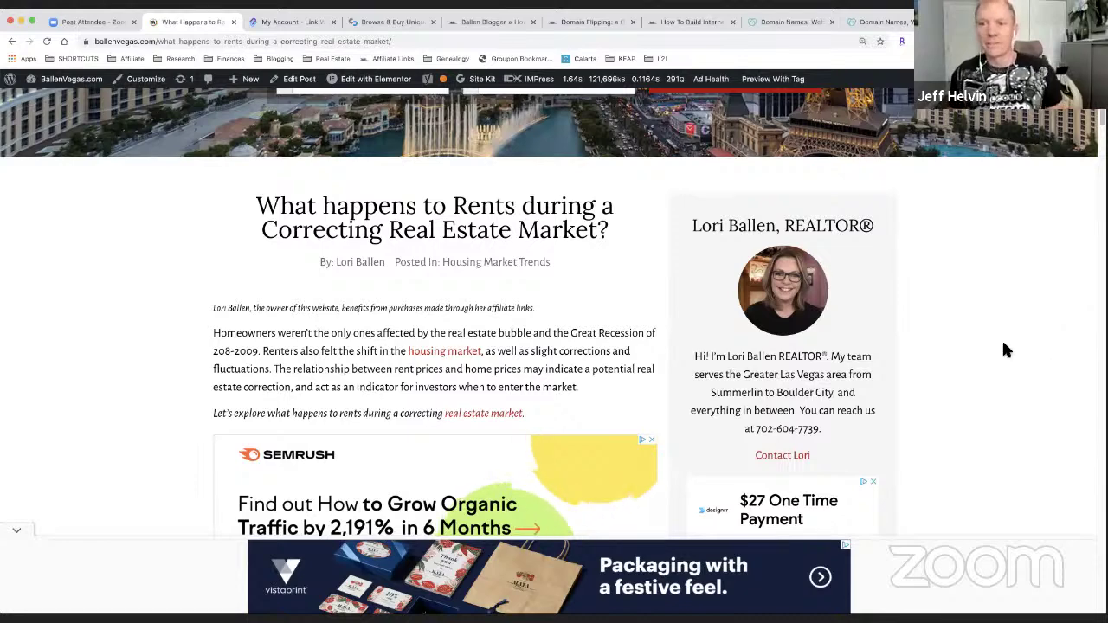
pyautogui.scroll(1, 998, 361)
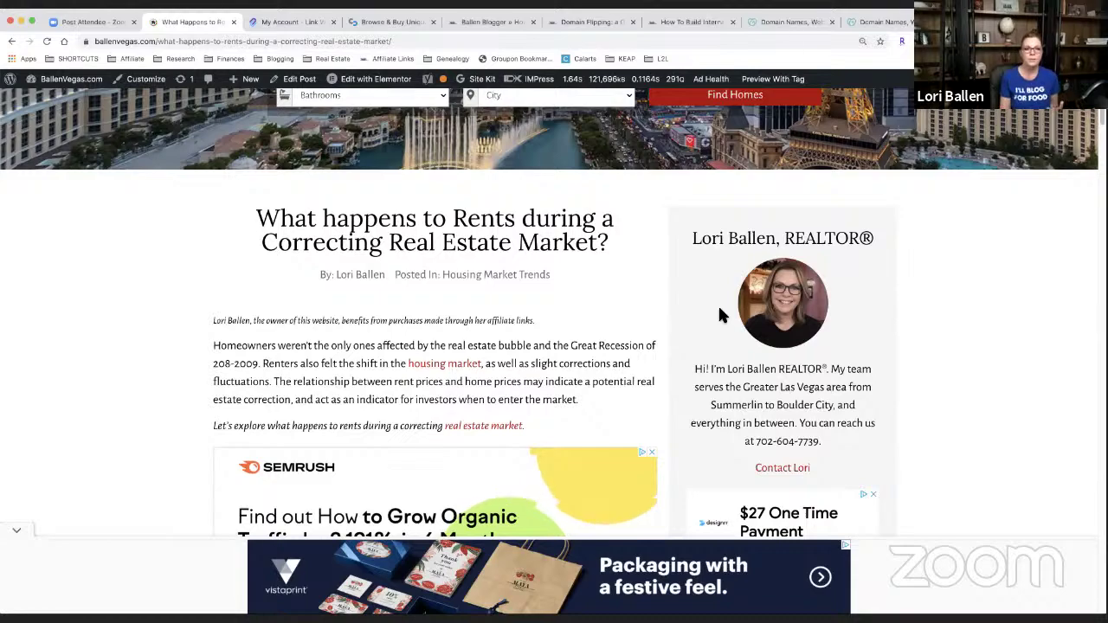
pyautogui.scroll(-5, 129, 235)
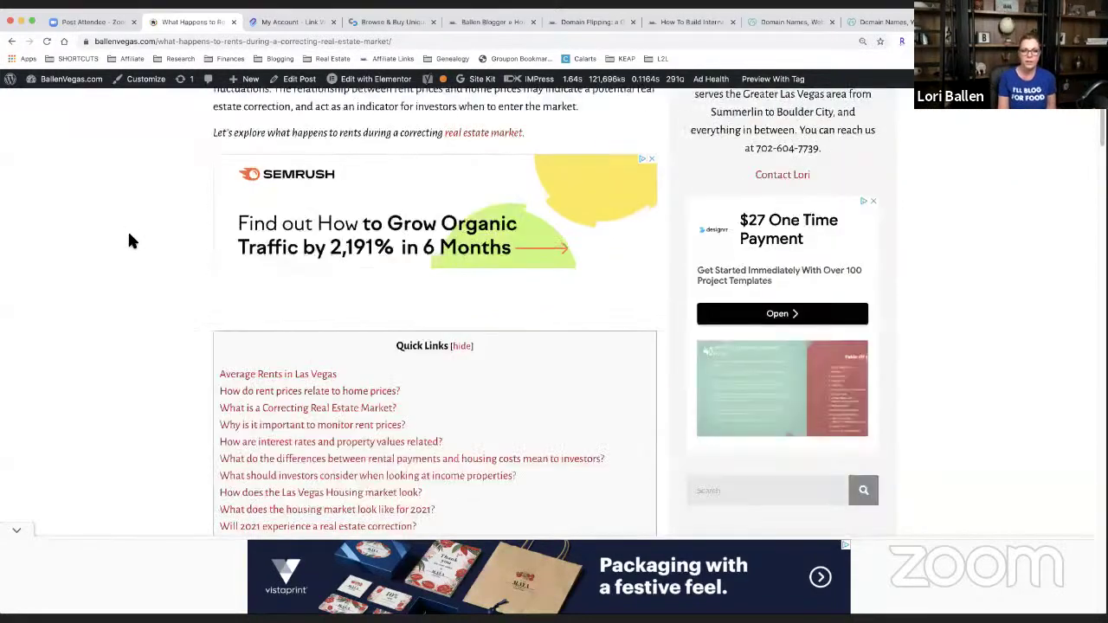
pyautogui.scroll(-4, 129, 238)
pyautogui.scroll(5, 131, 238)
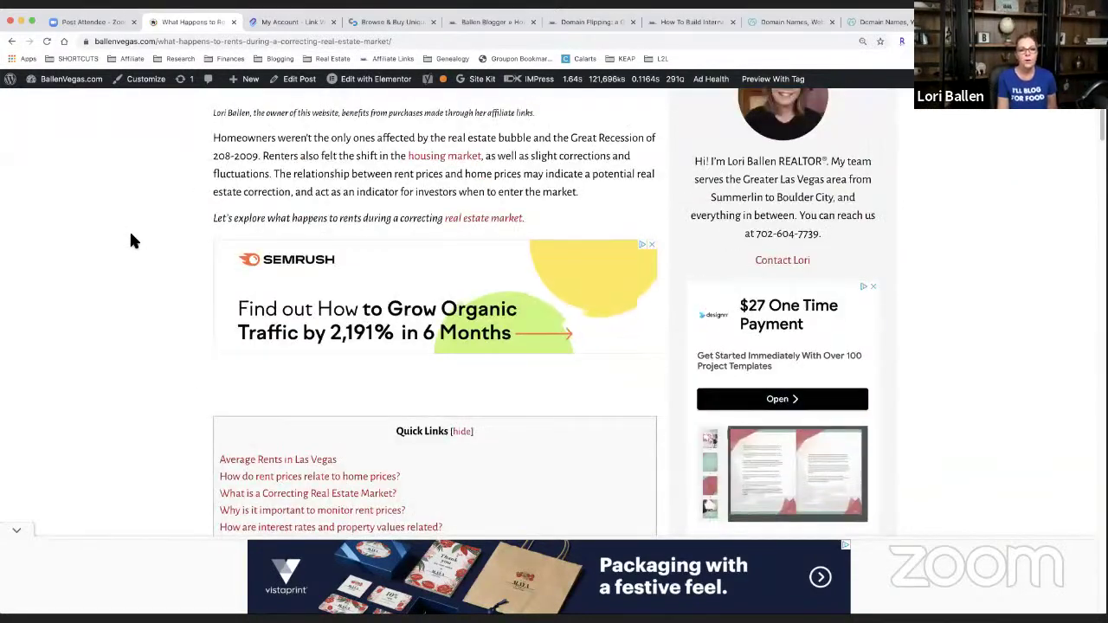
pyautogui.scroll(4, 130, 241)
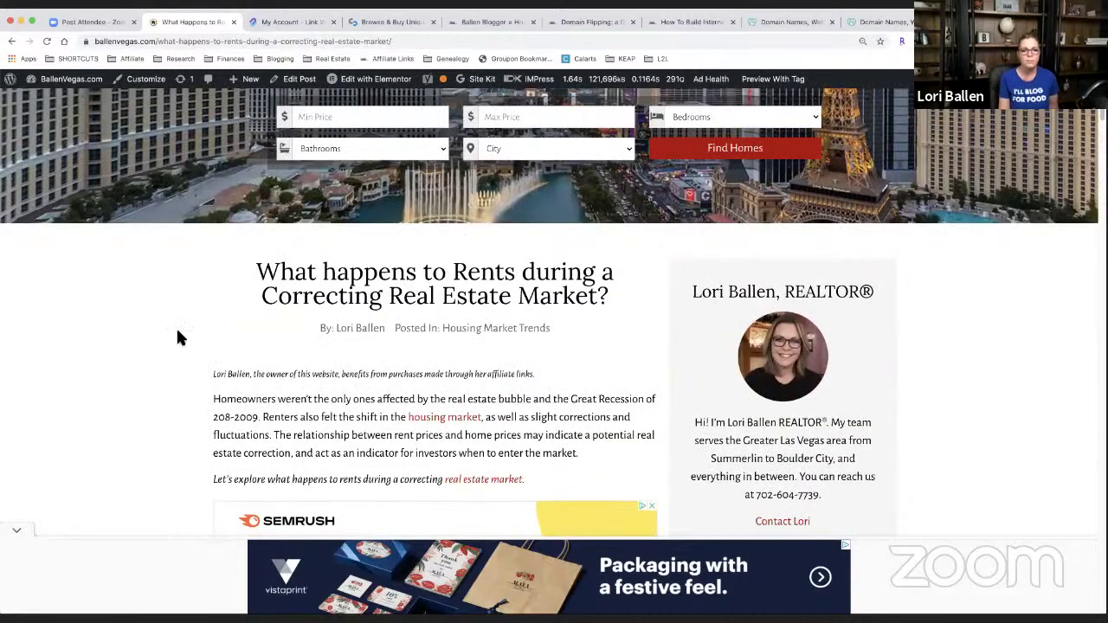
pyautogui.scroll(-2, 39, 325)
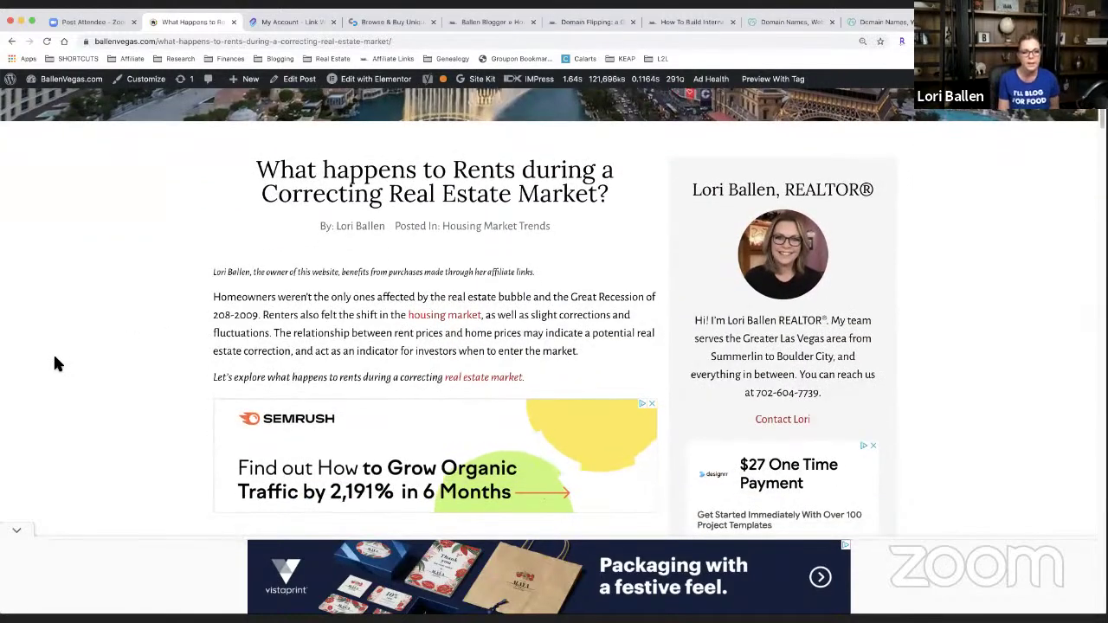
# Follow the post's "real estate market" link and look through the tables of the Las Vegas Real Estate Market Report 2021
pyautogui.click(508, 381)
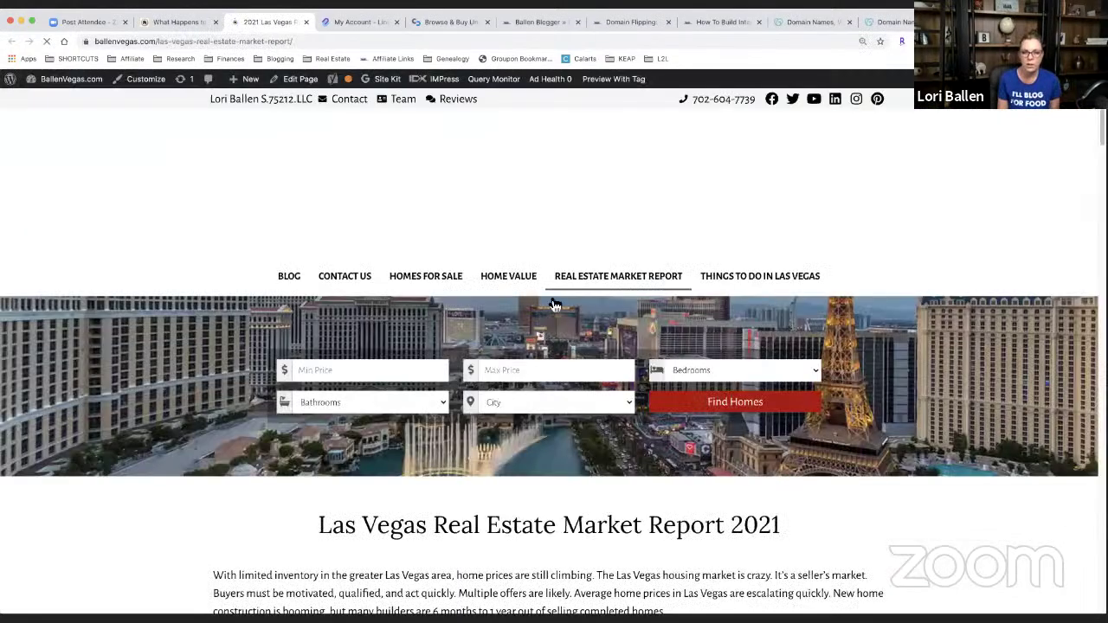
pyautogui.scroll(-5, 299, 257)
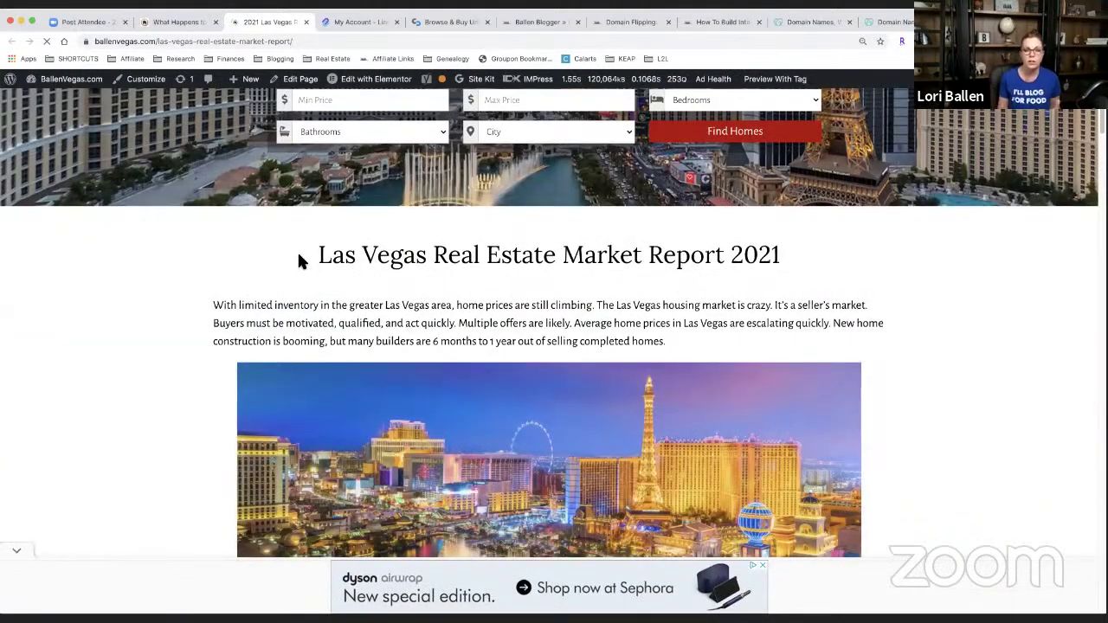
pyautogui.scroll(-5, 303, 256)
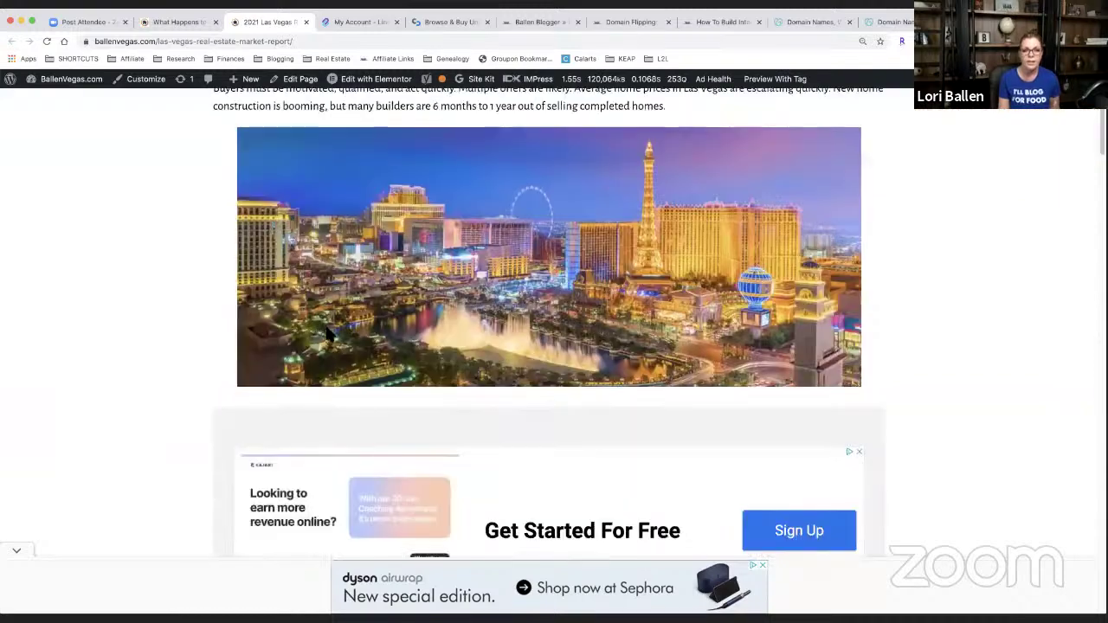
pyautogui.scroll(-12, 324, 346)
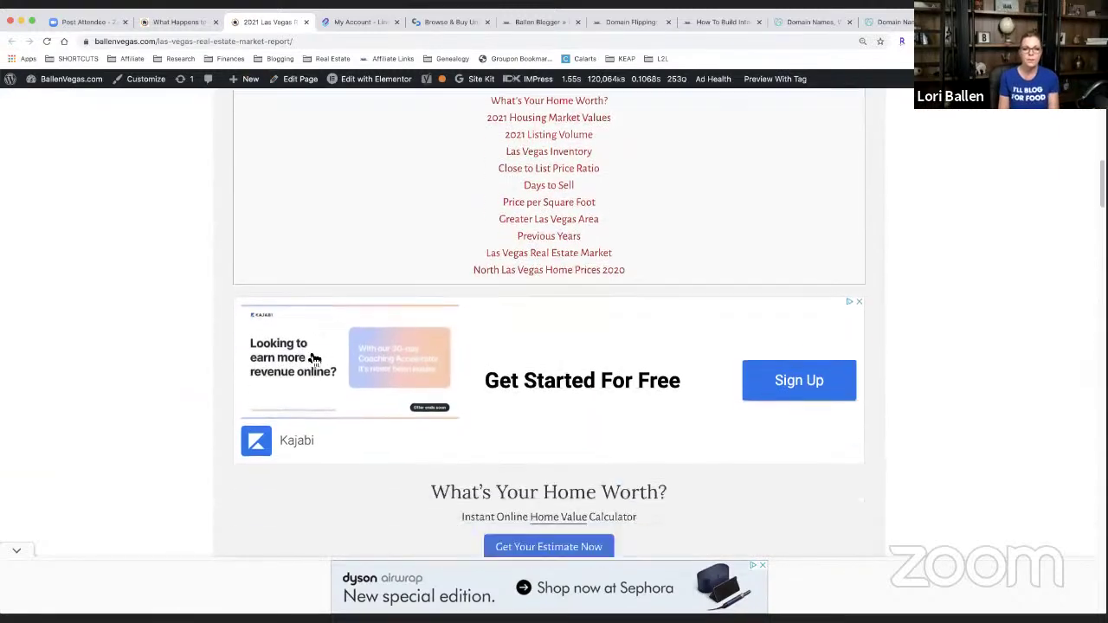
pyautogui.scroll(-3, 303, 364)
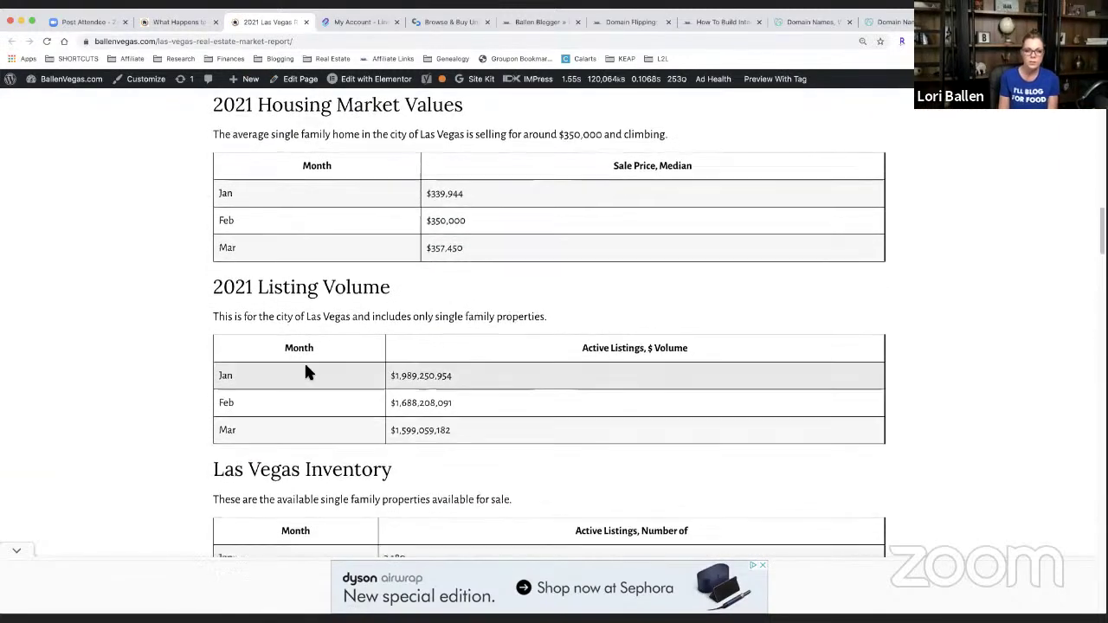
pyautogui.scroll(-9, 418, 187)
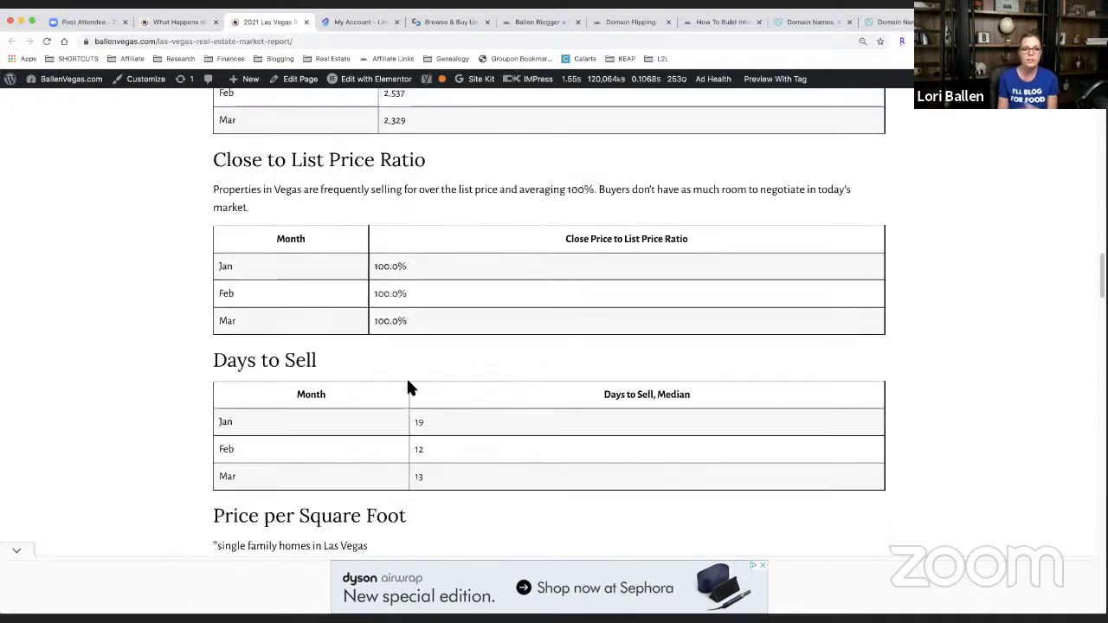
pyautogui.scroll(-7, 408, 385)
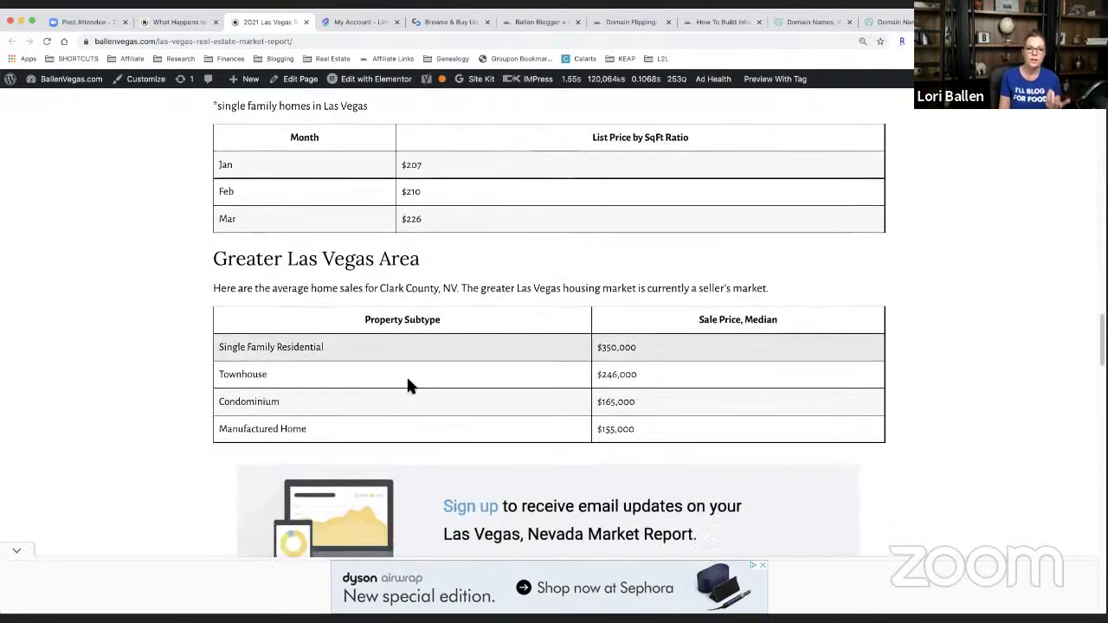
pyautogui.scroll(-9, 414, 389)
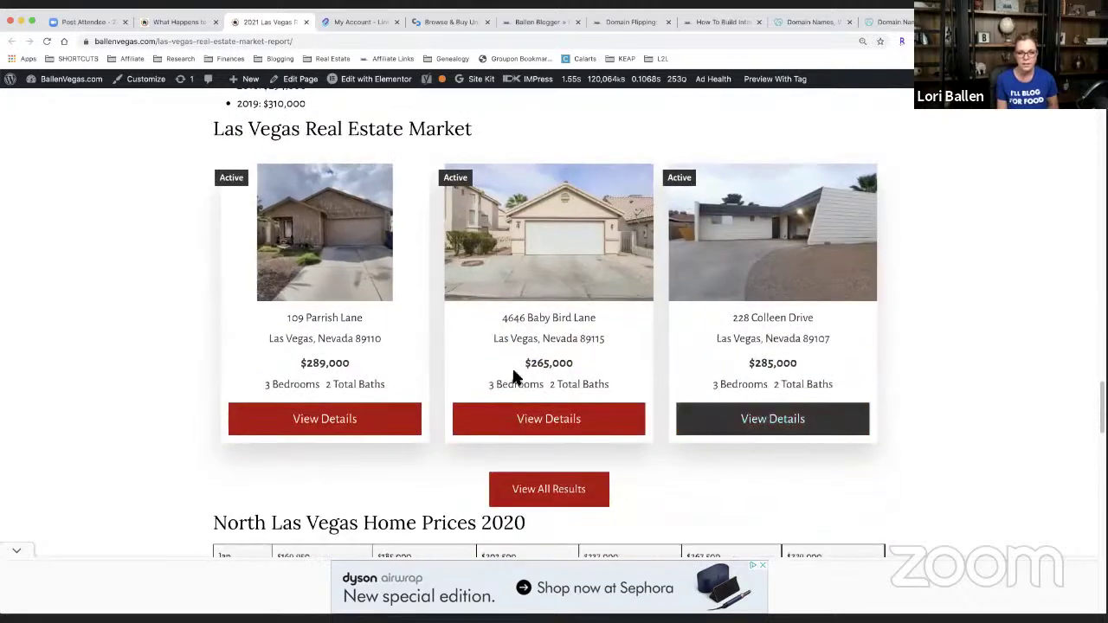
# Examine the report's Previous Years list, active home listings and North Las Vegas Home Prices 2020 table
pyautogui.scroll(1, 1012, 387)
pyautogui.scroll(-2, 1012, 387)
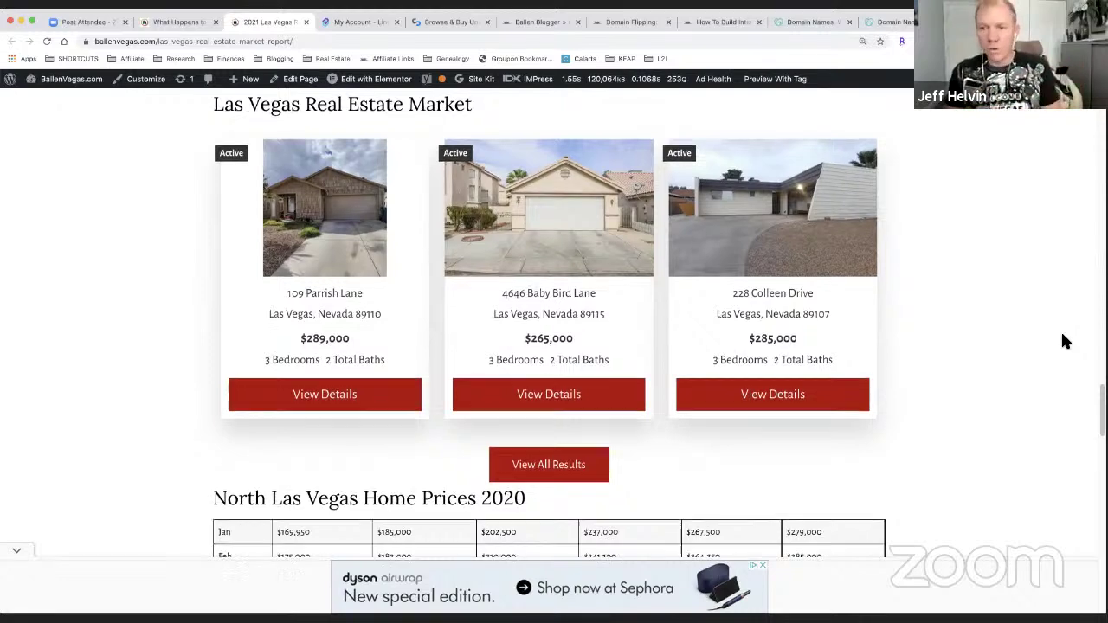
pyautogui.scroll(-1, 1065, 340)
pyautogui.scroll(3, 1064, 340)
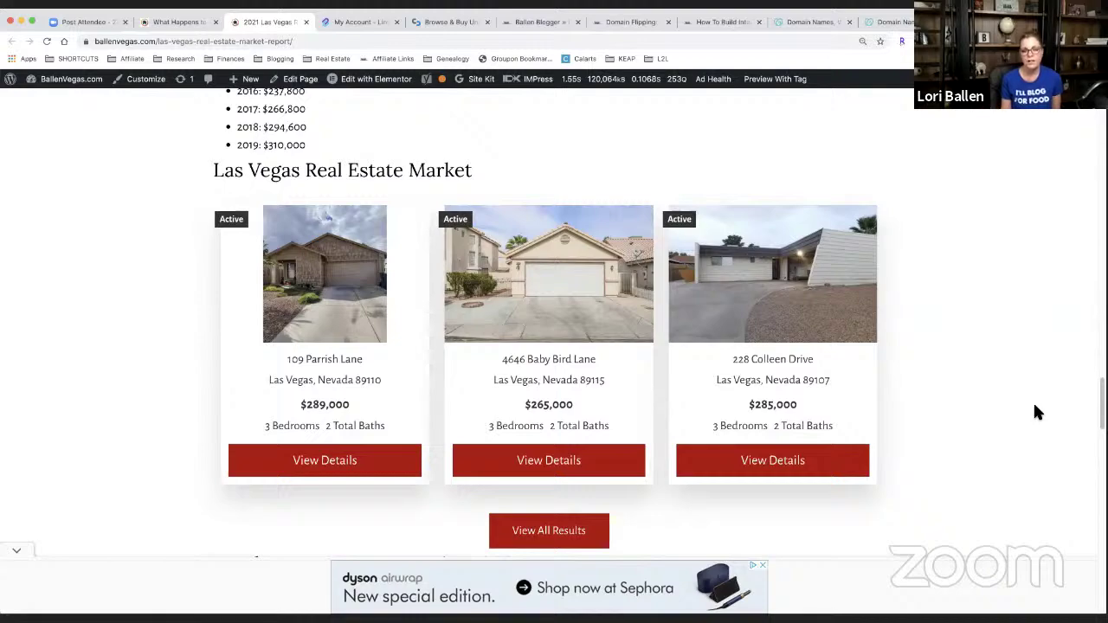
pyautogui.scroll(-3, 989, 383)
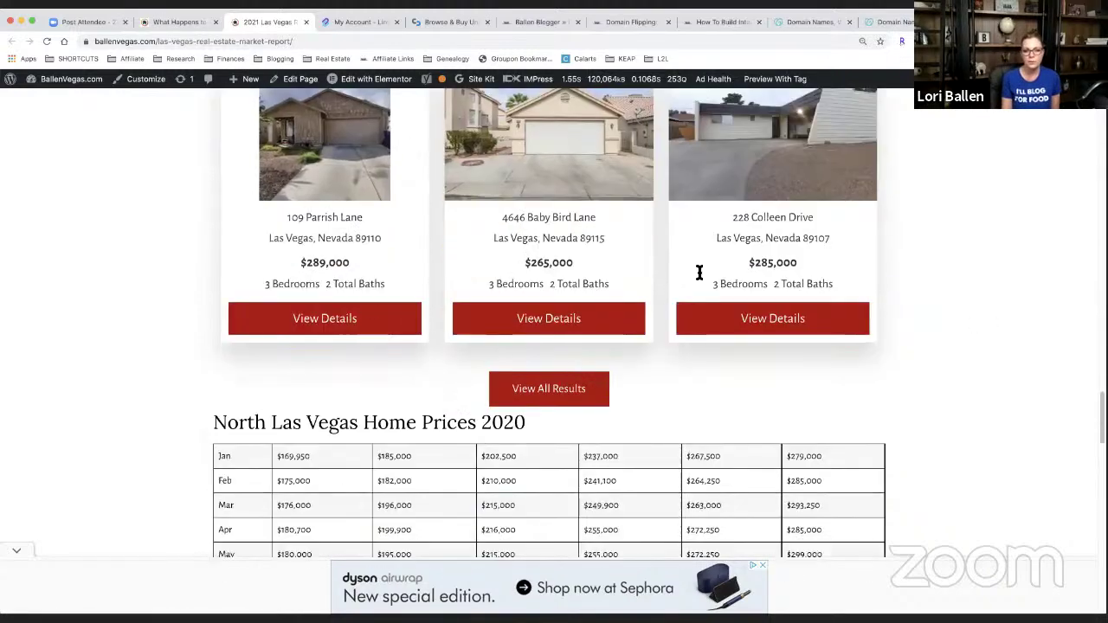
pyautogui.scroll(-2, 455, 373)
pyautogui.scroll(7, 456, 374)
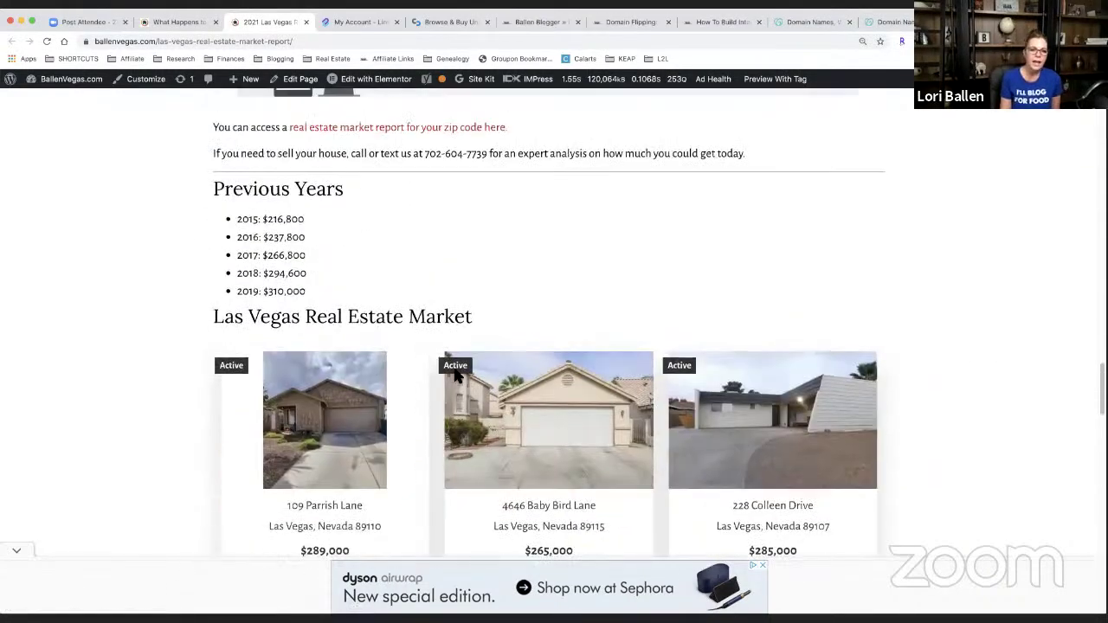
pyautogui.scroll(-10, 456, 376)
pyautogui.scroll(-4, 204, 432)
pyautogui.scroll(-3, 178, 448)
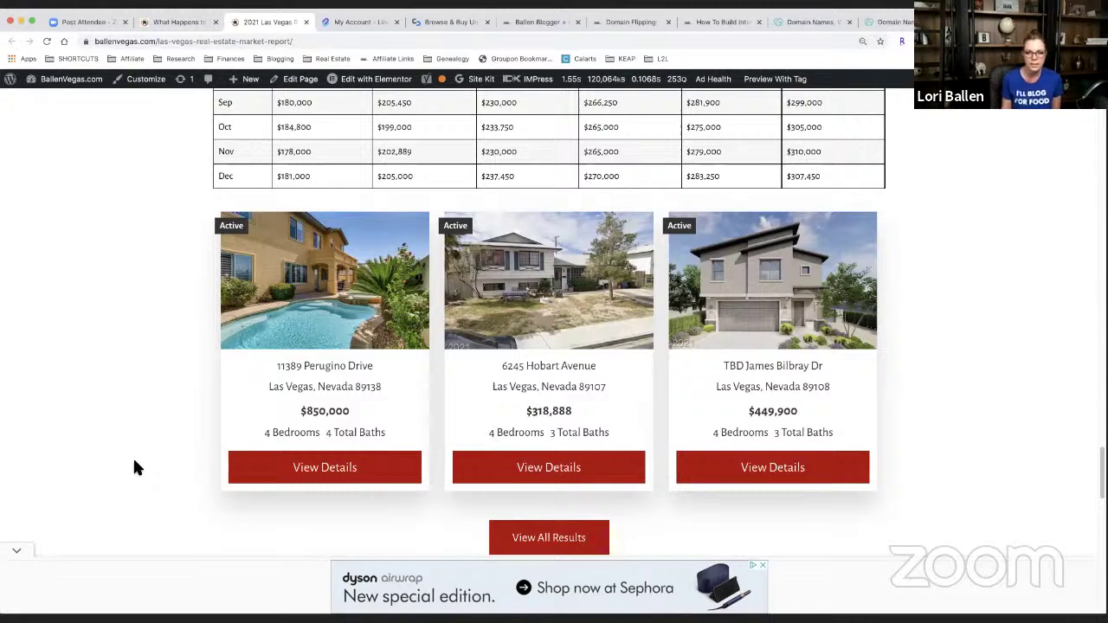
pyautogui.scroll(2, 135, 297)
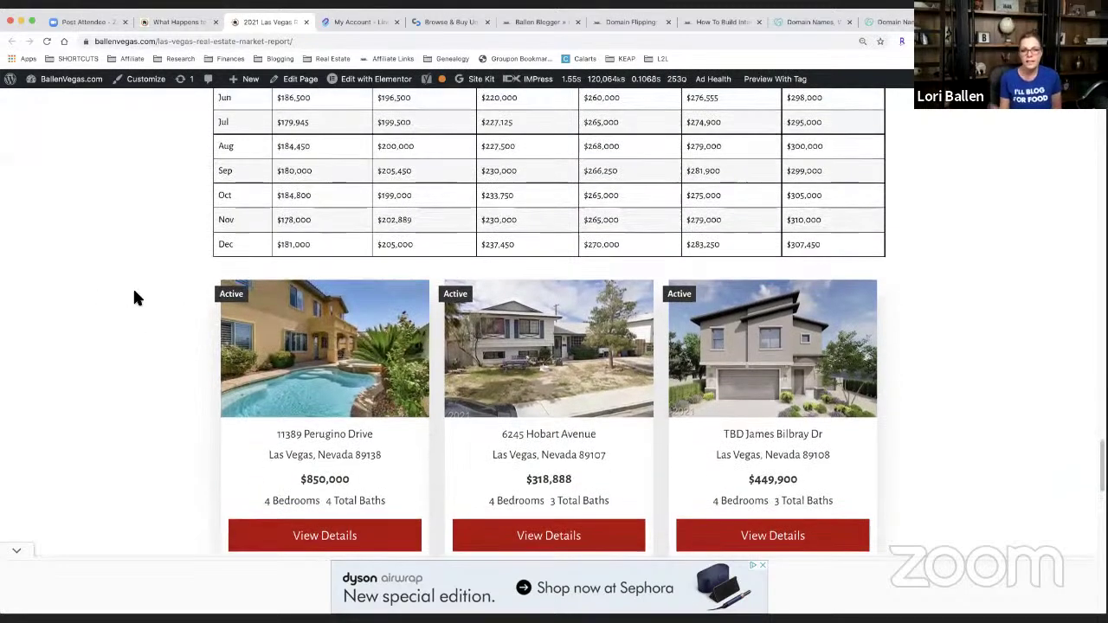
# Go back to the rents post and review its header and opening
pyautogui.click(171, 23)
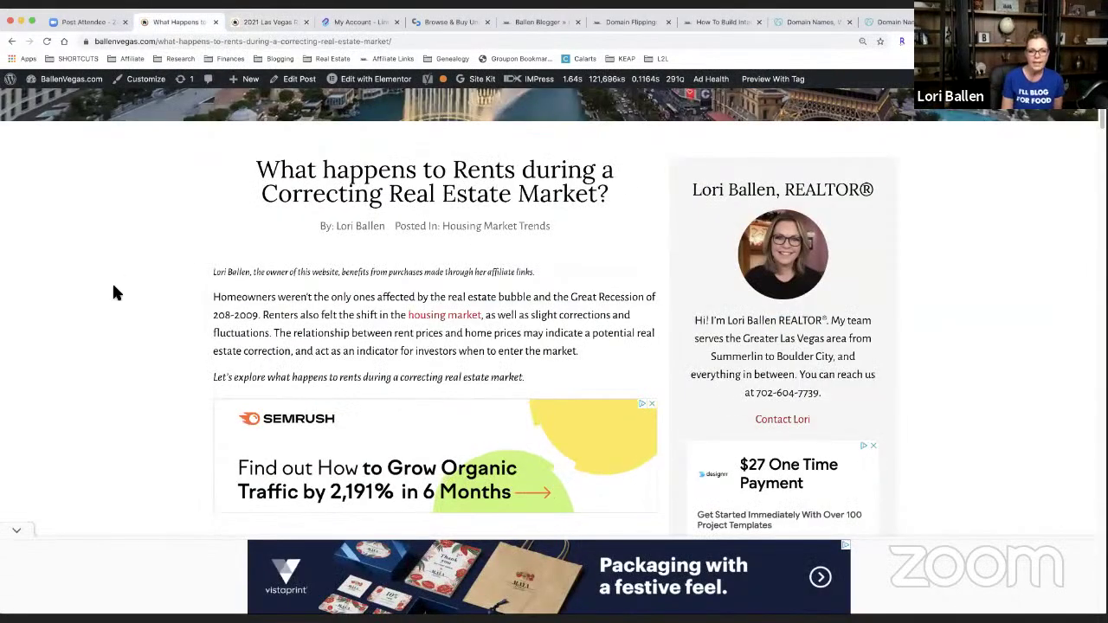
pyautogui.scroll(3, 111, 289)
pyautogui.scroll(2, 110, 284)
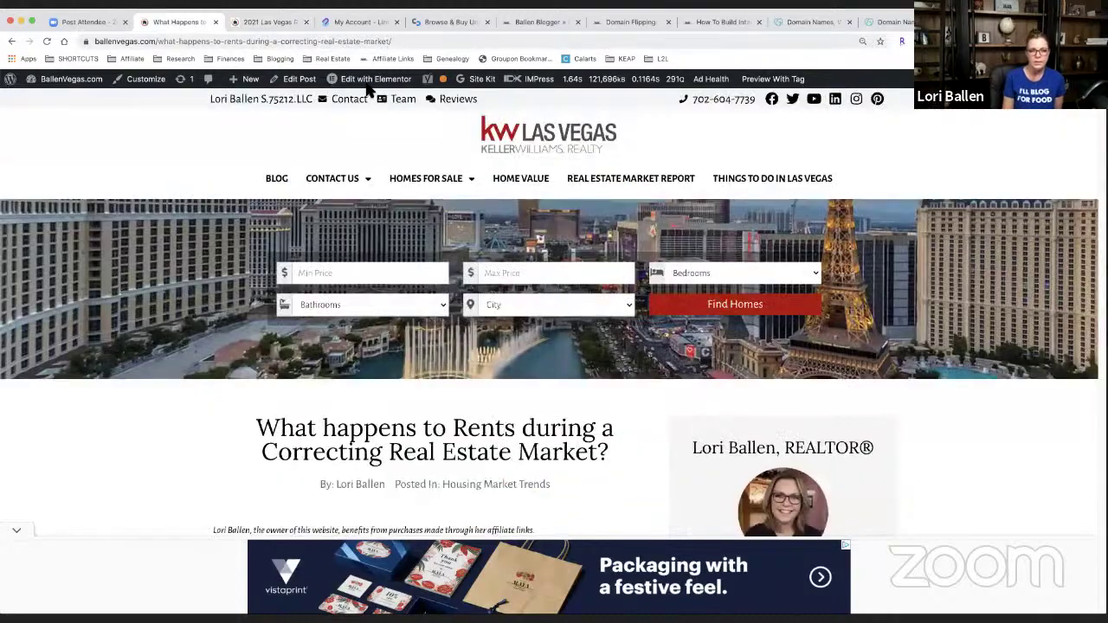
pyautogui.scroll(-2, 231, 155)
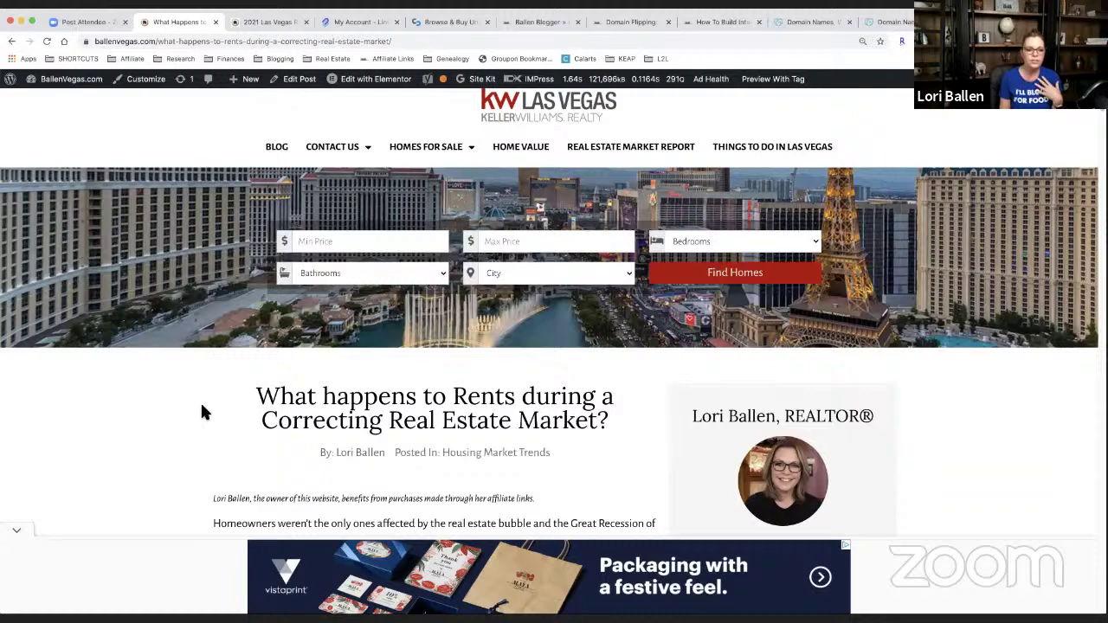
pyautogui.scroll(-1, 100, 448)
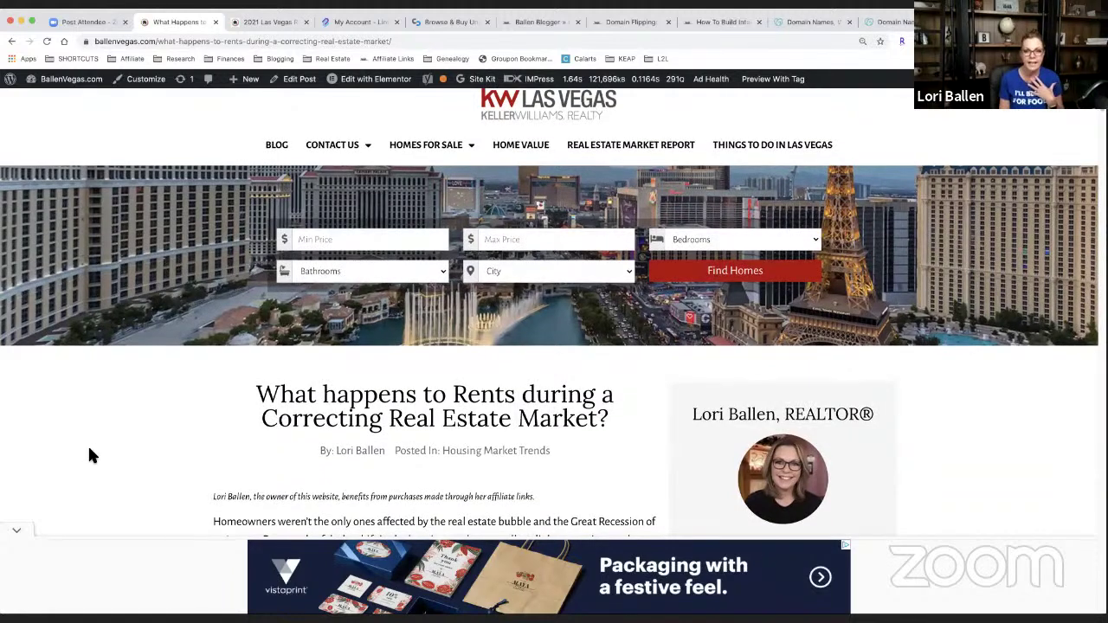
pyautogui.scroll(-1, 175, 358)
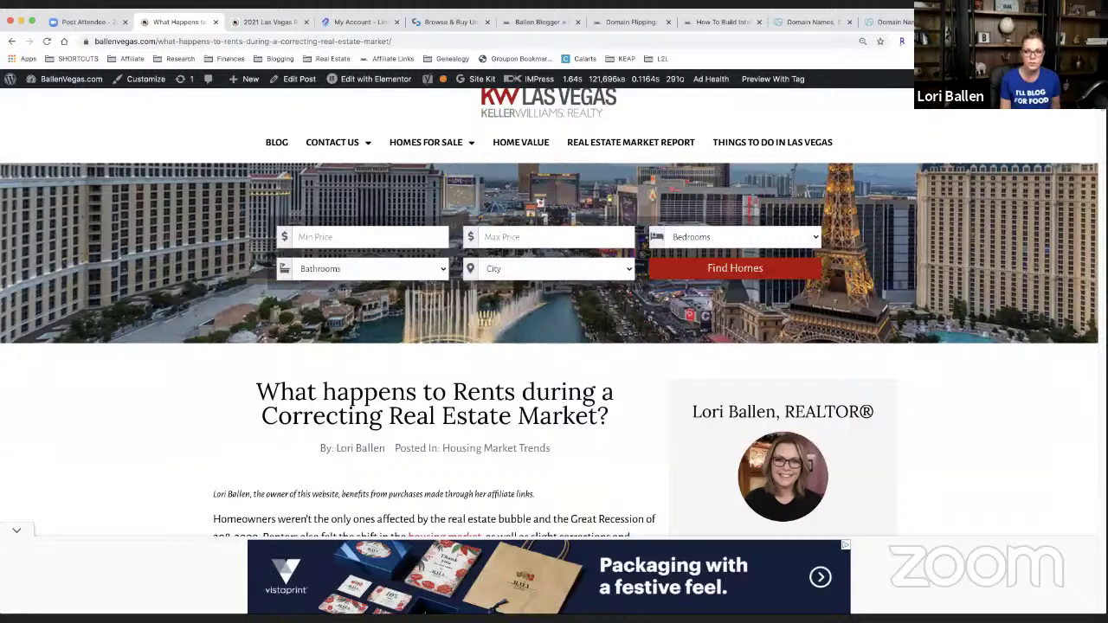
# Open Semrush in a new browser tab and bring up the My Competitors list on the Projects page
pyautogui.press('super+t')
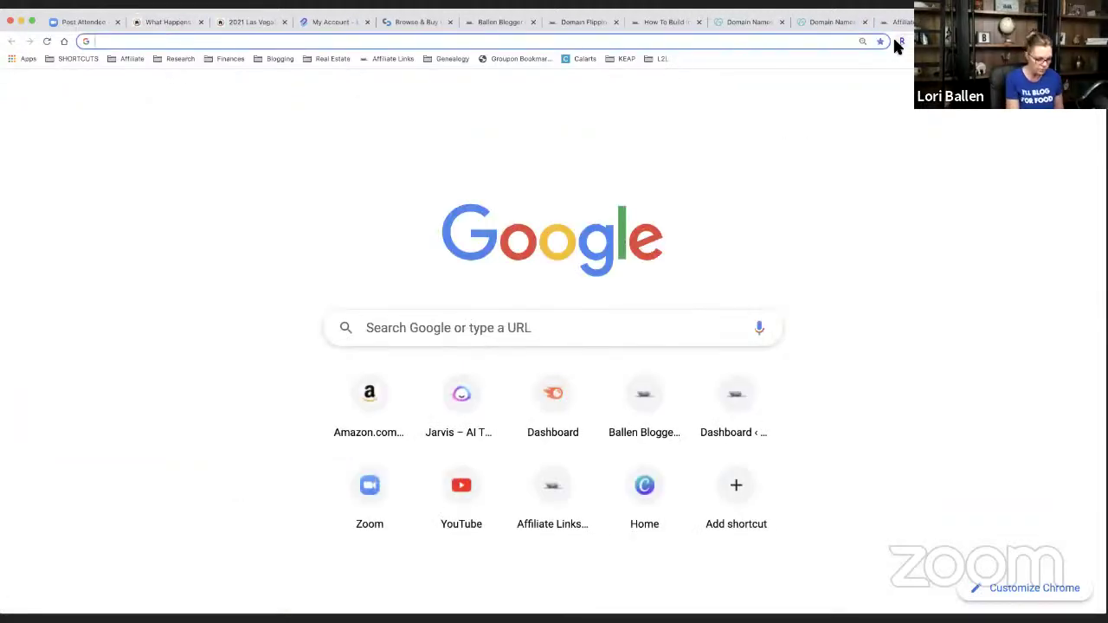
pyautogui.write('se')
pyautogui.press('Return')
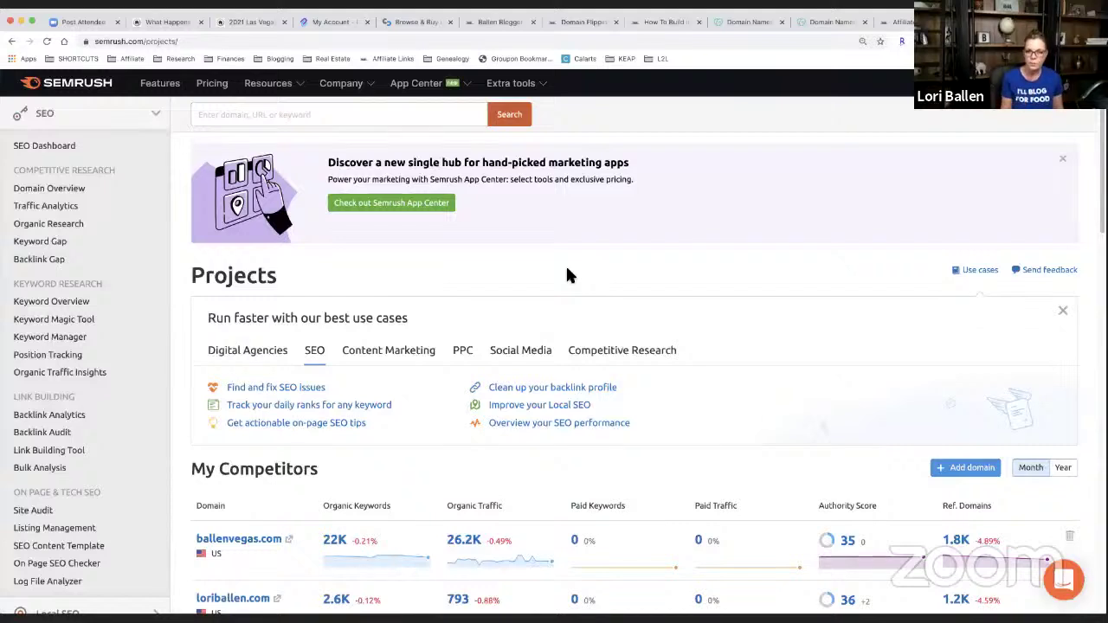
pyautogui.scroll(-1, 569, 275)
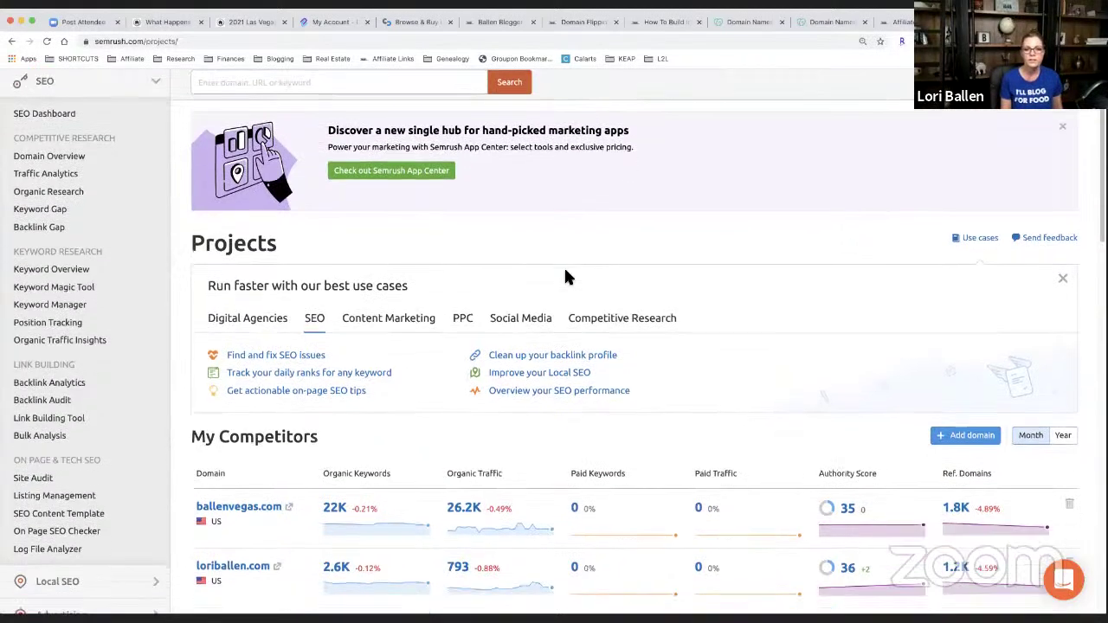
# Look over the My Competitors and My projects lists, and open the domain overview for ballenvegas.com
pyautogui.scroll(-5, 567, 276)
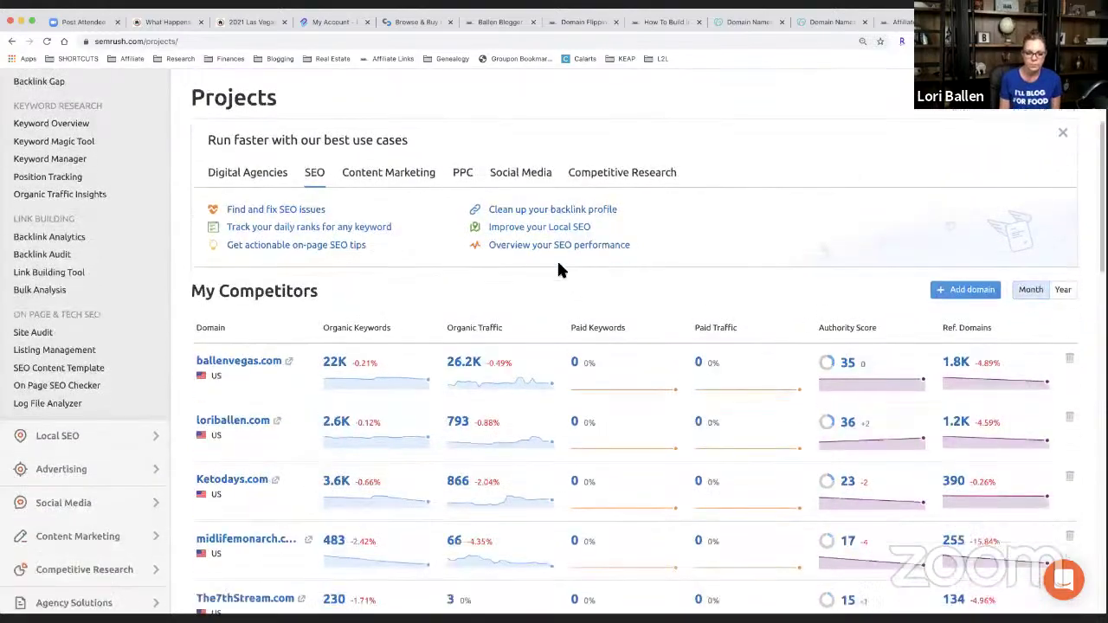
pyautogui.scroll(-8, 539, 267)
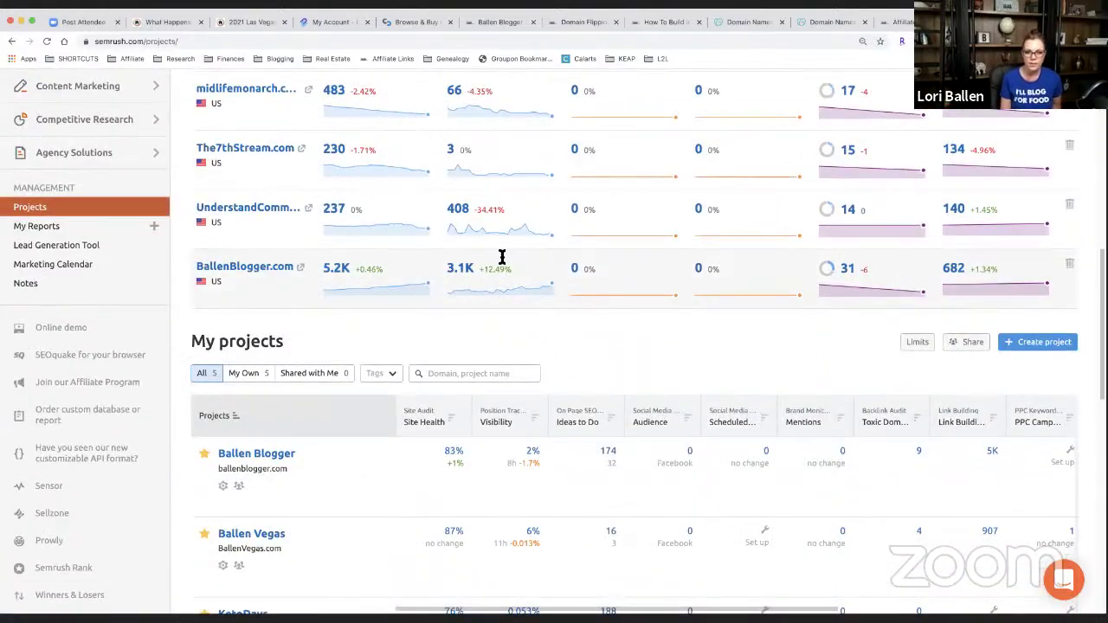
pyautogui.scroll(-1, 290, 295)
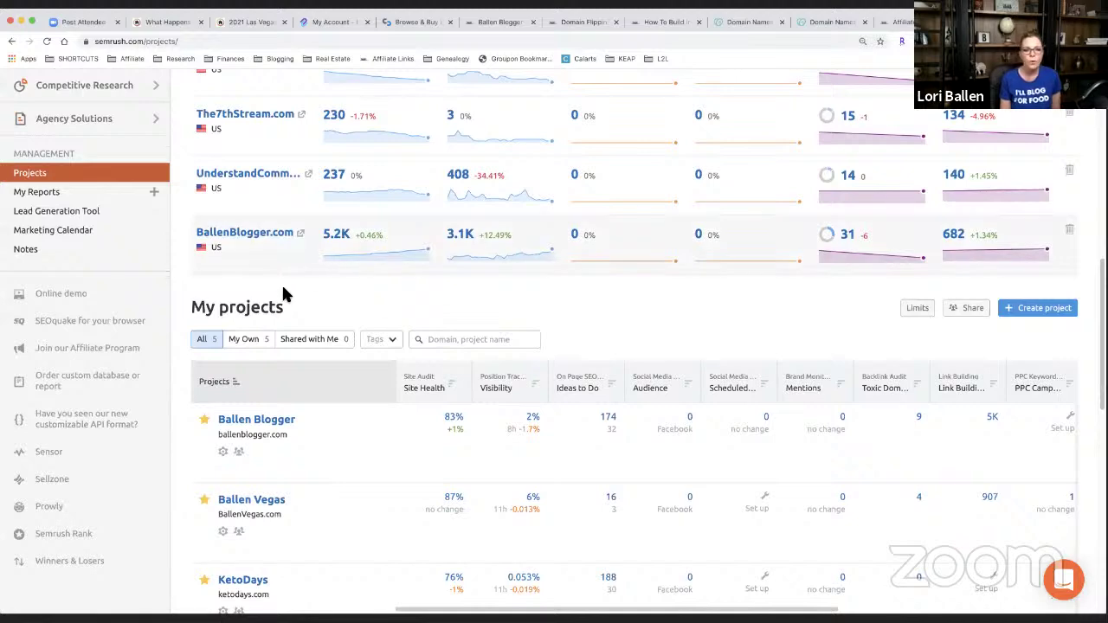
pyautogui.scroll(8, 243, 281)
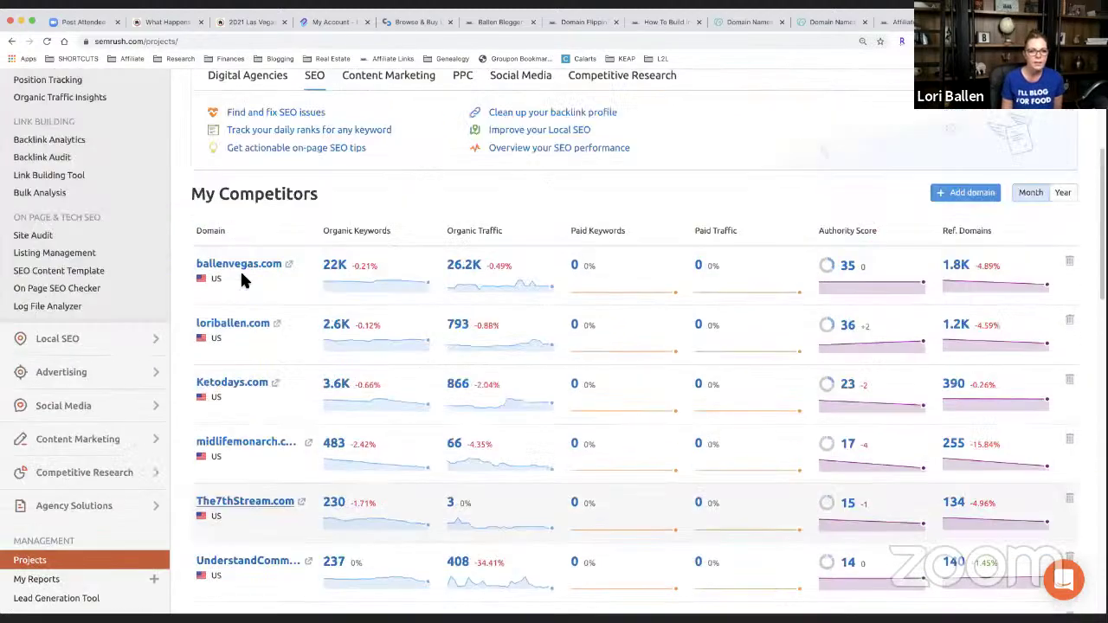
pyautogui.click(232, 267)
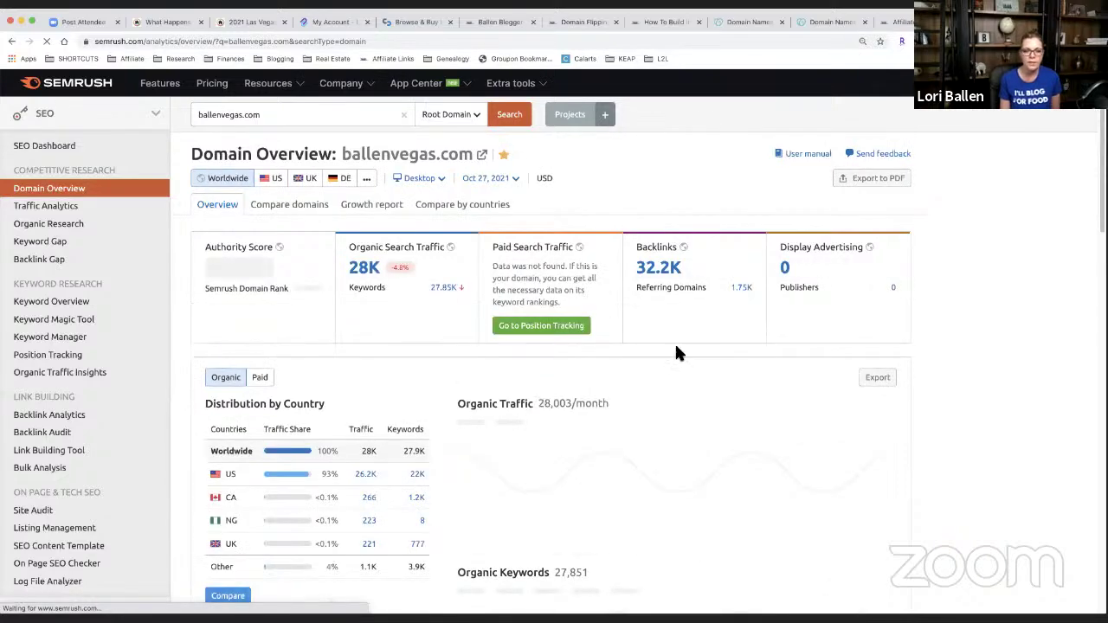
# Examine the domain overview's organic traffic, backlinks, country distribution and top organic keywords for ballenvegas.com
pyautogui.scroll(-1, 157, 189)
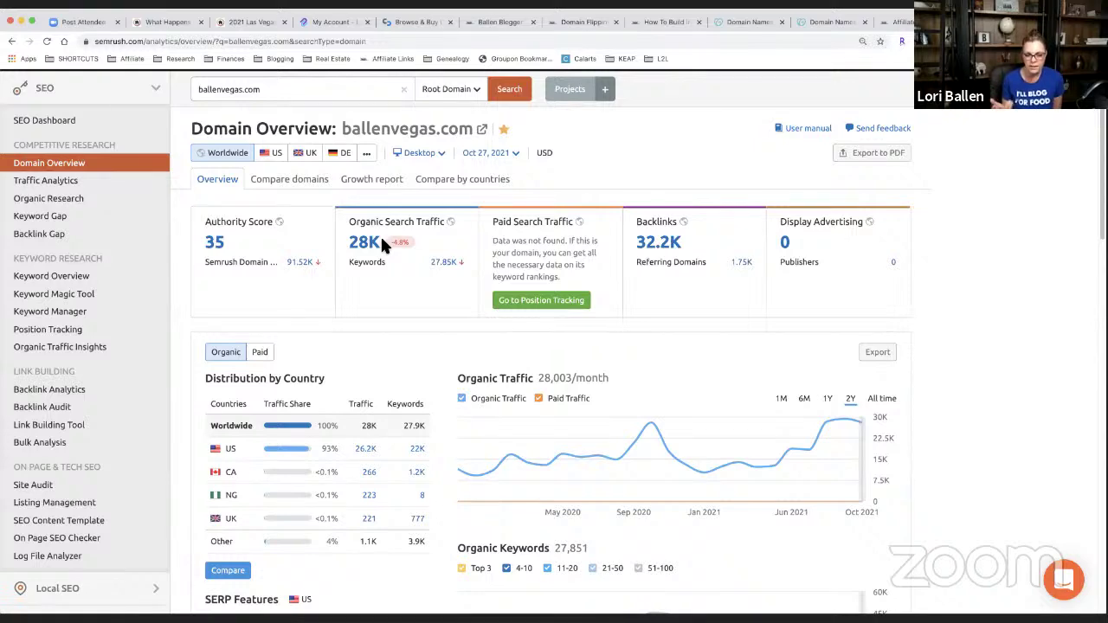
pyautogui.scroll(-1, 409, 246)
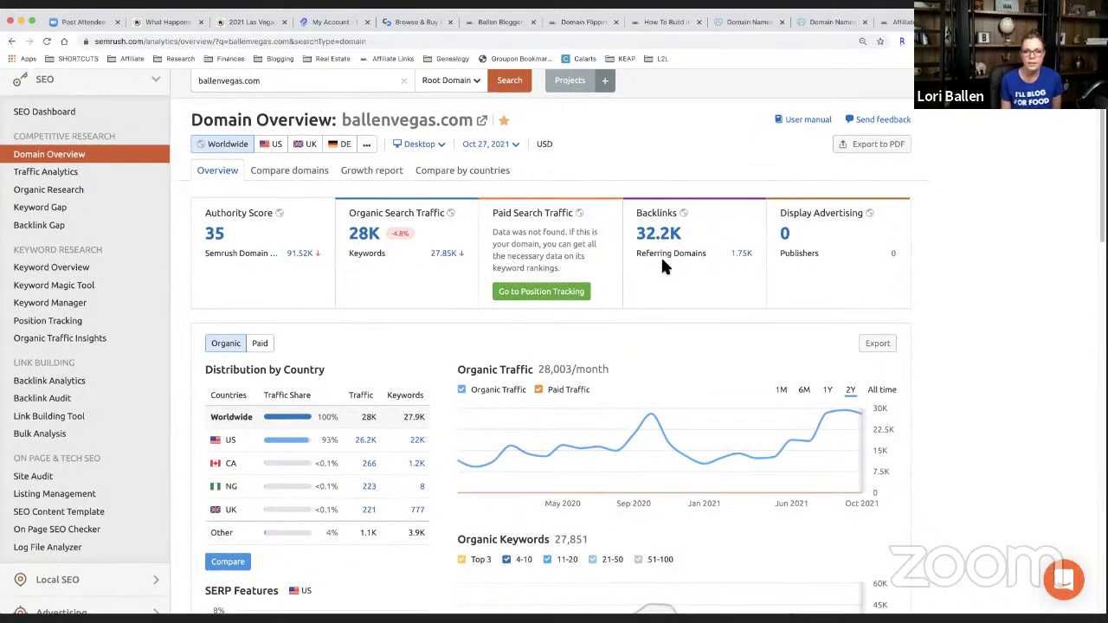
pyautogui.scroll(-5, 641, 260)
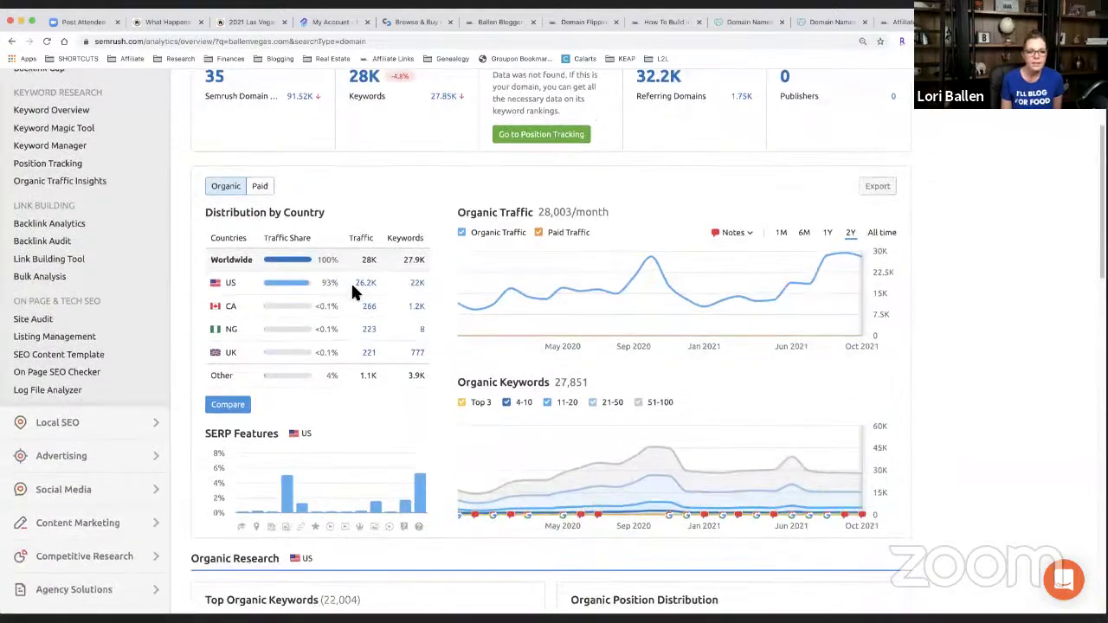
pyautogui.scroll(-10, 351, 281)
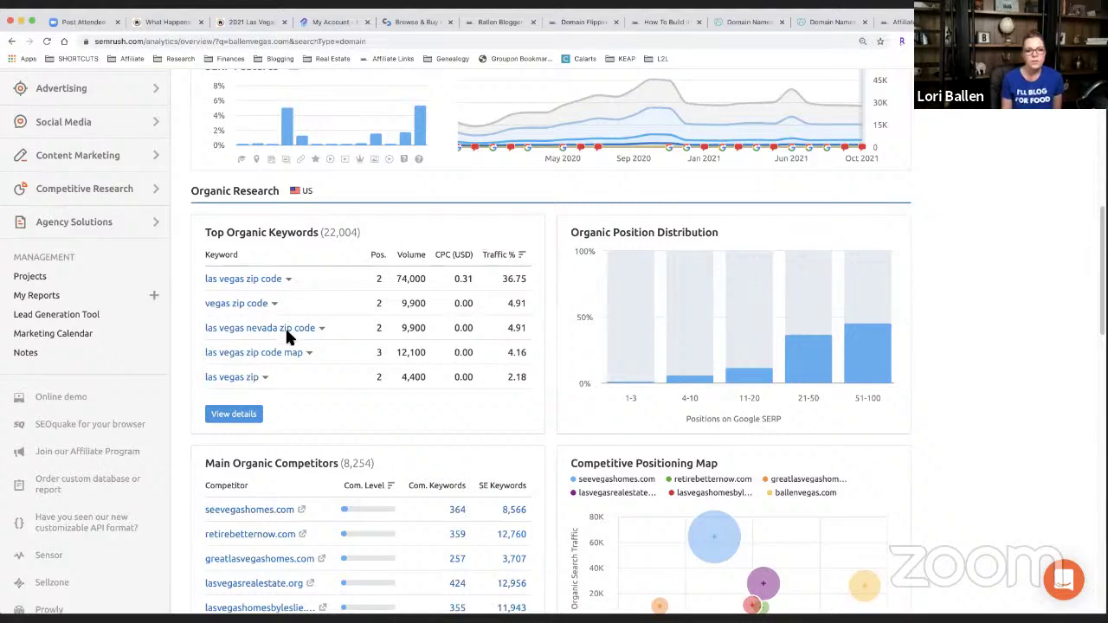
# Open the full organic keyword details for ballenvegas.com and switch to its Organic Pages report
pyautogui.click(240, 421)
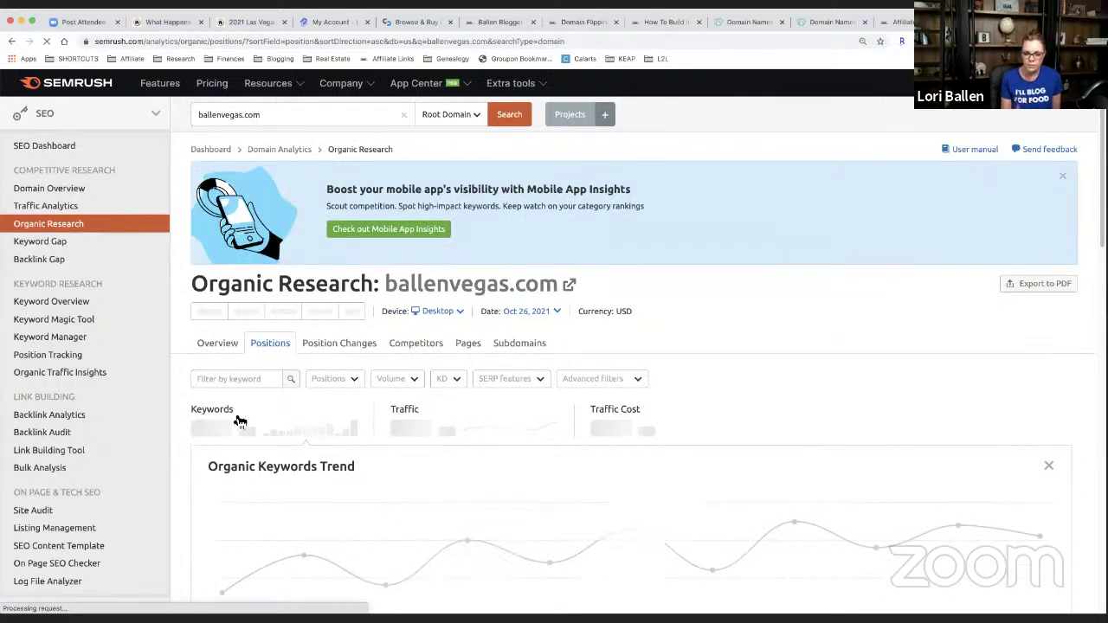
pyautogui.scroll(-3, 502, 299)
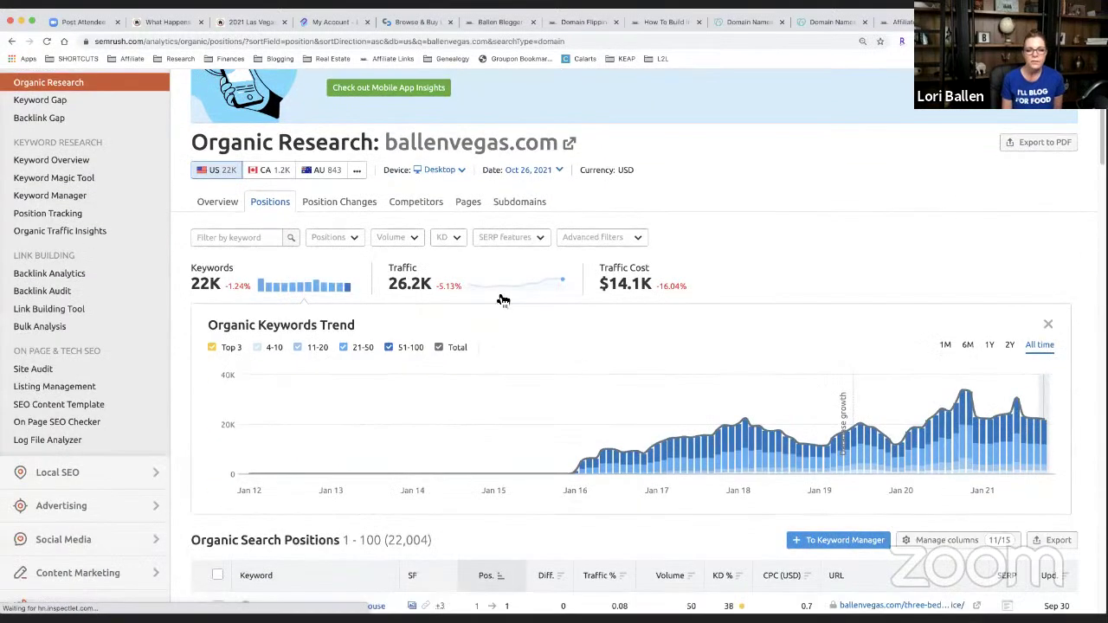
pyautogui.click(468, 204)
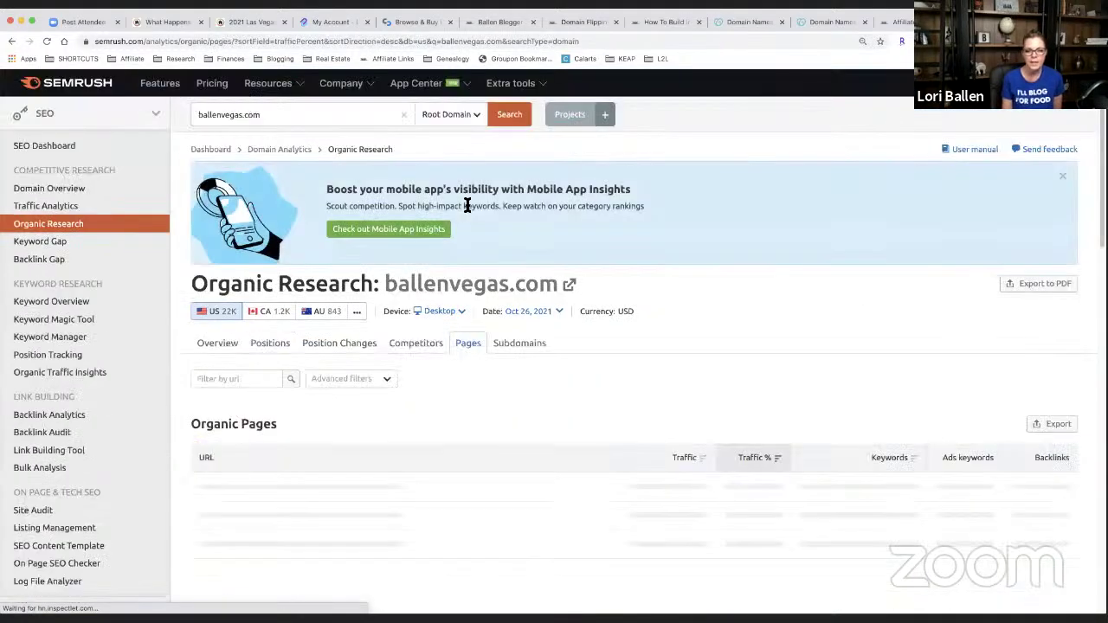
# Examine the Organic Pages list of ballenvegas.com, comparing the traffic share of the zip code map page with the other posts
pyautogui.scroll(-2, 591, 301)
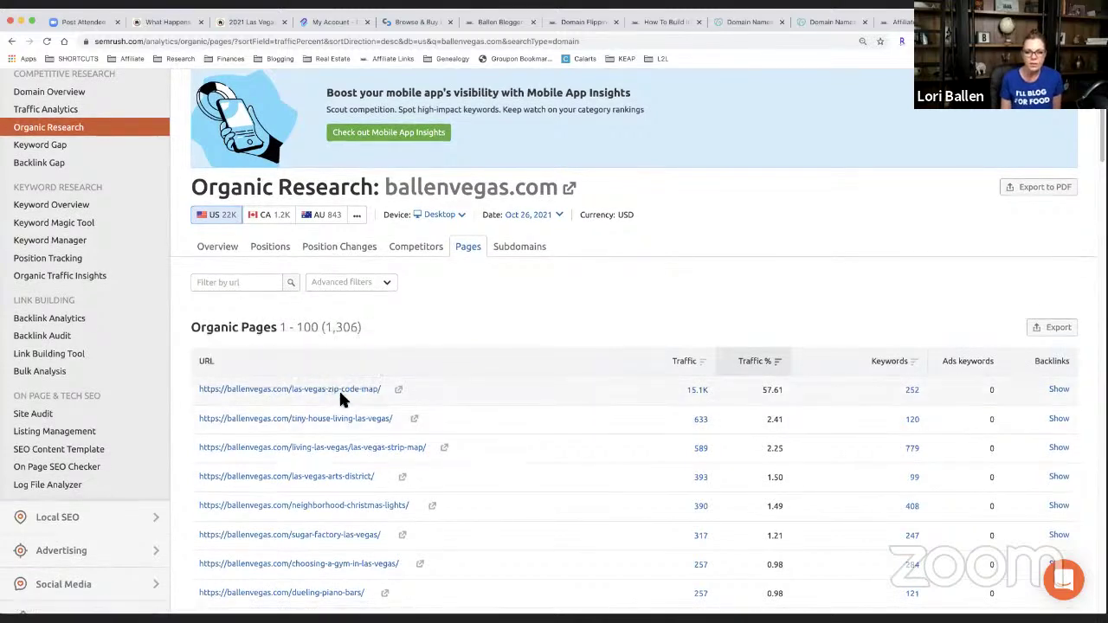
pyautogui.scroll(-2, 345, 394)
pyautogui.scroll(-5, 344, 394)
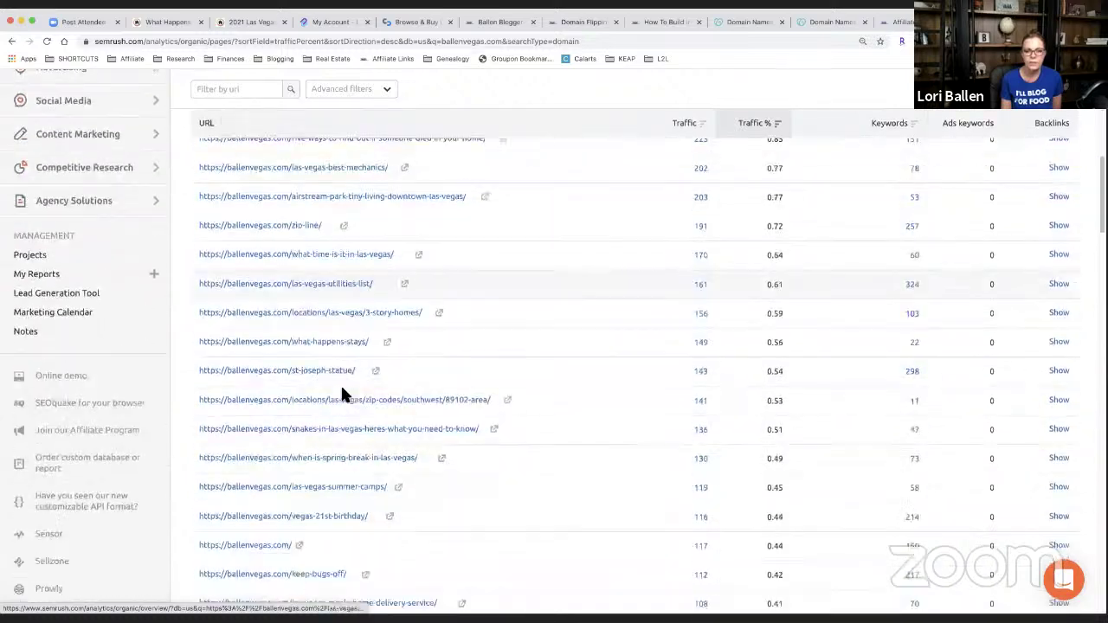
pyautogui.scroll(6, 340, 384)
pyautogui.scroll(1, 527, 397)
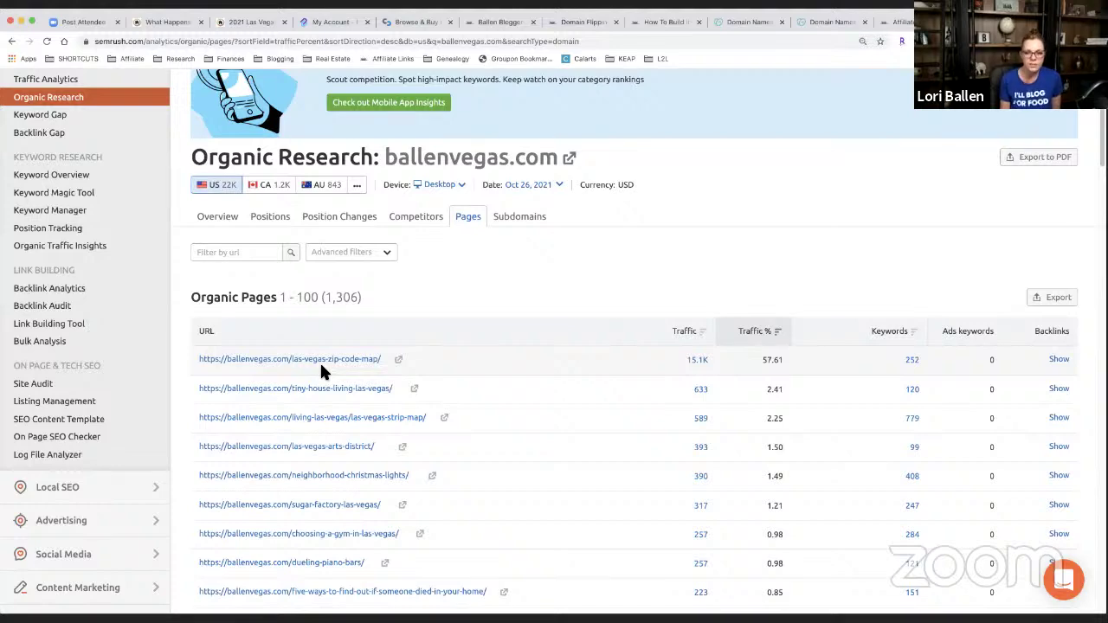
pyautogui.scroll(1, 606, 363)
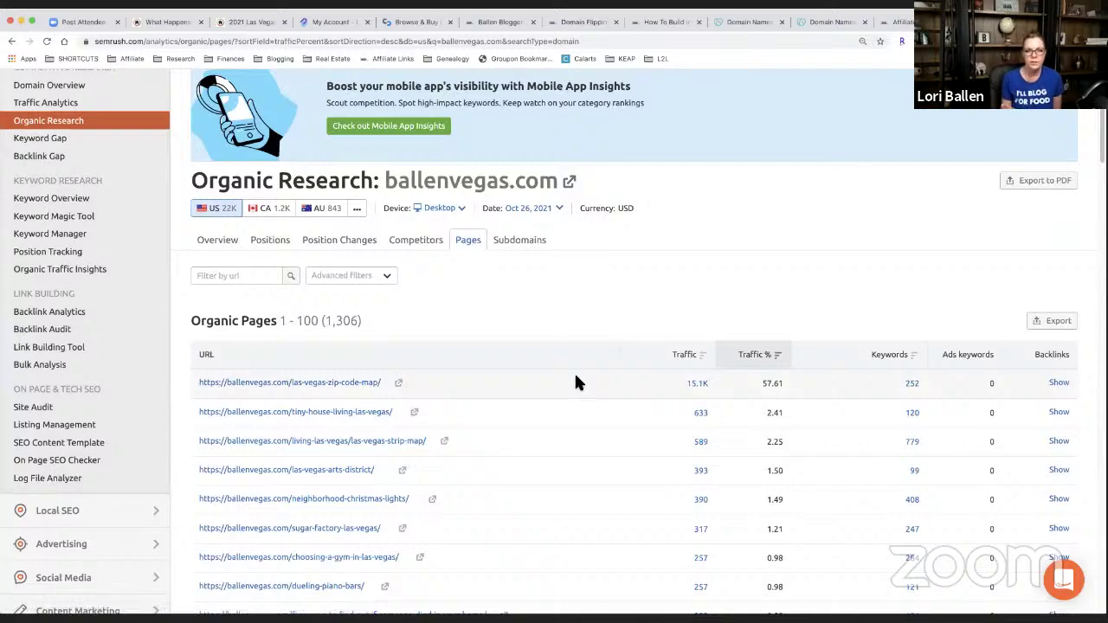
pyautogui.scroll(-3, 625, 320)
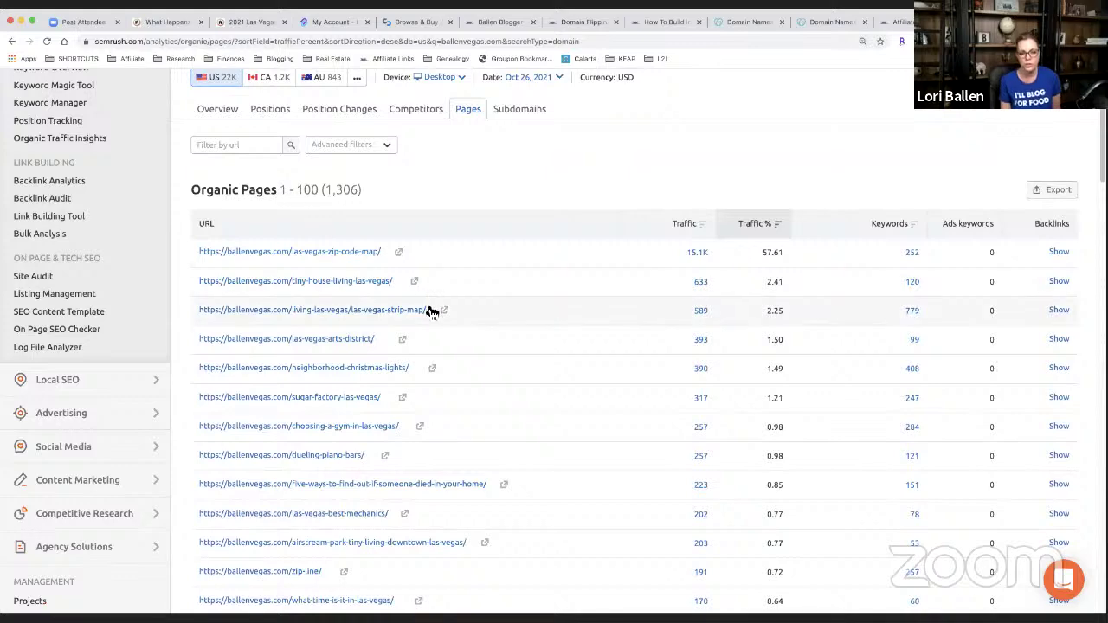
pyautogui.scroll(-1, 425, 309)
pyautogui.scroll(-1, 427, 313)
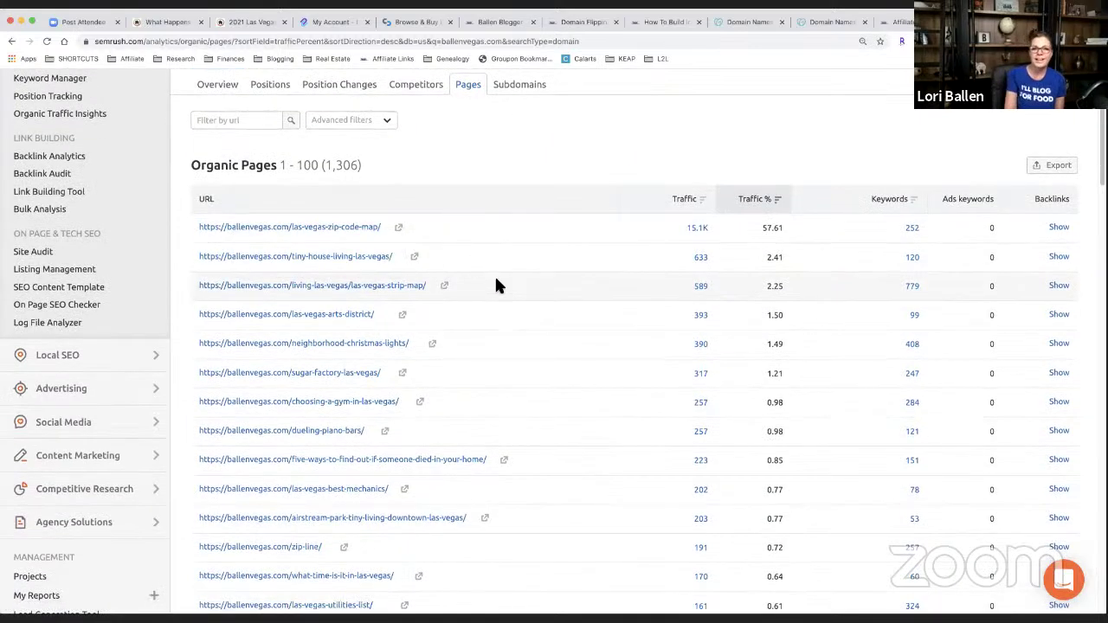
pyautogui.scroll(2, 569, 253)
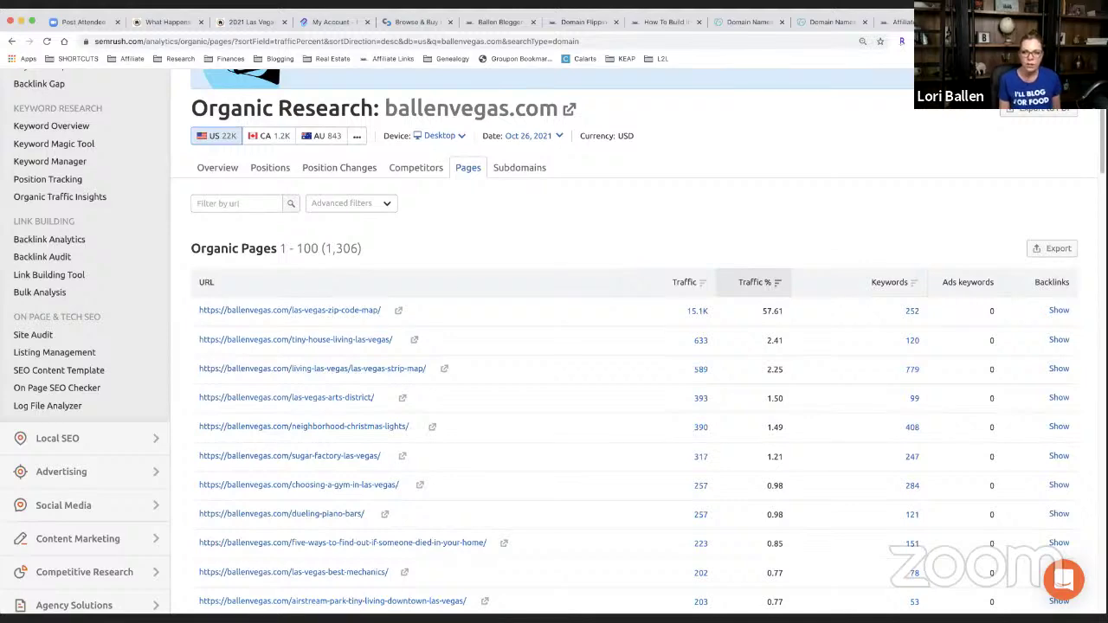
# Search for "google analytics" in a new browser tab and open Google Analytics from the results
pyautogui.press('super+t')
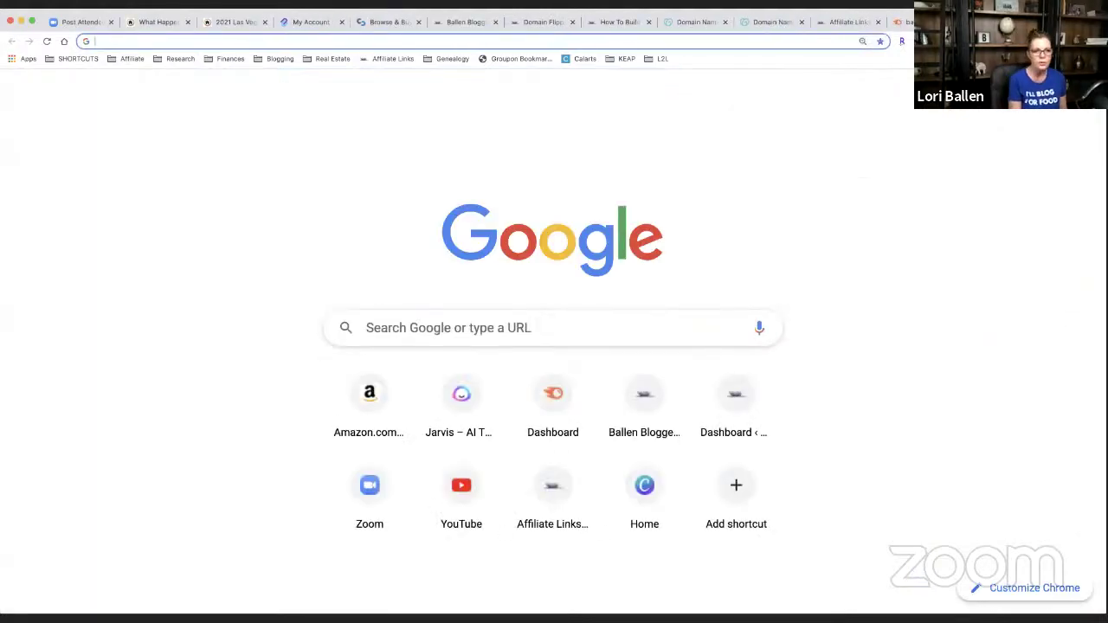
pyautogui.write('google ana')
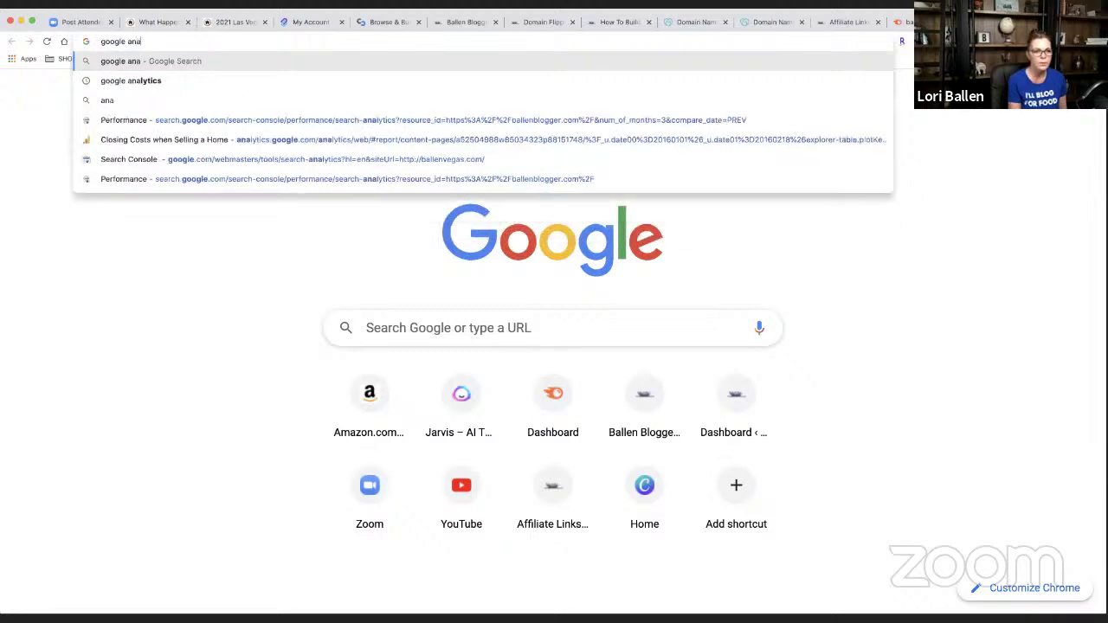
pyautogui.write('lytics')
pyautogui.press('Return')
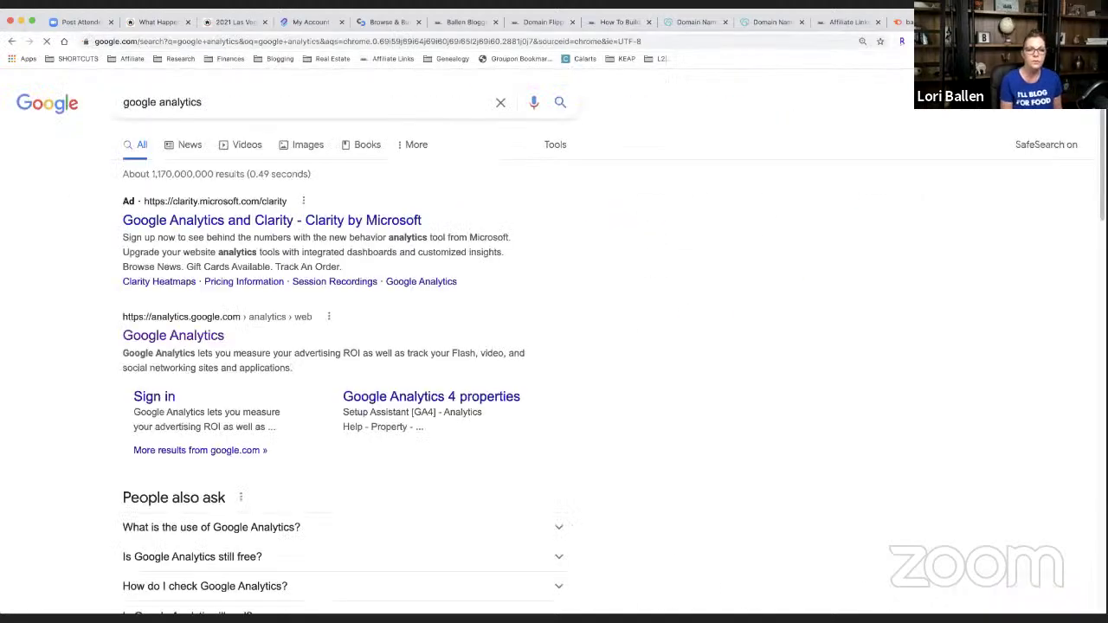
pyautogui.click(190, 337)
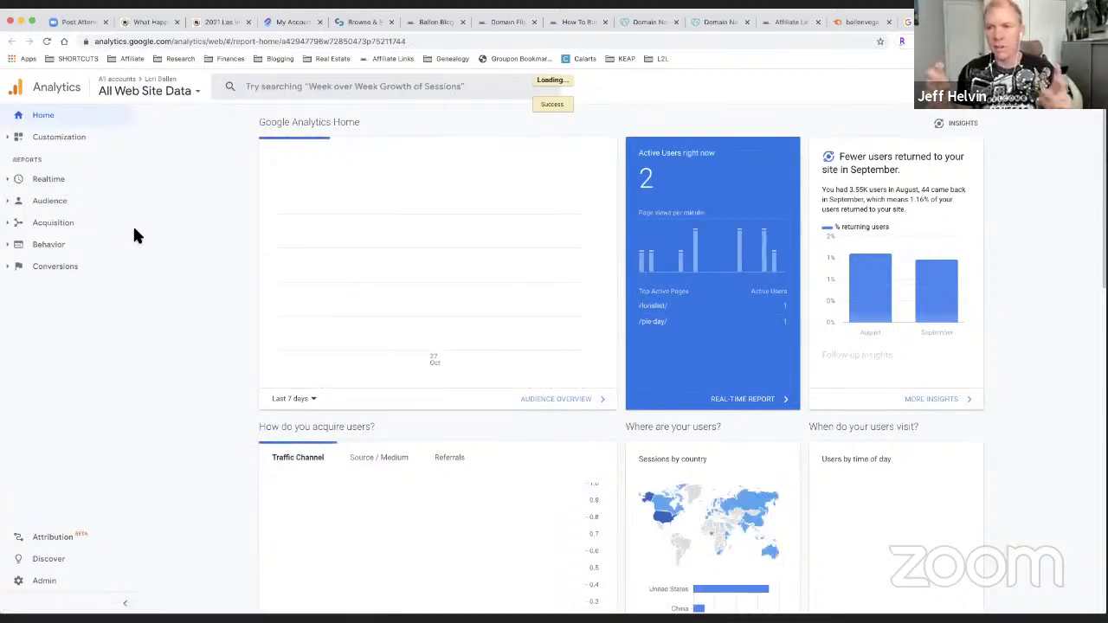
# Switch Analytics to the All Web Site Data view of the BallenVegas property in the BallenVegas.com account
pyautogui.click(165, 90)
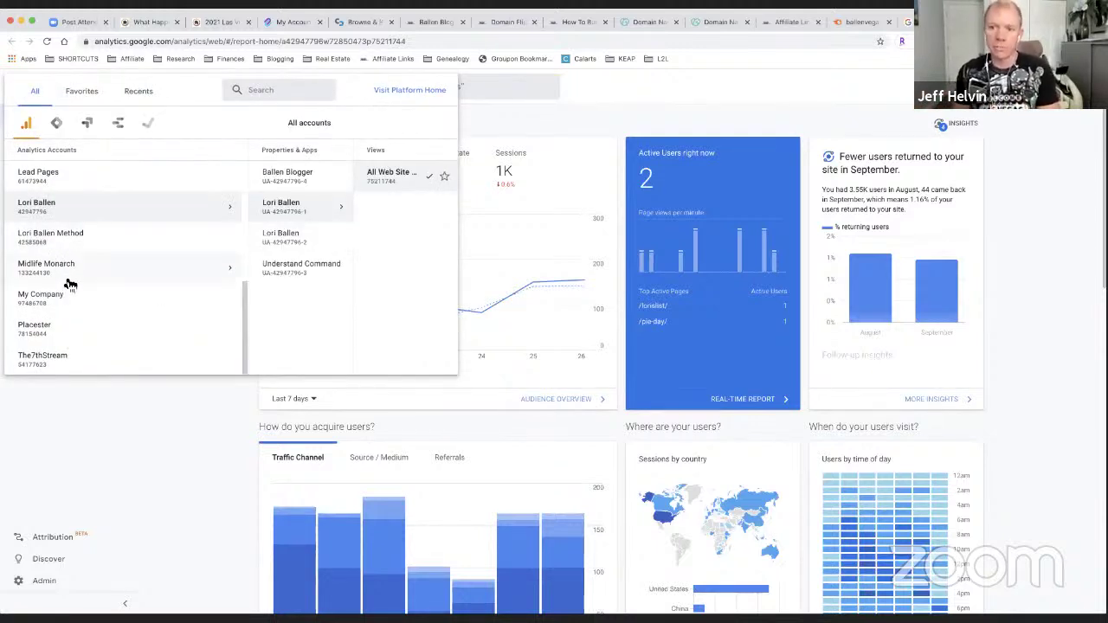
pyautogui.scroll(1, 158, 258)
pyautogui.scroll(10, 158, 258)
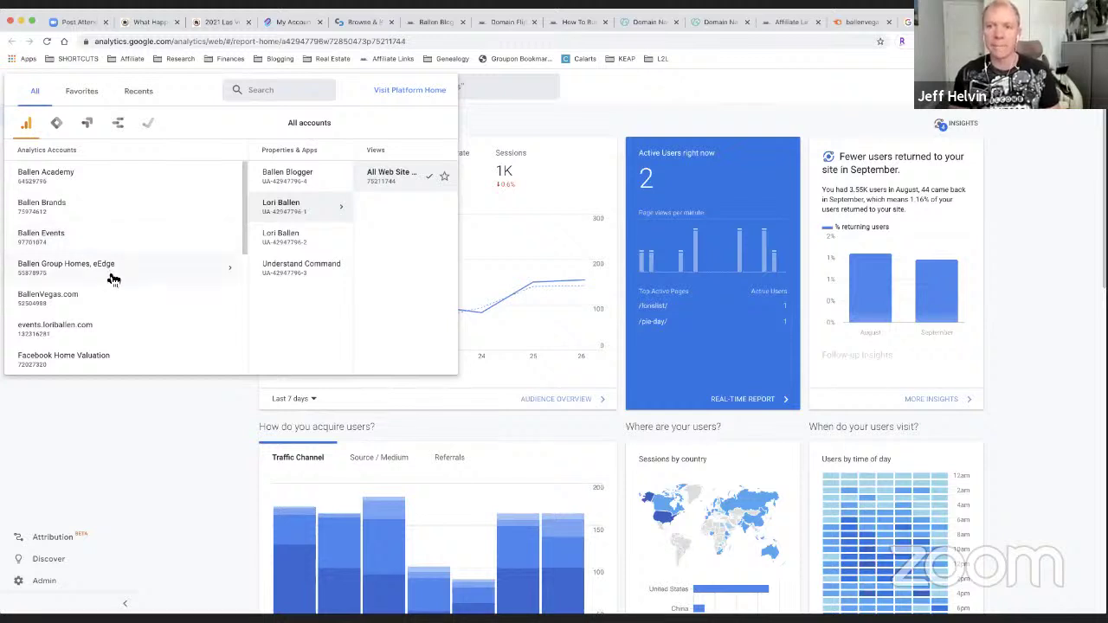
pyautogui.click(75, 304)
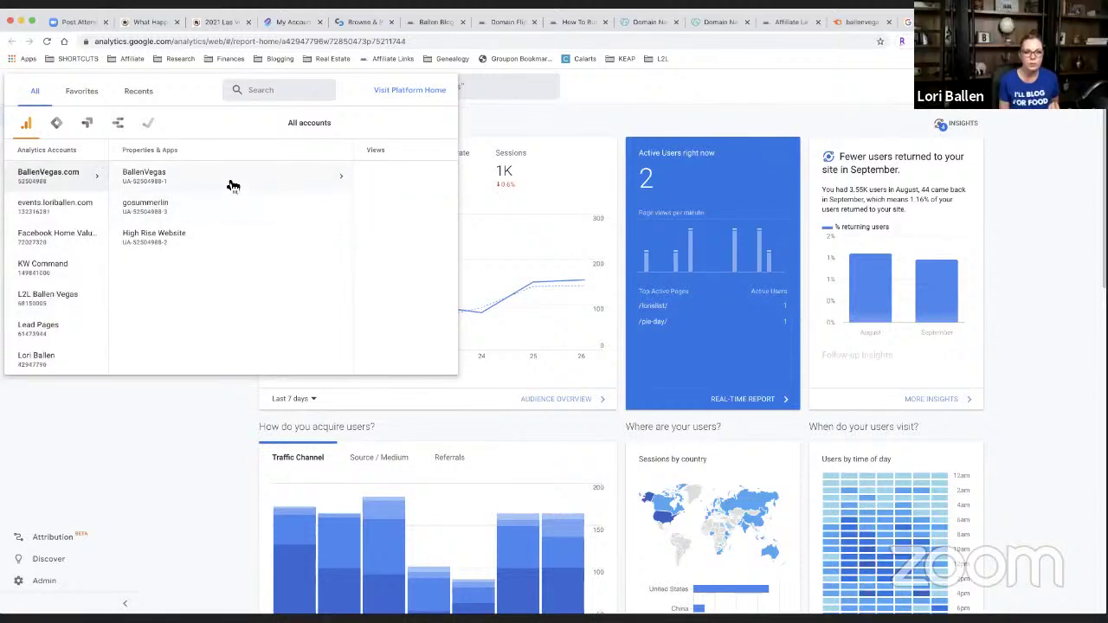
pyautogui.click(230, 182)
pyautogui.click(309, 189)
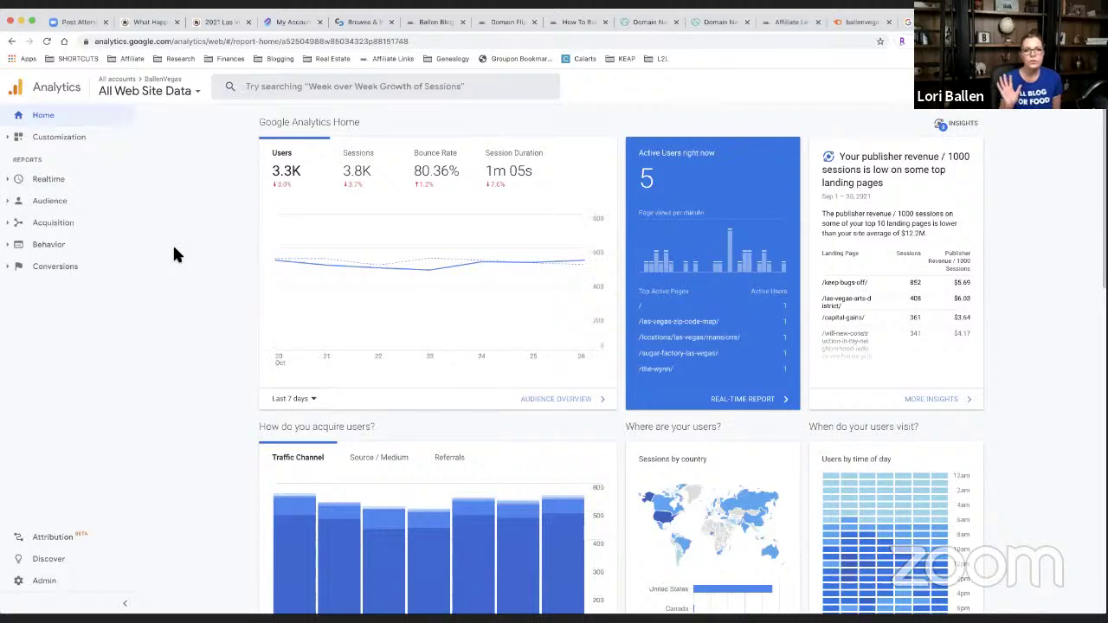
# Glance over the Analytics home report and open the All Pages report from the Behavior site content reports
pyautogui.scroll(-2, 171, 260)
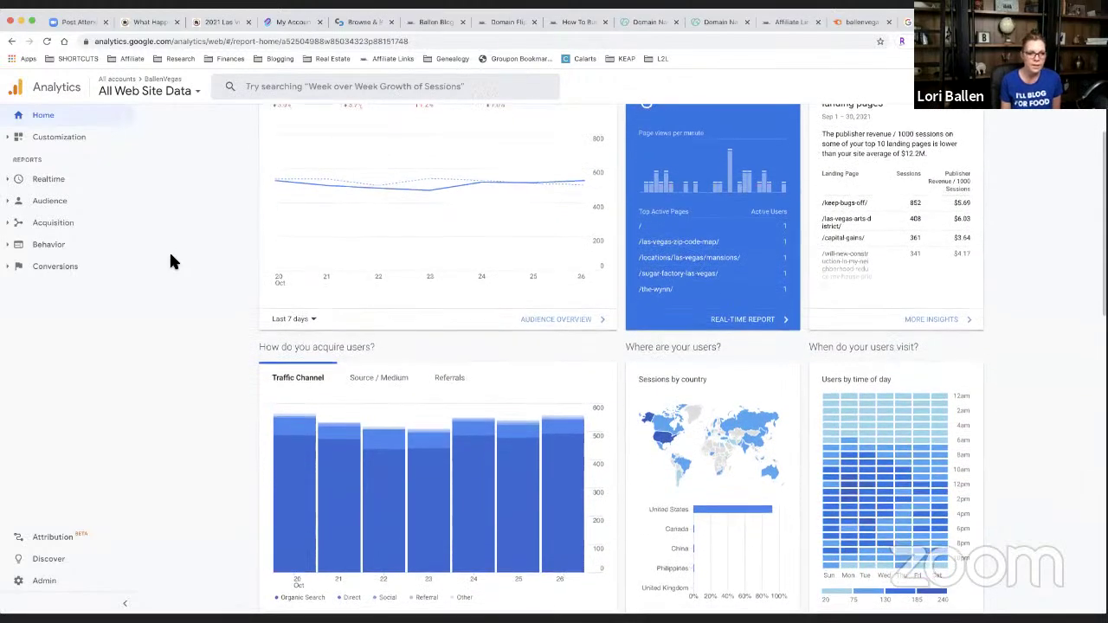
pyautogui.scroll(-1, 170, 259)
pyautogui.click(48, 246)
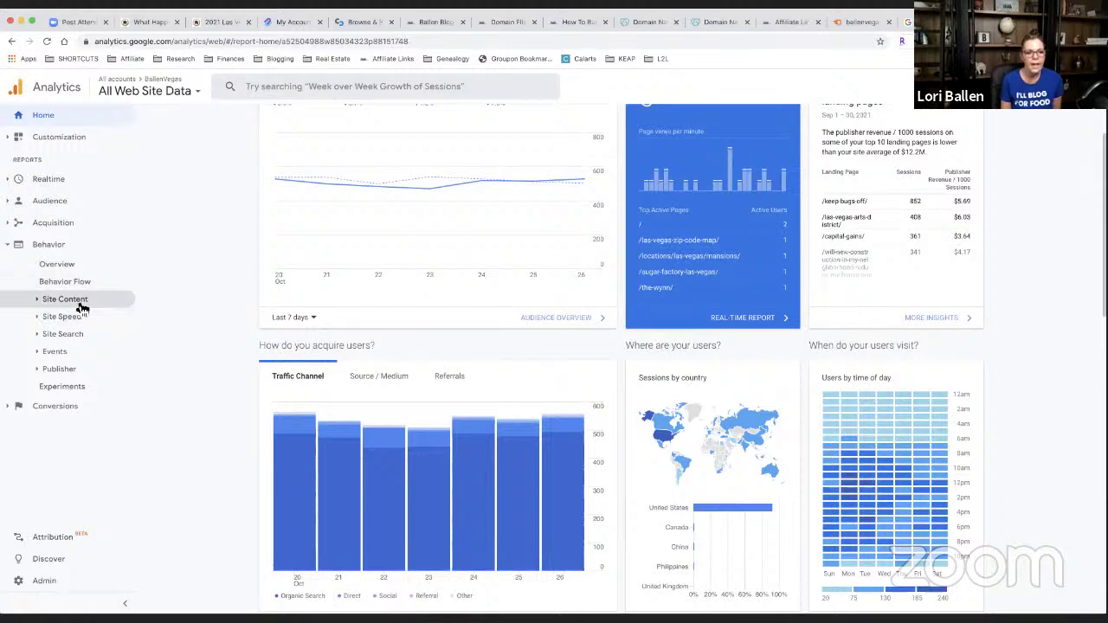
pyautogui.click(83, 303)
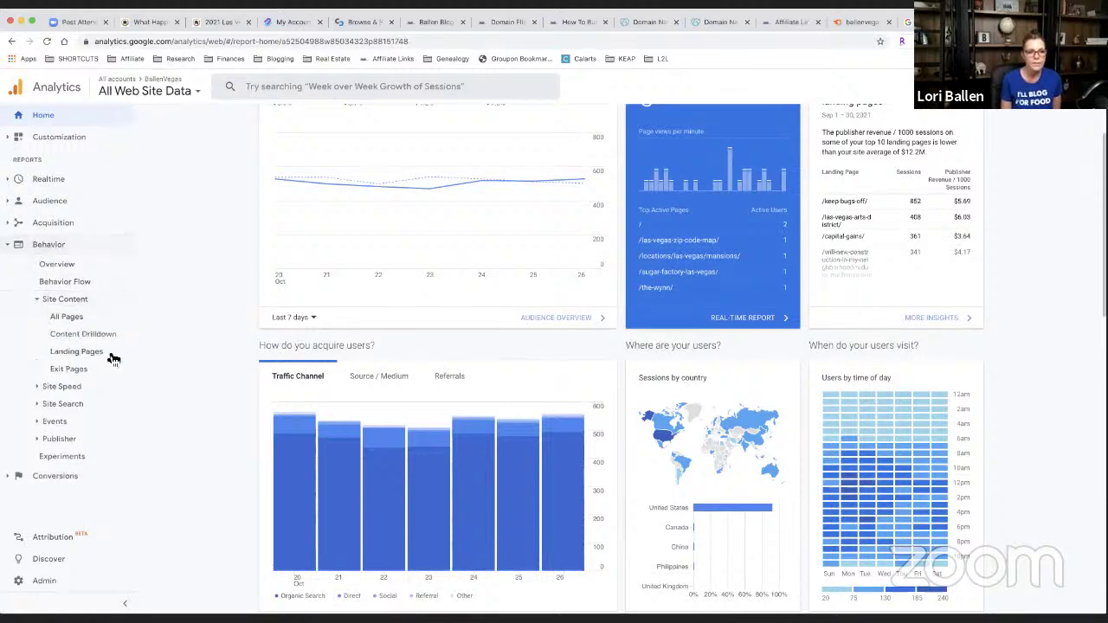
pyautogui.click(74, 317)
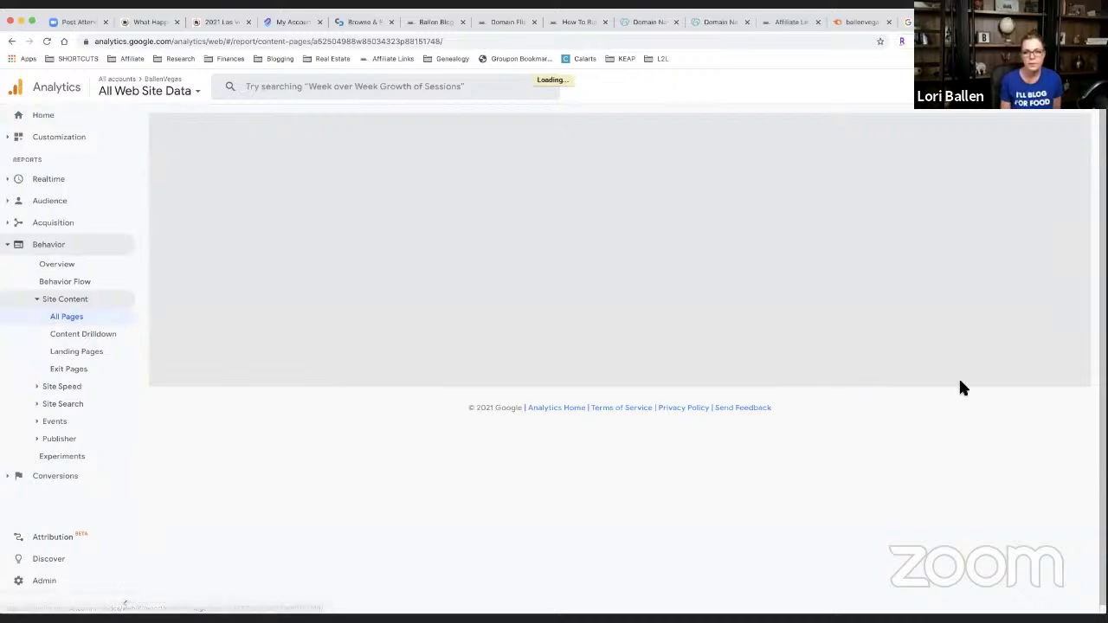
# Review the pageviews of the most visited pages and group the pageviews chart by month
pyautogui.scroll(-2, 652, 297)
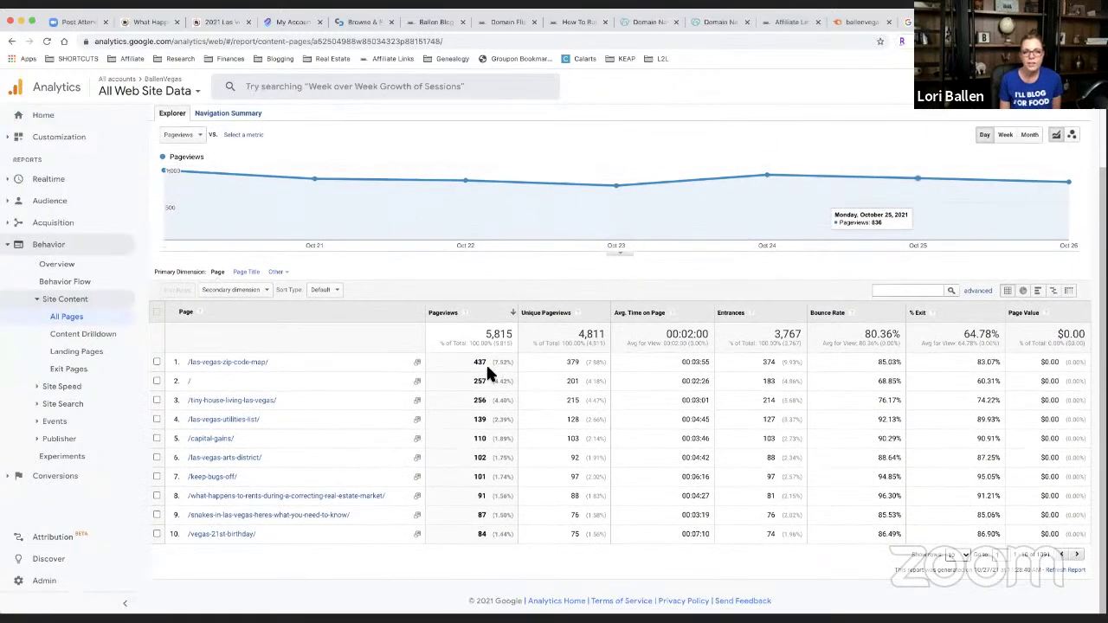
pyautogui.scroll(2, 446, 338)
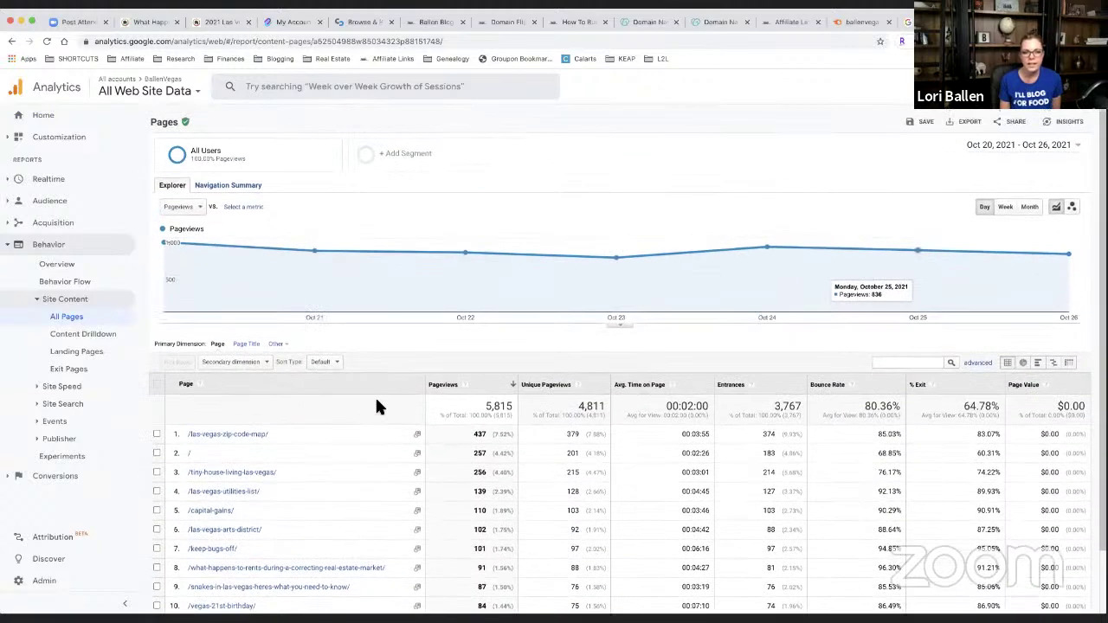
pyautogui.click(1029, 207)
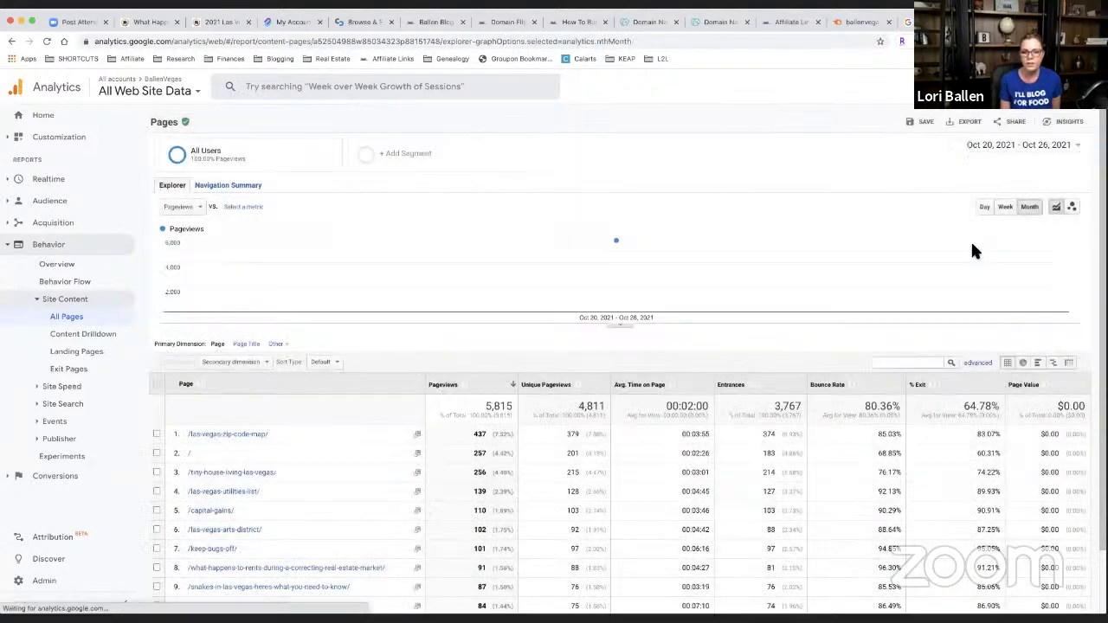
pyautogui.scroll(-2, 728, 362)
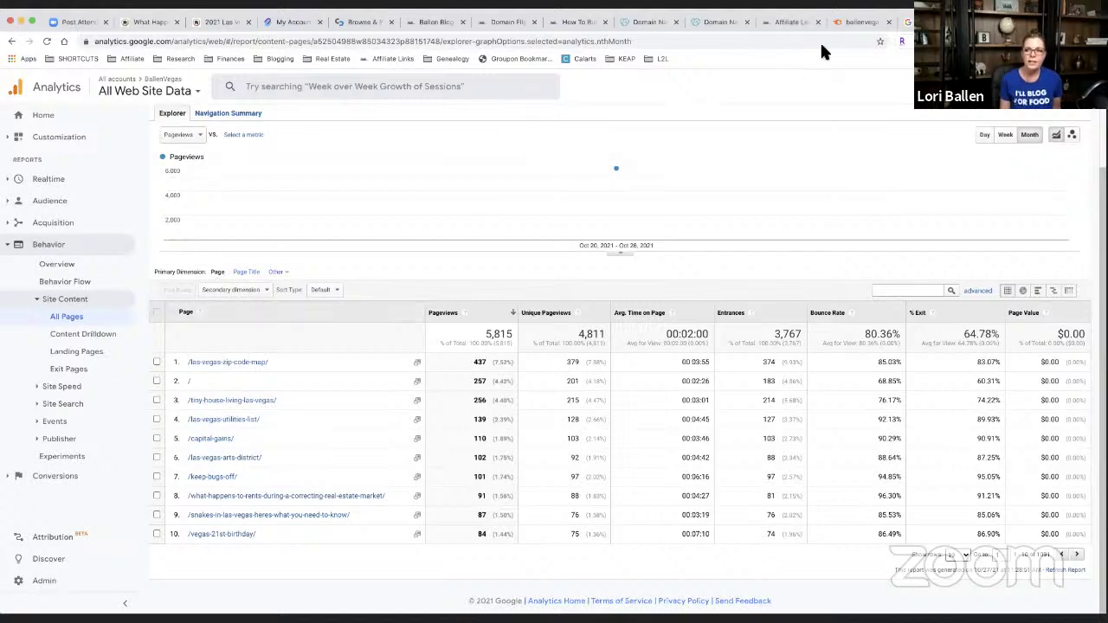
# Search for "google search console" in a new browser tab and start Google Search Console from its official page
pyautogui.press('super+t')
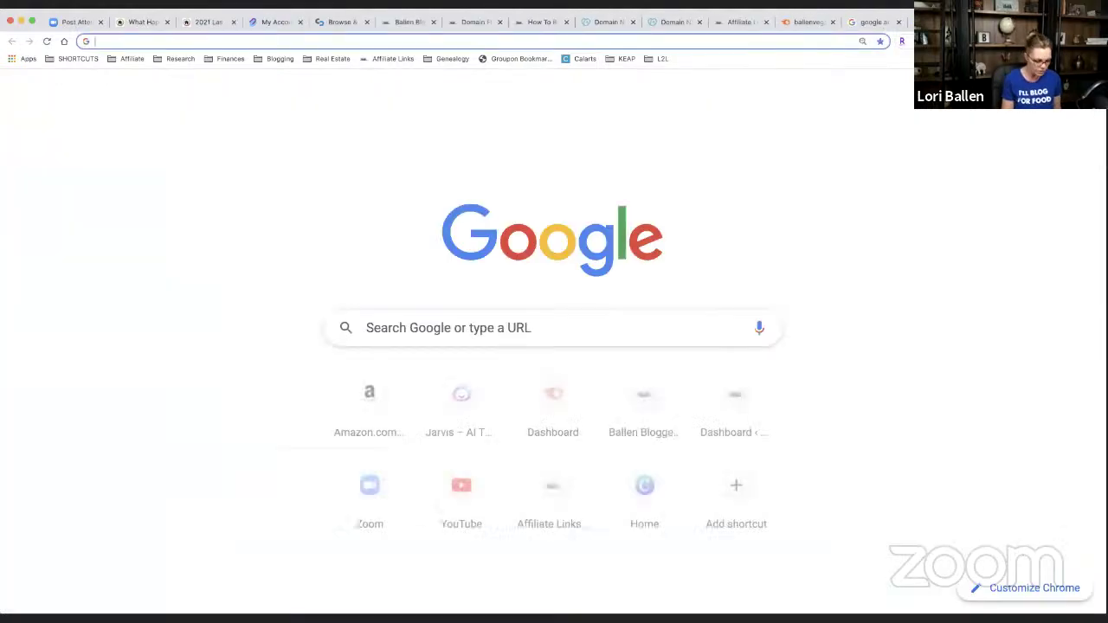
pyautogui.write('google sea')
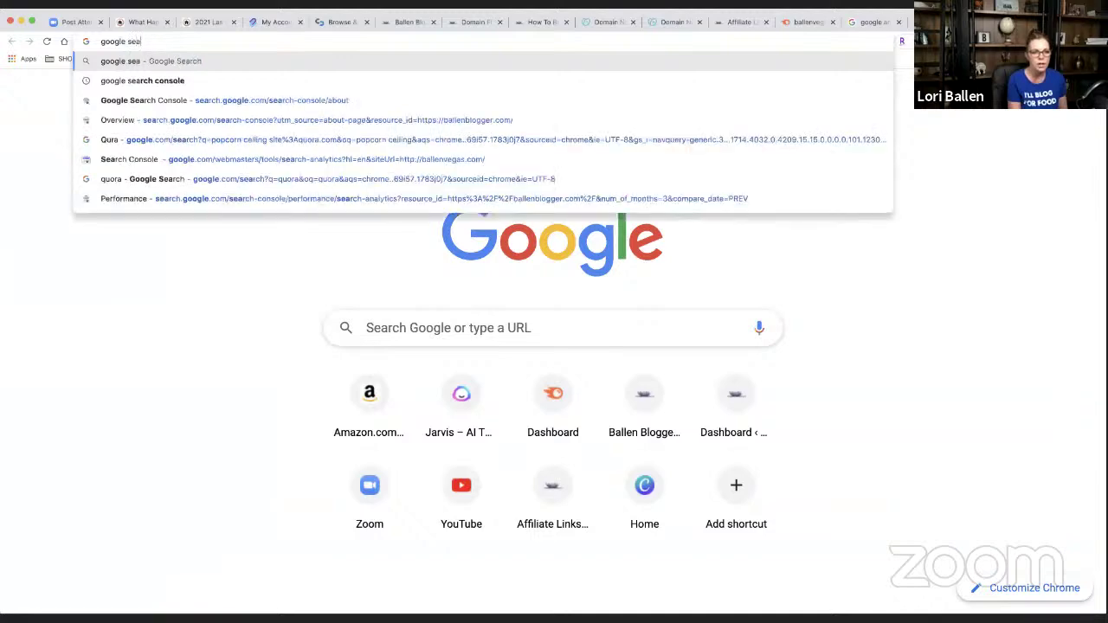
pyautogui.write('rch console')
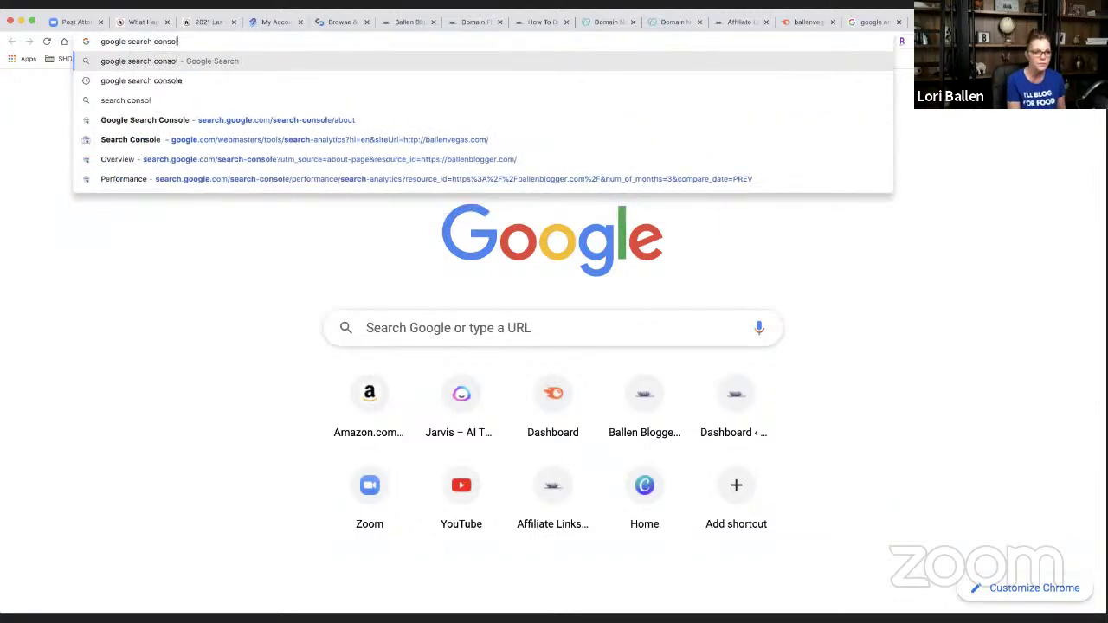
pyautogui.press('Return')
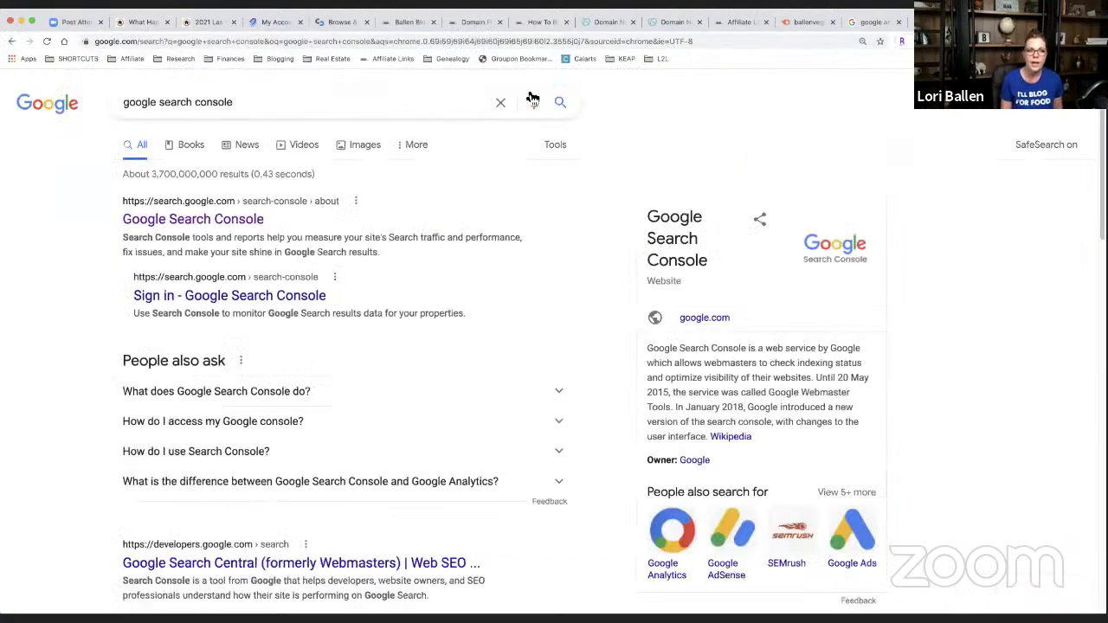
pyautogui.click(209, 218)
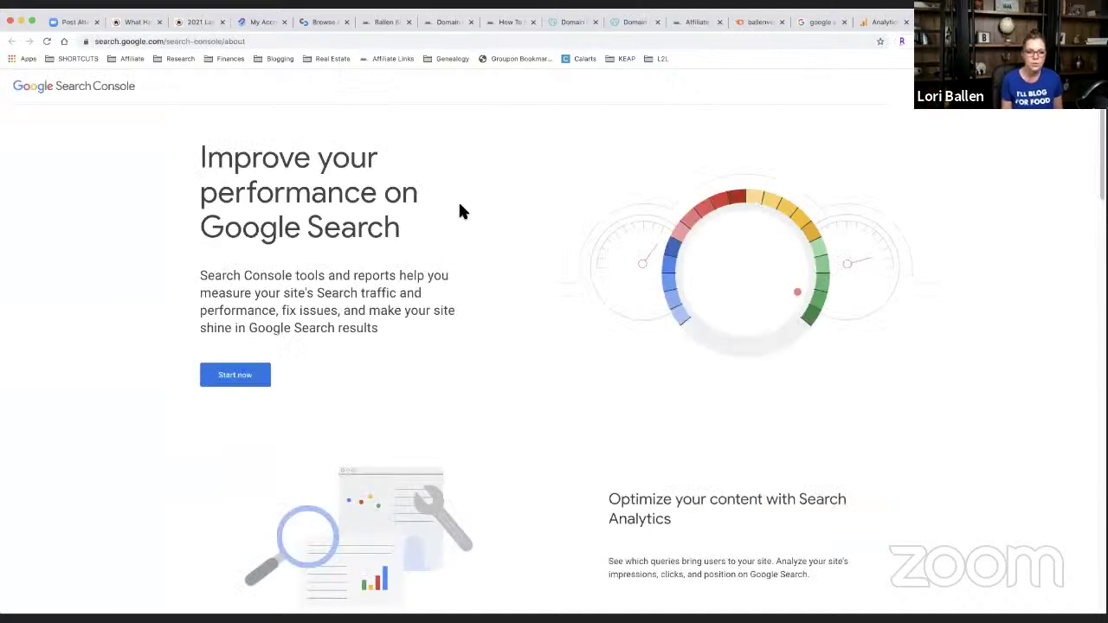
pyautogui.click(238, 377)
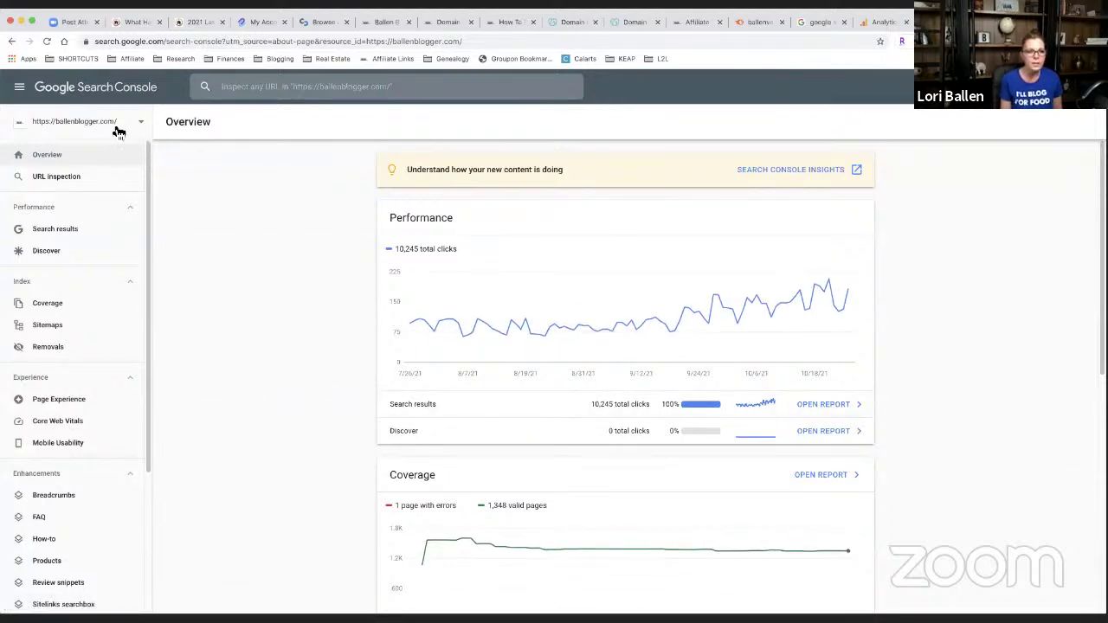
# Look over the performance, coverage, experience and enhancements overview of ballenblogger.com, and open the Search results performance report
pyautogui.scroll(-1, 308, 317)
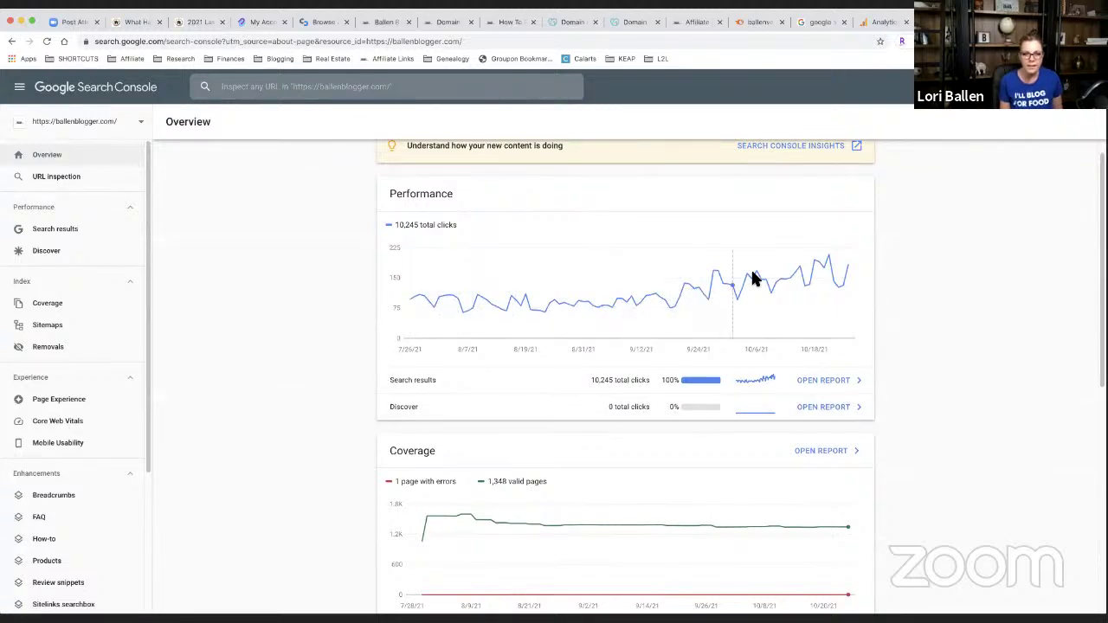
pyautogui.scroll(-3, 858, 251)
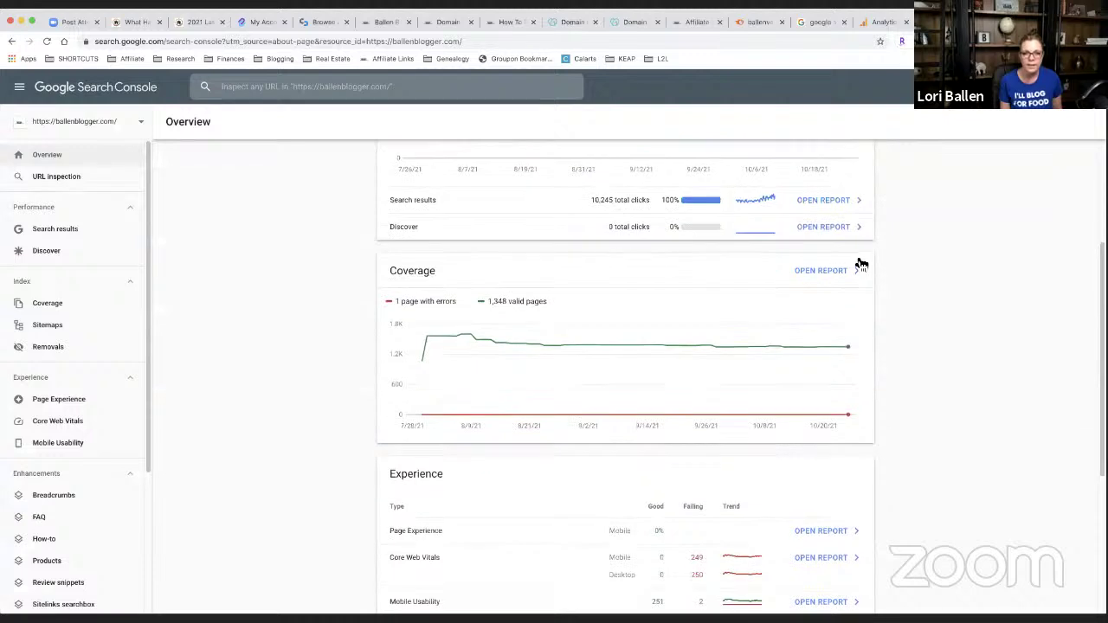
pyautogui.scroll(-5, 755, 252)
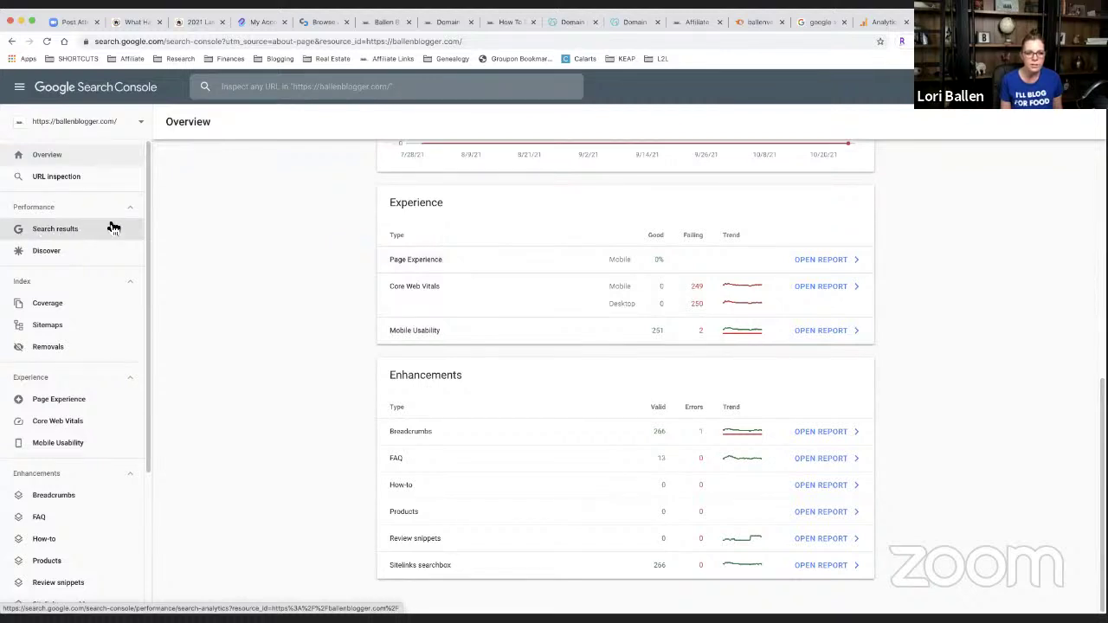
pyautogui.click(71, 231)
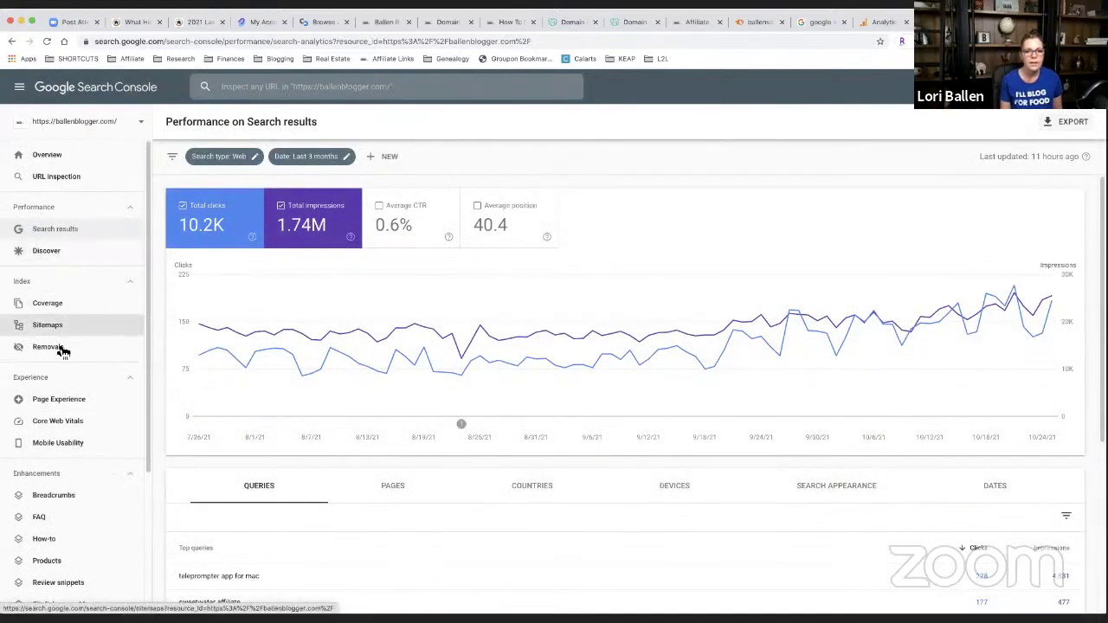
# Glance at the top search queries and break the performance report down by pages to review the top pages
pyautogui.scroll(-3, 515, 368)
pyautogui.scroll(-1, 340, 405)
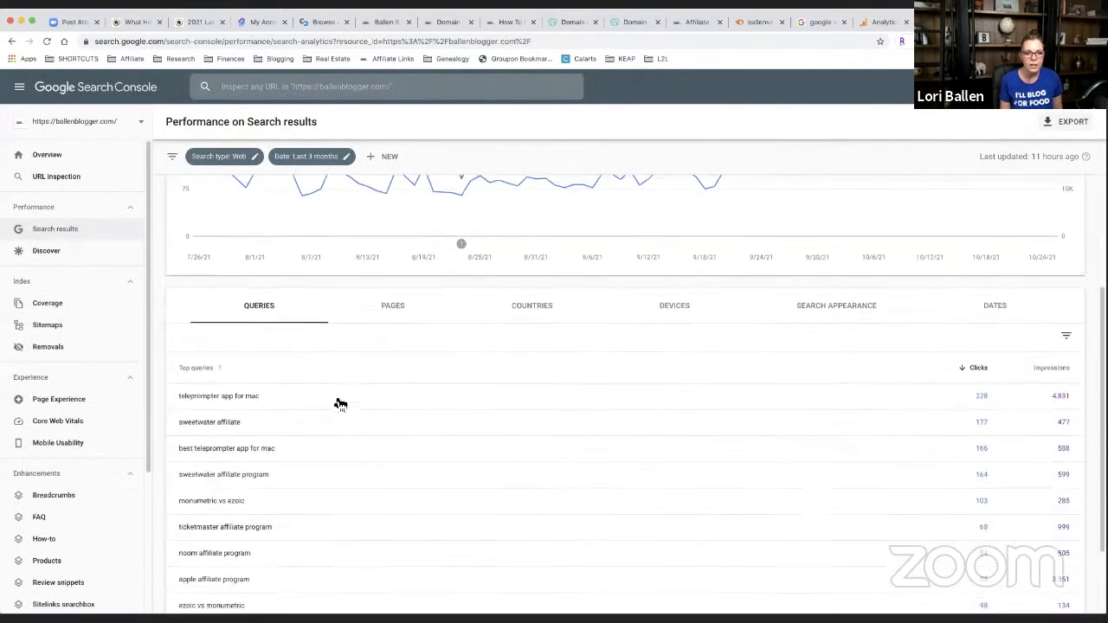
pyautogui.click(395, 293)
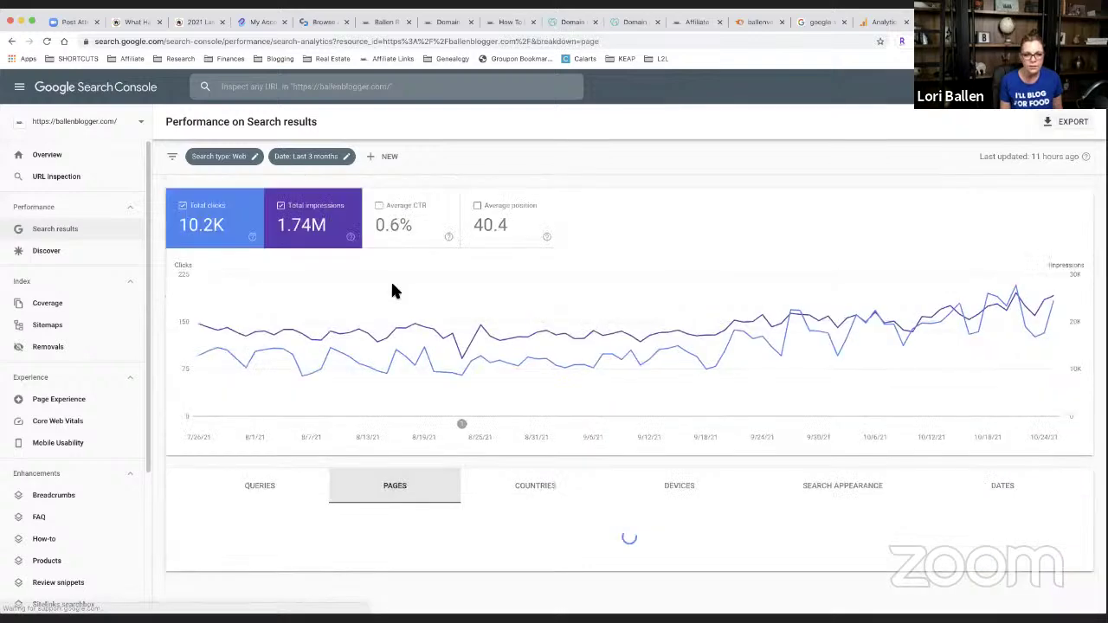
pyautogui.scroll(-5, 411, 392)
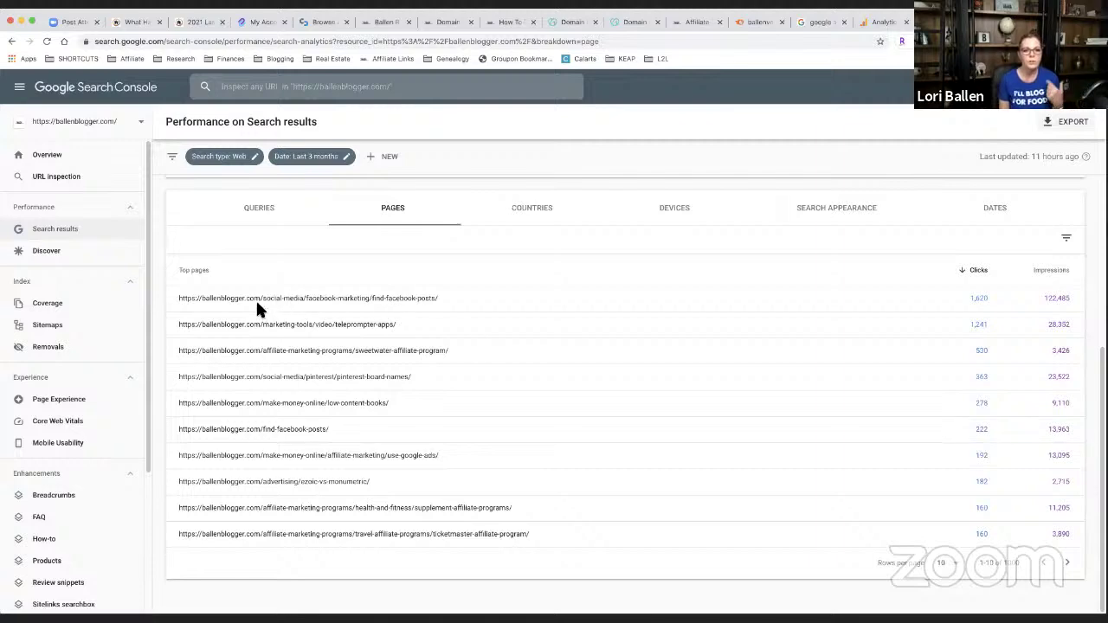
# Filter the performance report to the teleprompter-apps page, examine its clicks and impressions trend, and return to the full page list
pyautogui.click(387, 323)
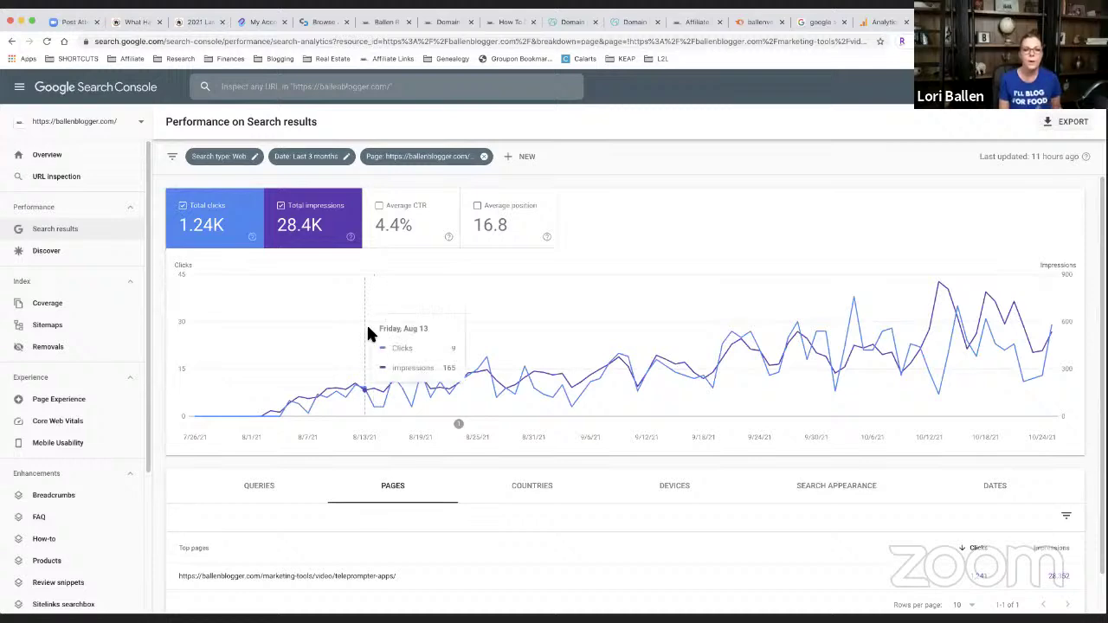
pyautogui.scroll(-1, 368, 333)
pyautogui.scroll(1, 303, 362)
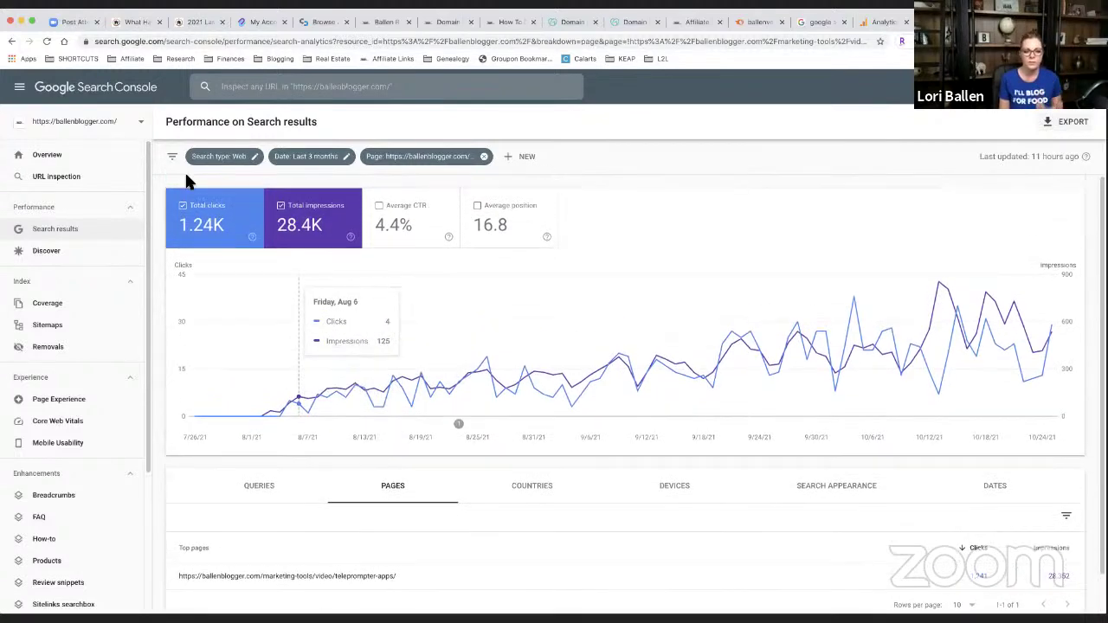
pyautogui.click(11, 41)
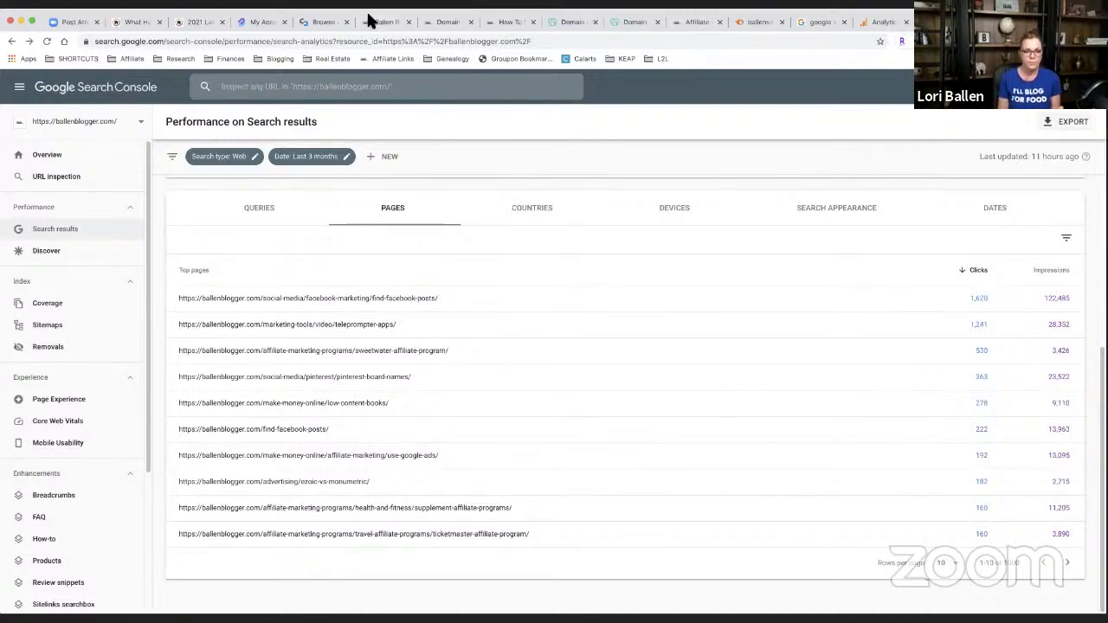
# Open clicky.com in a new browser tab and open the statistics of the Las Vegas site
pyautogui.press('super+t')
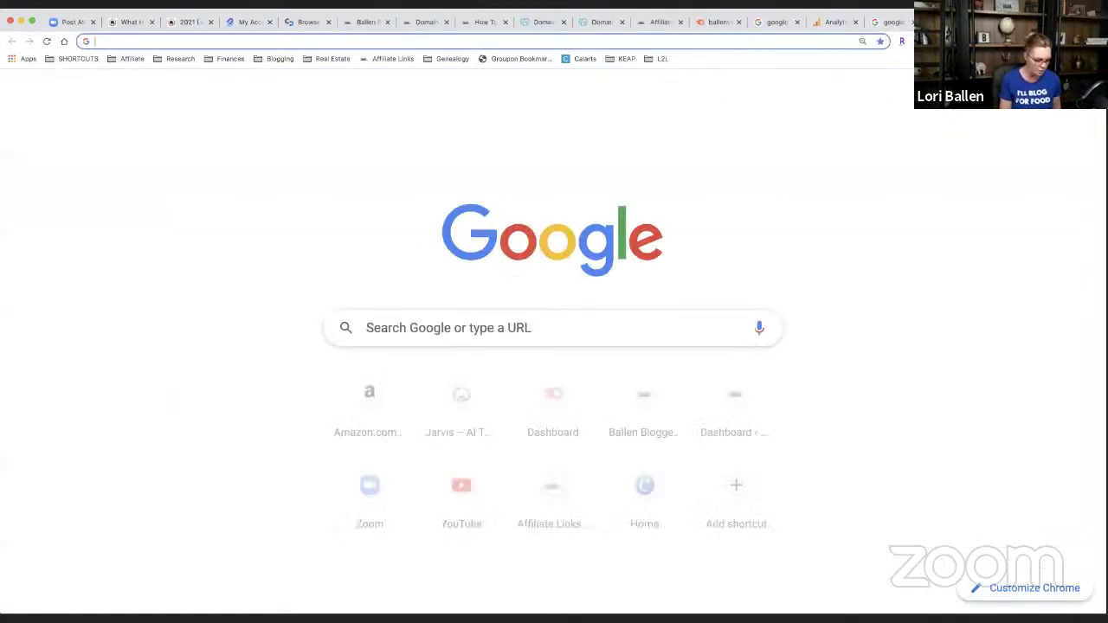
pyautogui.write('cli')
pyautogui.press('Return')
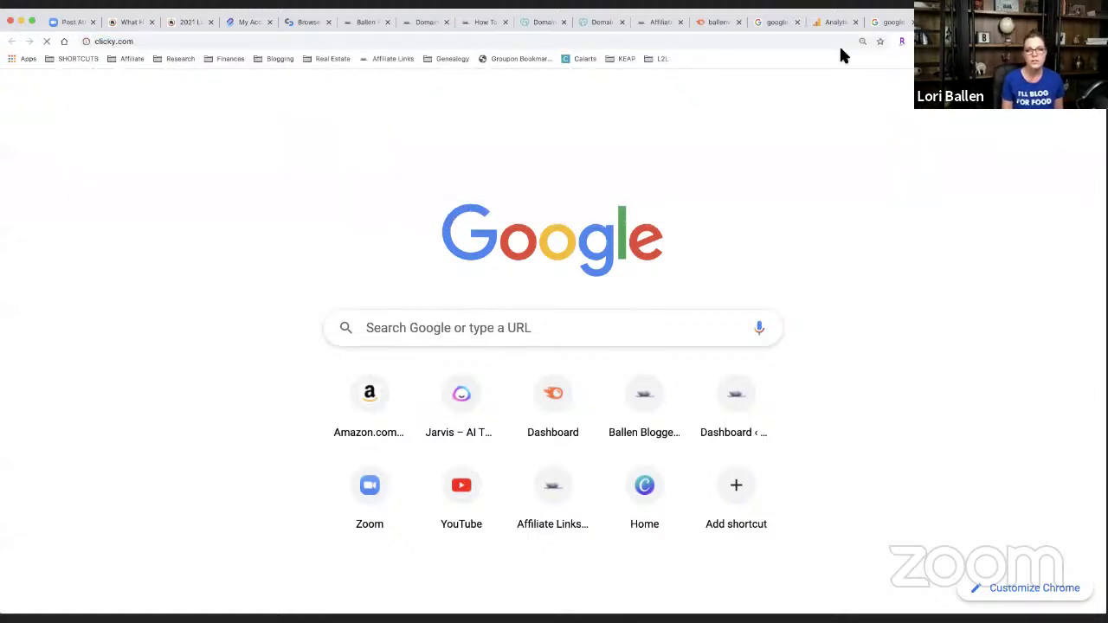
pyautogui.scroll(-5, 312, 295)
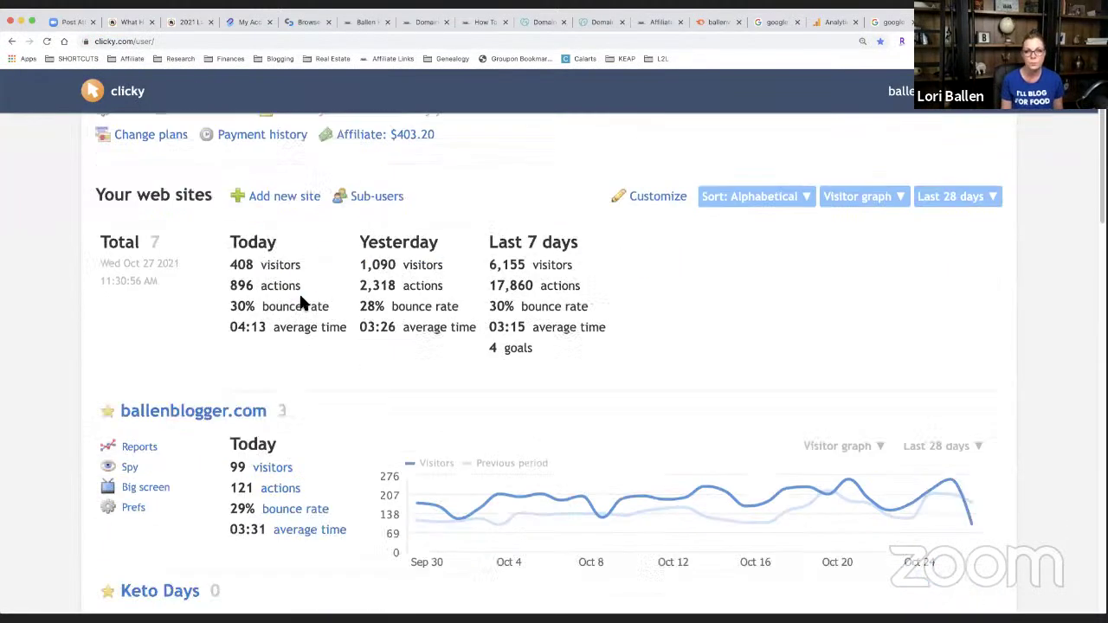
pyautogui.scroll(-3, 225, 299)
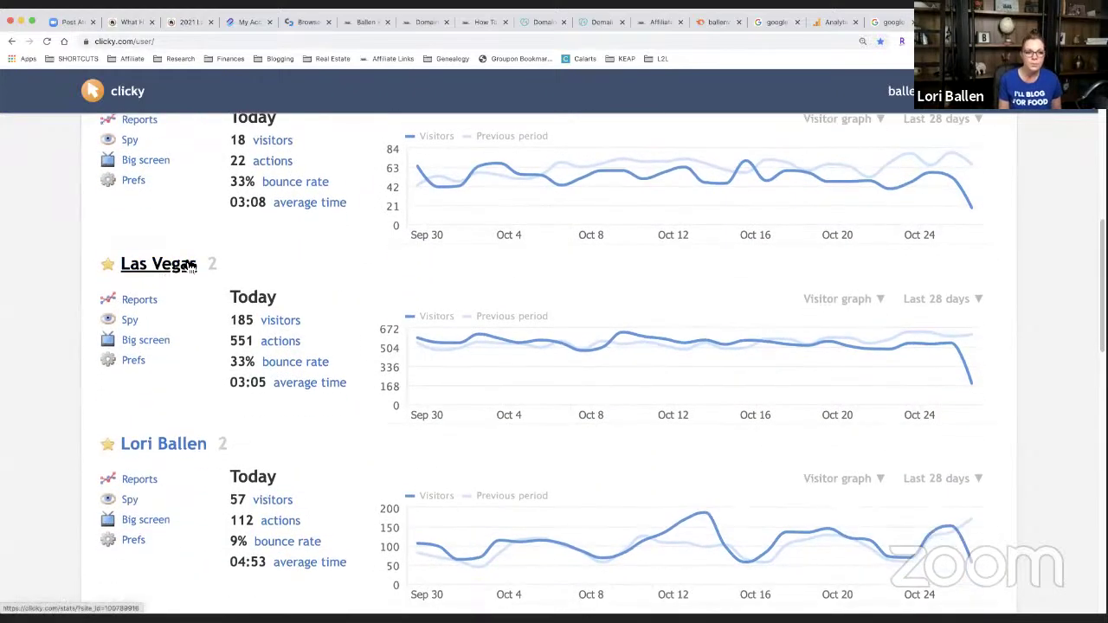
pyautogui.click(187, 269)
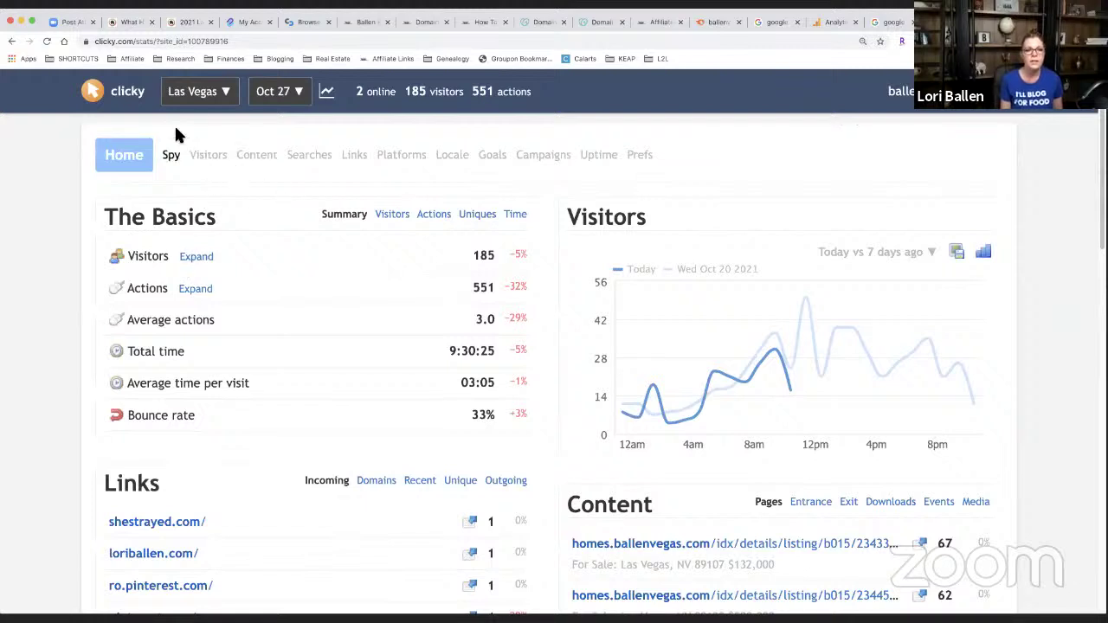
# Set the Las Vegas statistics to the last 60 days and review the most viewed pages in the Content report
pyautogui.click(276, 97)
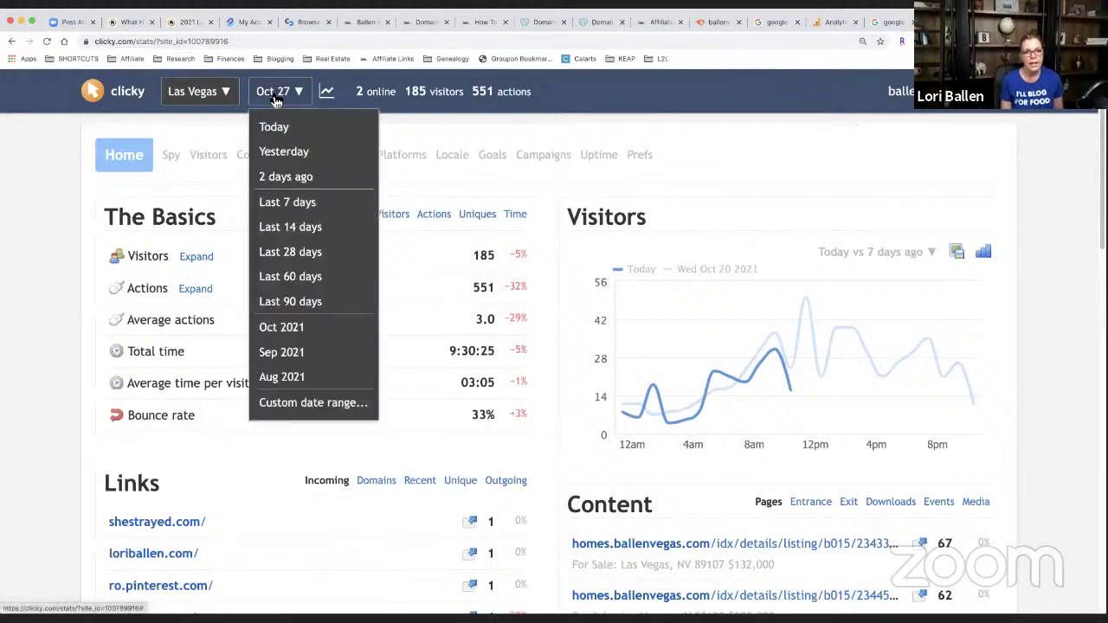
pyautogui.click(303, 278)
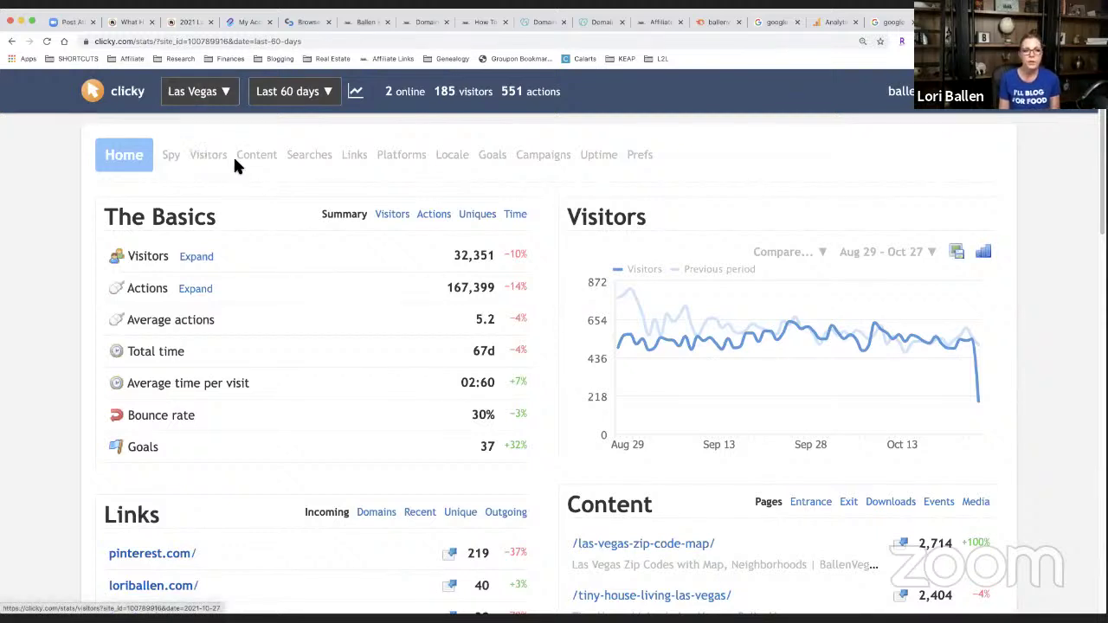
pyautogui.click(260, 166)
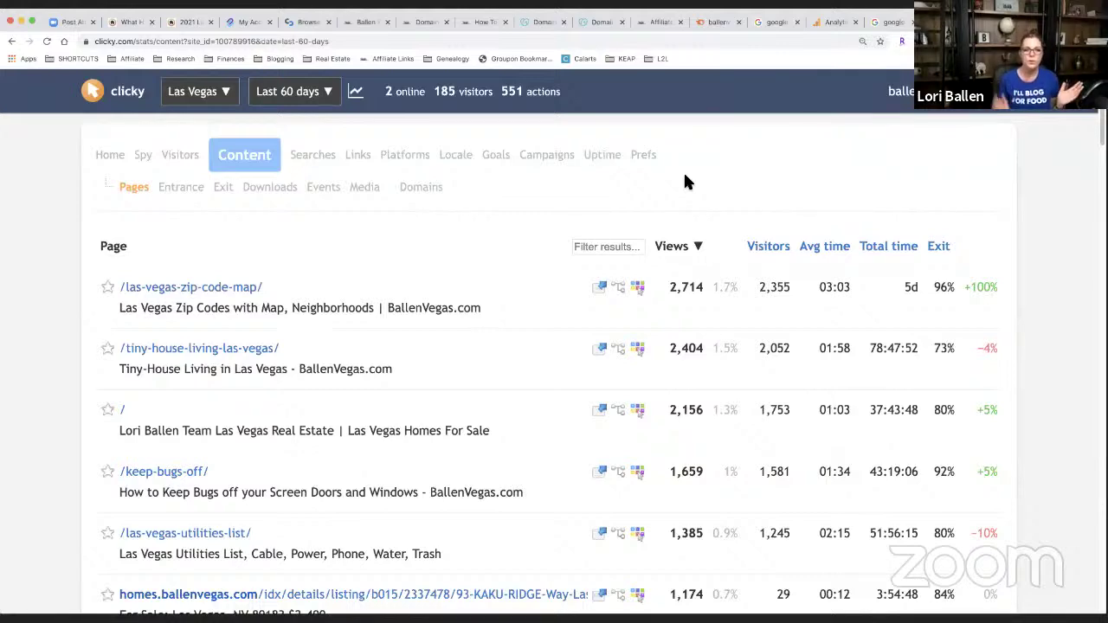
pyautogui.scroll(-3, 567, 186)
pyautogui.scroll(3, 439, 275)
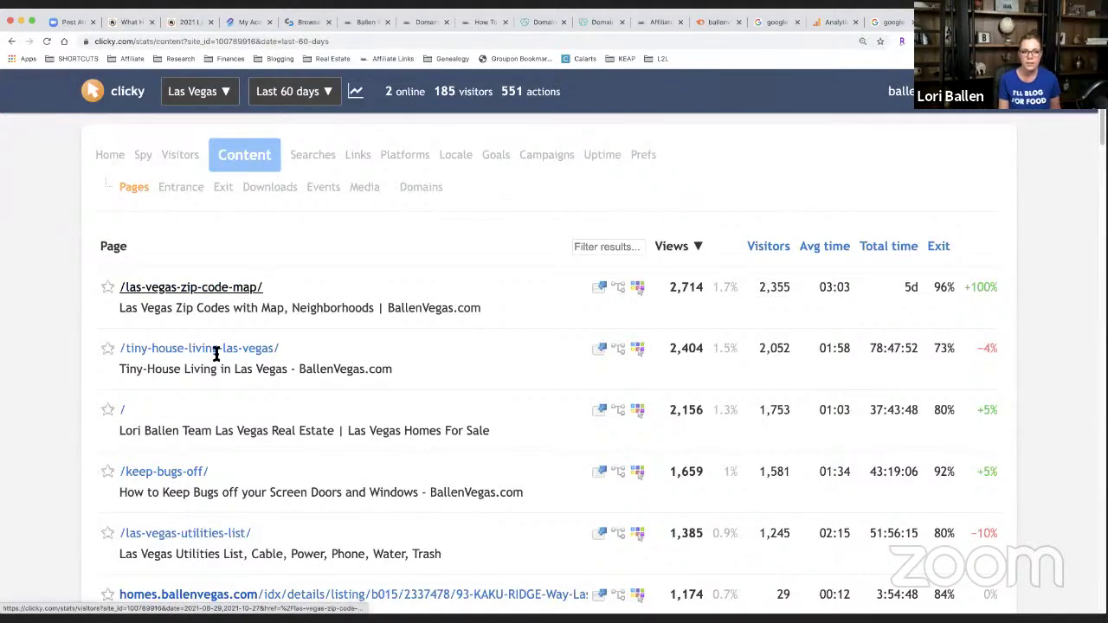
pyautogui.scroll(-1, 335, 377)
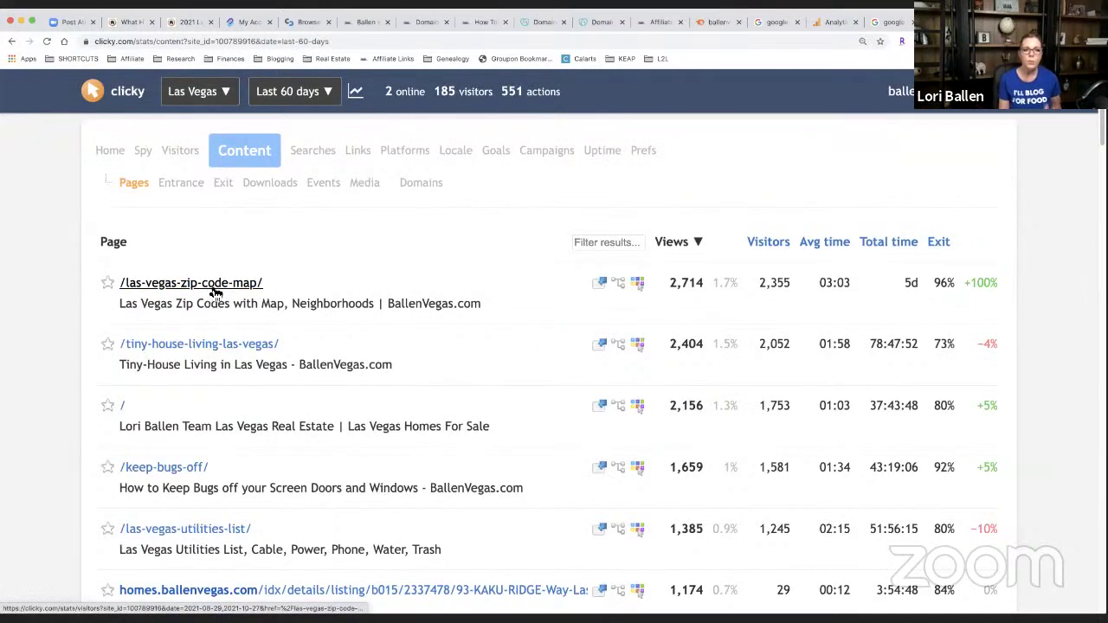
# Open the live /las-vegas-zip-code-map/ page from the report and examine its map, zip code table, internal links, listings and ads
pyautogui.click(602, 285)
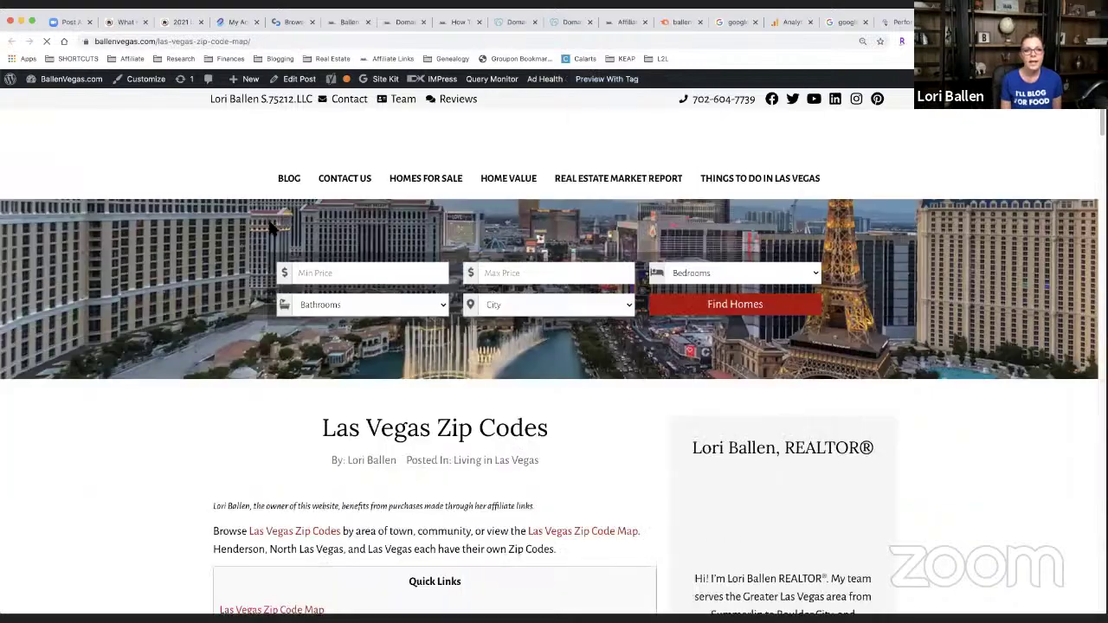
pyautogui.scroll(-2, 51, 378)
pyautogui.scroll(-10, 51, 378)
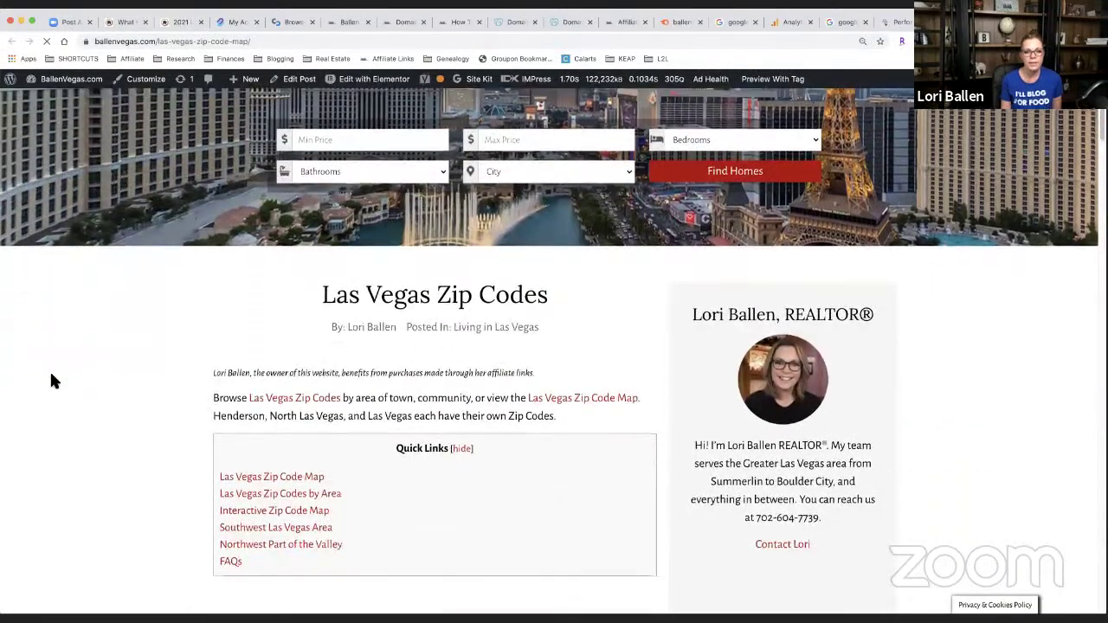
pyautogui.scroll(-15, 67, 384)
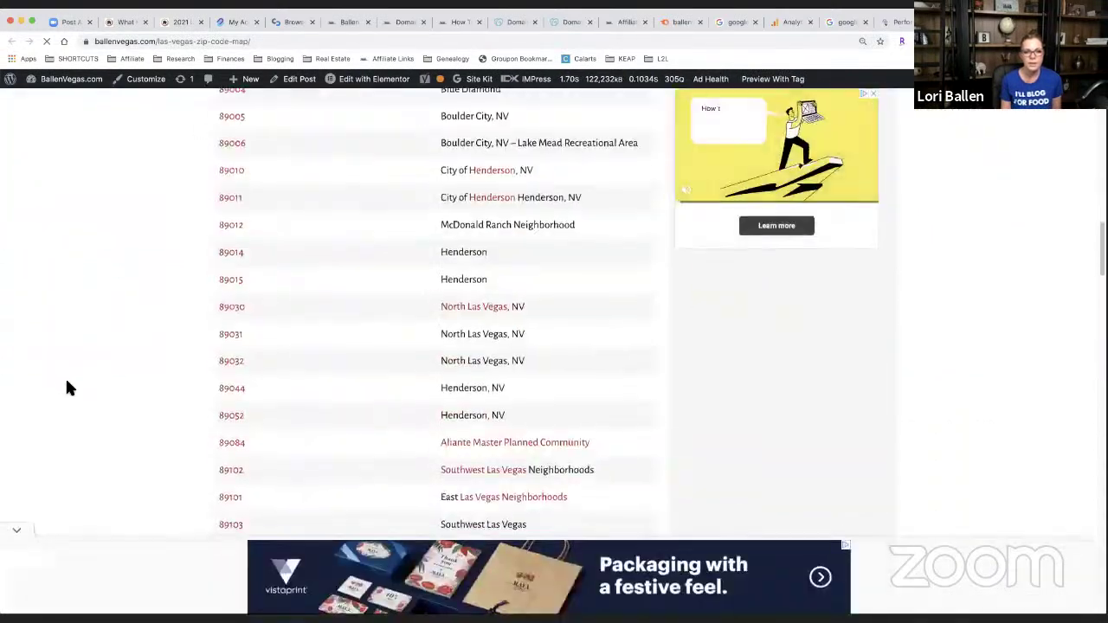
pyautogui.scroll(-10, 68, 392)
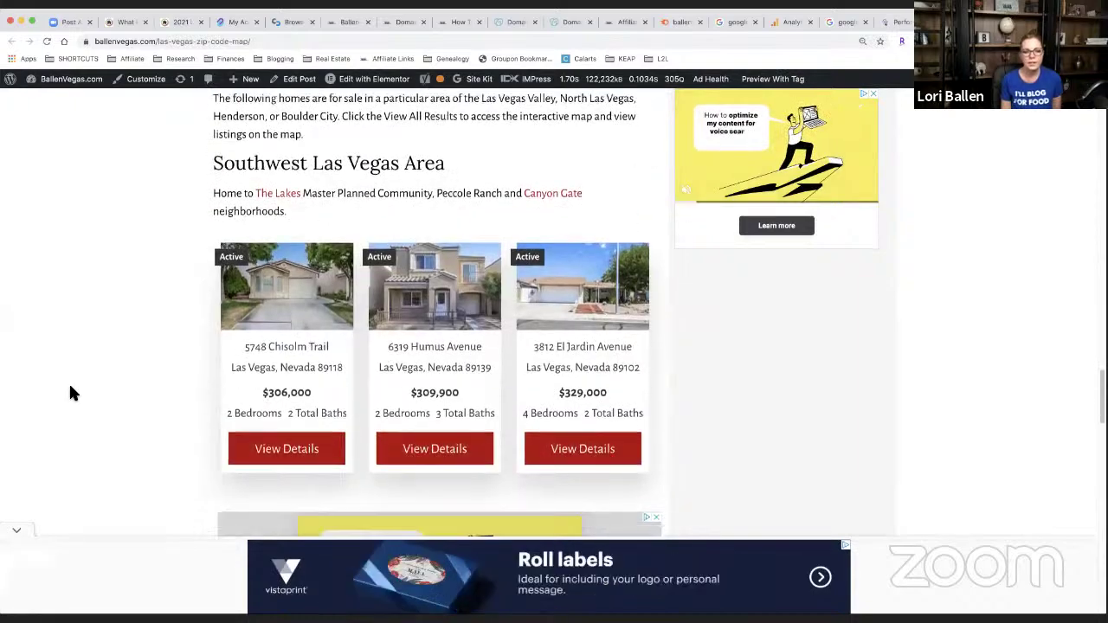
pyautogui.scroll(-5, 73, 395)
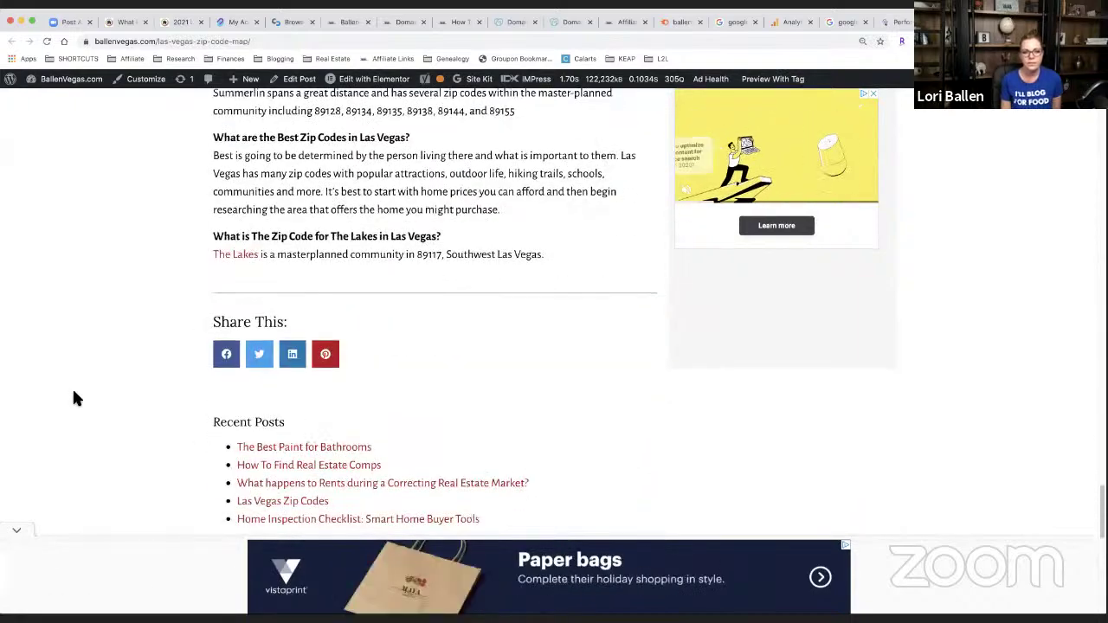
pyautogui.scroll(20, 74, 396)
pyautogui.scroll(20, 499, 351)
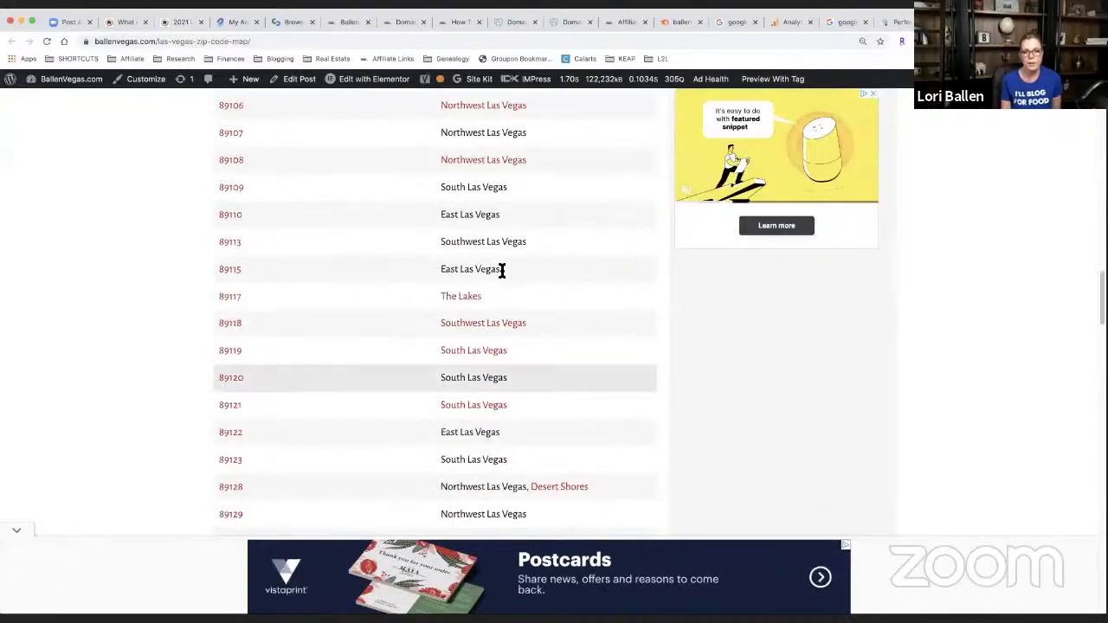
pyautogui.scroll(15, 490, 295)
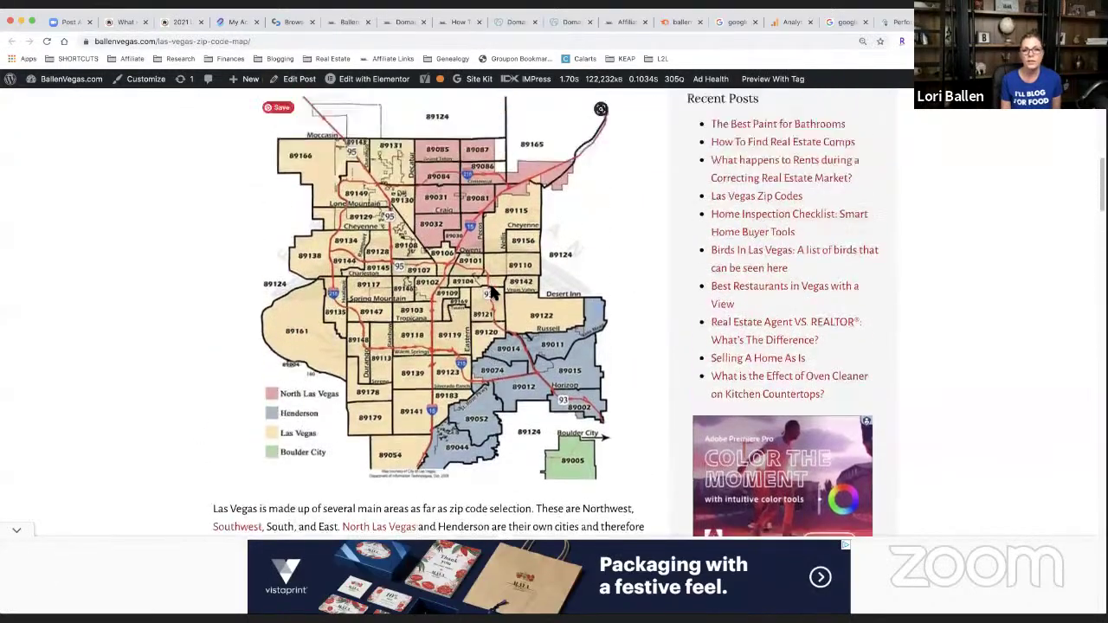
pyautogui.scroll(2, 460, 344)
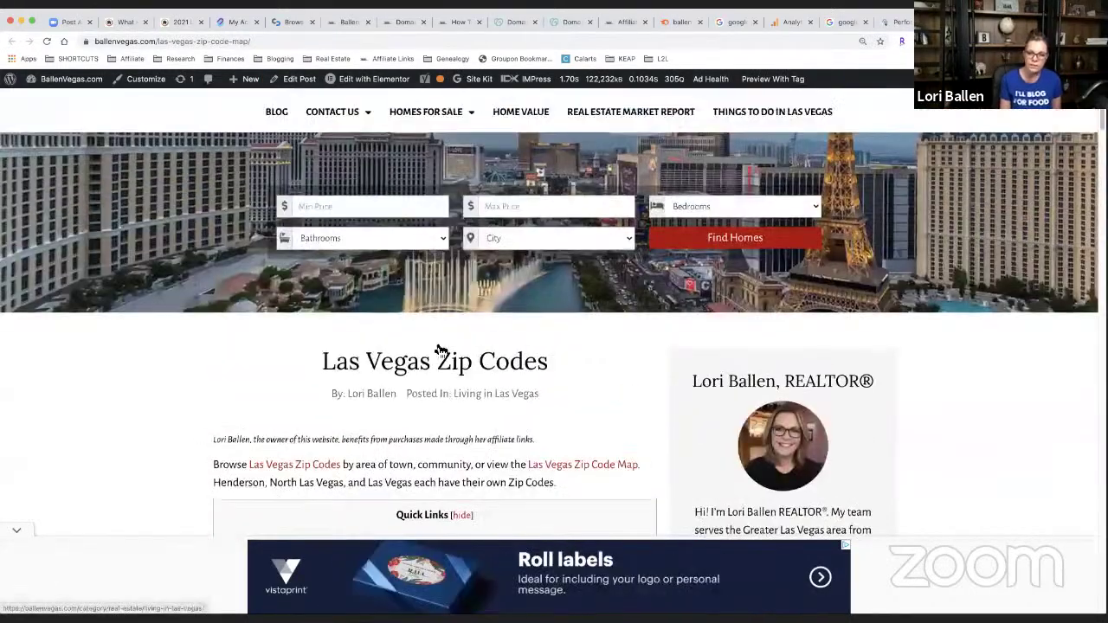
pyautogui.scroll(-8, 436, 351)
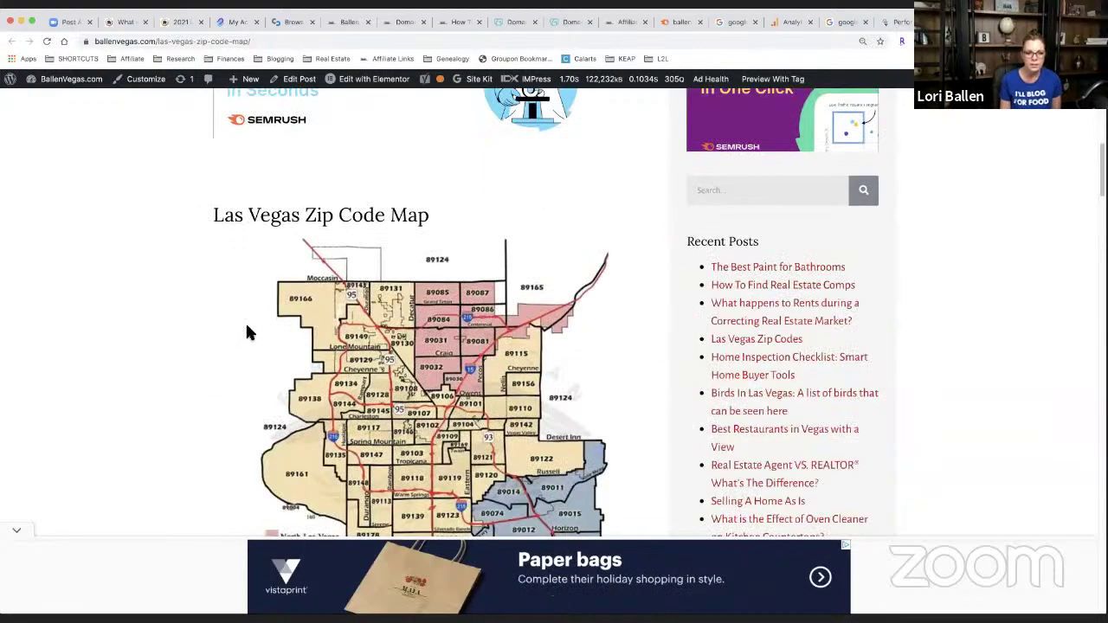
# Open the Las Vegas Zip Codes post for editing in Elementor
pyautogui.scroll(-7, 245, 325)
pyautogui.scroll(5, 246, 326)
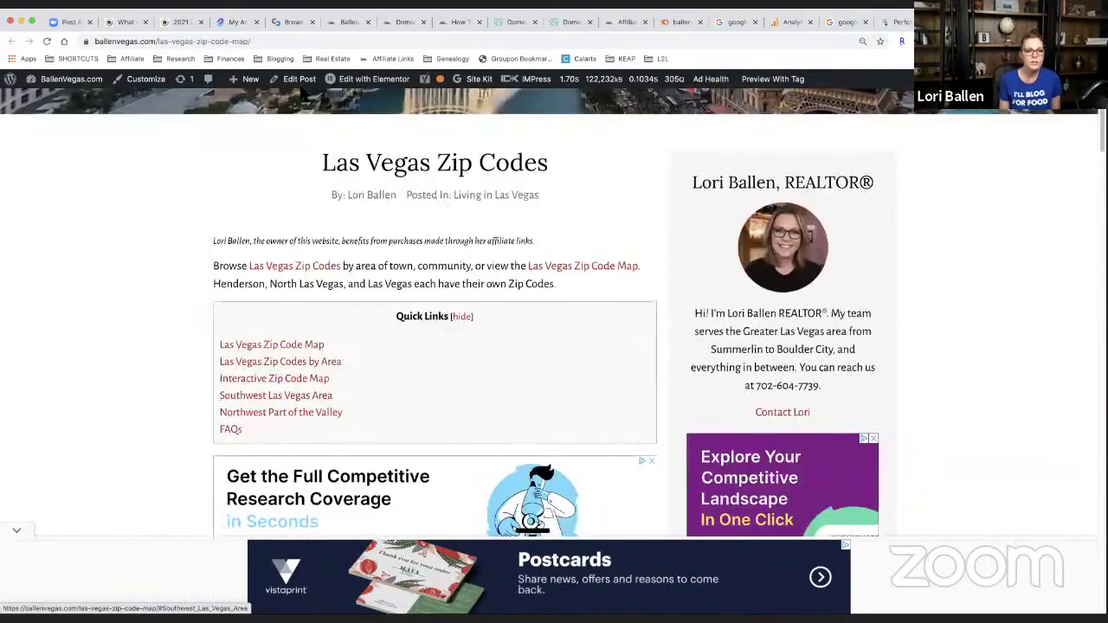
pyautogui.click(301, 87)
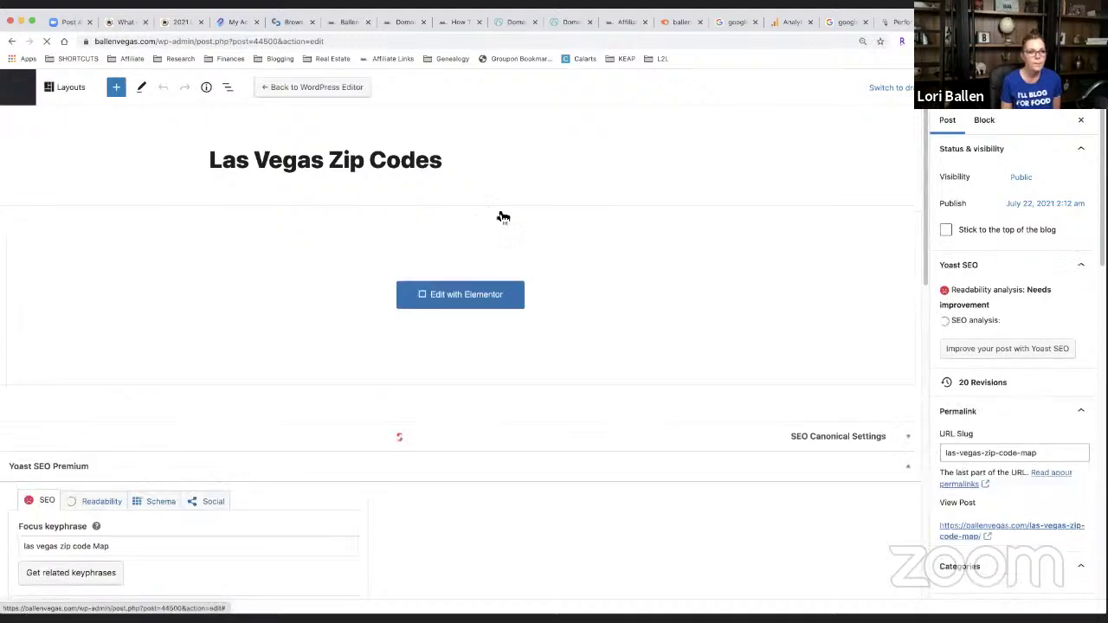
pyautogui.click(471, 288)
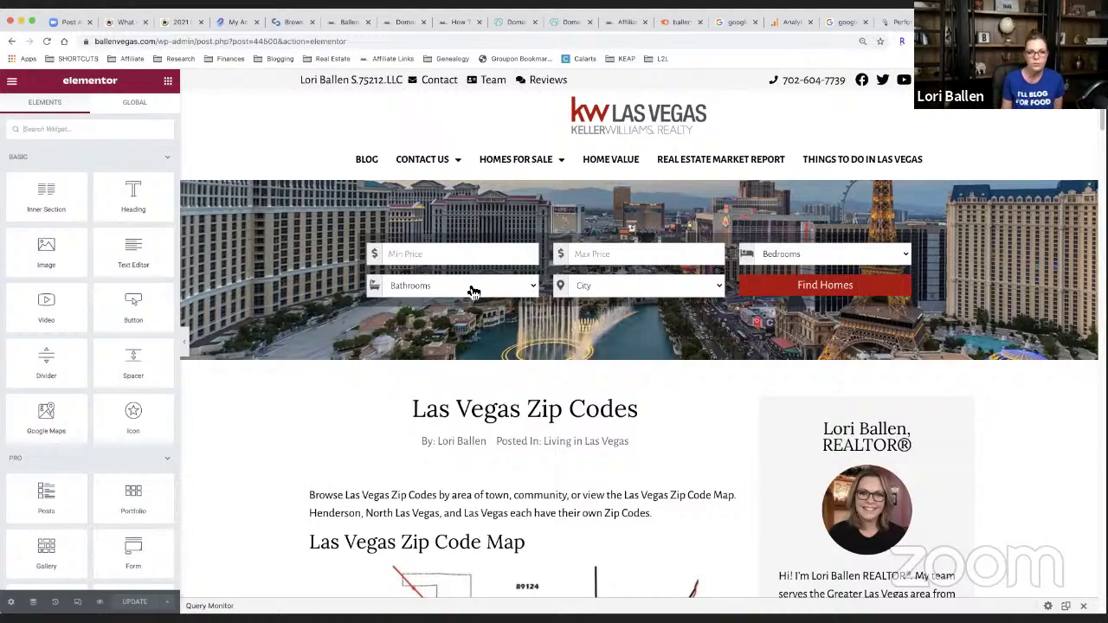
# Look over the post's map and zip code table in Elementor and open its main text block for editing
pyautogui.scroll(-1, 472, 292)
pyautogui.scroll(-8, 473, 300)
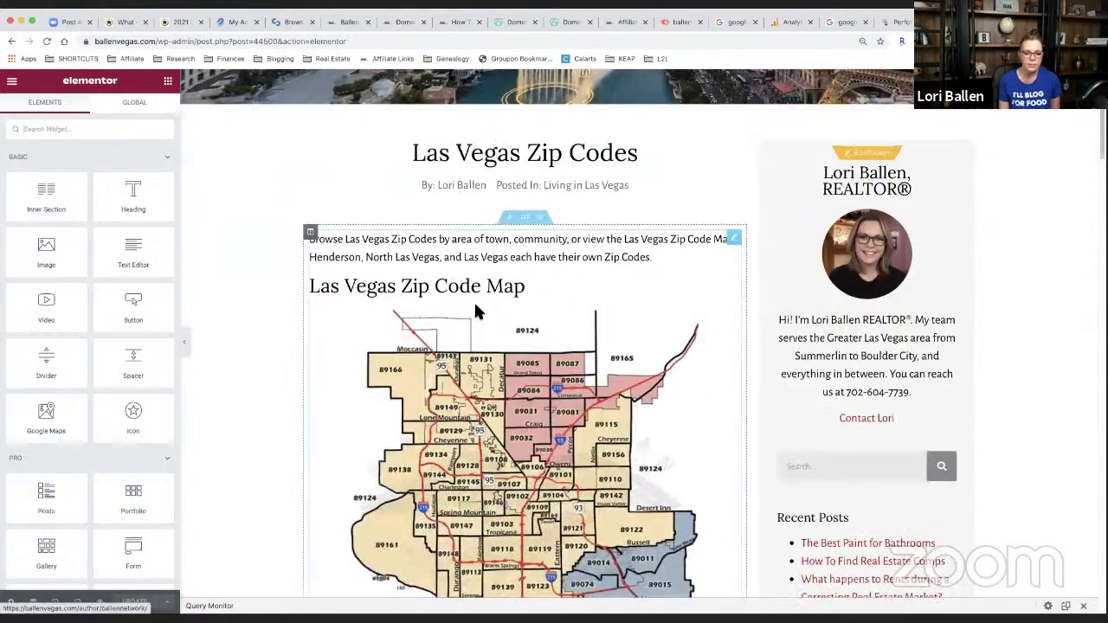
pyautogui.scroll(5, 470, 316)
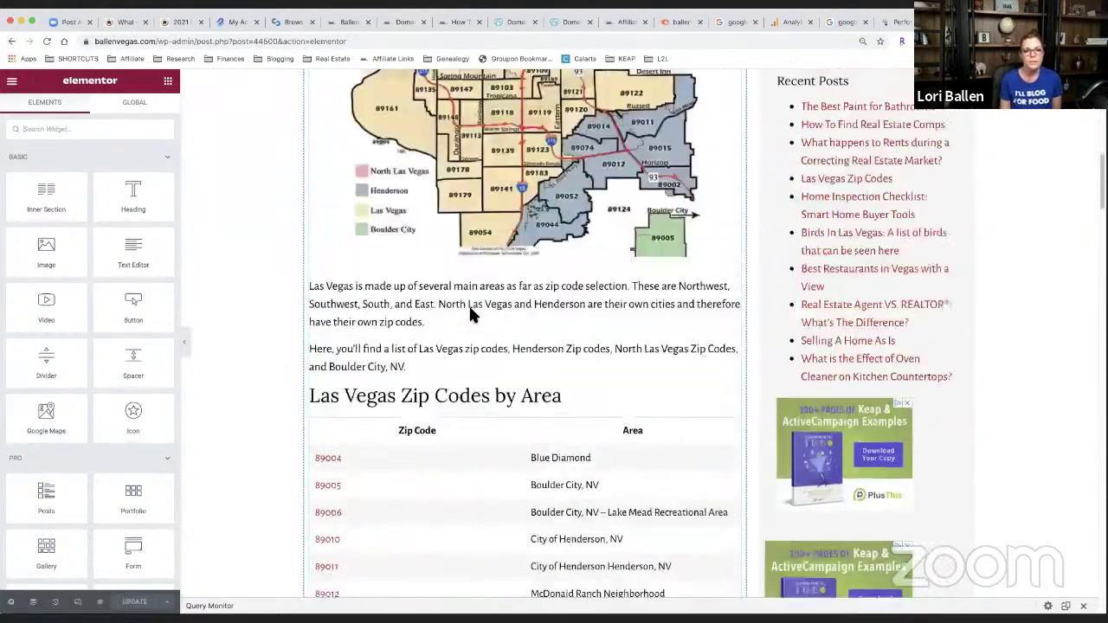
pyautogui.scroll(2, 409, 286)
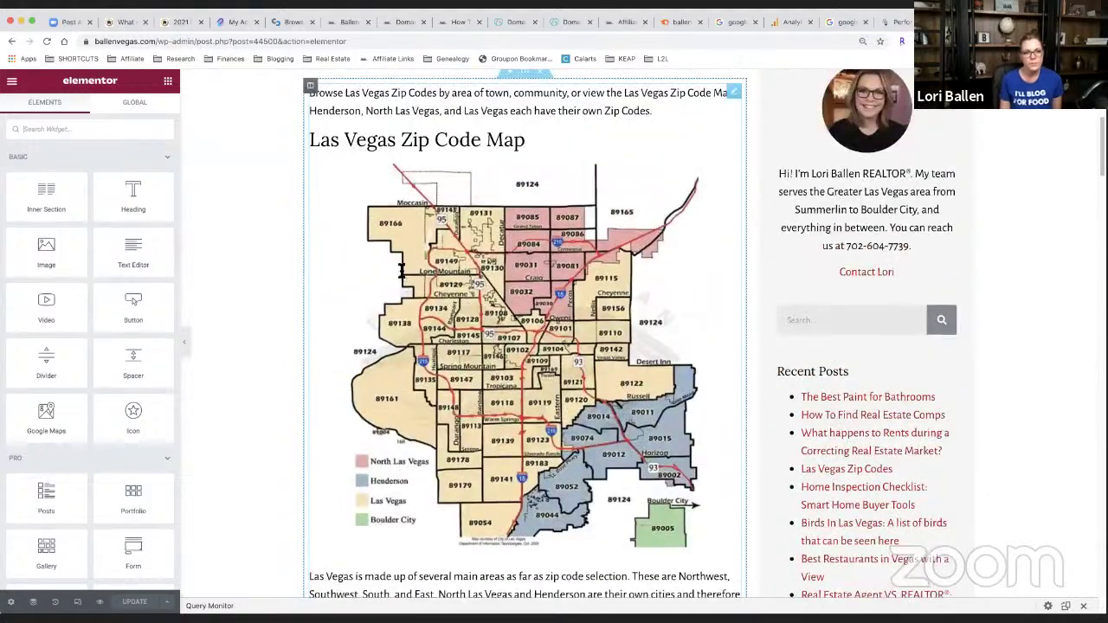
pyautogui.click(483, 219)
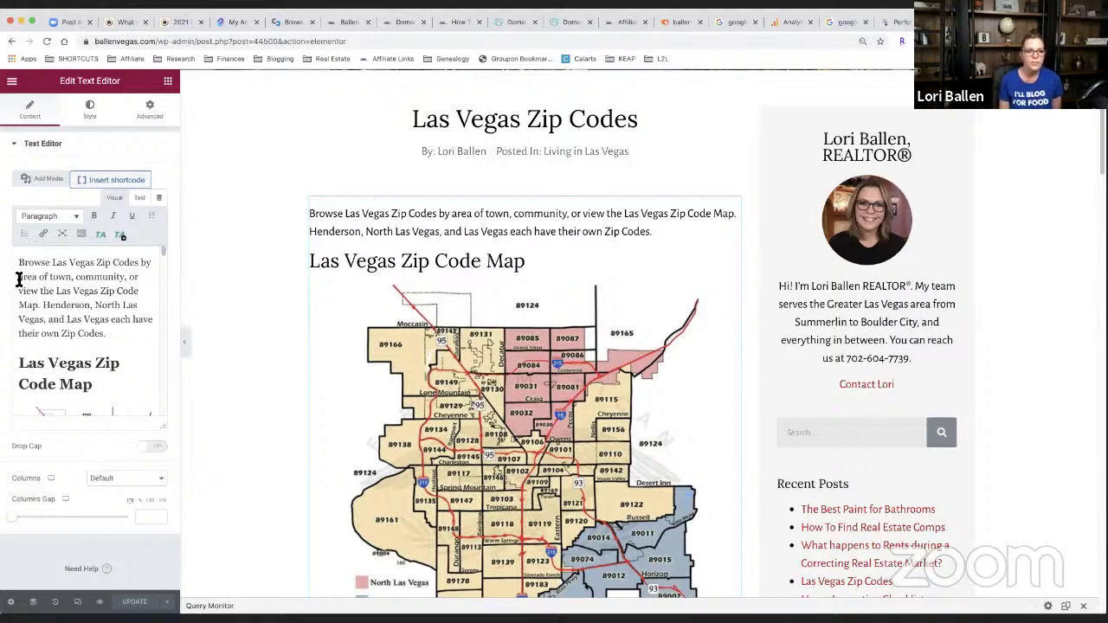
# Start a link on the words "area of town" in the intro paragraph and search the site's content for "area"
pyautogui.moveTo(17, 277); pyautogui.dragTo(69, 278)
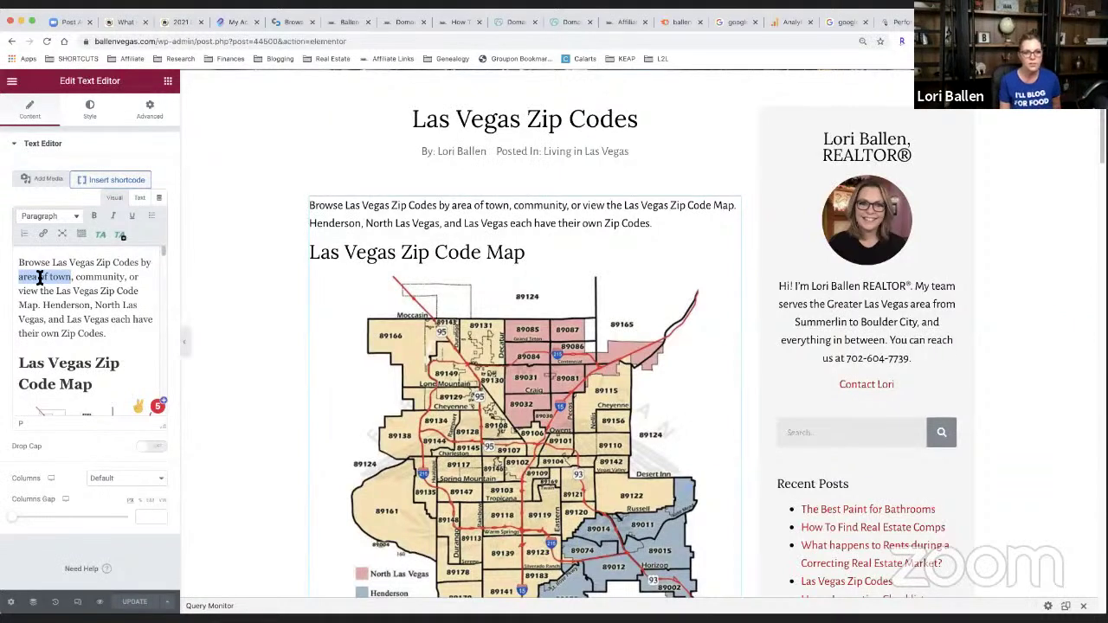
pyautogui.click(43, 235)
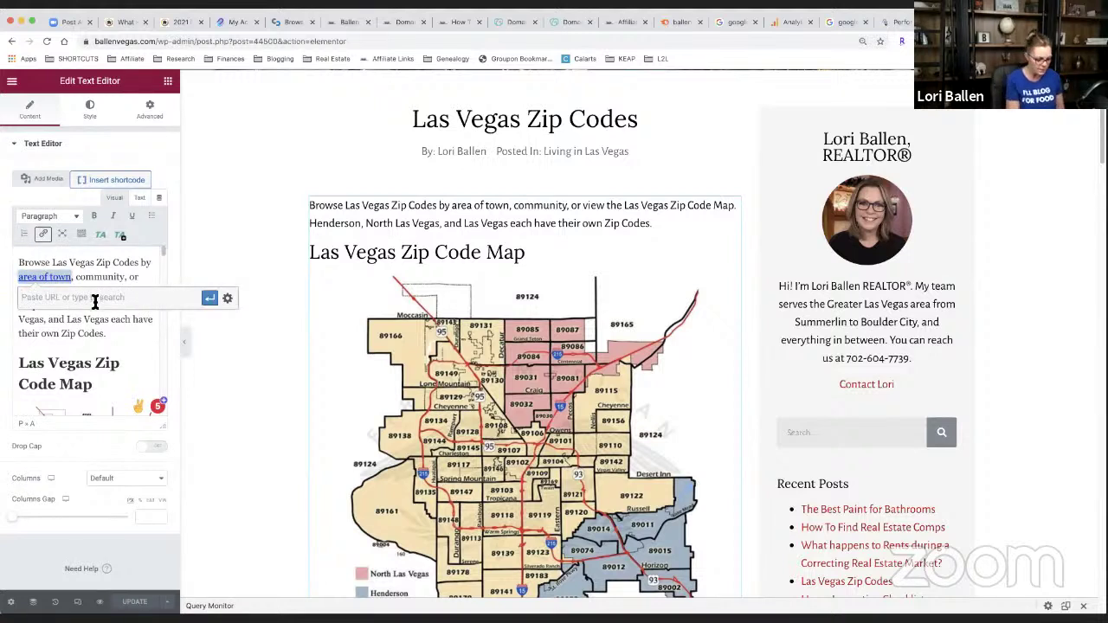
pyautogui.write('ai')
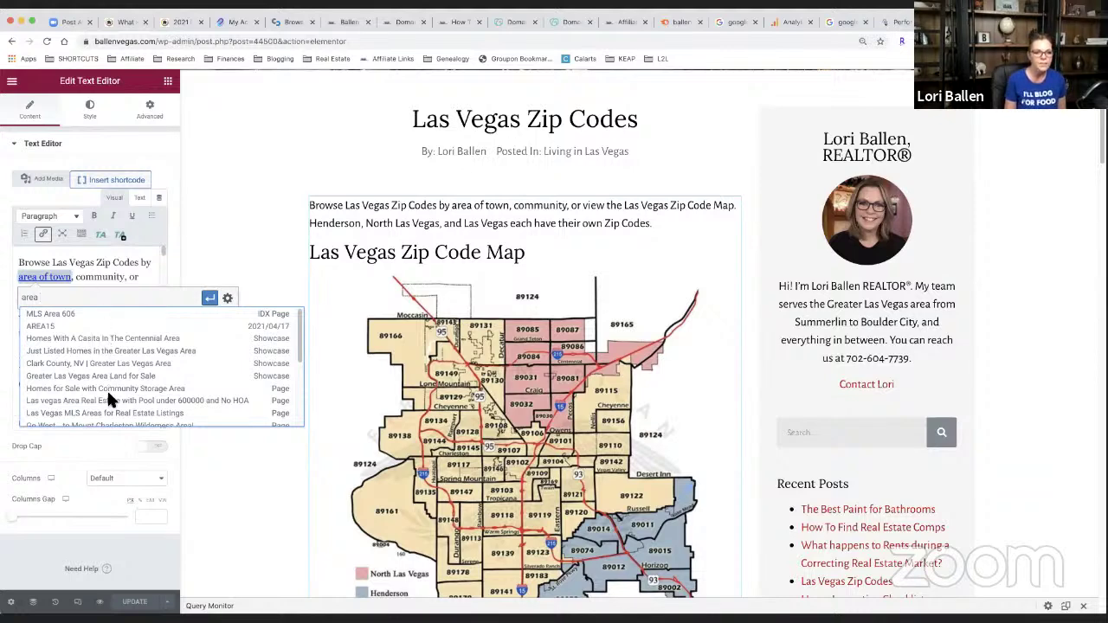
pyautogui.scroll(-1, 107, 388)
pyautogui.scroll(-3, 107, 388)
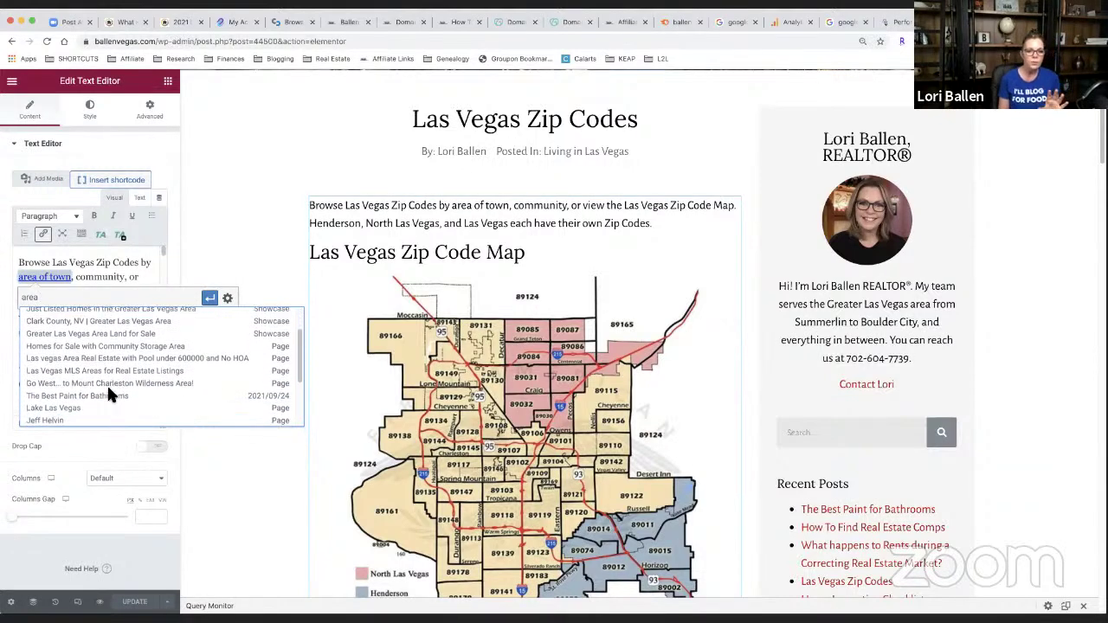
pyautogui.scroll(-3, 108, 391)
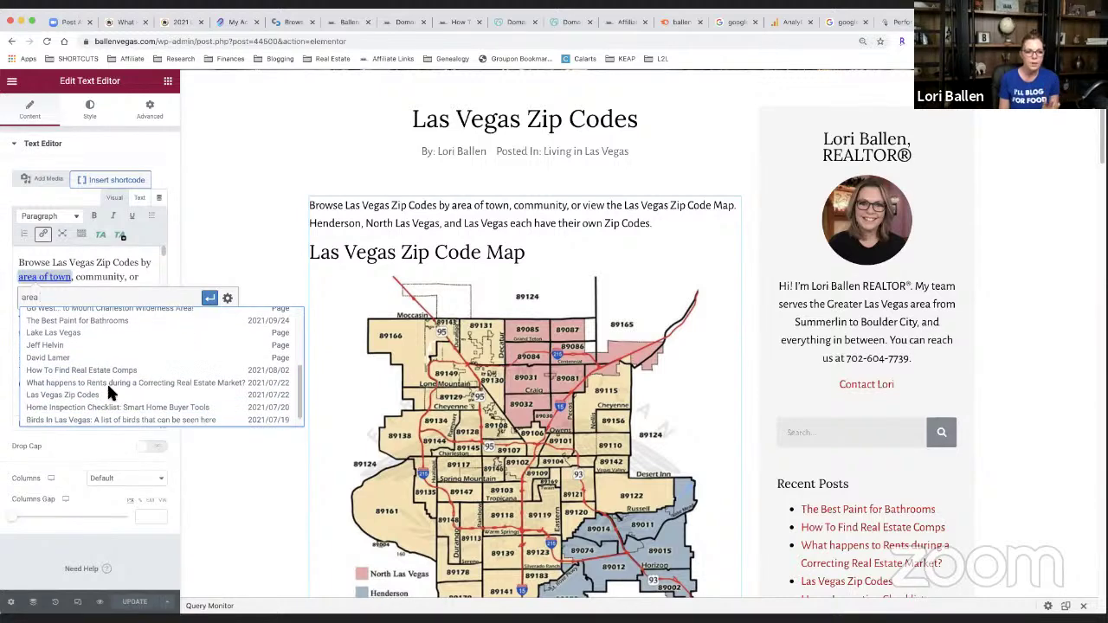
pyautogui.scroll(-1, 109, 389)
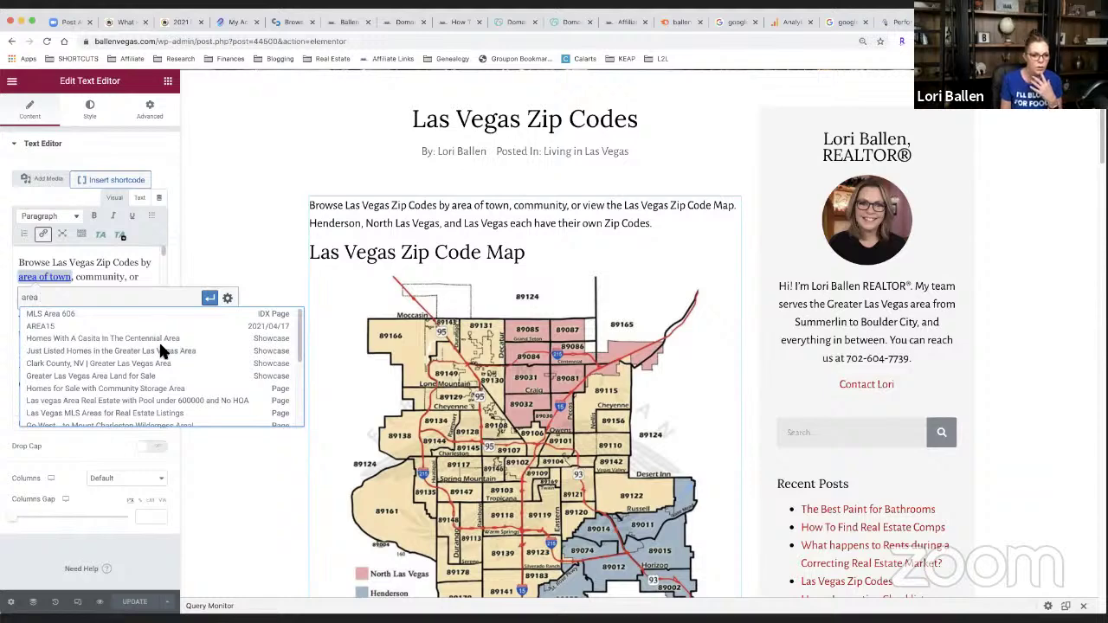
pyautogui.scroll(-2, 159, 344)
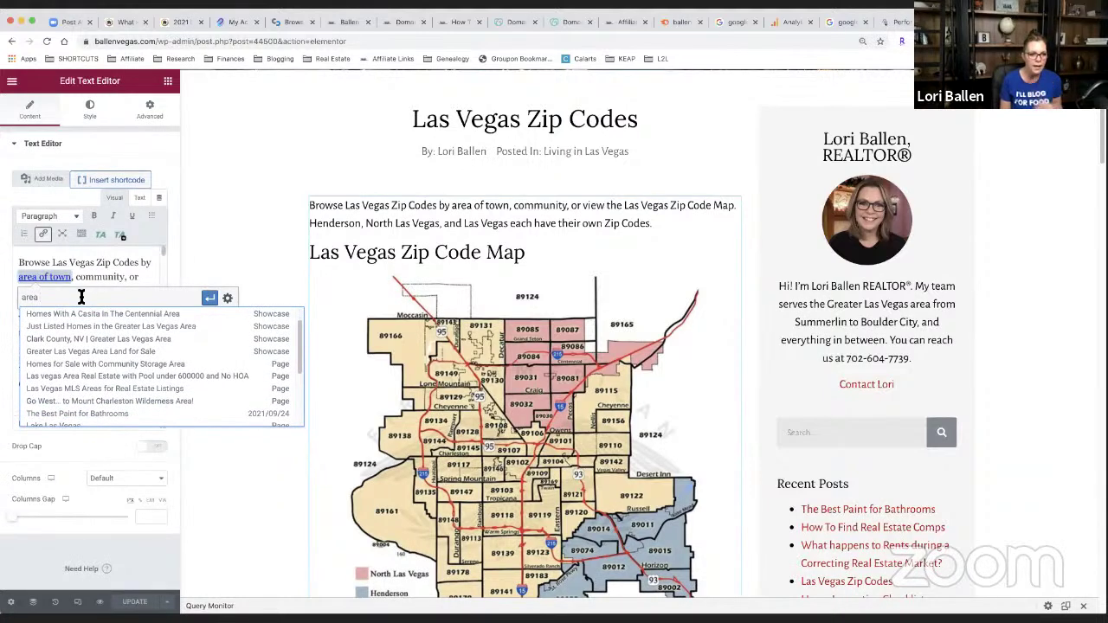
# Refine the link search to "areas" and link the words to the post "Birds In Las Vegas: A list of birds that can be seen here"
pyautogui.write('s')
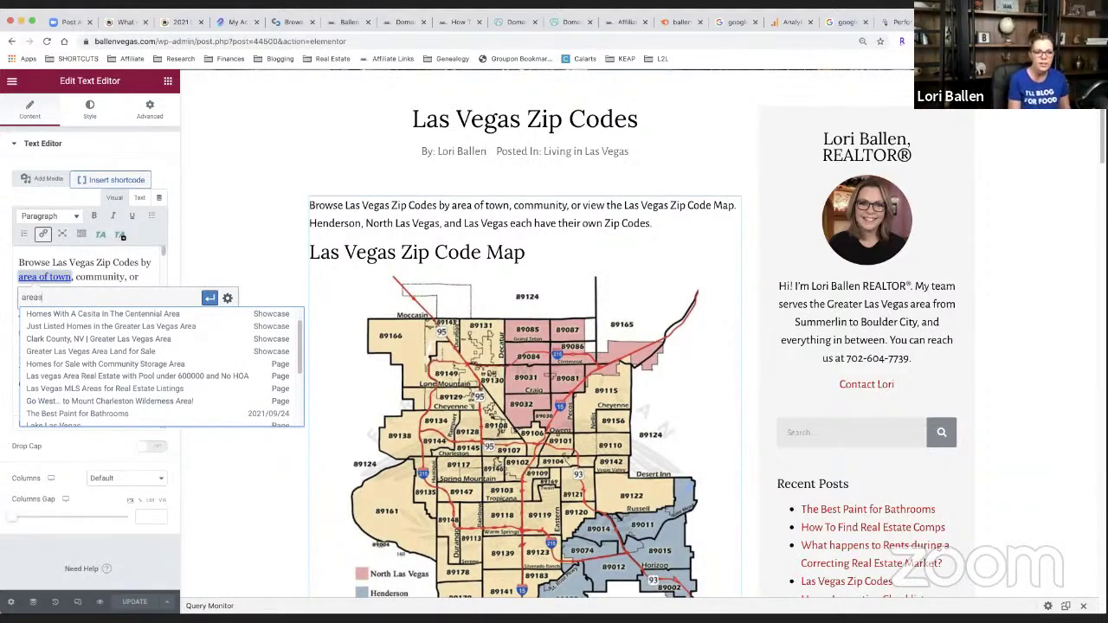
pyautogui.scroll(-2, 104, 346)
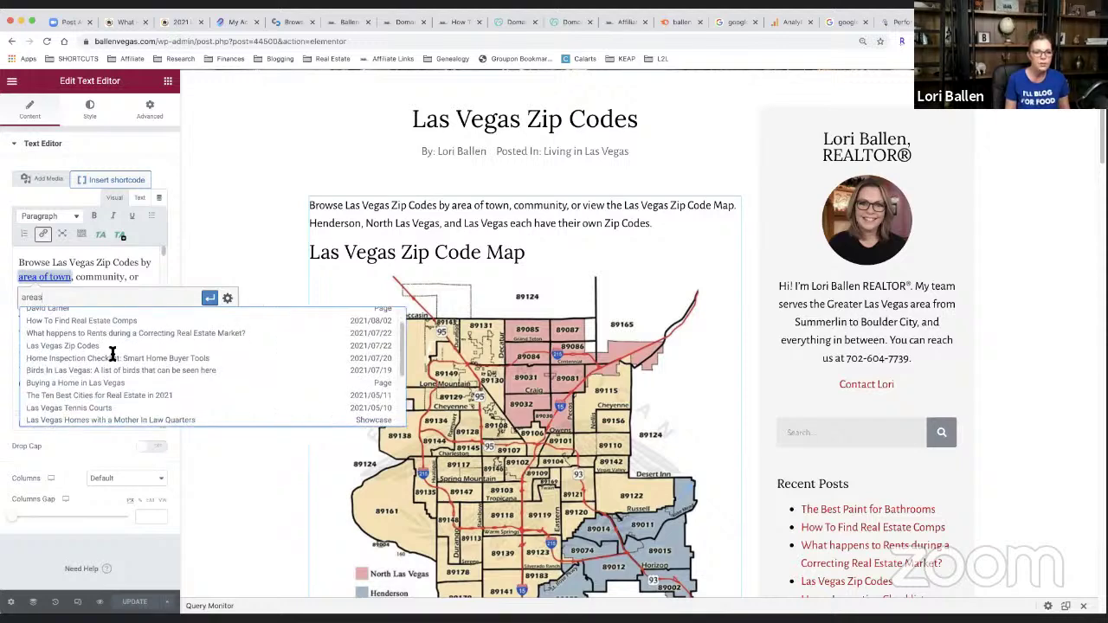
pyautogui.scroll(-6, 130, 364)
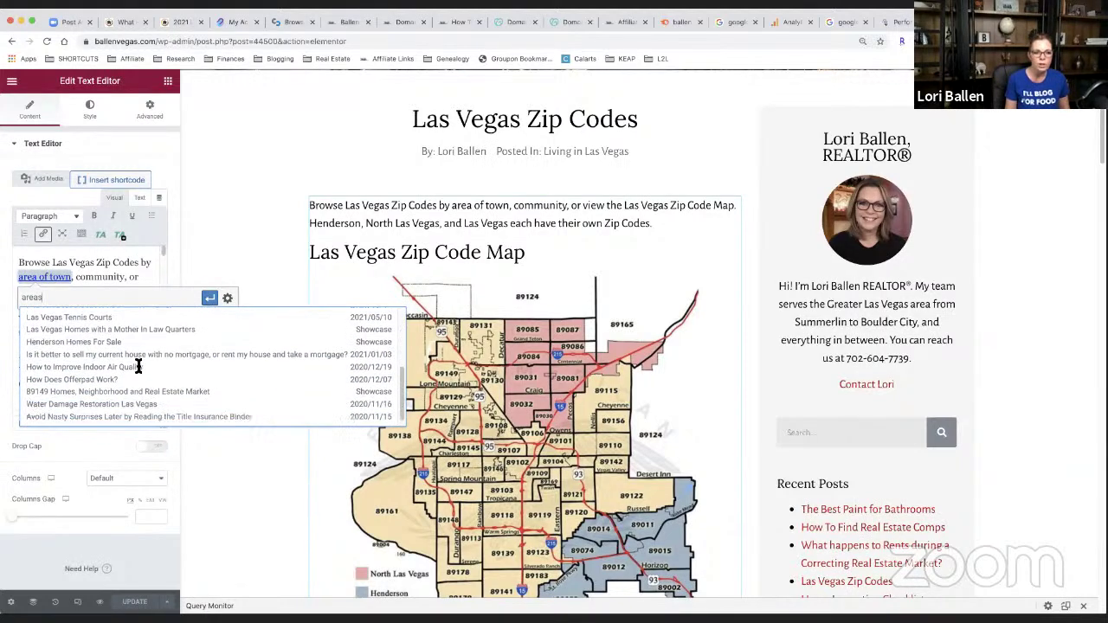
pyautogui.scroll(8, 130, 368)
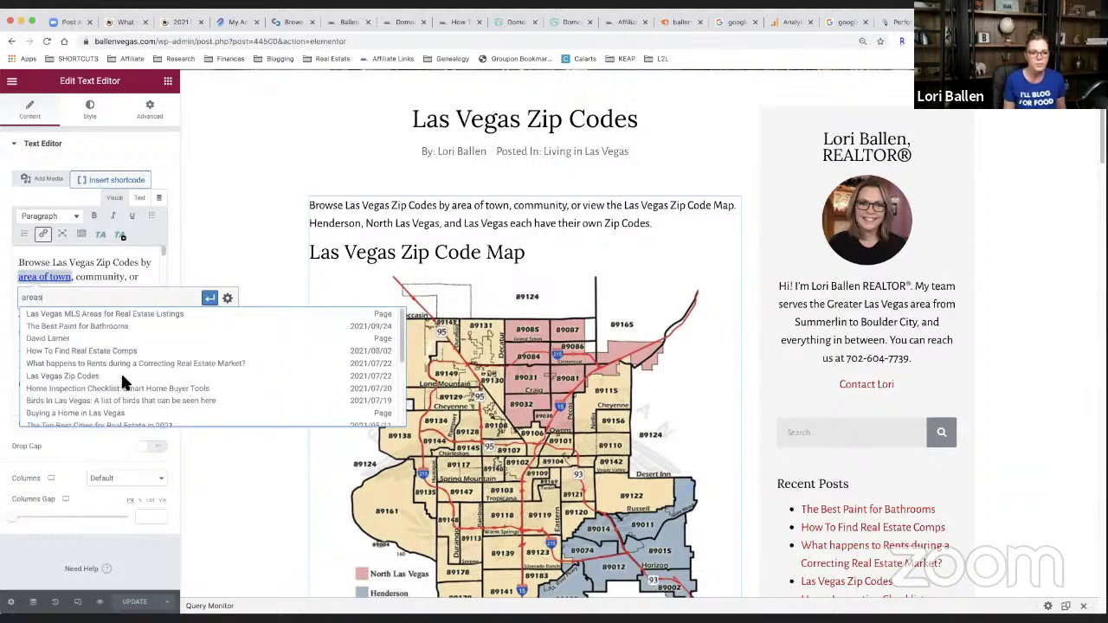
pyautogui.scroll(-5, 79, 337)
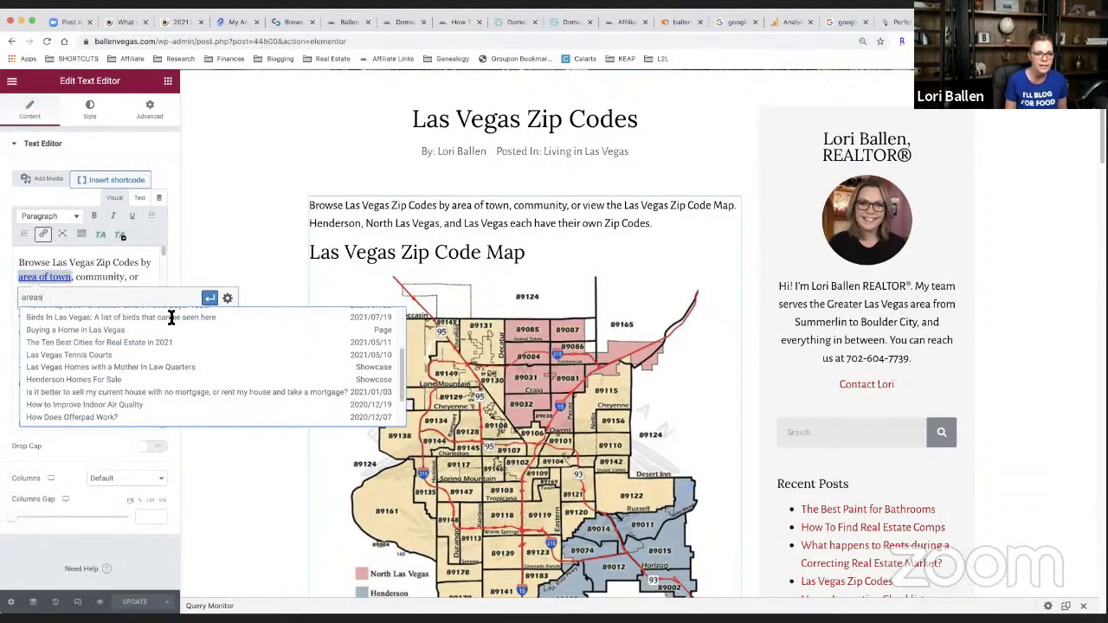
pyautogui.click(171, 317)
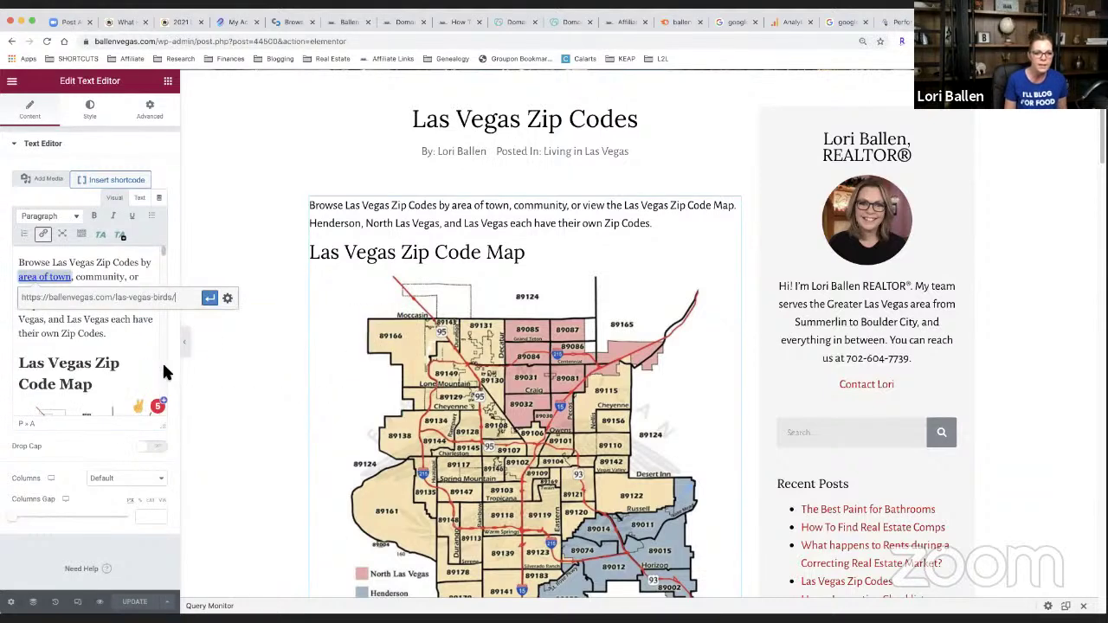
pyautogui.click(212, 303)
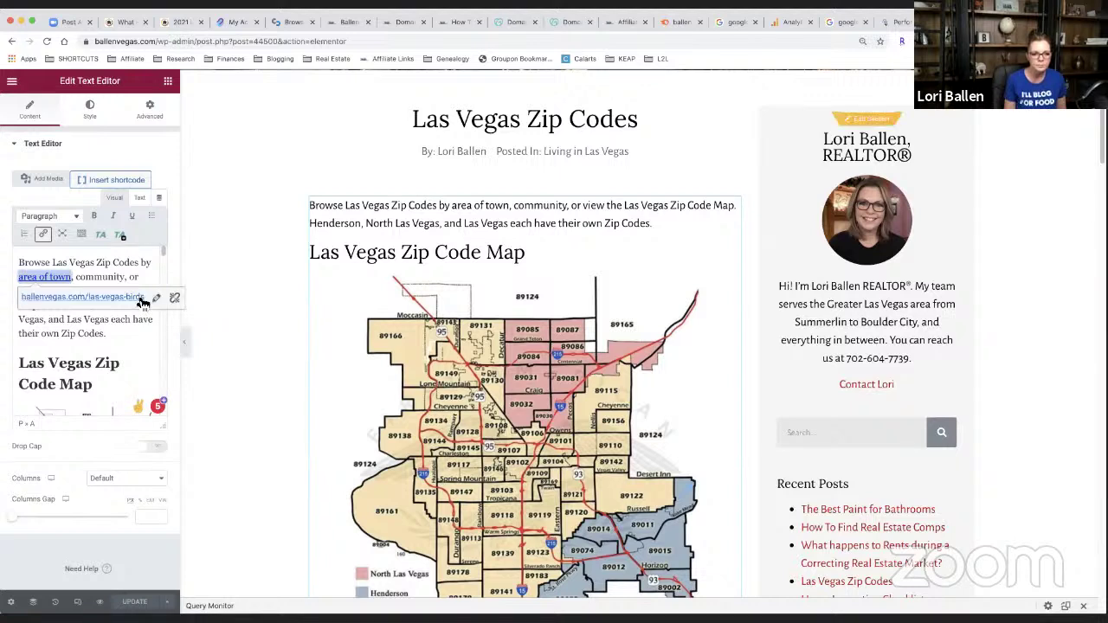
pyautogui.click(122, 288)
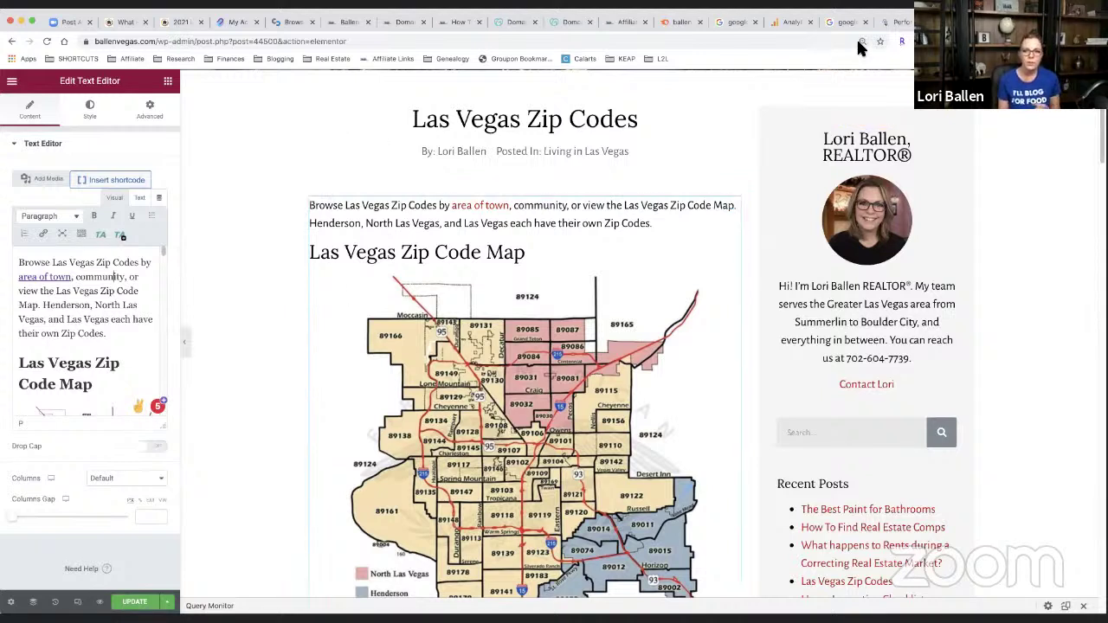
pyautogui.click(896, 28)
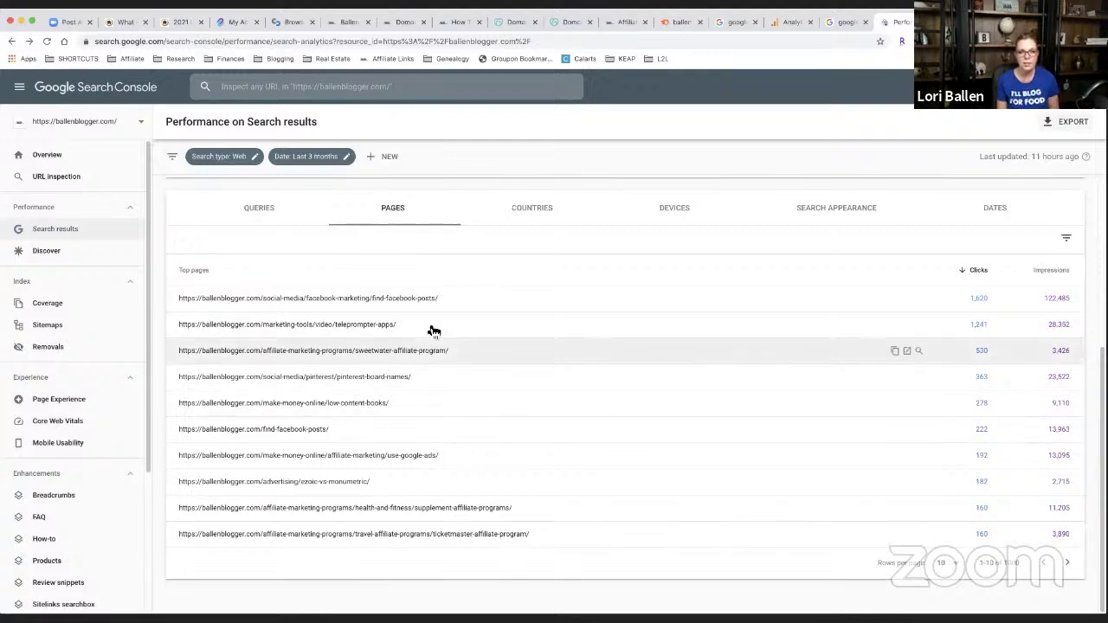
pyautogui.click(260, 209)
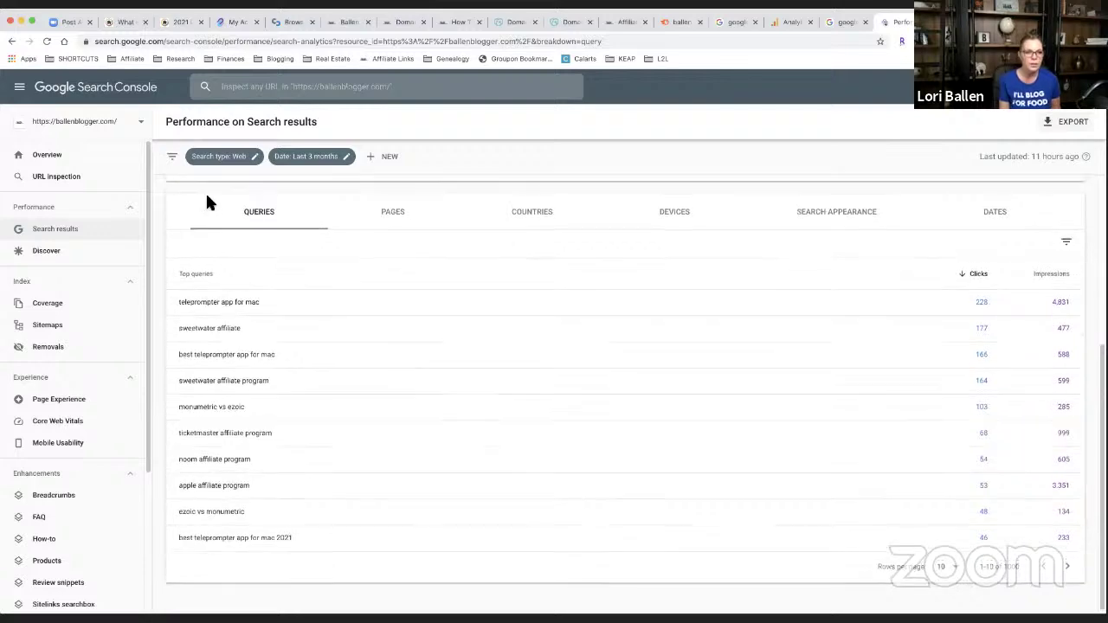
pyautogui.click(99, 121)
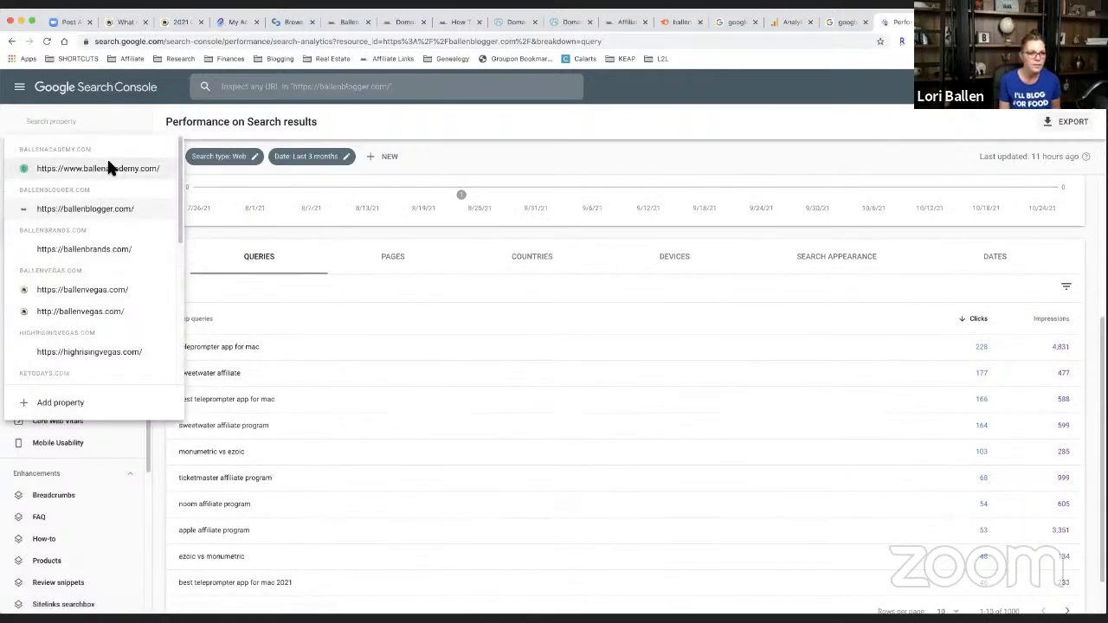
pyautogui.click(109, 293)
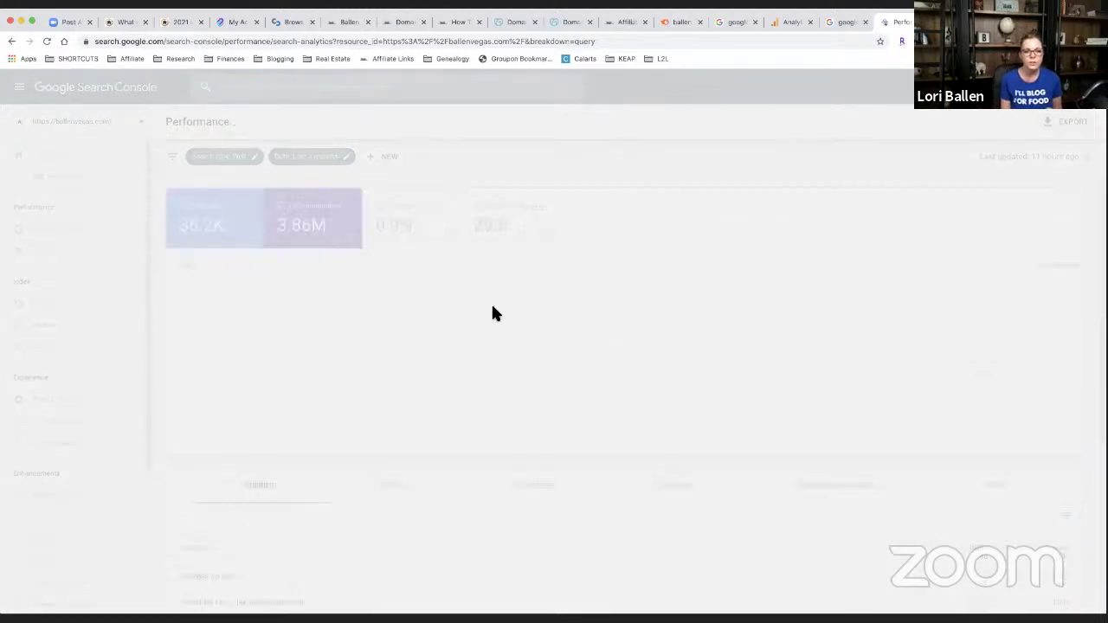
pyautogui.scroll(-5, 393, 376)
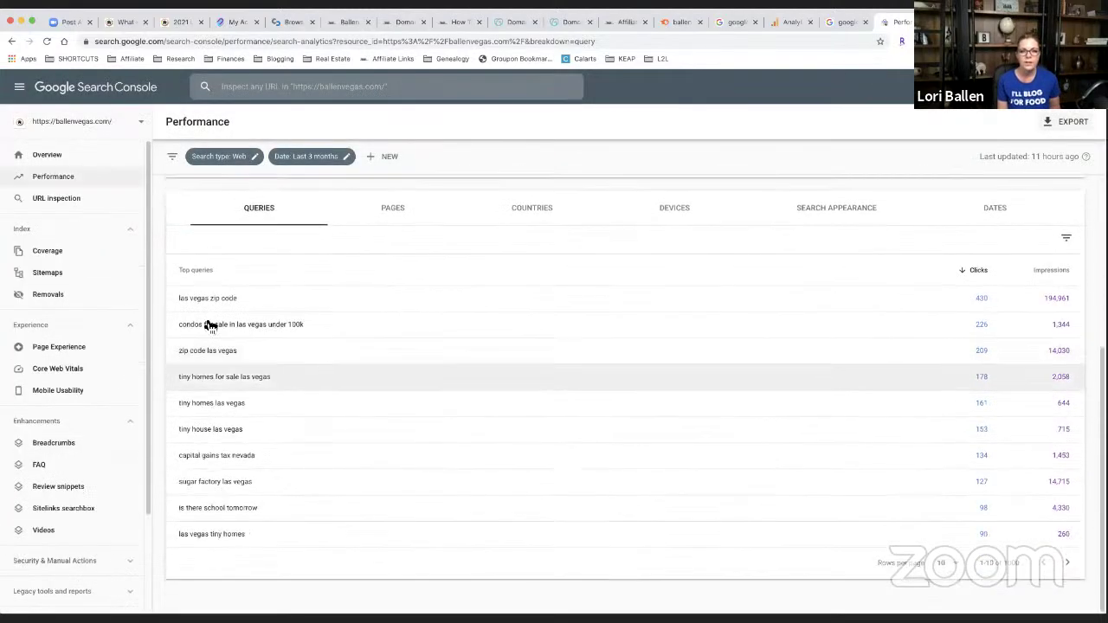
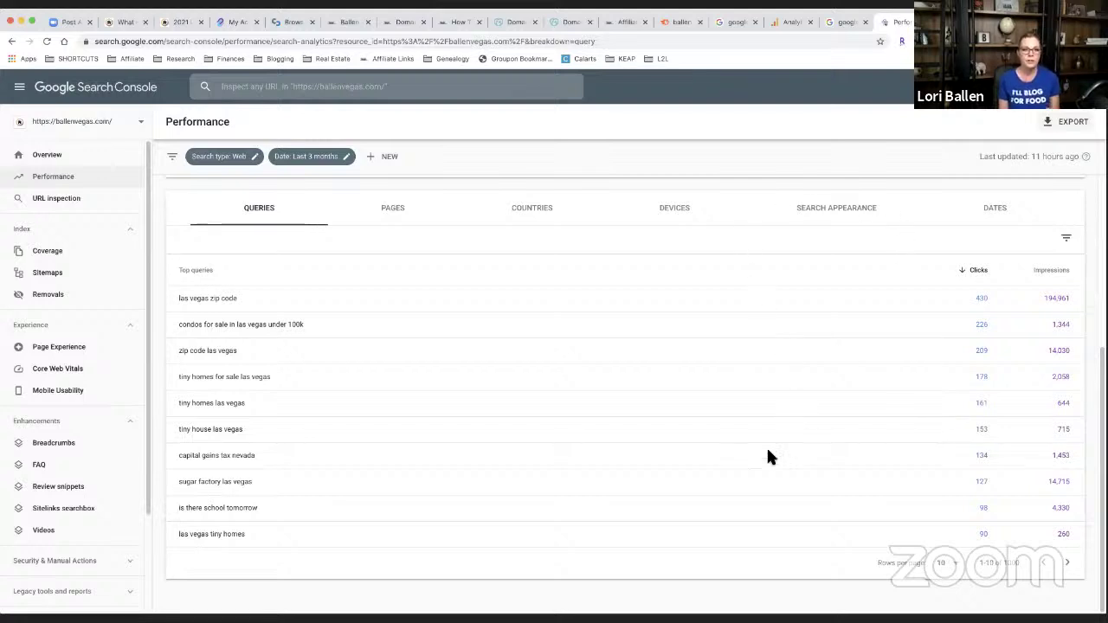
# Examine the clicks and impressions of the Las Vegas site's top queries, highlighting "sugar factory las vegas"
pyautogui.scroll(1, 768, 454)
pyautogui.scroll(1, 258, 251)
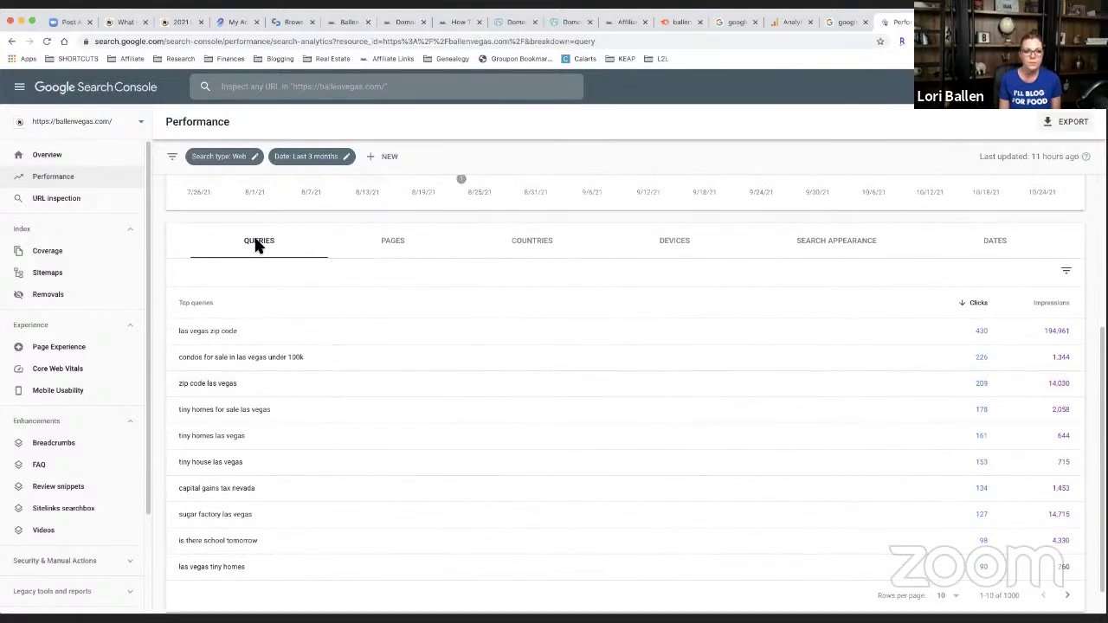
pyautogui.scroll(2, 286, 338)
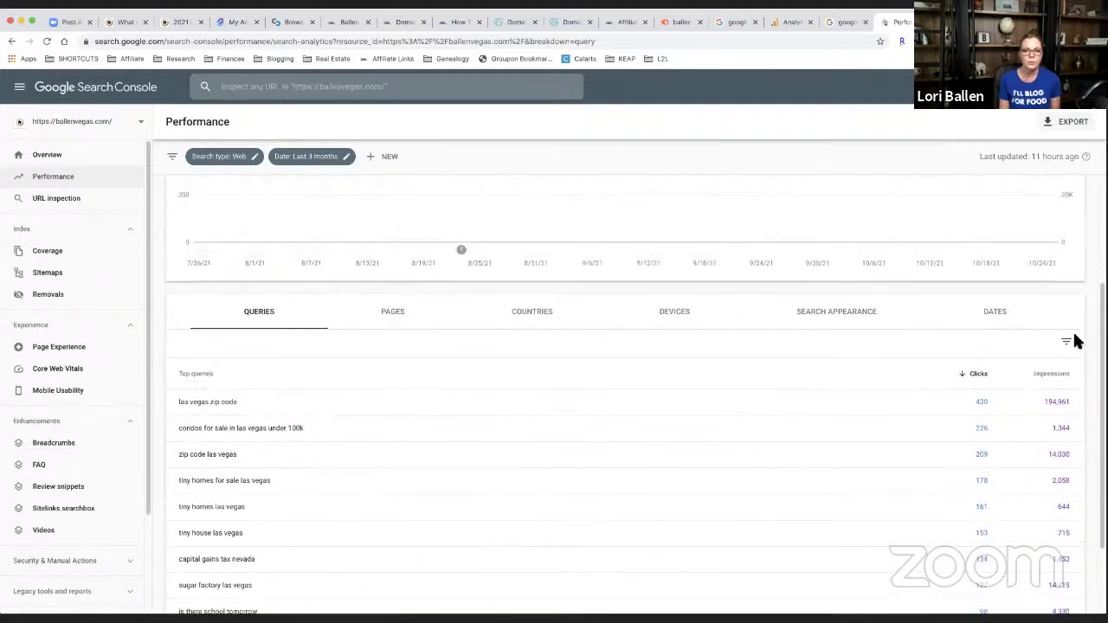
pyautogui.scroll(-3, 765, 294)
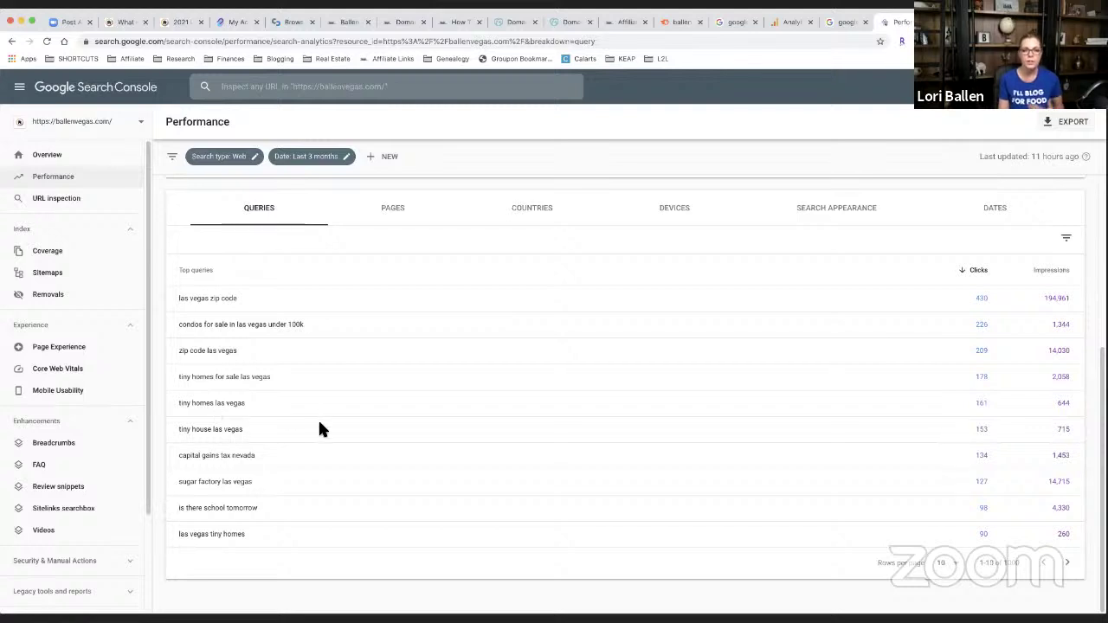
pyautogui.scroll(1, 319, 419)
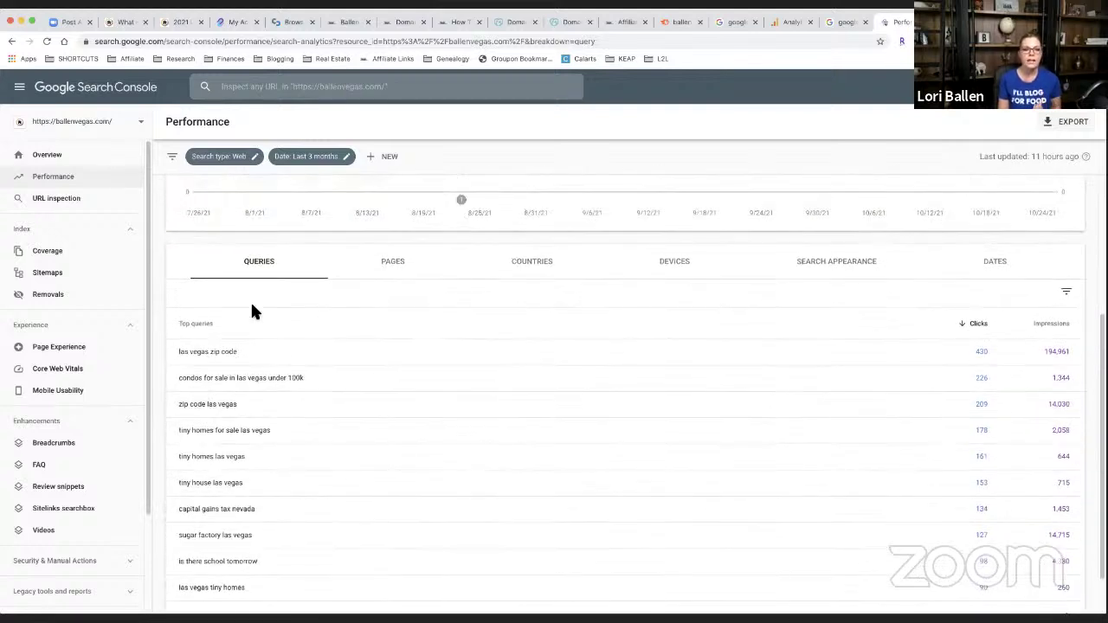
pyautogui.scroll(-1, 230, 496)
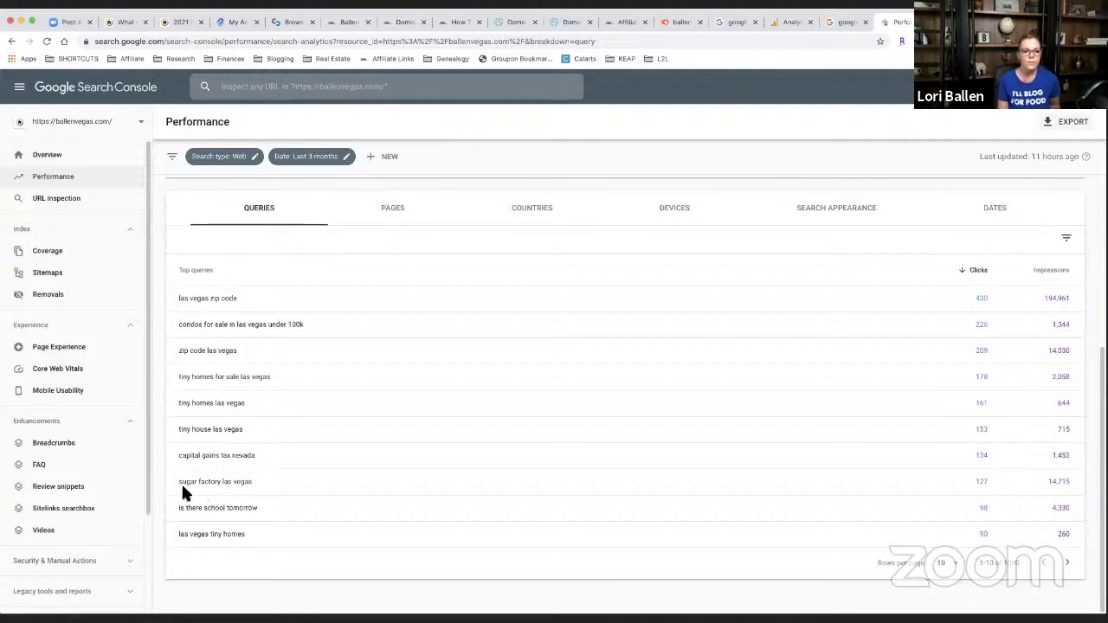
pyautogui.moveTo(266, 483); pyautogui.dragTo(172, 483)
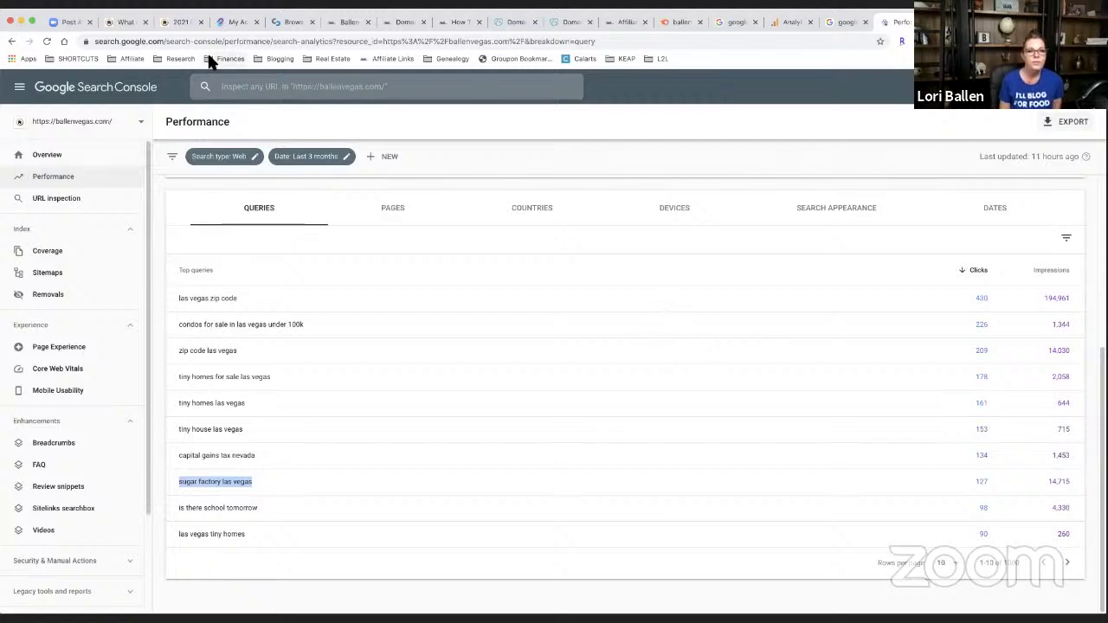
# Switch to the Link Whisper account page in the browser
pyautogui.click(228, 16)
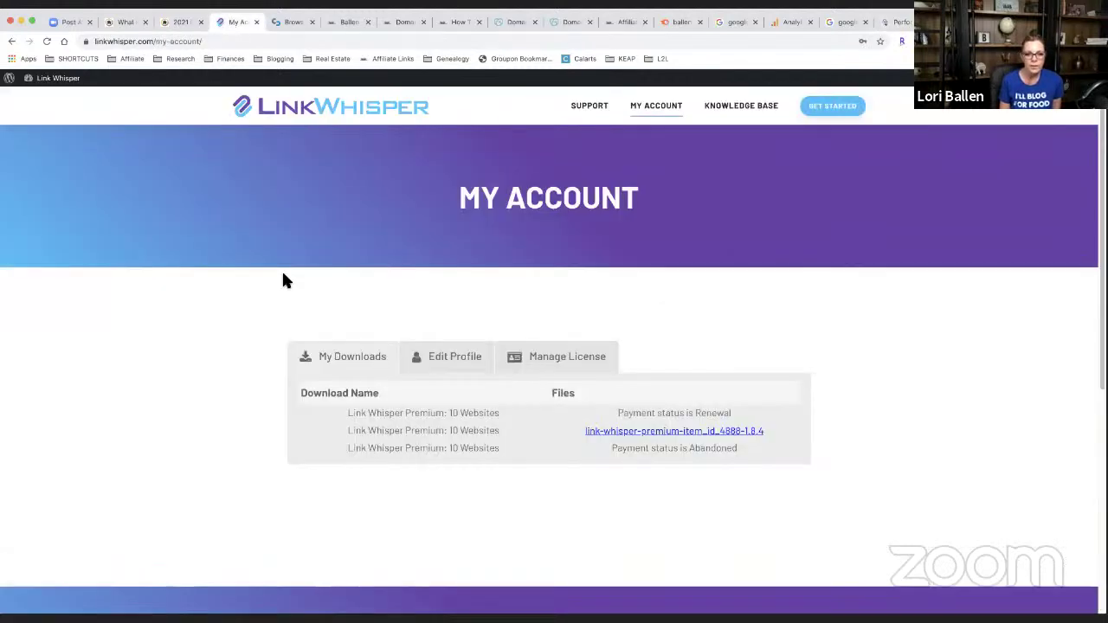
# Open the Link Whisper home page, skim it and dismiss the coupon offer
pyautogui.click(333, 113)
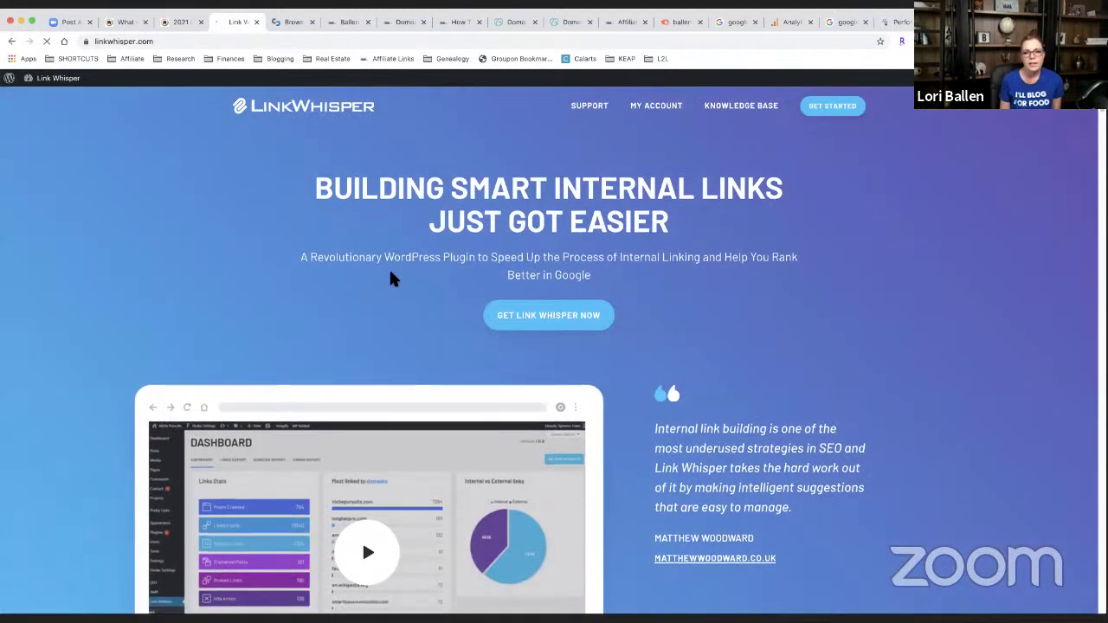
pyautogui.scroll(-2, 394, 278)
pyautogui.scroll(-10, 391, 281)
pyautogui.scroll(10, 389, 257)
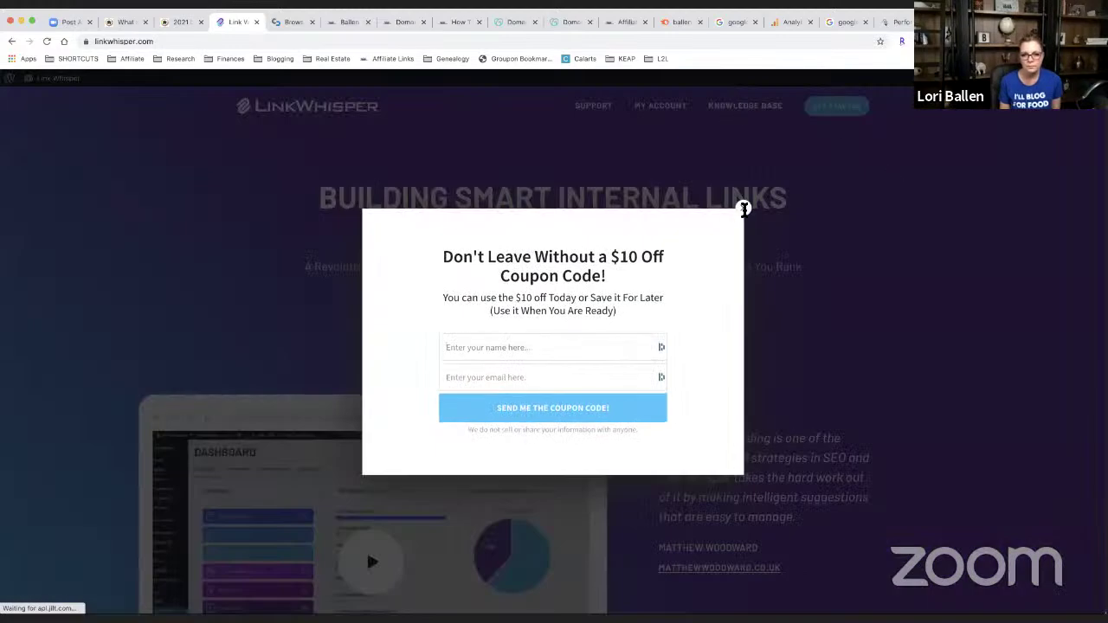
pyautogui.click(743, 209)
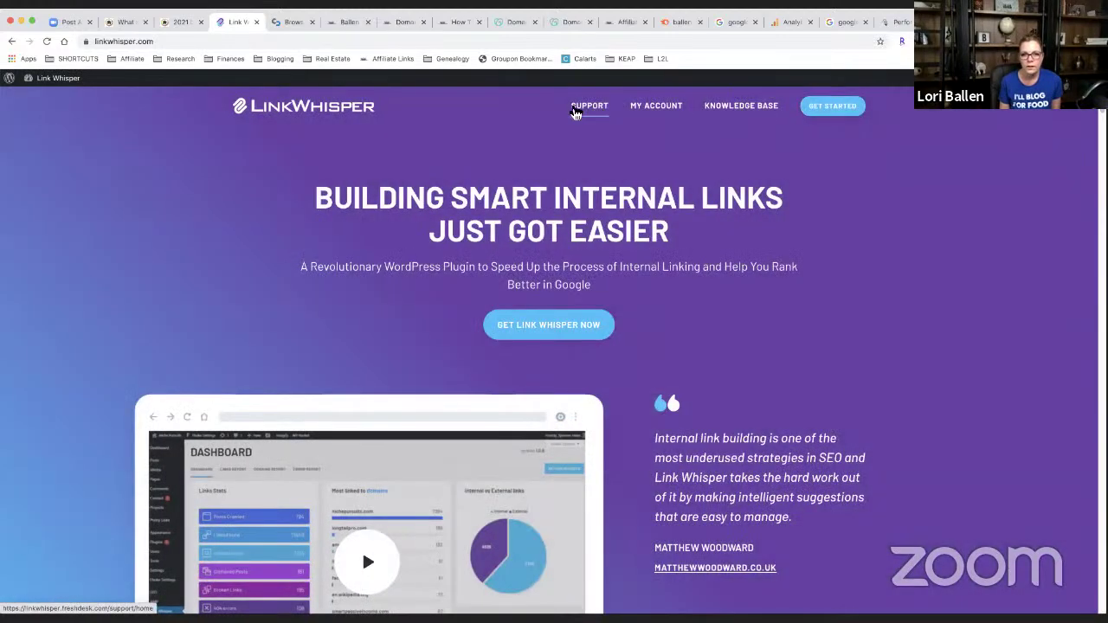
# Search Google for "link whisper pricing" and look through the results, highlighting the single site license price in the official site's snippet
pyautogui.click(199, 42)
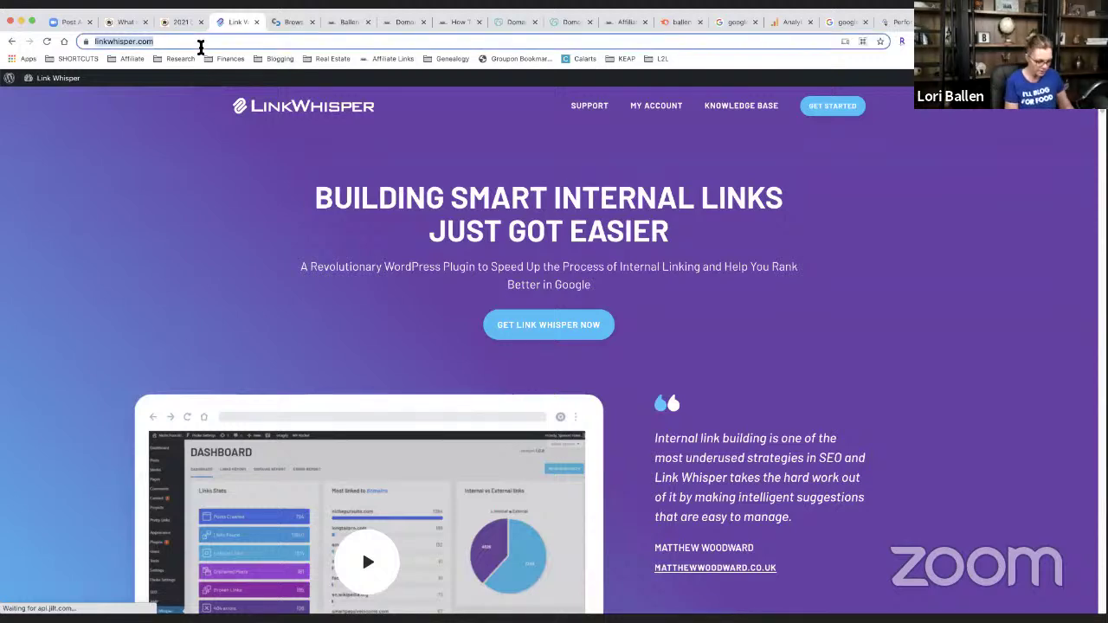
pyautogui.write('link whisper ')
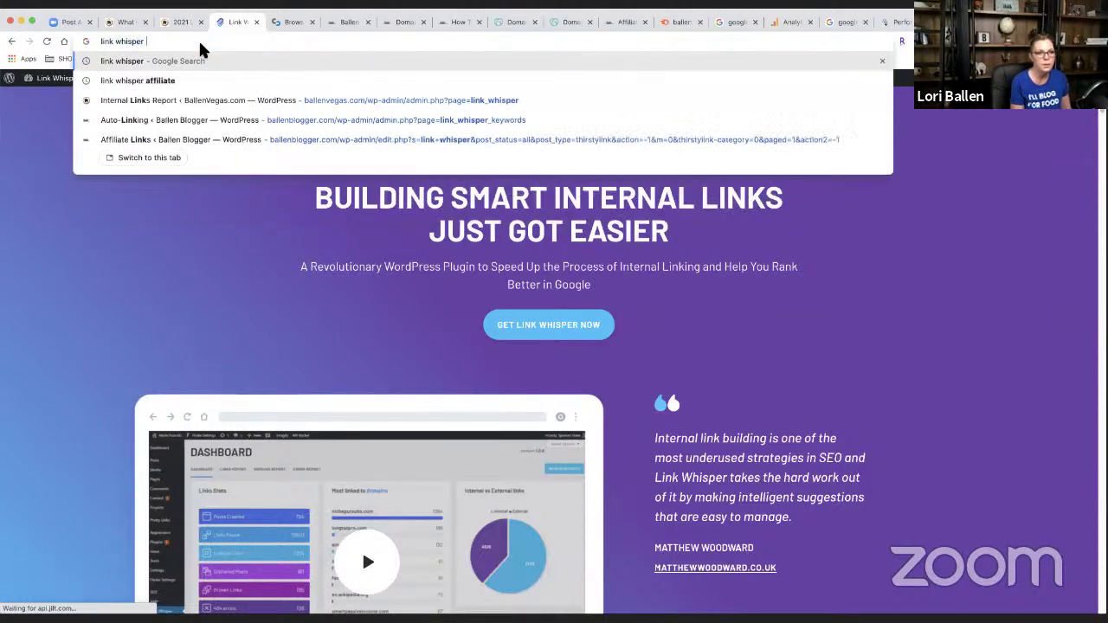
pyautogui.write('pricing')
pyautogui.press('Return')
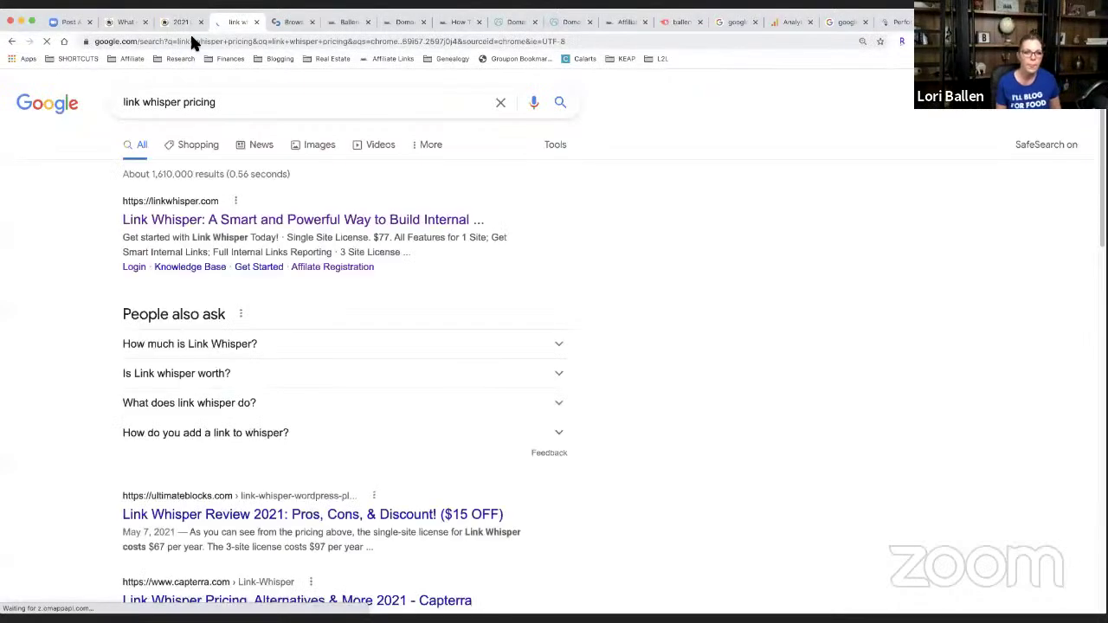
pyautogui.scroll(-2, 190, 308)
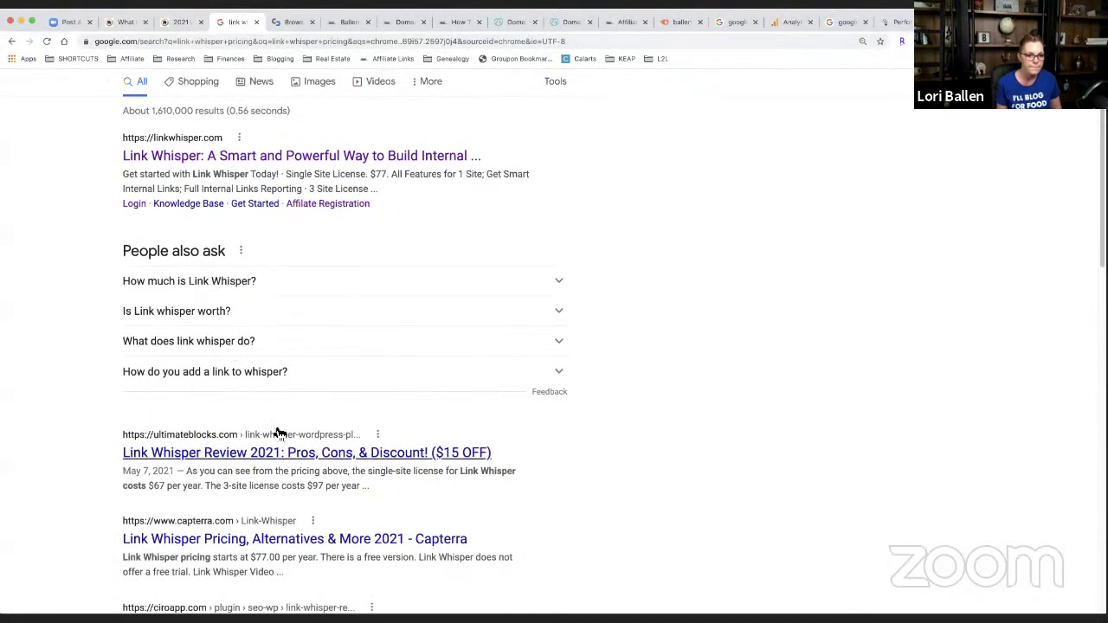
pyautogui.scroll(-4, 286, 432)
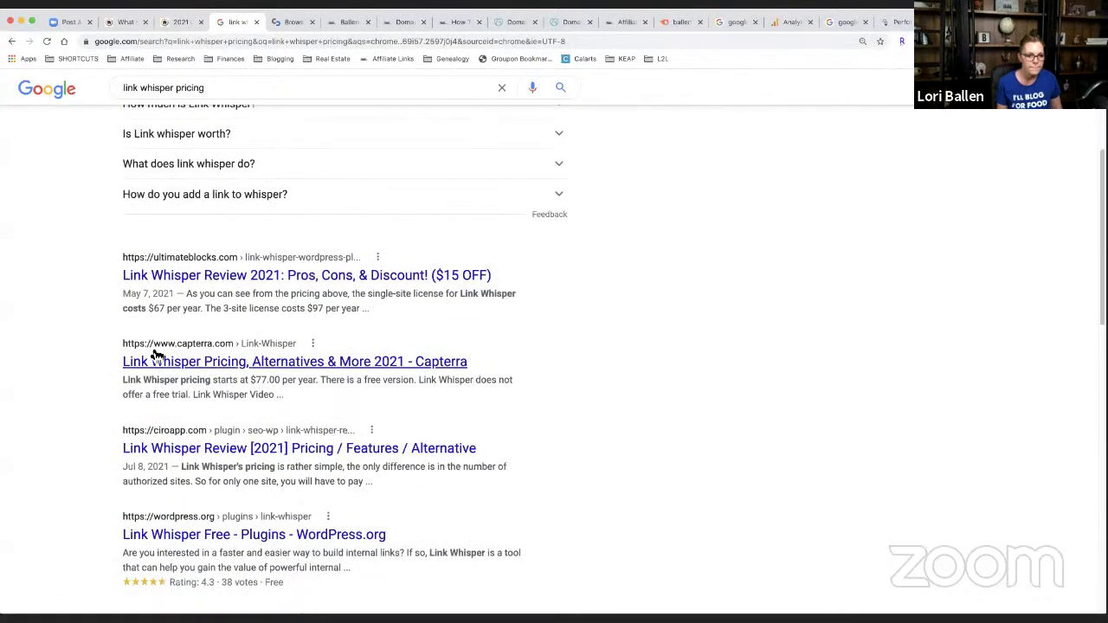
pyautogui.scroll(-5, 152, 356)
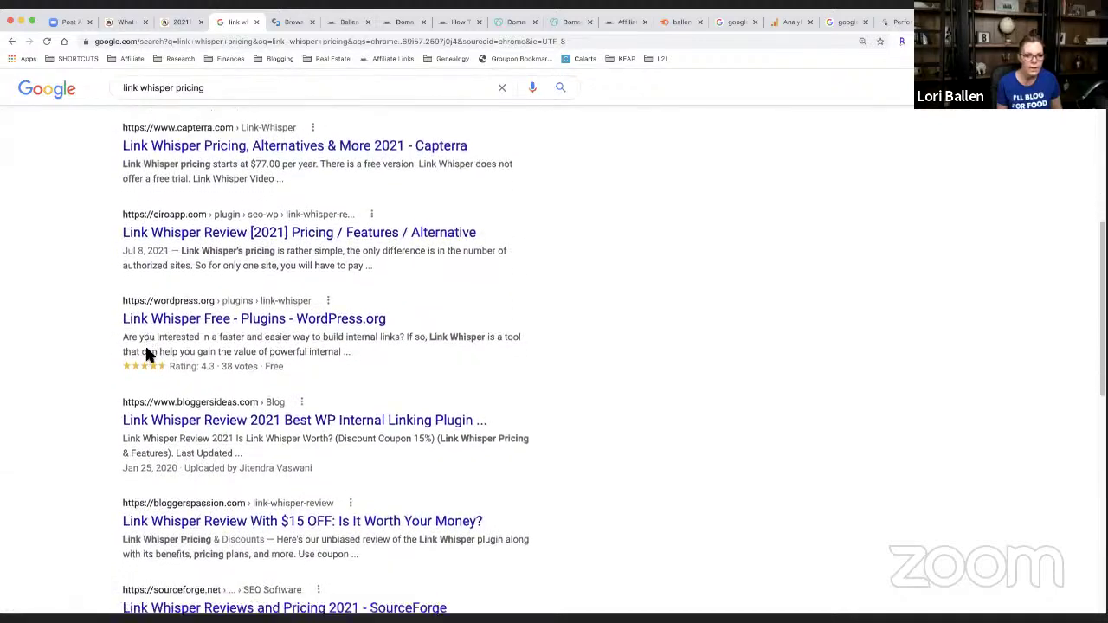
pyautogui.scroll(8, 152, 357)
pyautogui.scroll(3, 151, 357)
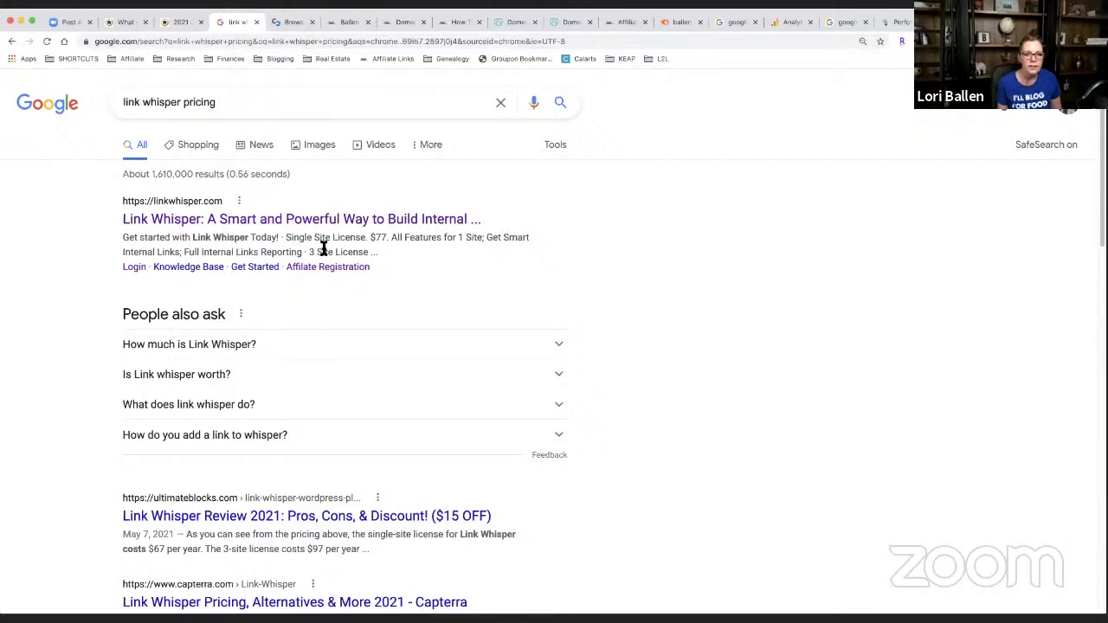
pyautogui.moveTo(386, 238); pyautogui.dragTo(283, 235)
pyautogui.click(435, 238)
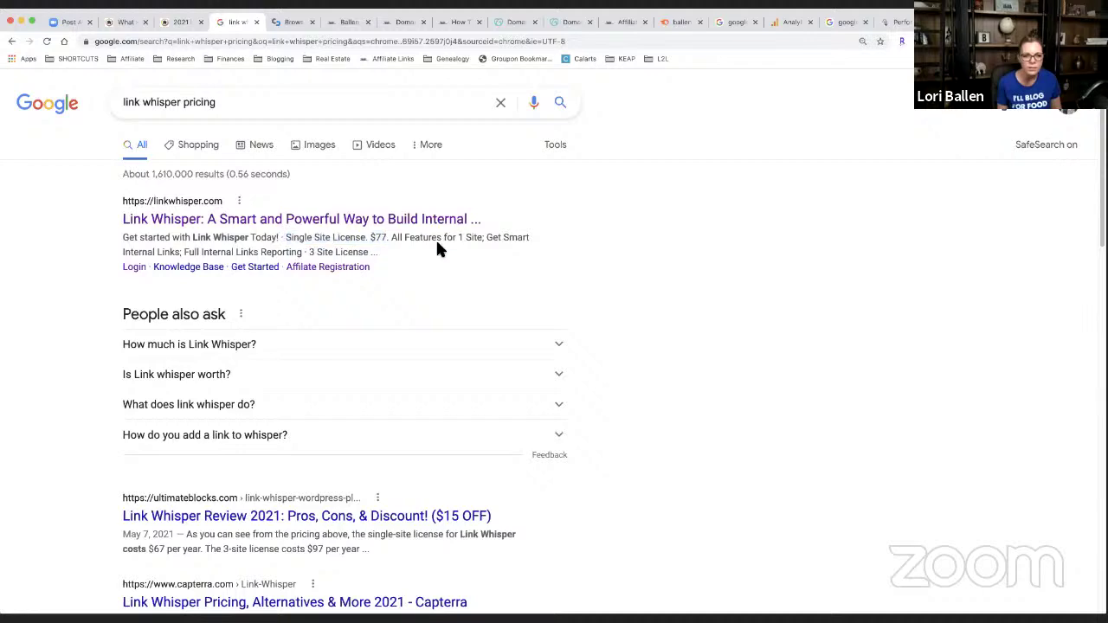
# Open the official Link Whisper result and find the license pricing section on its home page
pyautogui.click(292, 222)
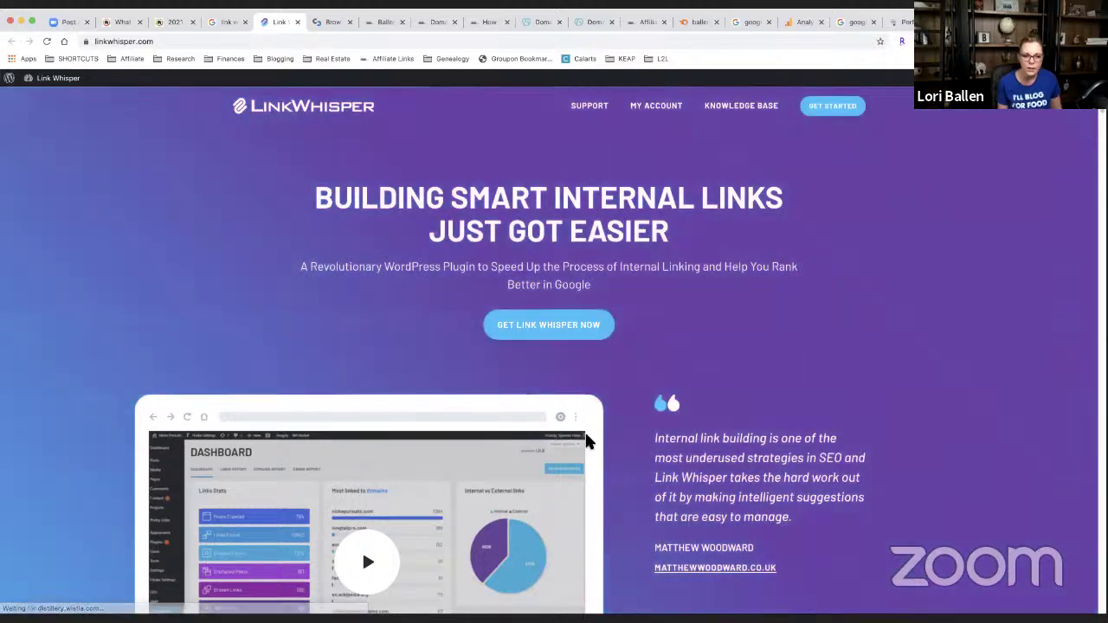
pyautogui.scroll(-20, 586, 440)
pyautogui.scroll(-5, 586, 441)
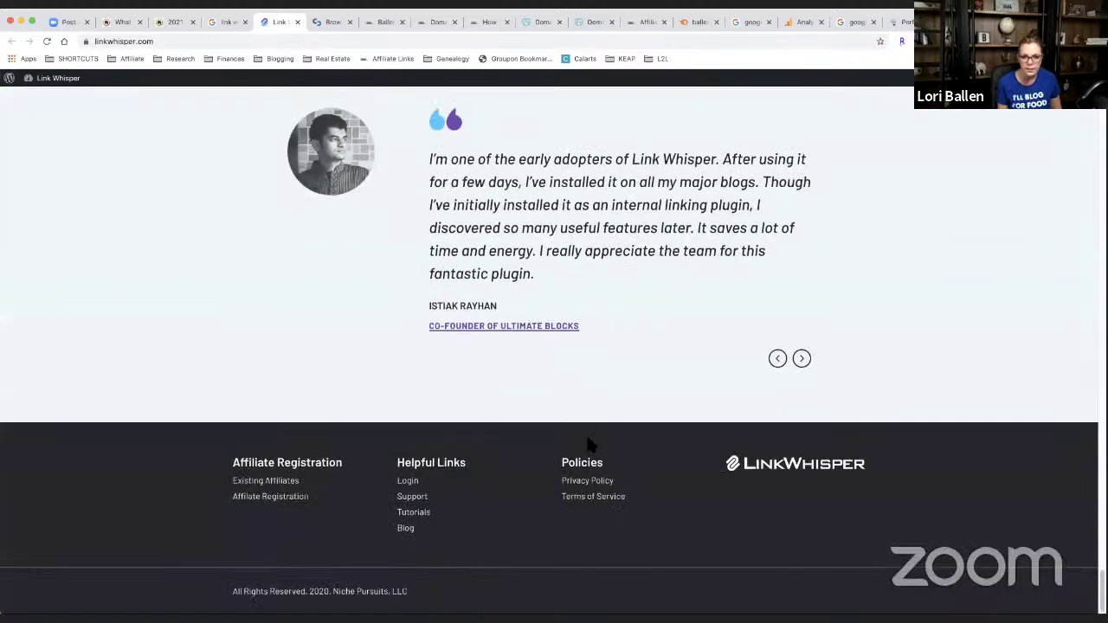
pyautogui.scroll(20, 724, 362)
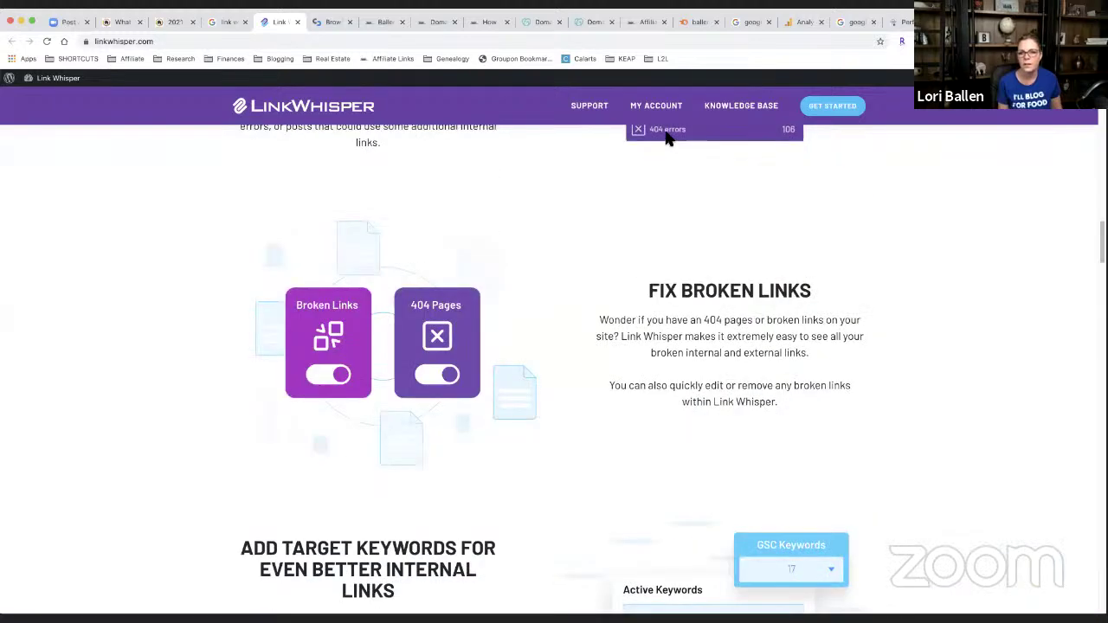
pyautogui.scroll(10, 515, 173)
pyautogui.scroll(10, 520, 188)
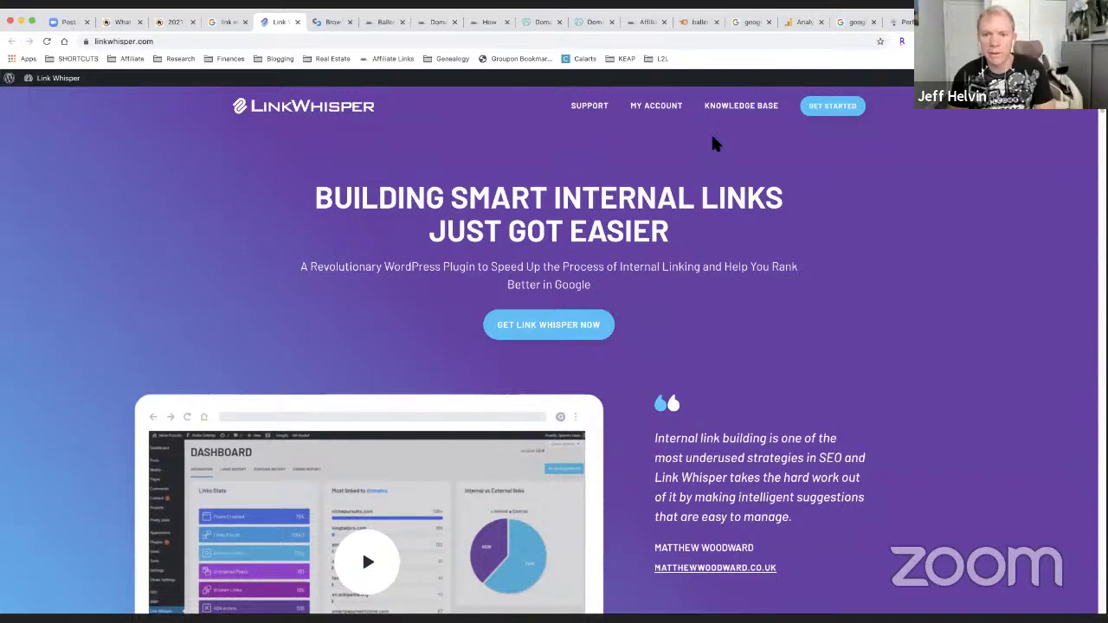
pyautogui.scroll(-10, 542, 320)
pyautogui.scroll(-10, 544, 324)
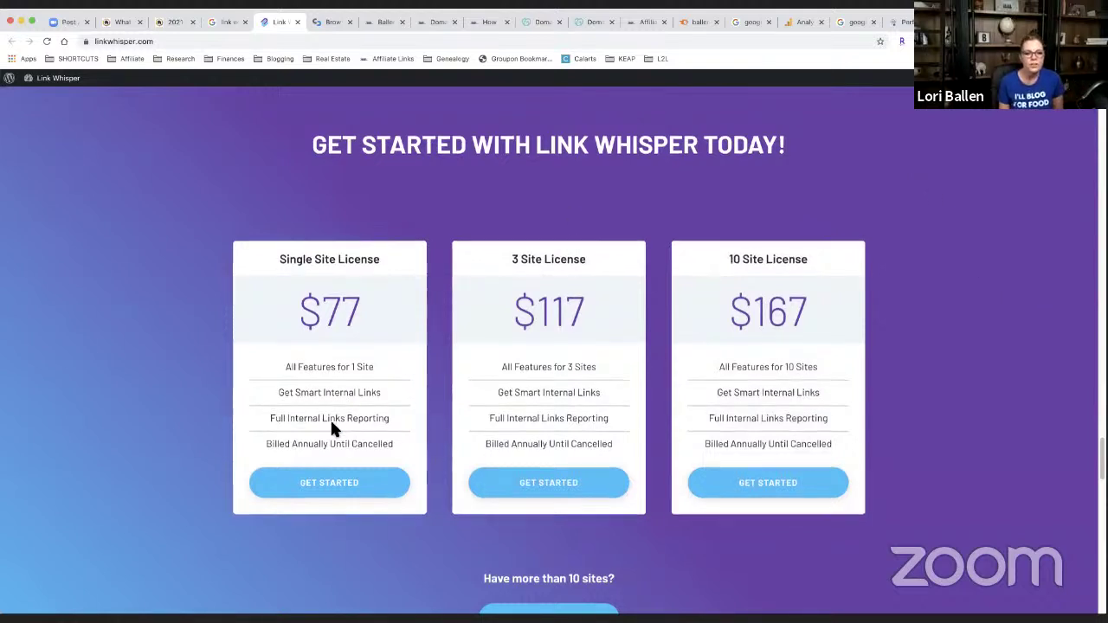
# Examine the Single Site, 3 Site and 10 Site License plans and the pricing option for 50 sites
pyautogui.scroll(-2, 330, 424)
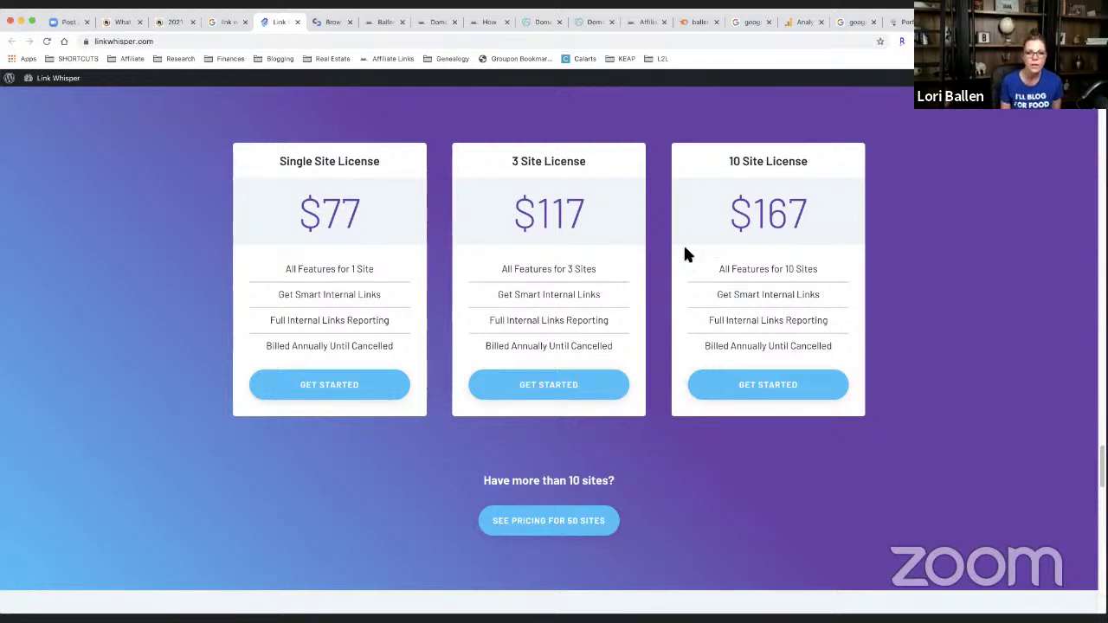
pyautogui.scroll(-1, 780, 405)
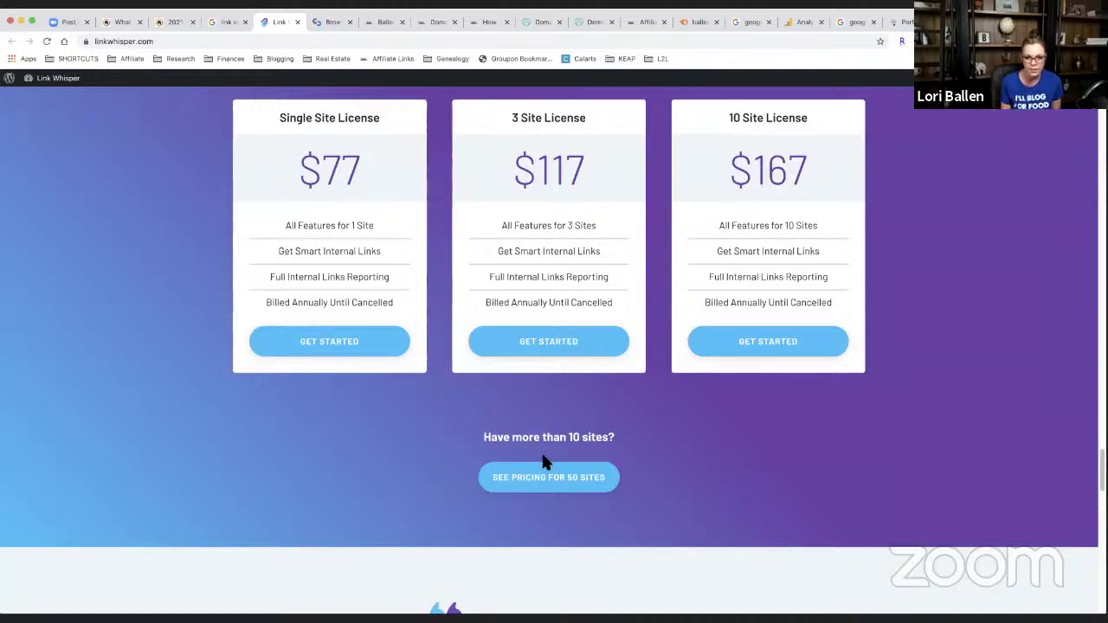
pyautogui.scroll(-1, 472, 431)
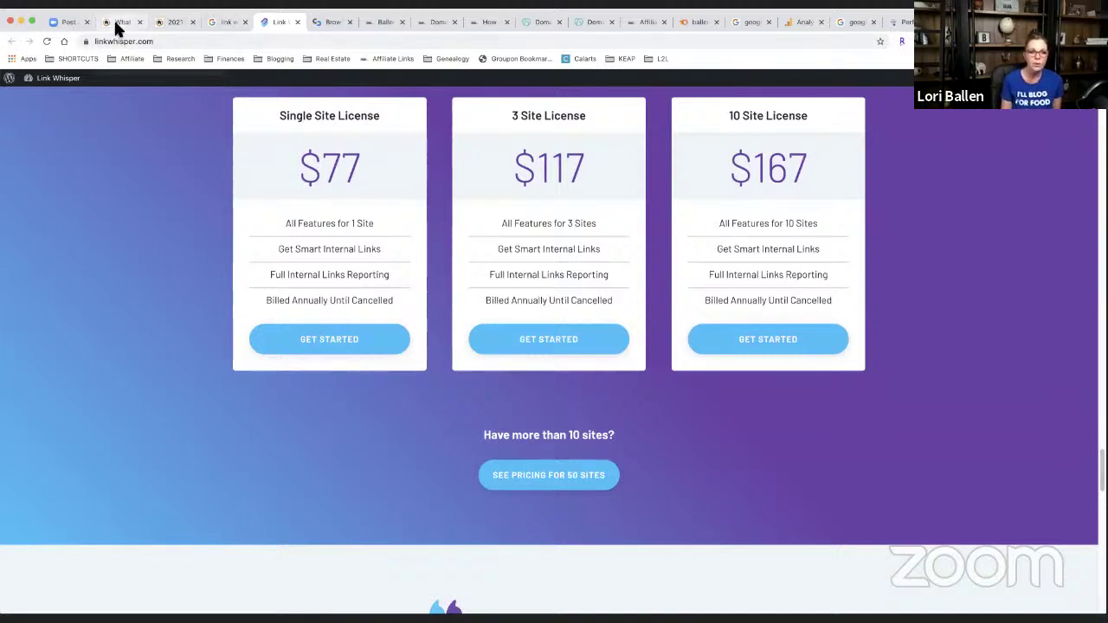
pyautogui.scroll(1, 232, 268)
pyautogui.scroll(1, 229, 269)
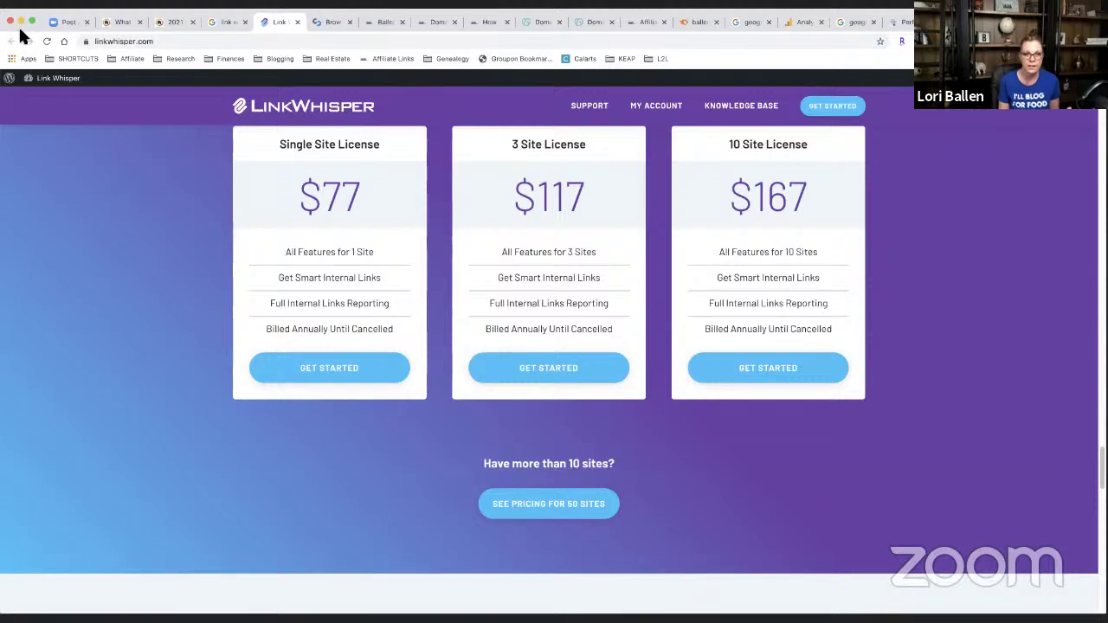
# Switch to the Las Vegas real estate market report page and open the BallenVegas.com WordPress dashboard from it
pyautogui.click(110, 28)
pyautogui.click(166, 24)
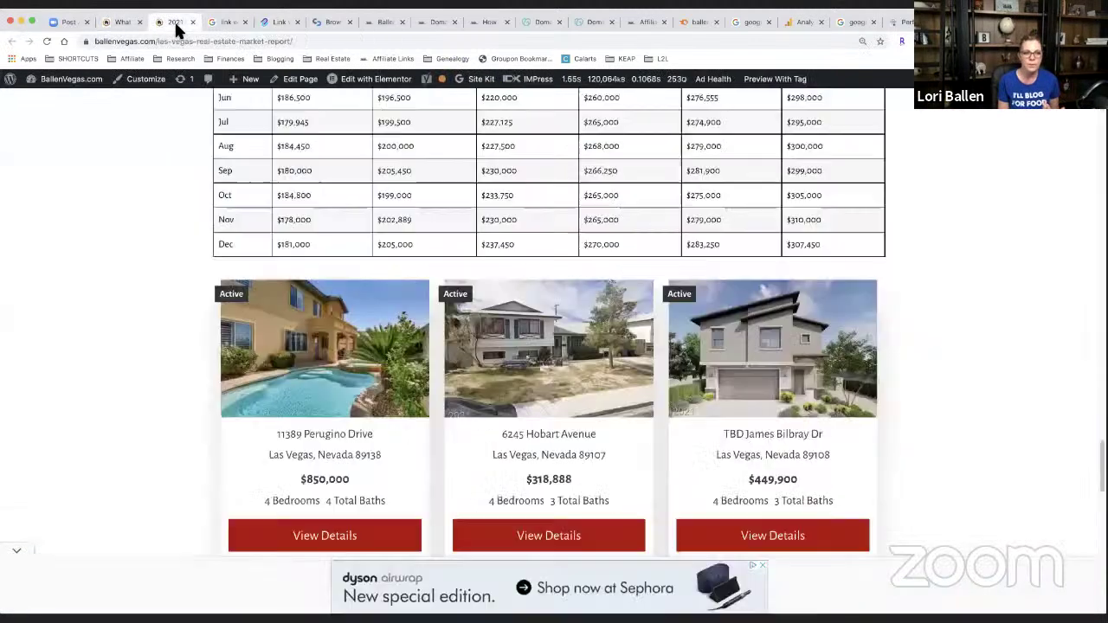
pyautogui.moveTo(88, 86)
pyautogui.click(61, 108)
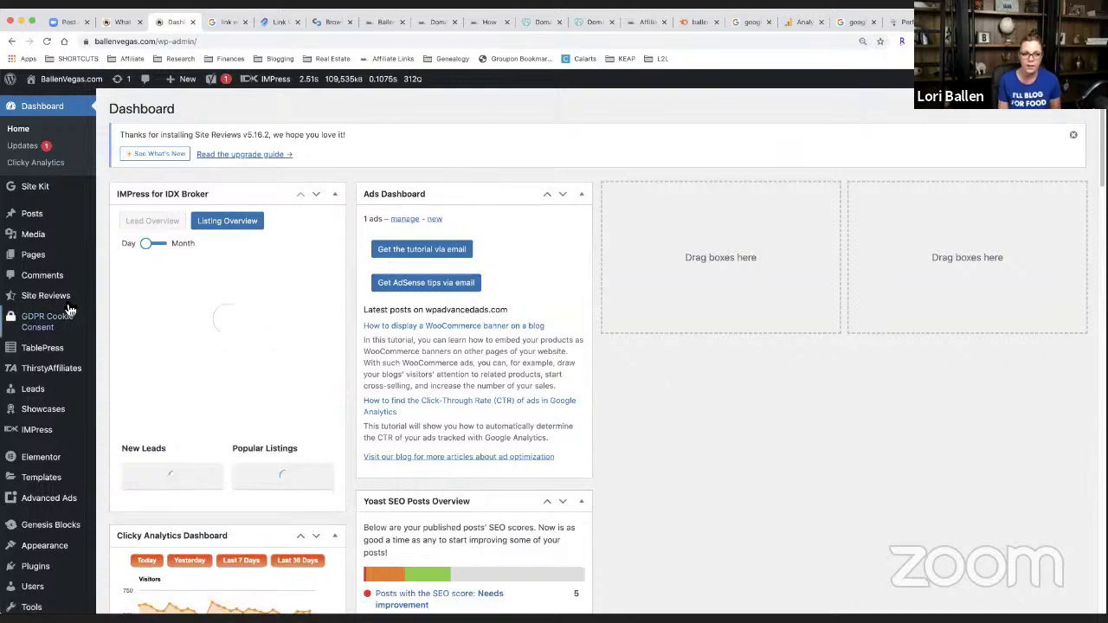
# Go from the installed plugins list to adding a new plugin and show the .zip plugin upload form
pyautogui.moveTo(69, 310)
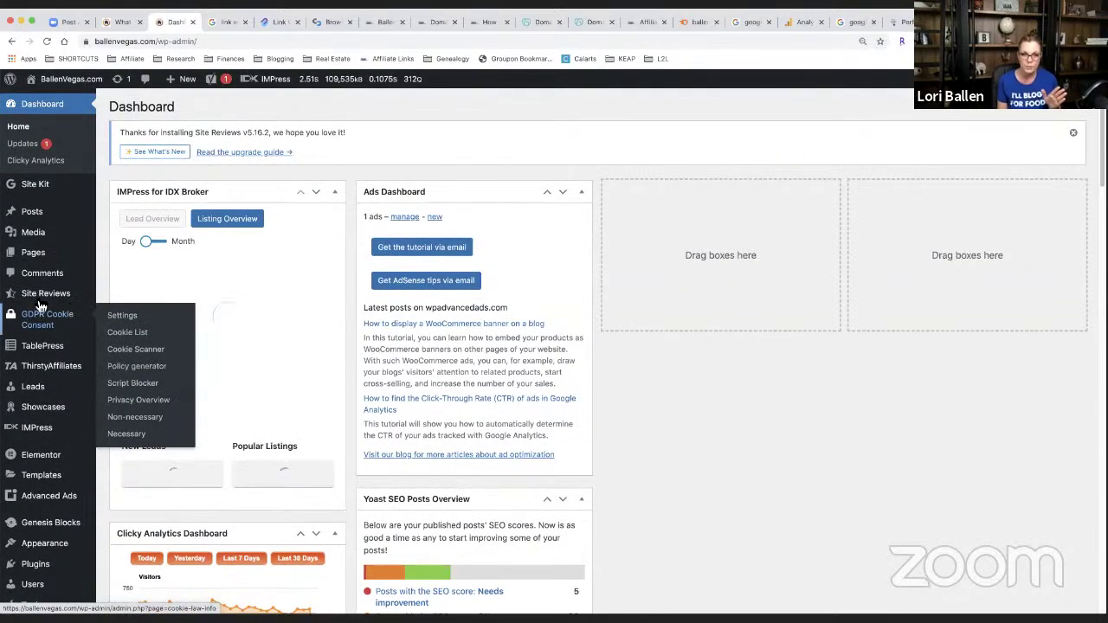
pyautogui.scroll(-1, 39, 219)
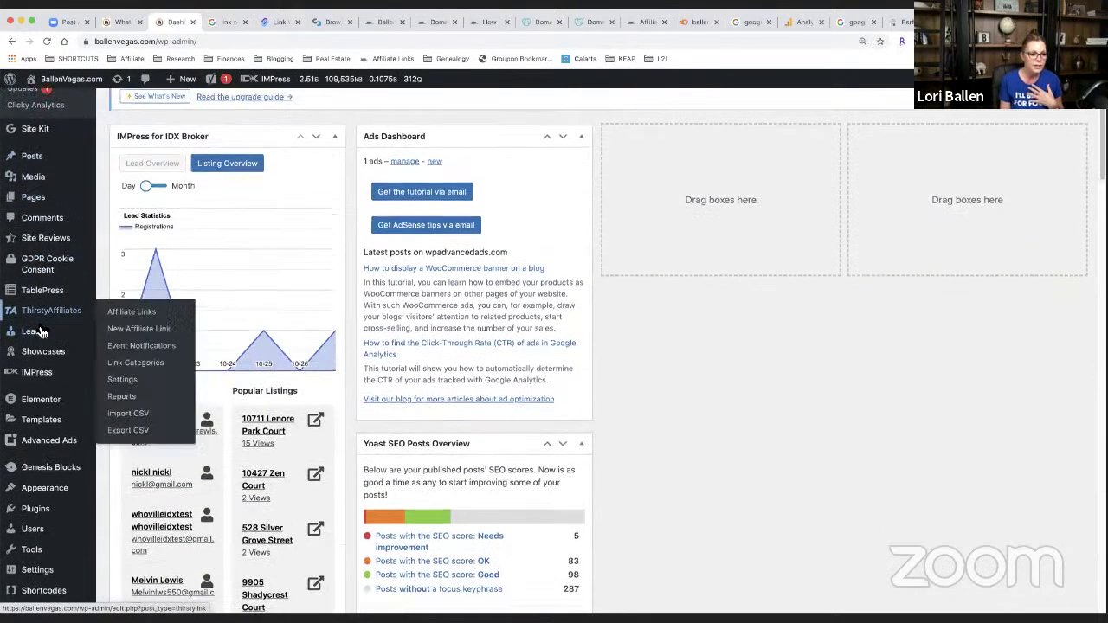
pyautogui.moveTo(56, 506)
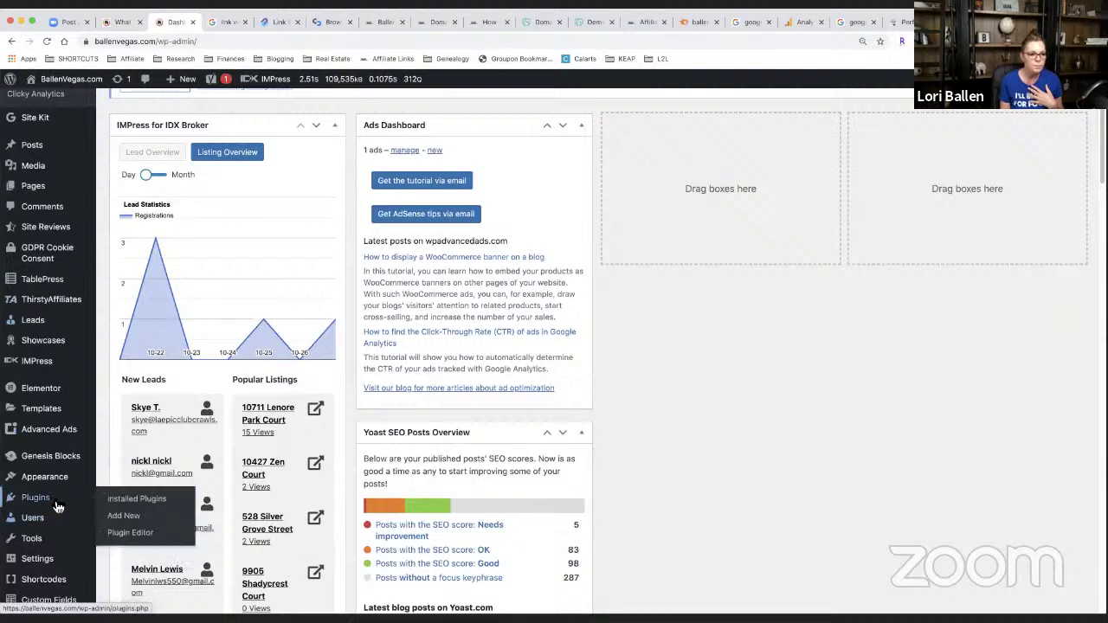
pyautogui.click(149, 507)
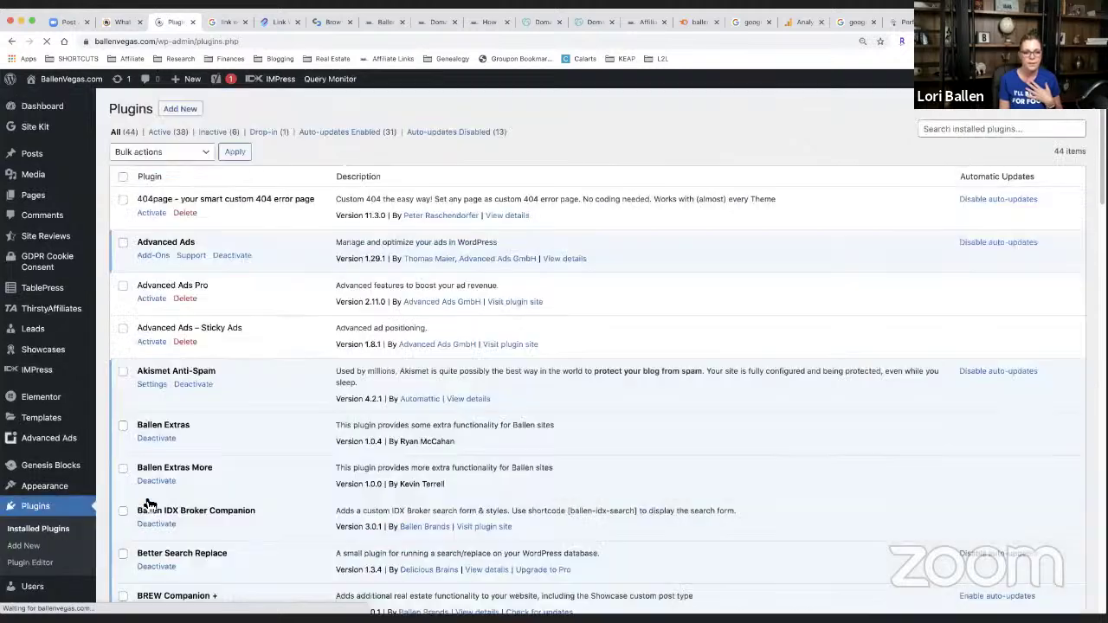
pyautogui.click(178, 112)
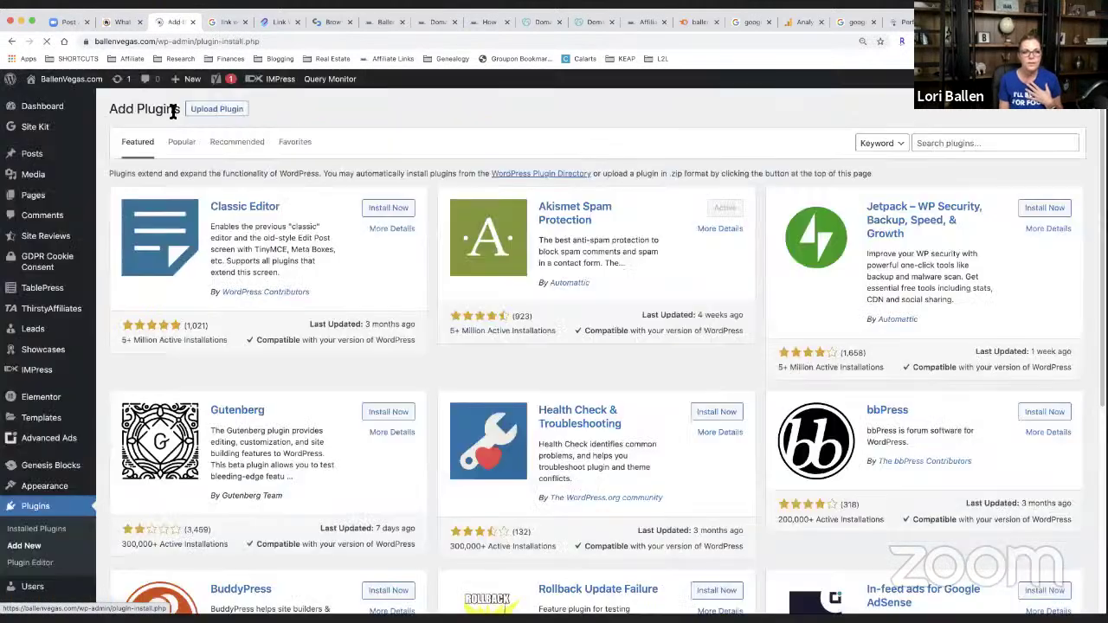
pyautogui.click(232, 111)
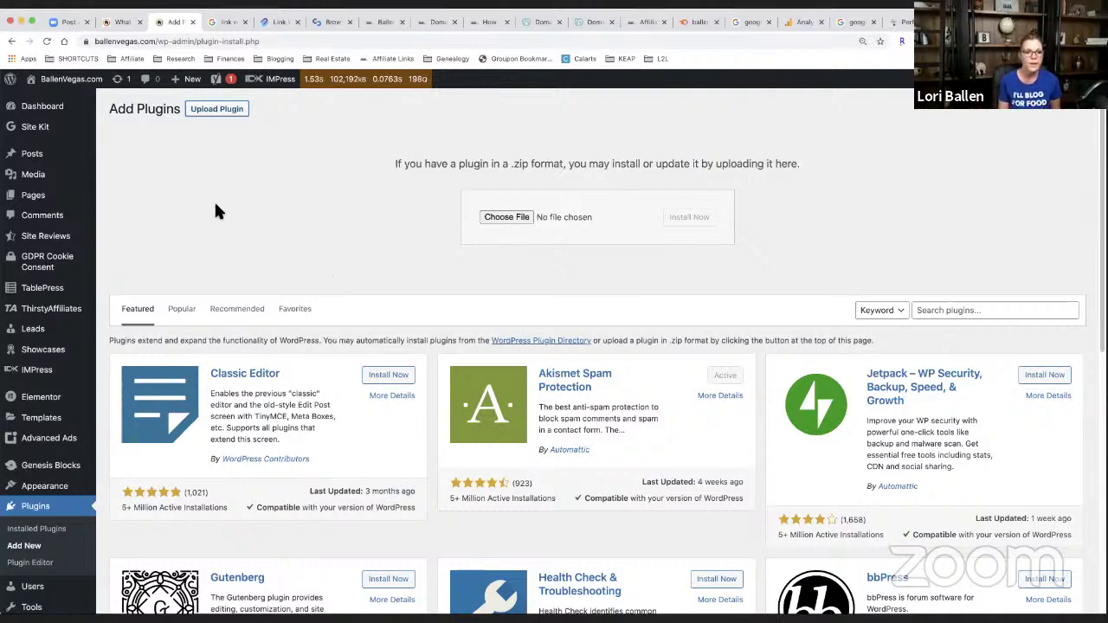
# Open the Link Whisper reports in WordPress and examine the dashboard's link stats, most linked domains and internal versus external links
pyautogui.scroll(-5, 215, 210)
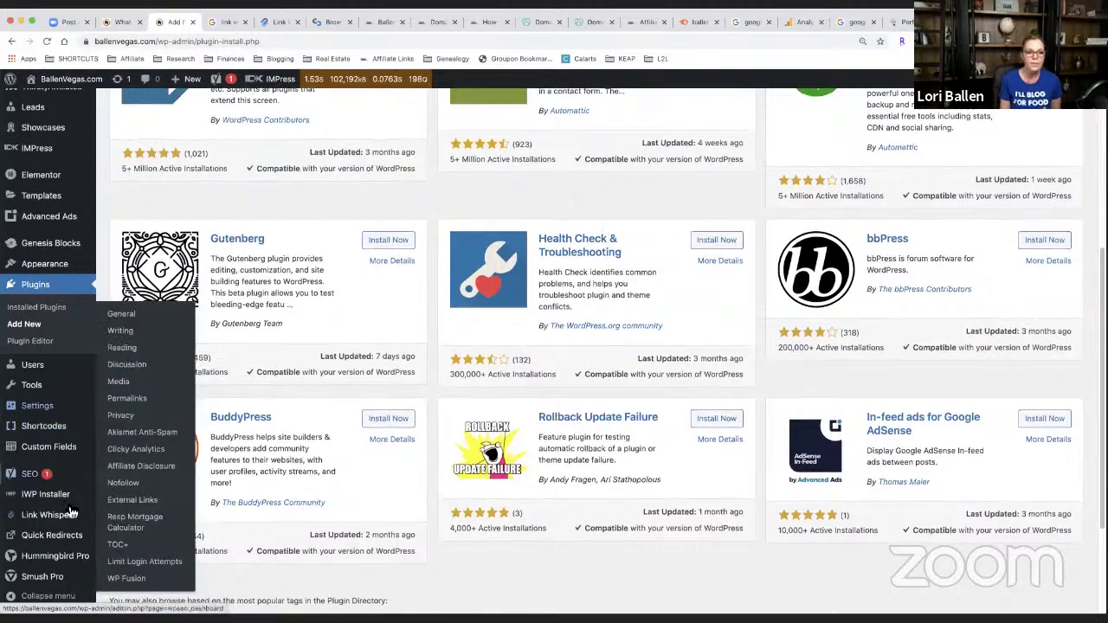
pyautogui.scroll(-1, 32, 537)
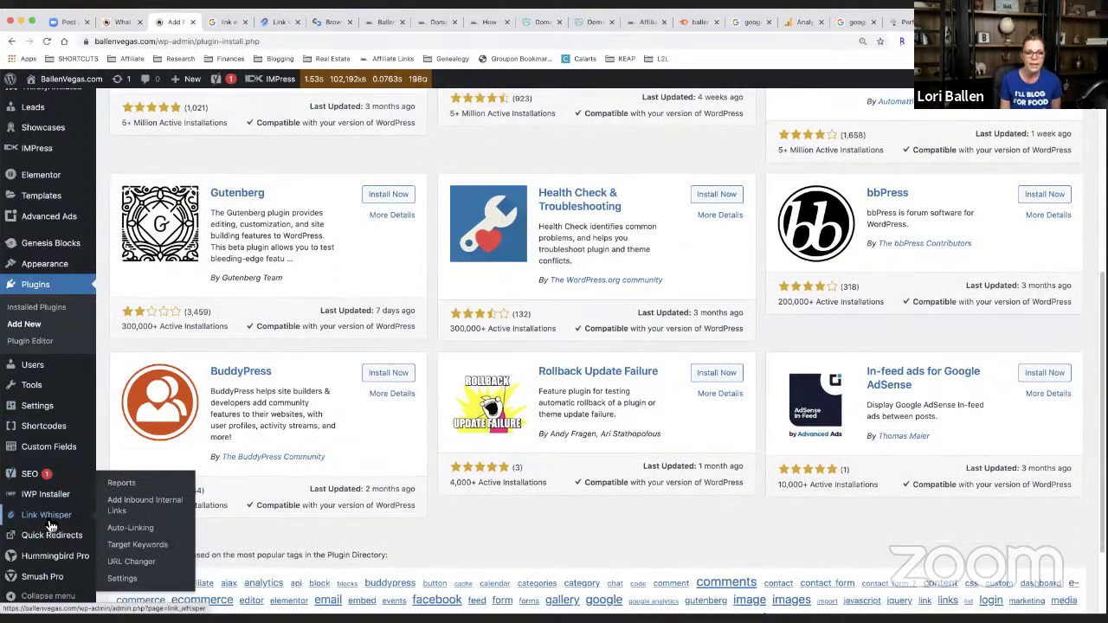
pyautogui.scroll(-1, 51, 525)
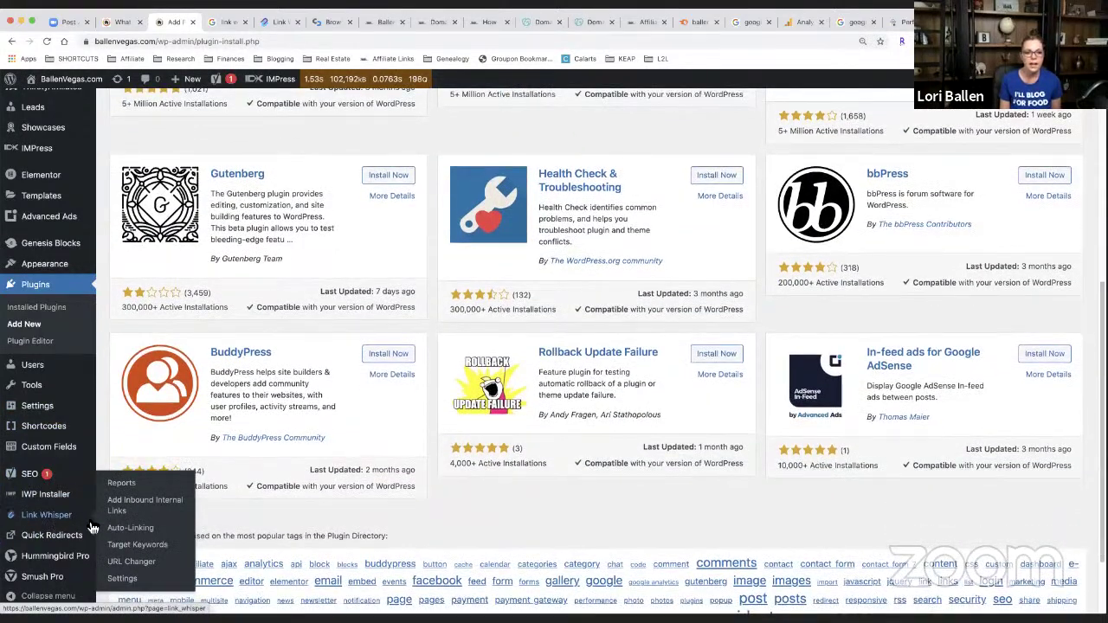
pyautogui.scroll(-1, 89, 523)
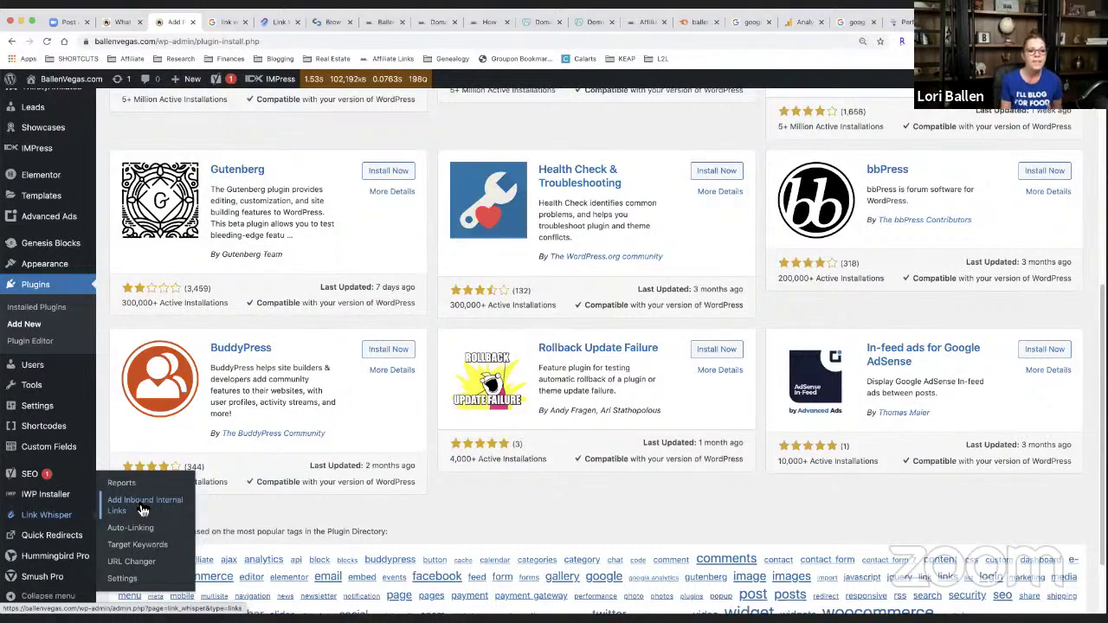
pyautogui.click(132, 486)
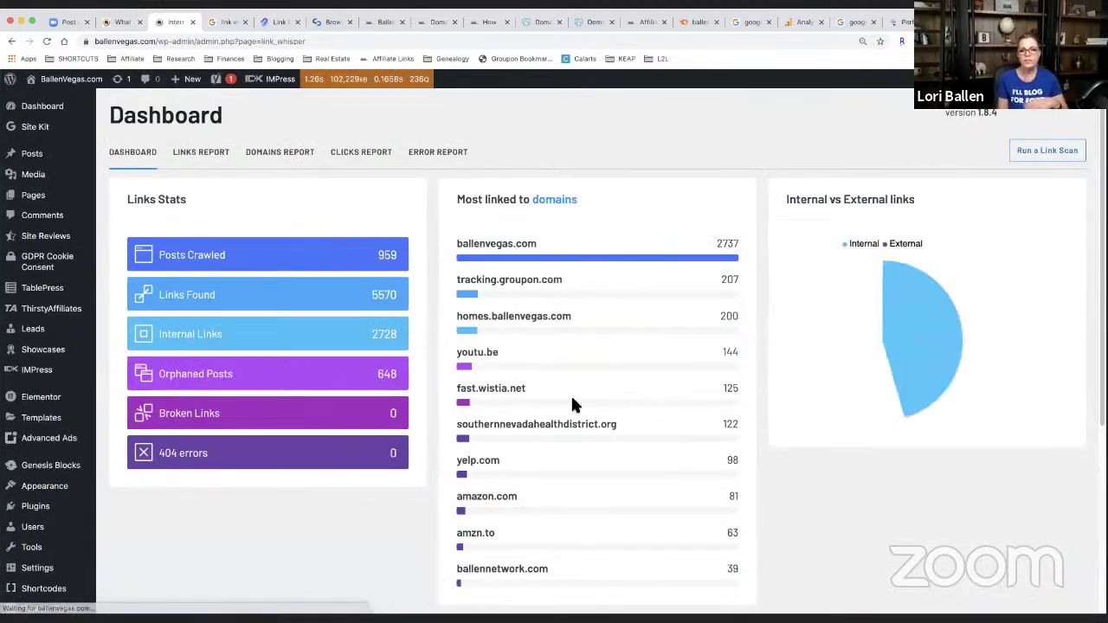
pyautogui.scroll(-1, 572, 404)
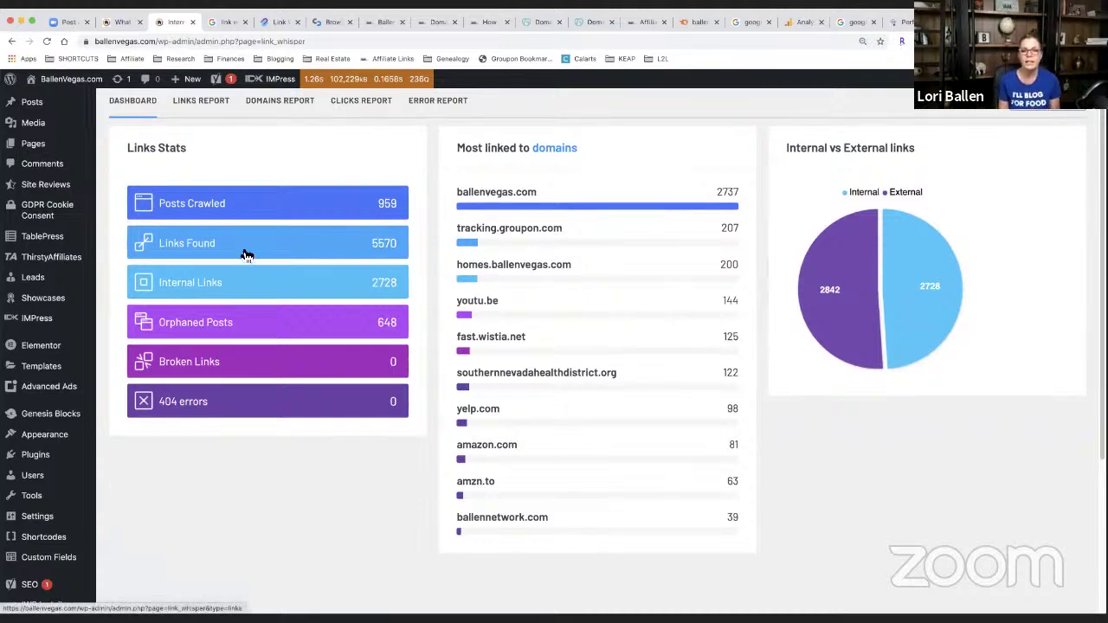
pyautogui.scroll(1, 252, 376)
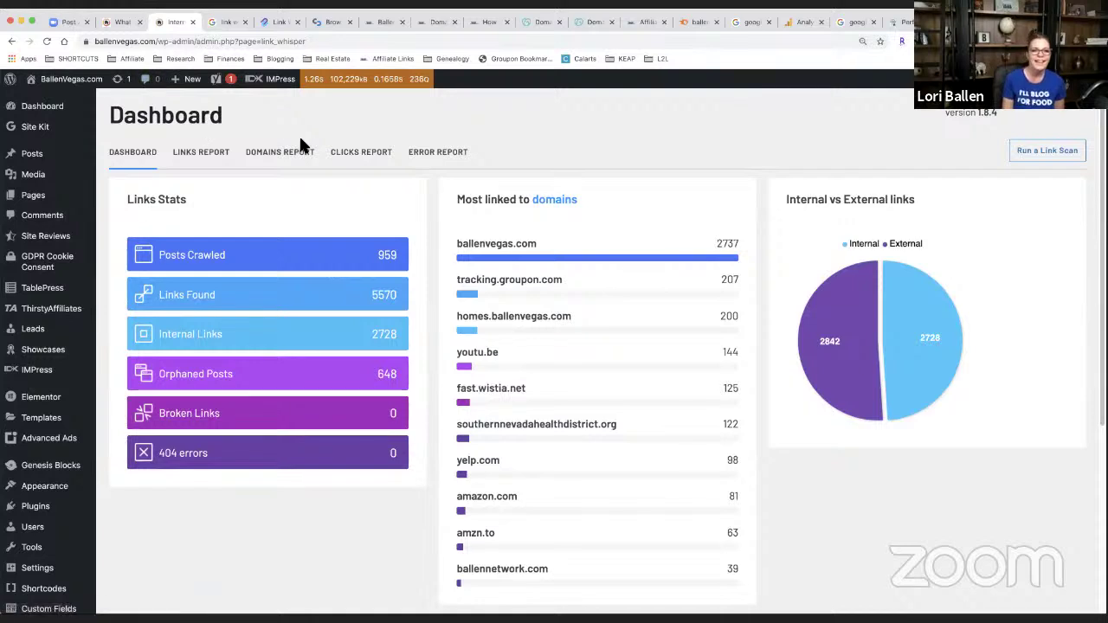
# Open Link Whisper's Auto-Linking page and examine its keyword and link fields for creating an auto-link rule
pyautogui.scroll(-1, 173, 177)
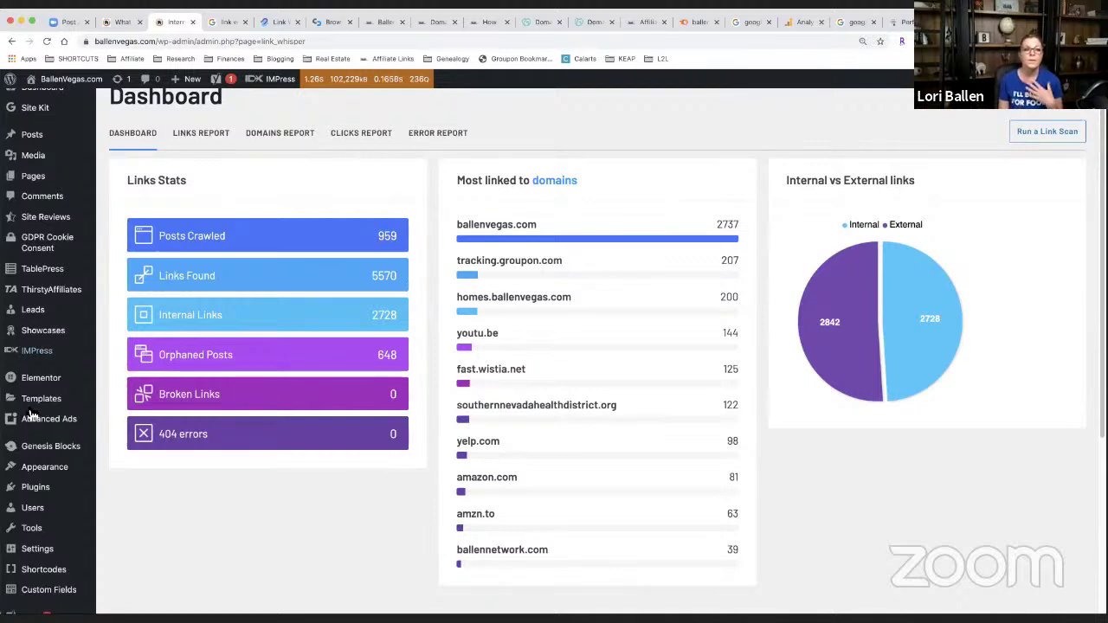
pyautogui.scroll(-3, 78, 364)
pyautogui.scroll(-3, 79, 472)
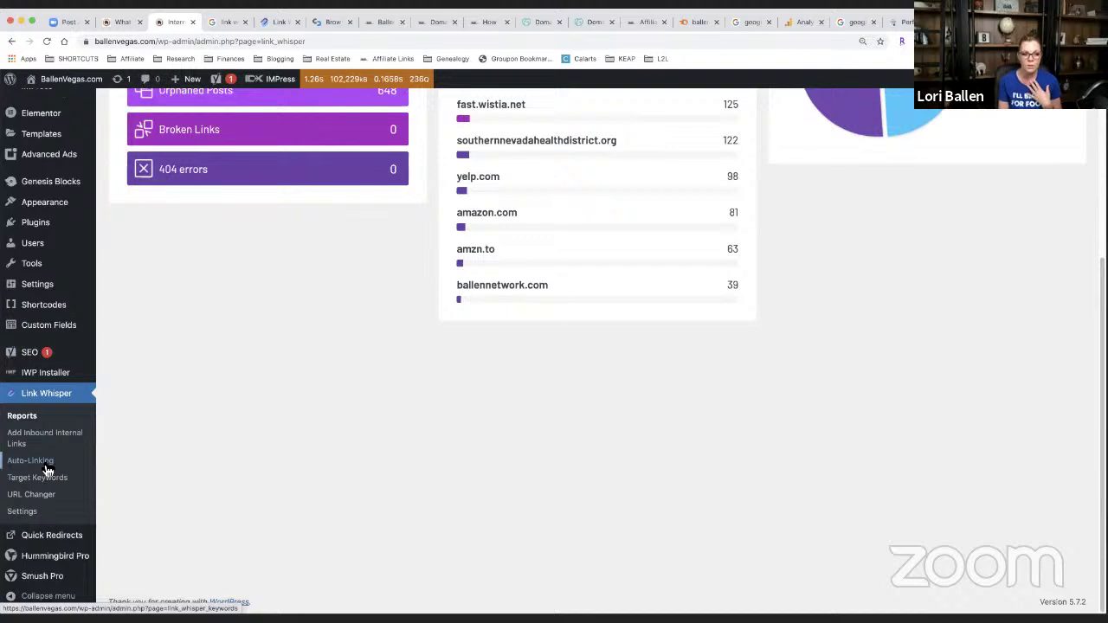
pyautogui.click(46, 471)
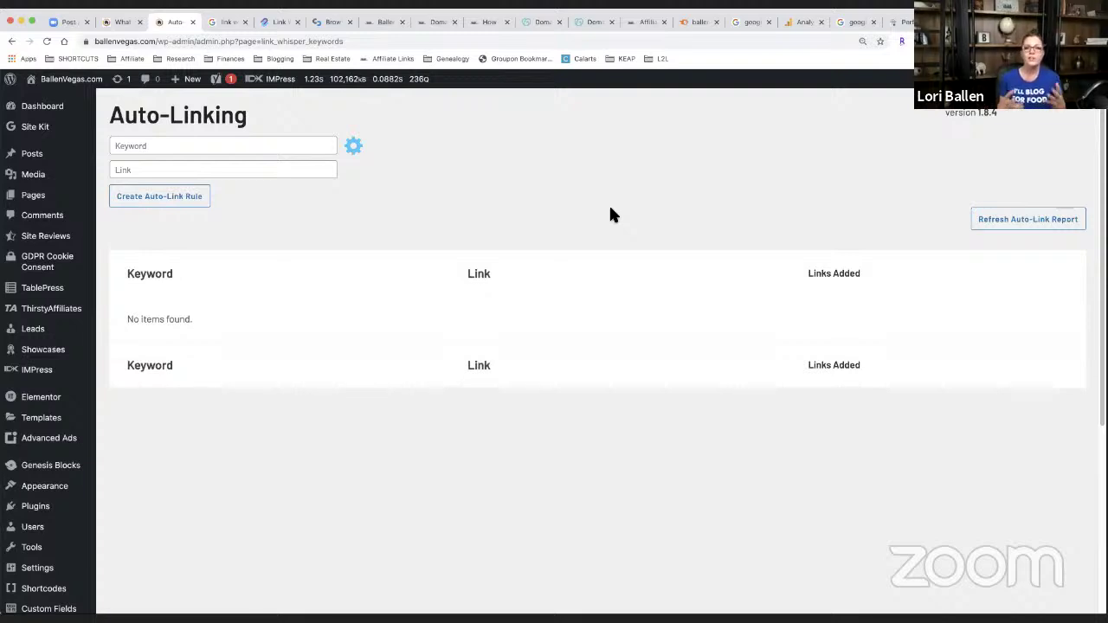
pyautogui.click(185, 149)
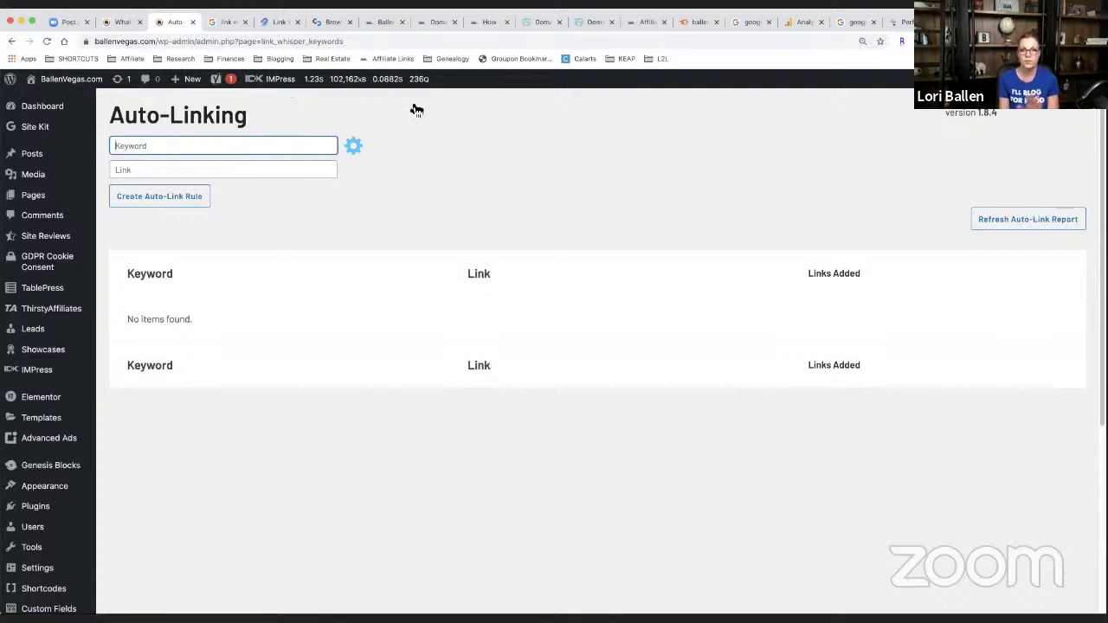
pyautogui.scroll(-5, 87, 422)
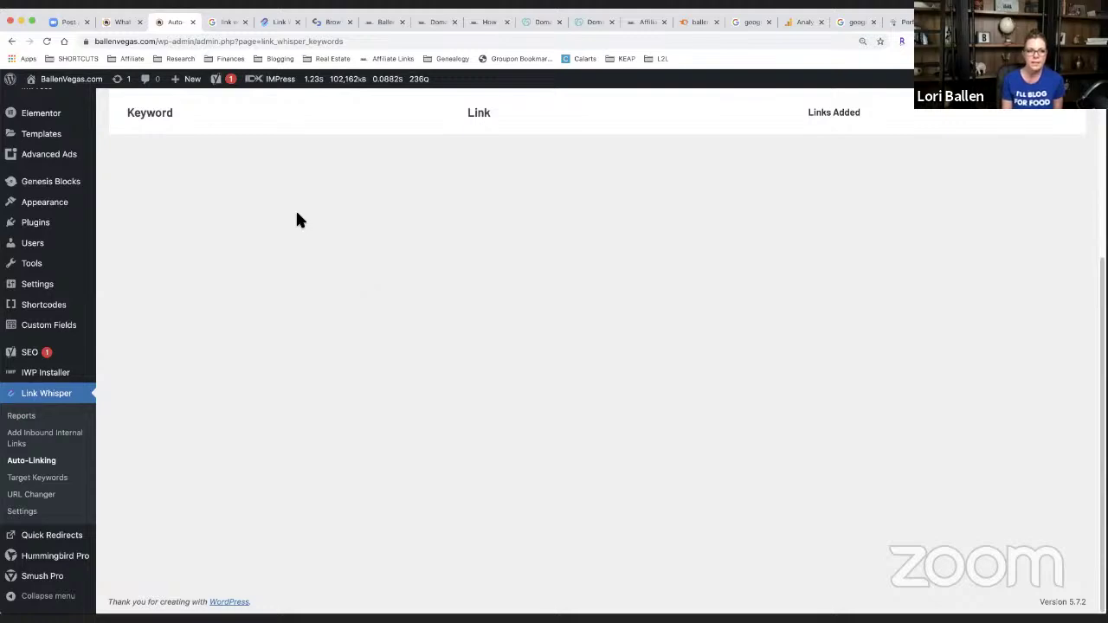
# Switch to the post about rents during a correcting real estate market and open it in the WordPress editor
pyautogui.click(114, 22)
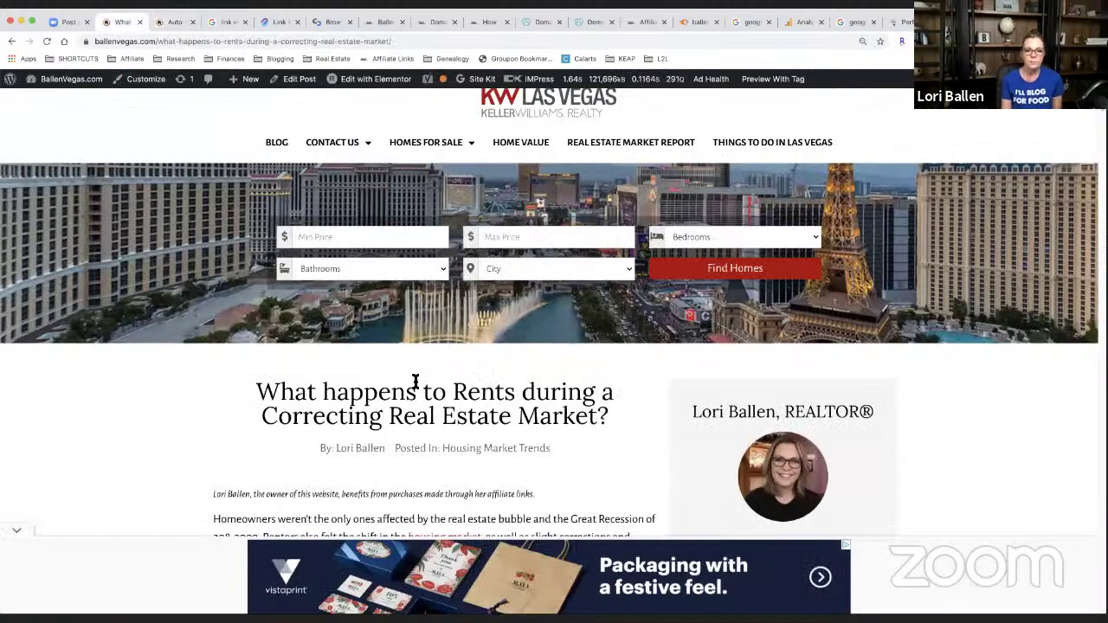
pyautogui.scroll(-3, 413, 384)
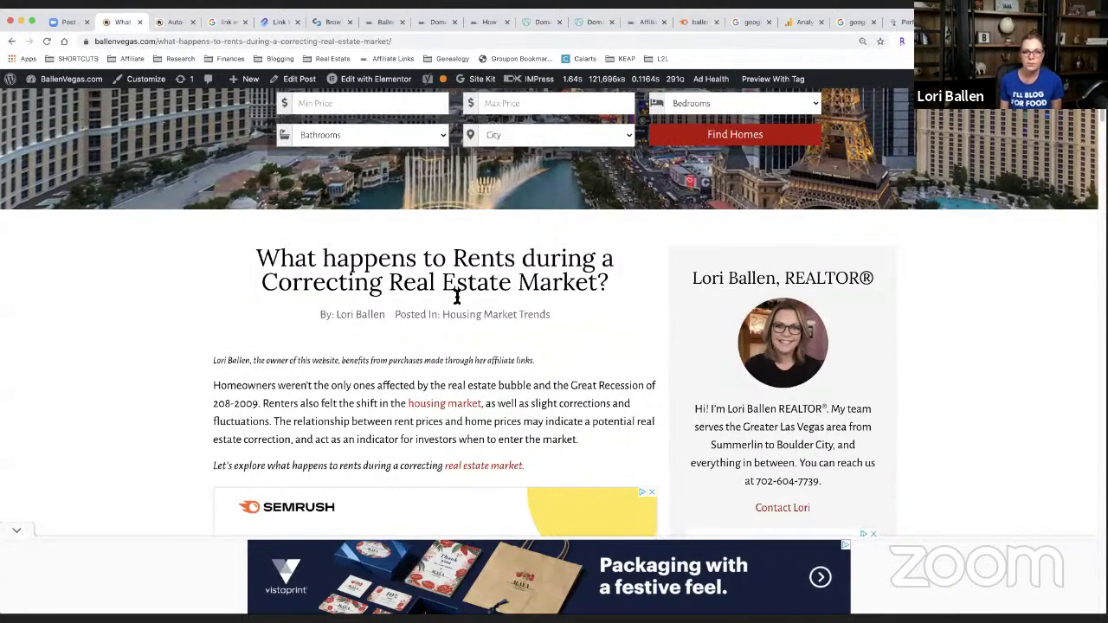
pyautogui.click(298, 81)
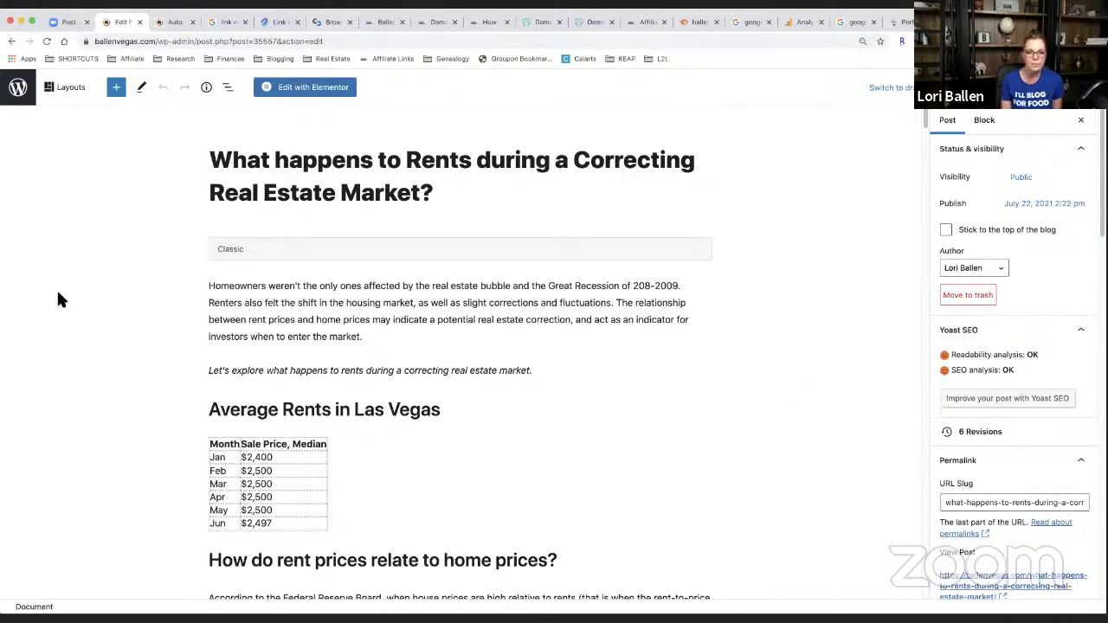
# Find the Link Whisper Suggested Links section below the post and examine the suggested internal outbound links
pyautogui.scroll(-3, 117, 285)
pyautogui.scroll(-20, 645, 325)
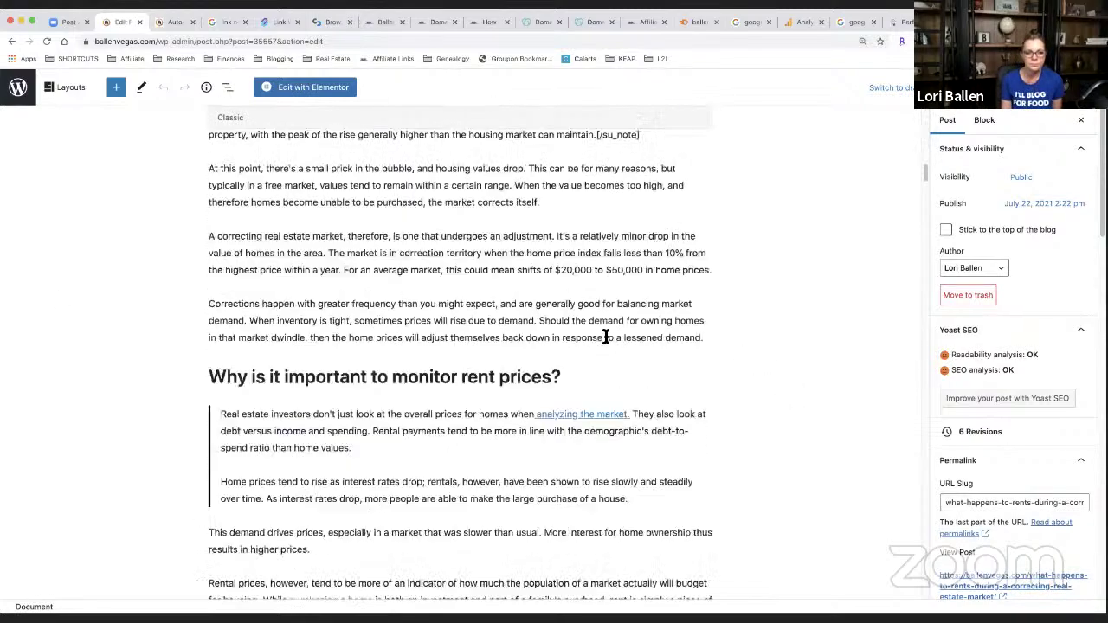
pyautogui.scroll(7, 598, 329)
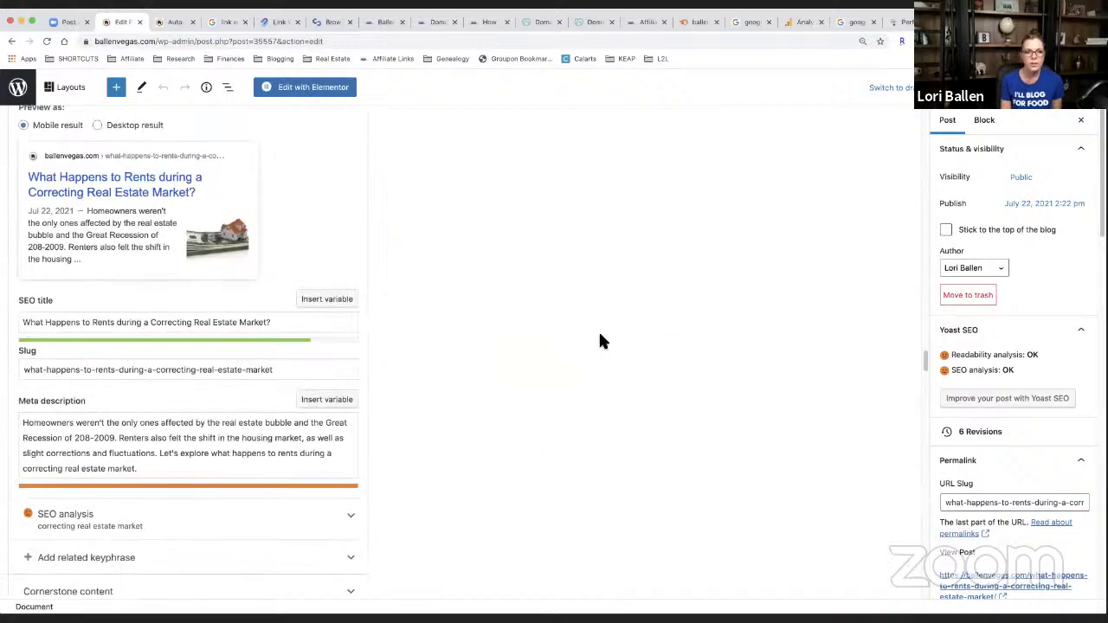
pyautogui.scroll(-4, 598, 329)
pyautogui.scroll(5, 600, 336)
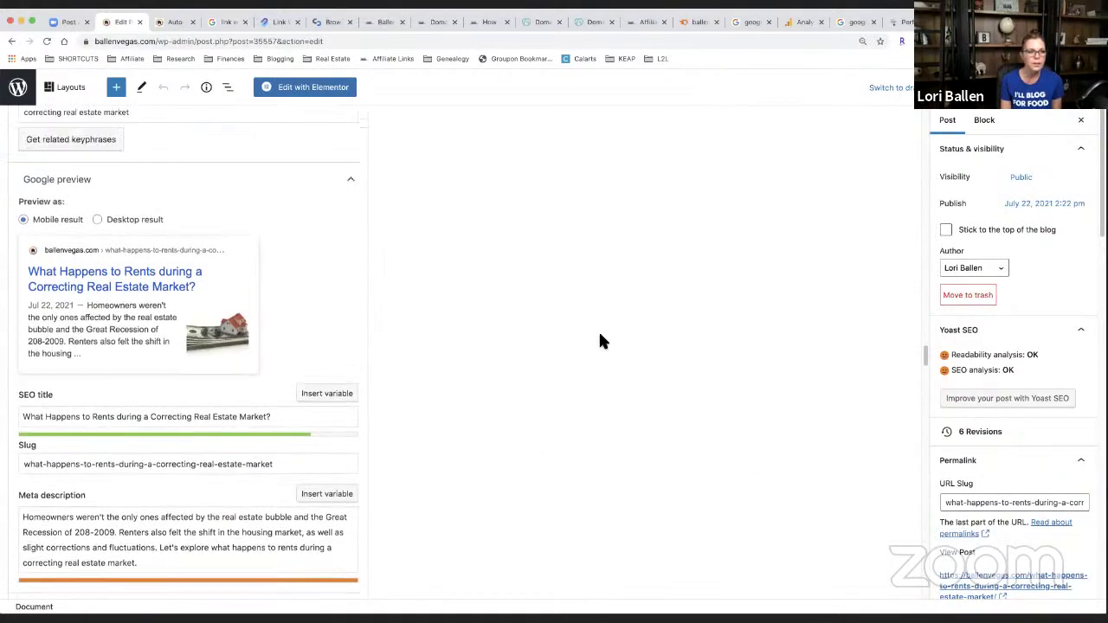
pyautogui.scroll(-10, 600, 336)
pyautogui.scroll(-12, 603, 341)
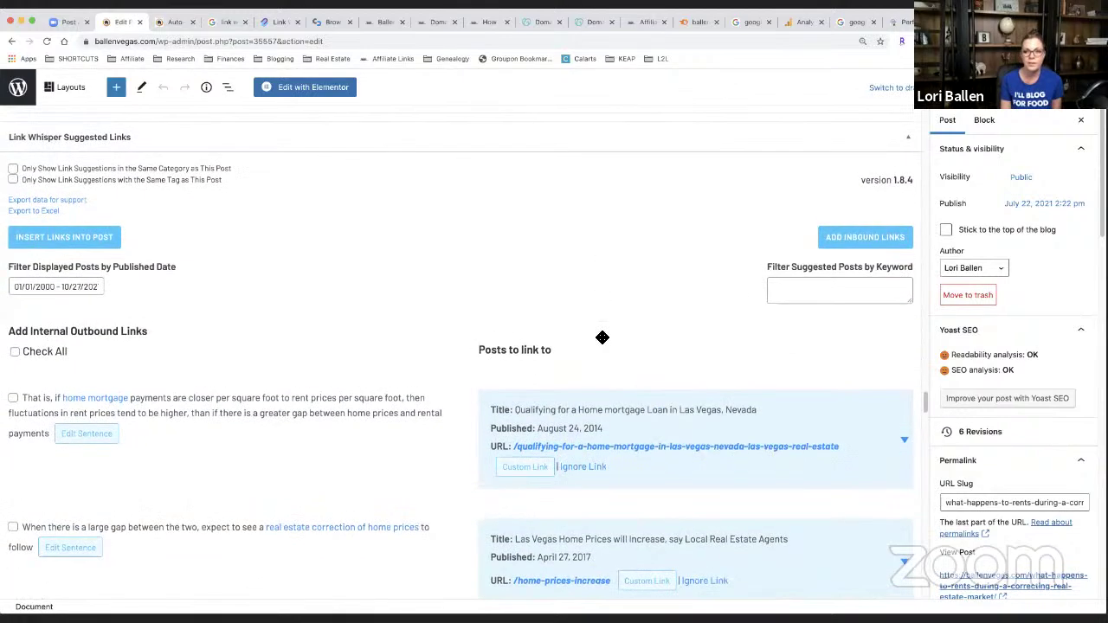
pyautogui.scroll(-2, 602, 338)
pyautogui.scroll(2, 597, 343)
pyautogui.scroll(1, 597, 343)
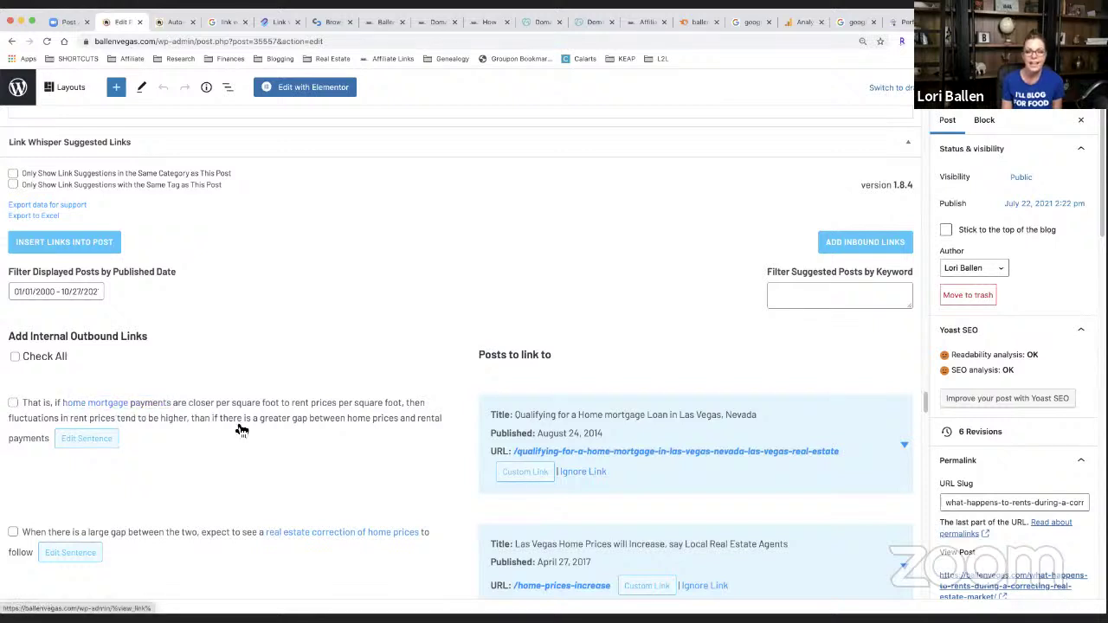
# Open the sentence of the first suggestion, with the "home mortgage" link, for editing
pyautogui.click(89, 449)
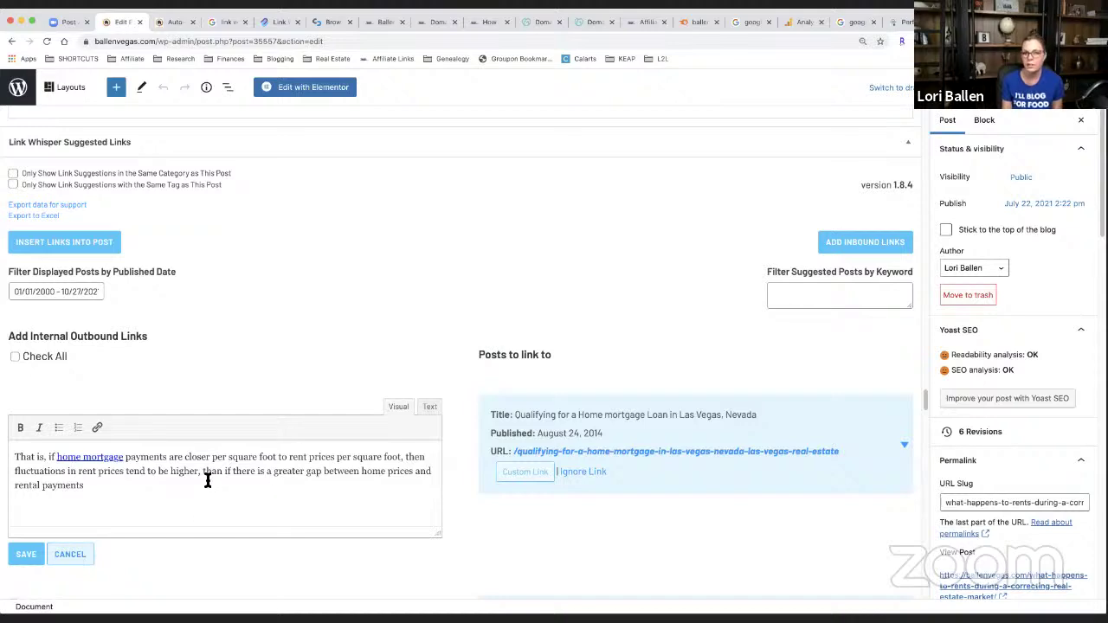
pyautogui.scroll(3, 208, 407)
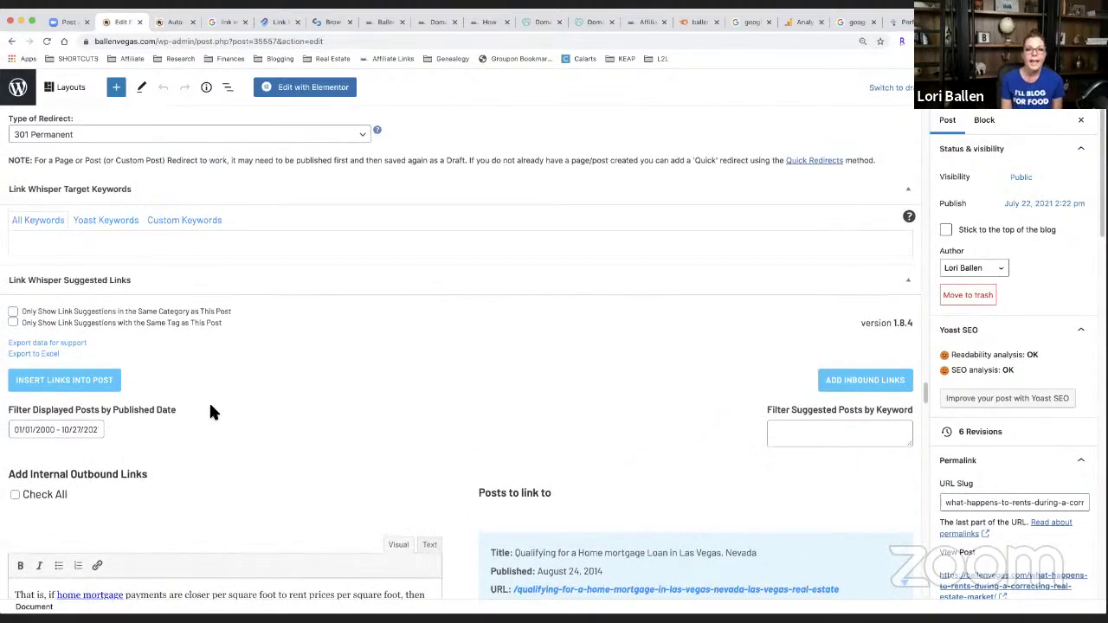
pyautogui.scroll(-1, 212, 411)
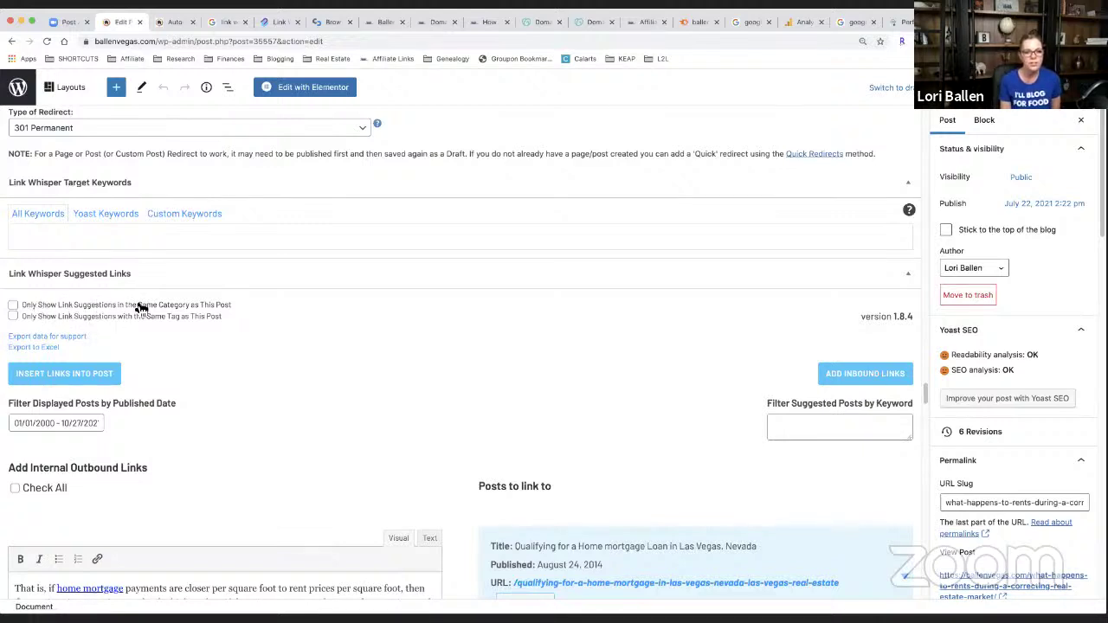
# Show only link suggestions in the same category as this post and review the suggested target posts
pyautogui.click(16, 306)
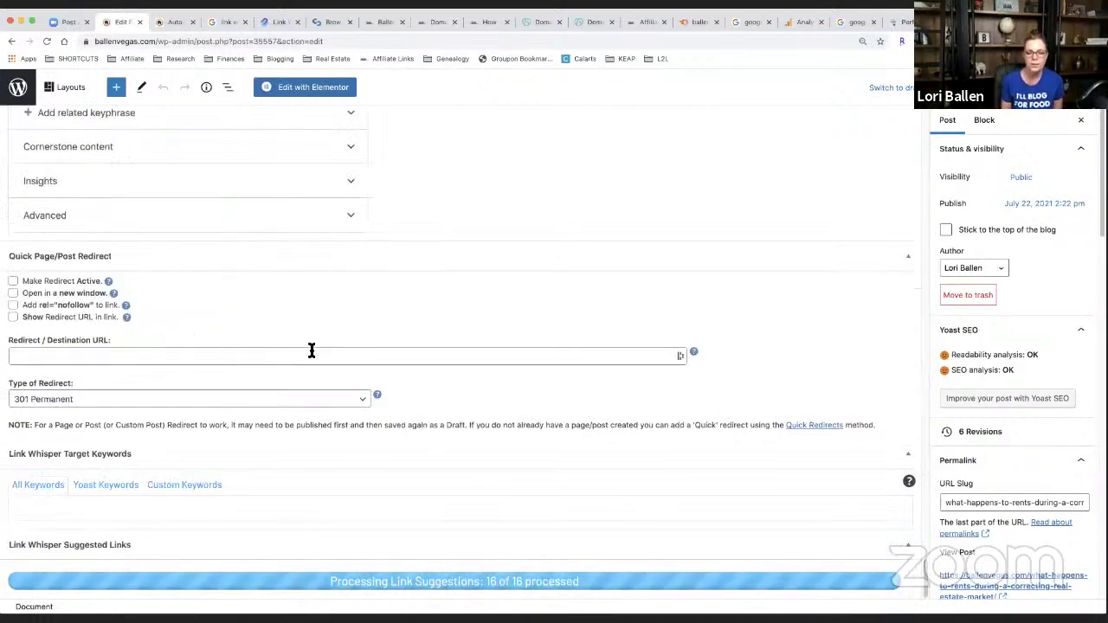
pyautogui.scroll(-3, 312, 351)
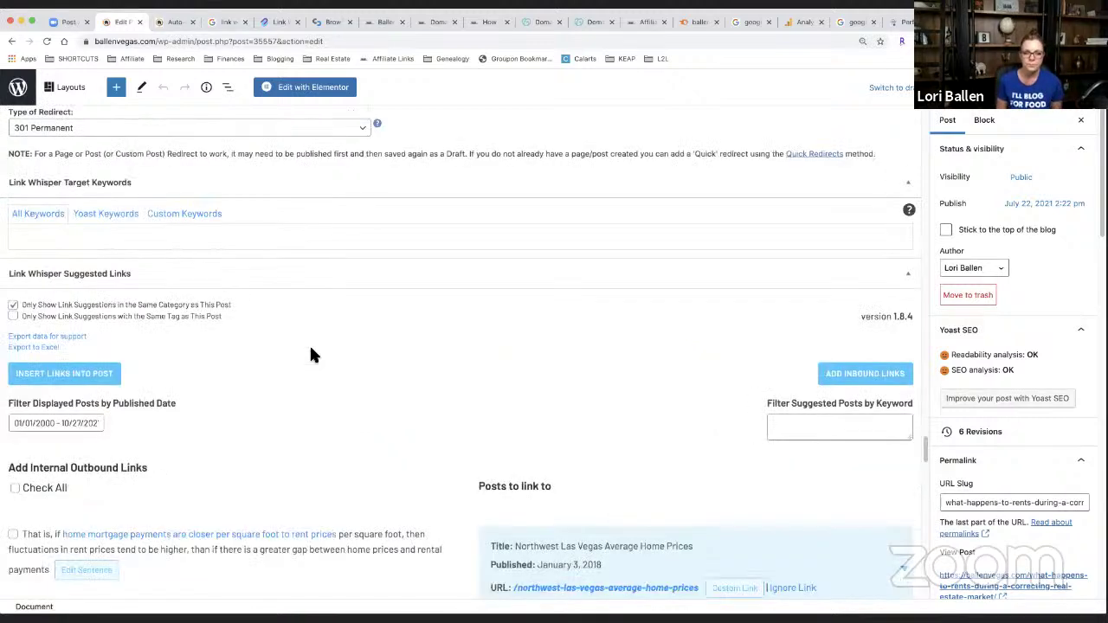
pyautogui.scroll(-3, 310, 346)
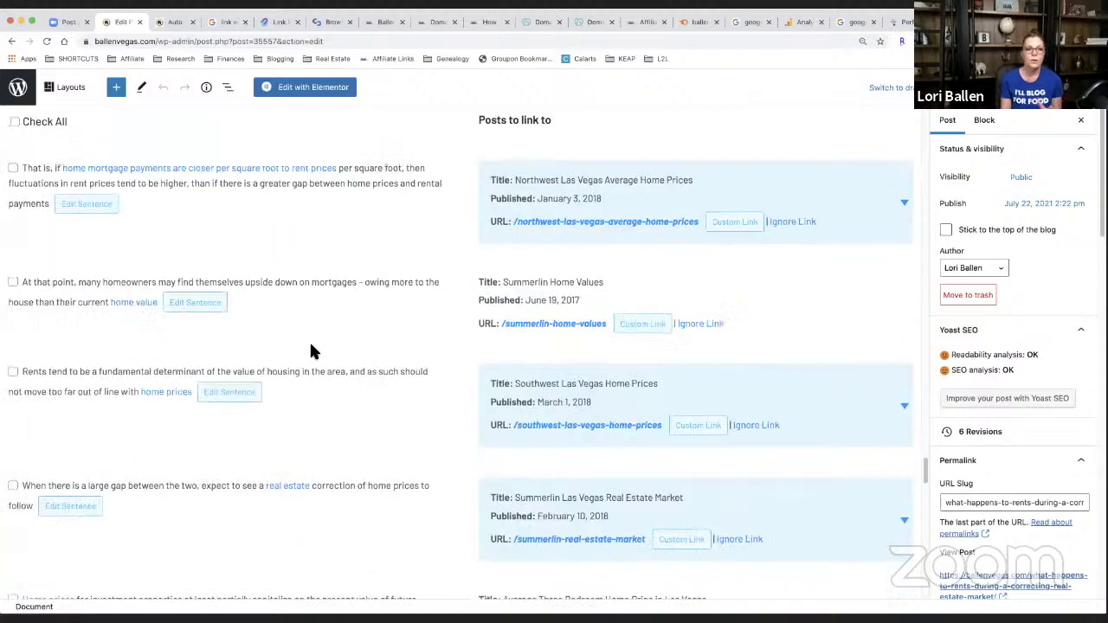
pyautogui.scroll(-1, 525, 344)
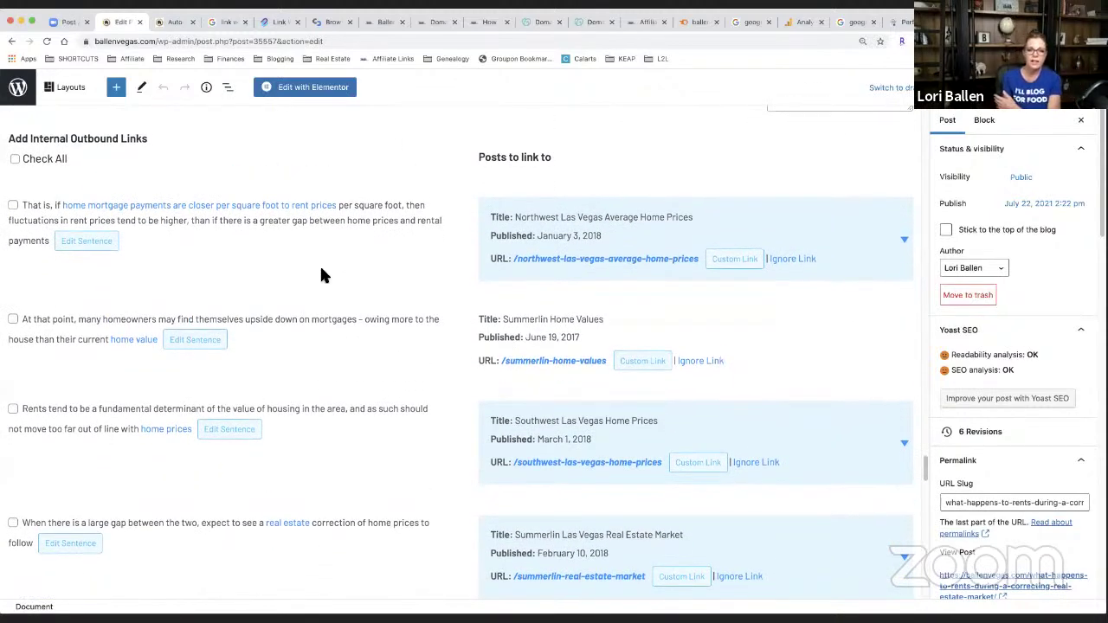
pyautogui.scroll(2, 303, 317)
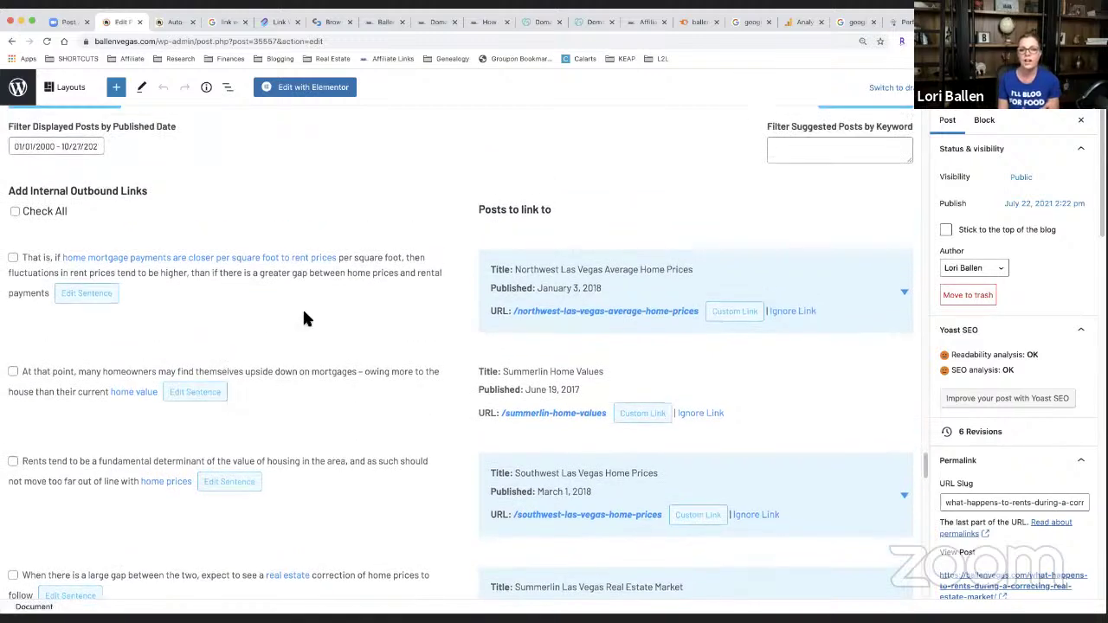
pyautogui.scroll(3, 303, 320)
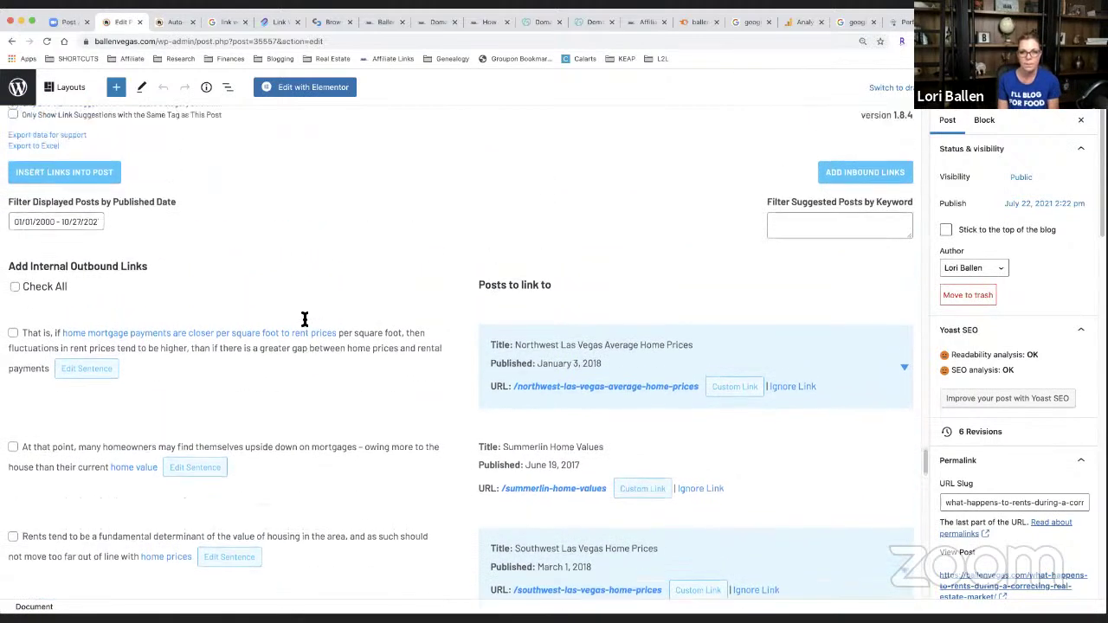
# Remove the same-category restriction from the link suggestions and look over the export and link insertion options
pyautogui.scroll(4, 117, 281)
pyautogui.click(13, 295)
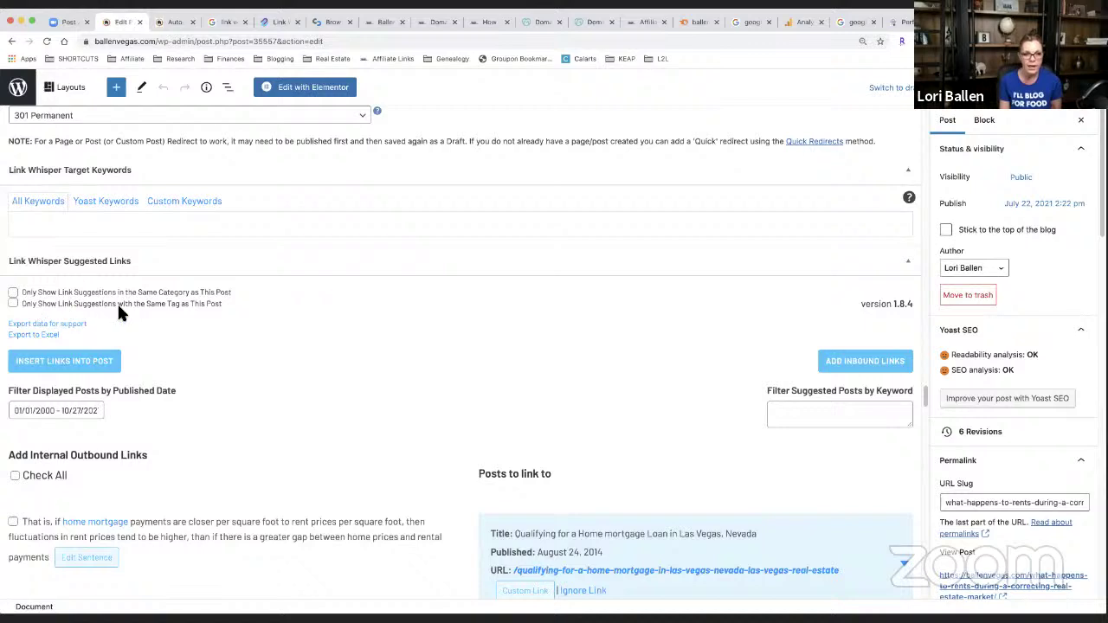
pyautogui.scroll(-1, 188, 312)
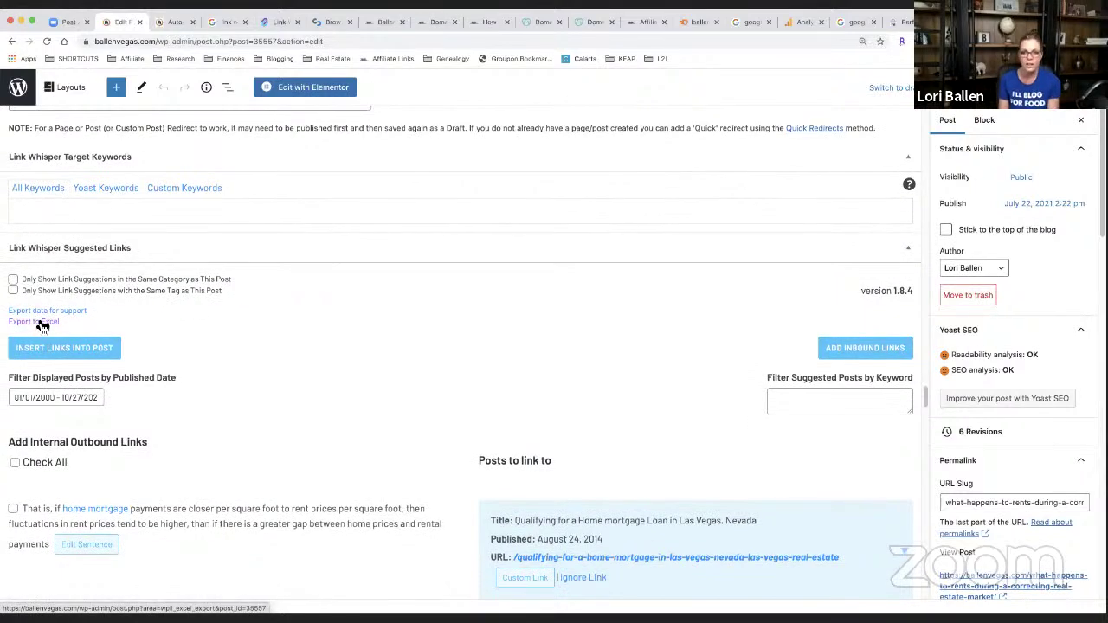
pyautogui.scroll(-2, 554, 243)
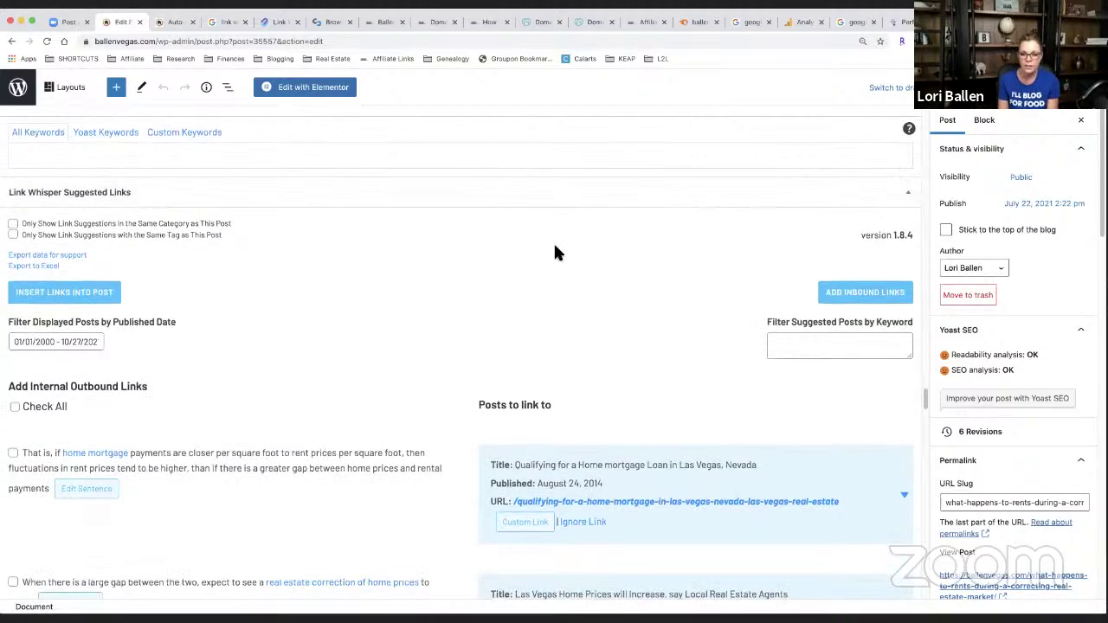
pyautogui.scroll(-1, 896, 398)
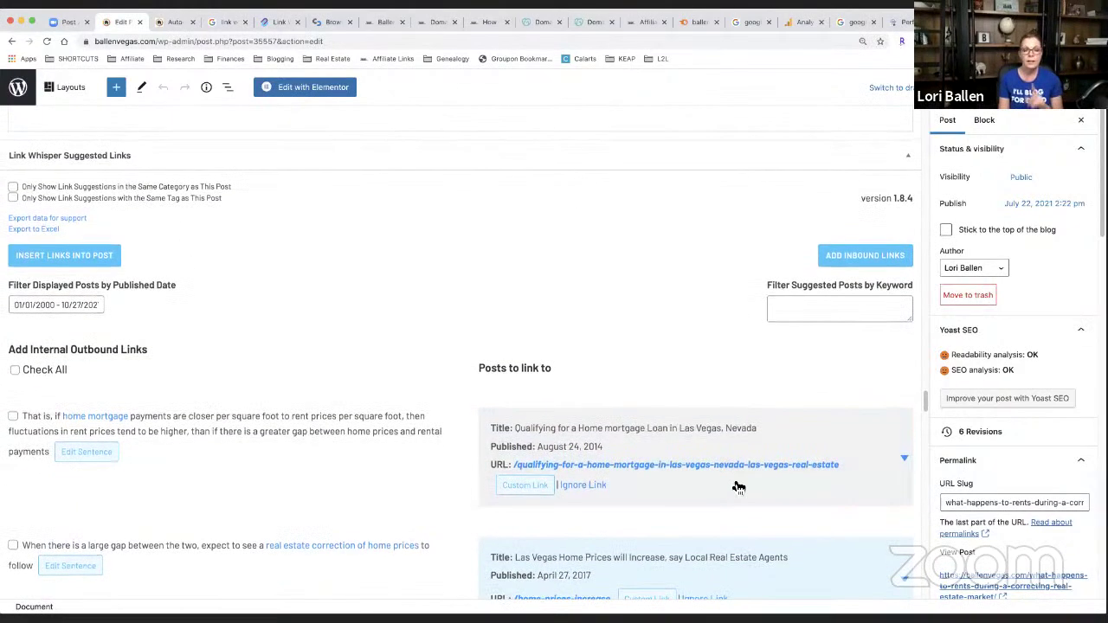
# Select the "home mortgage" suggestion that links to the post on qualifying for a home mortgage loan in Las Vegas
pyautogui.scroll(-4, 739, 346)
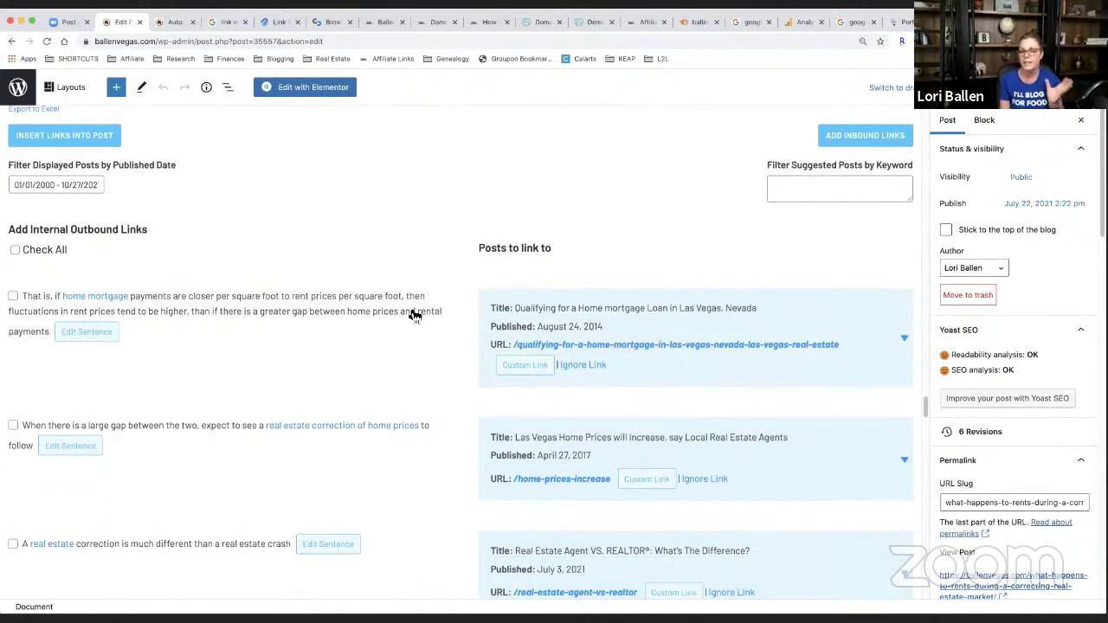
pyautogui.scroll(-2, 389, 286)
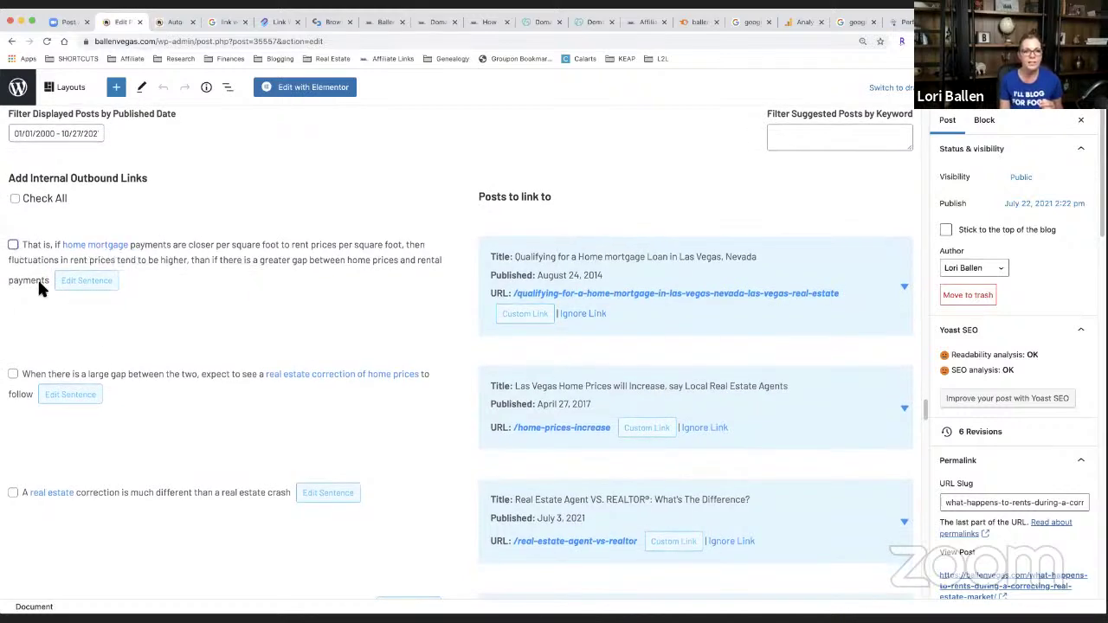
pyautogui.scroll(-3, 167, 351)
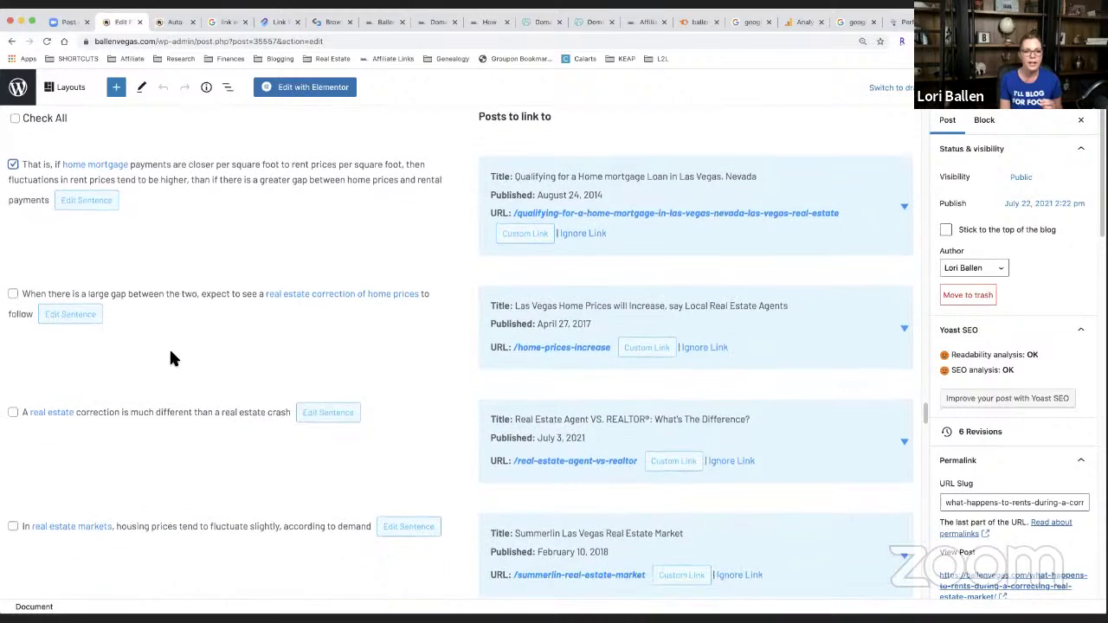
# Open a custom link for the "real estate correction of home prices" suggestion and search the site's posts for "increase"
pyautogui.scroll(-1, 171, 355)
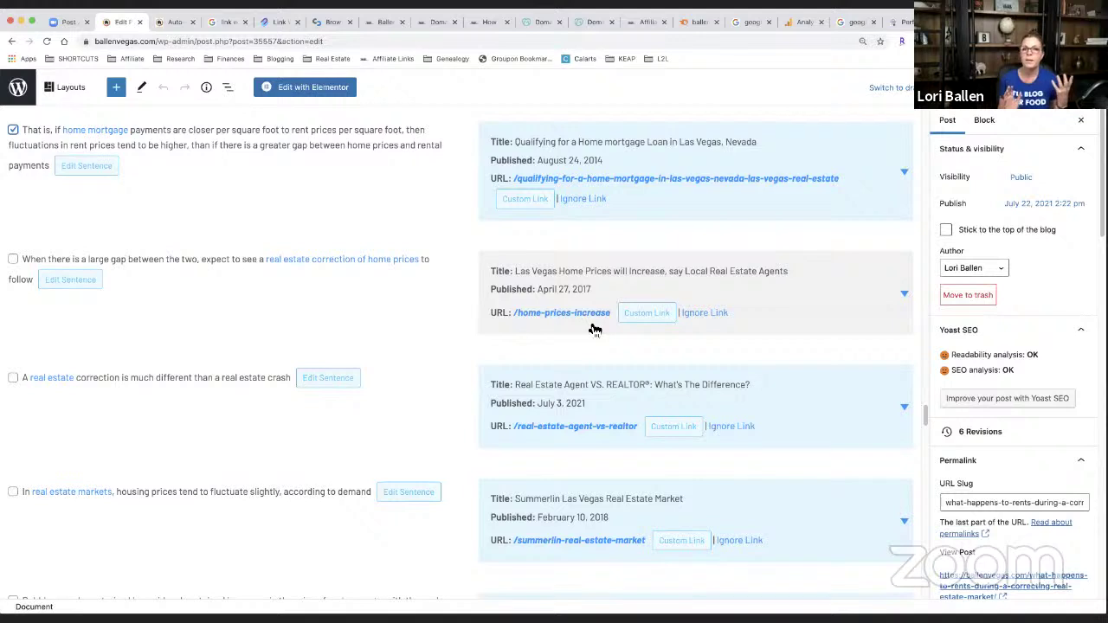
pyautogui.scroll(-1, 641, 294)
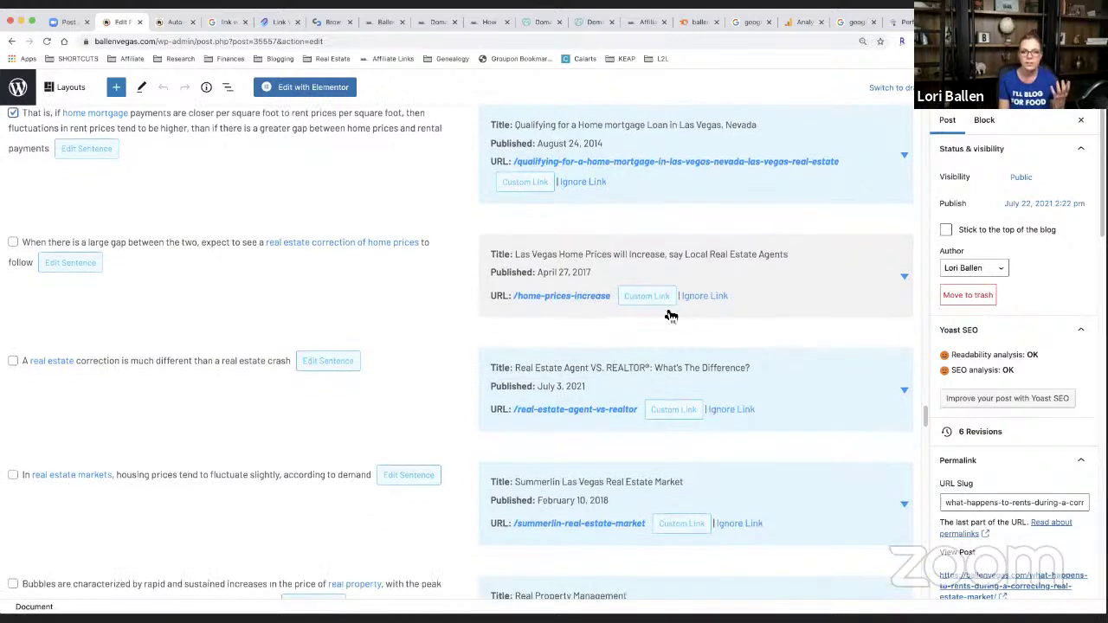
pyautogui.click(658, 299)
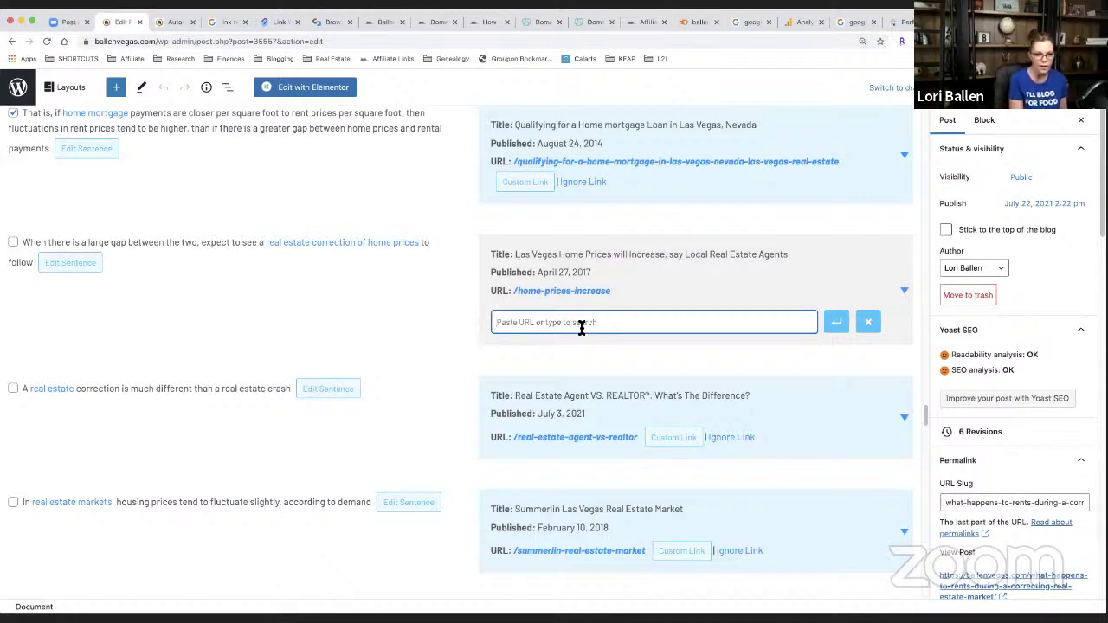
pyautogui.write('incre')
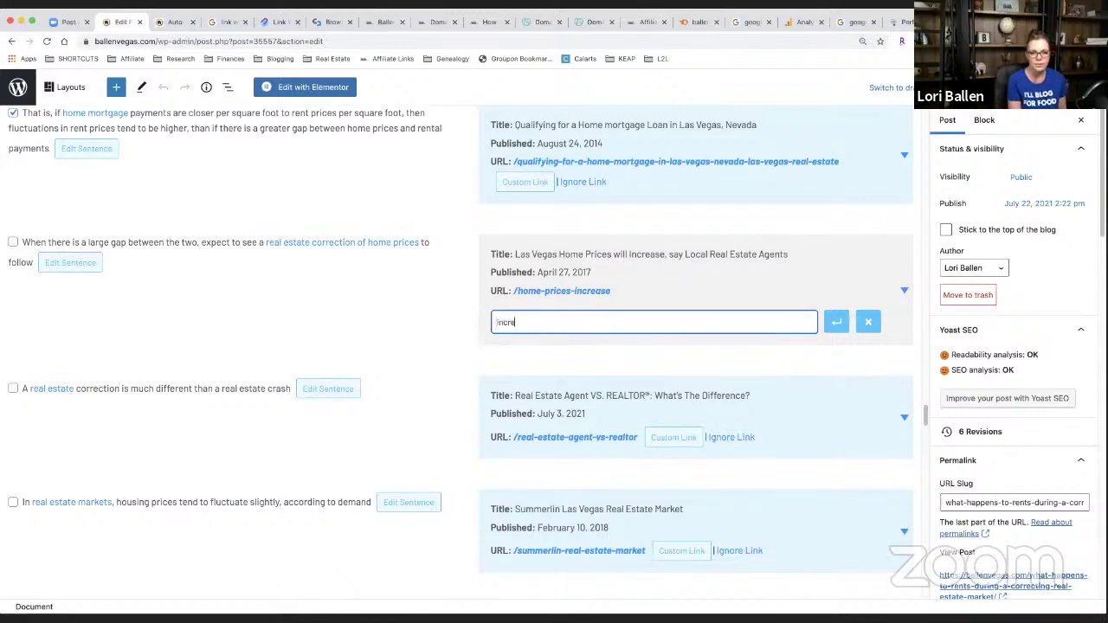
pyautogui.write('ase')
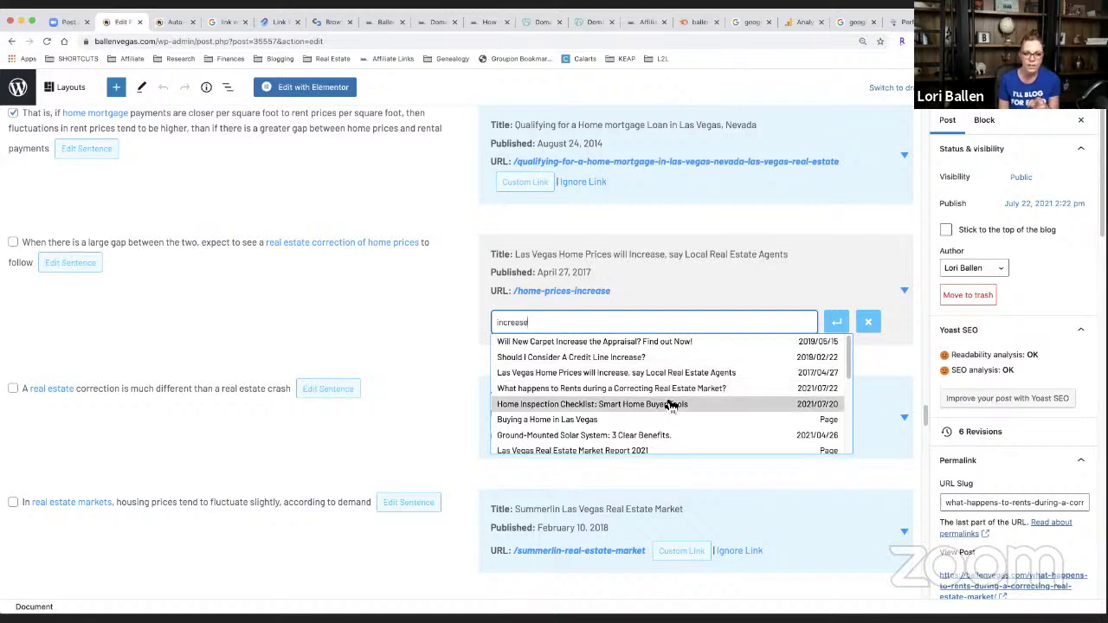
# Search for "correcting" instead, set "What happens to Rents during a Correcting Real Estate Market?" as the custom link target, and select that suggestion
pyautogui.moveTo(540, 321); pyautogui.dragTo(476, 318)
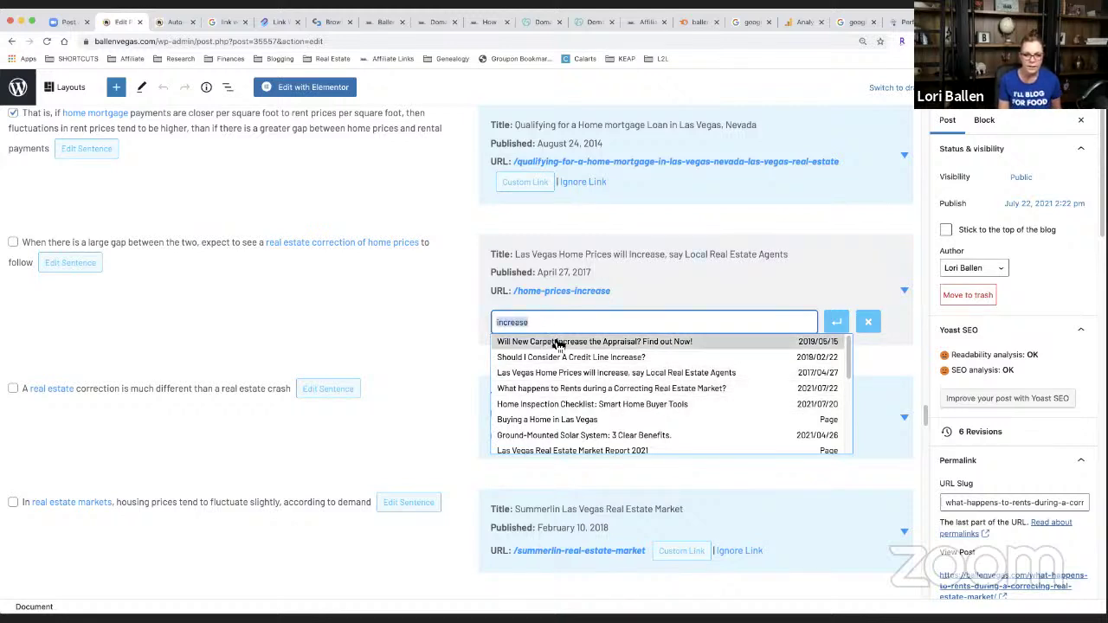
pyautogui.write('corre')
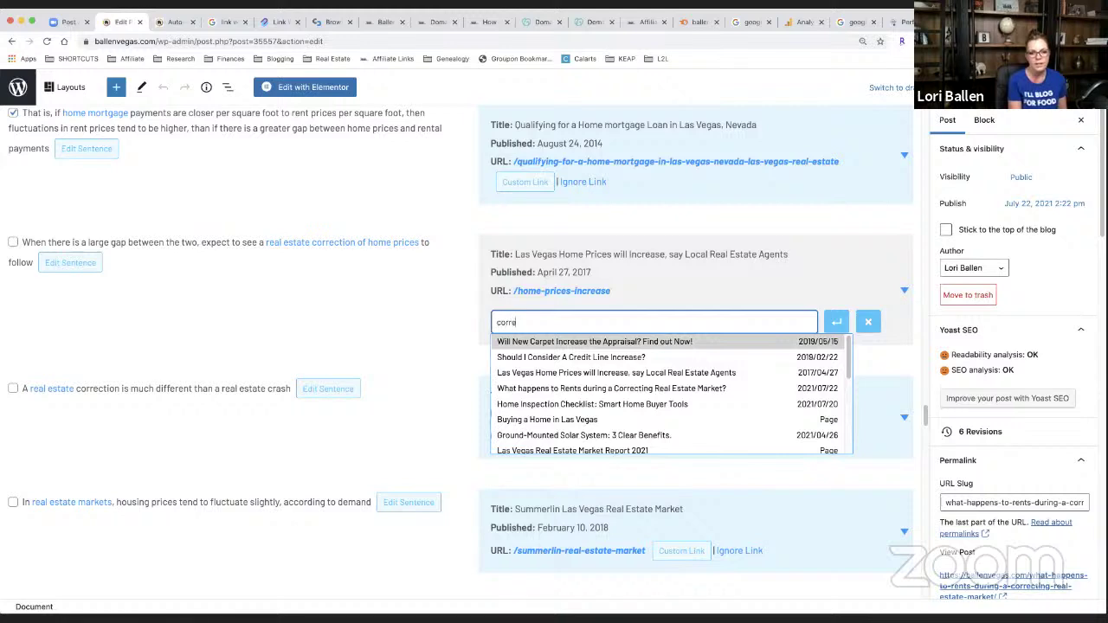
pyautogui.write('cting')
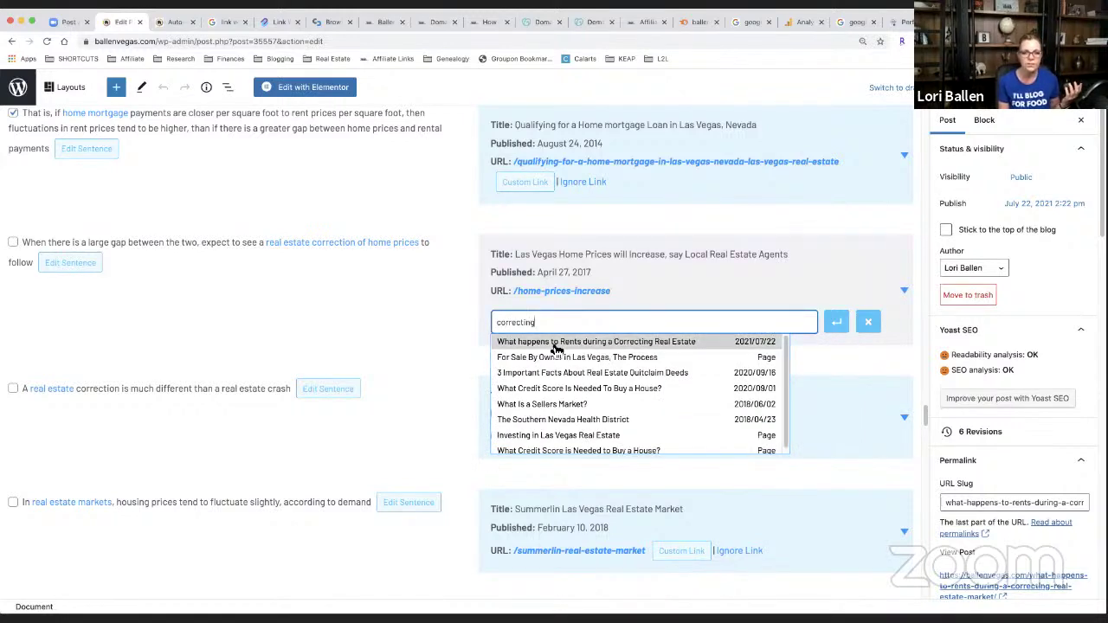
pyautogui.click(698, 346)
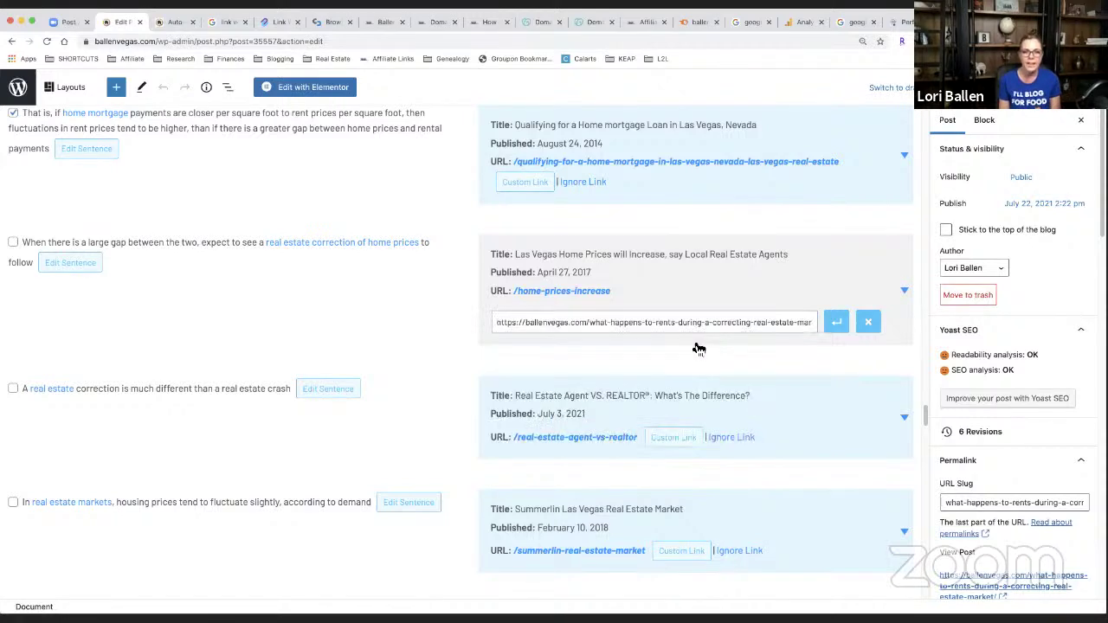
pyautogui.click(837, 328)
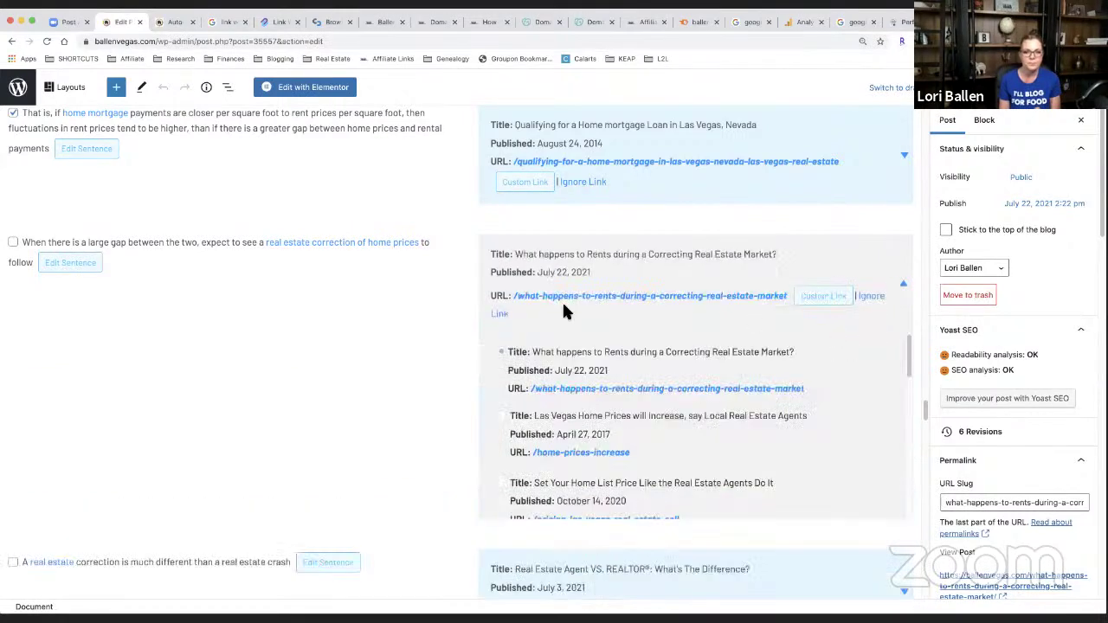
pyautogui.click(14, 244)
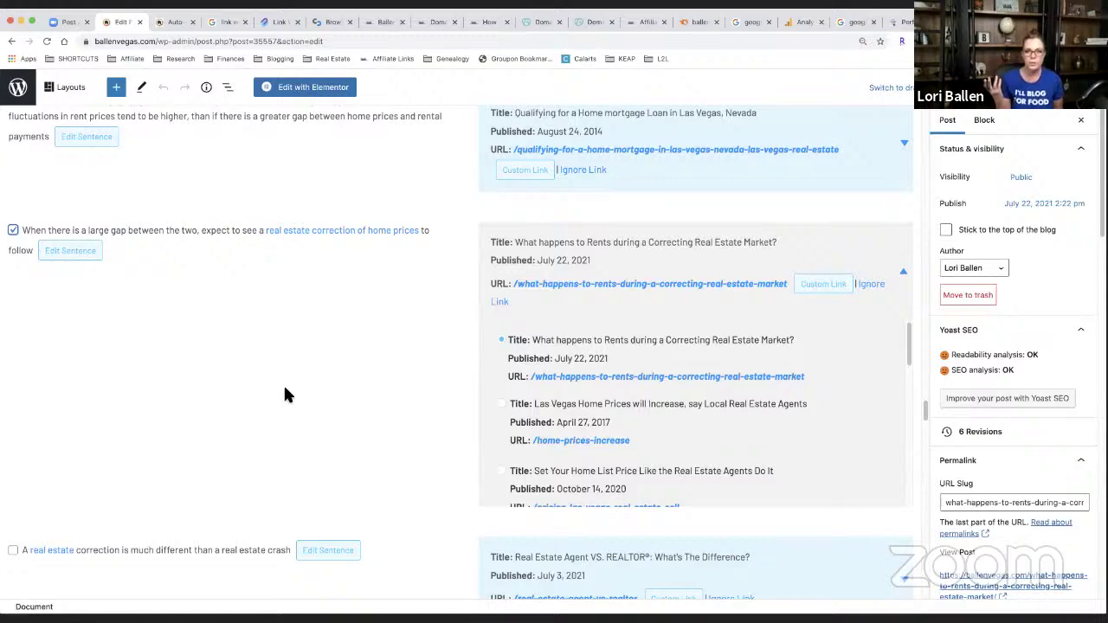
# Look through the alternative targets and remaining suggestions, and insert the selected links into the post
pyautogui.scroll(-2, 610, 390)
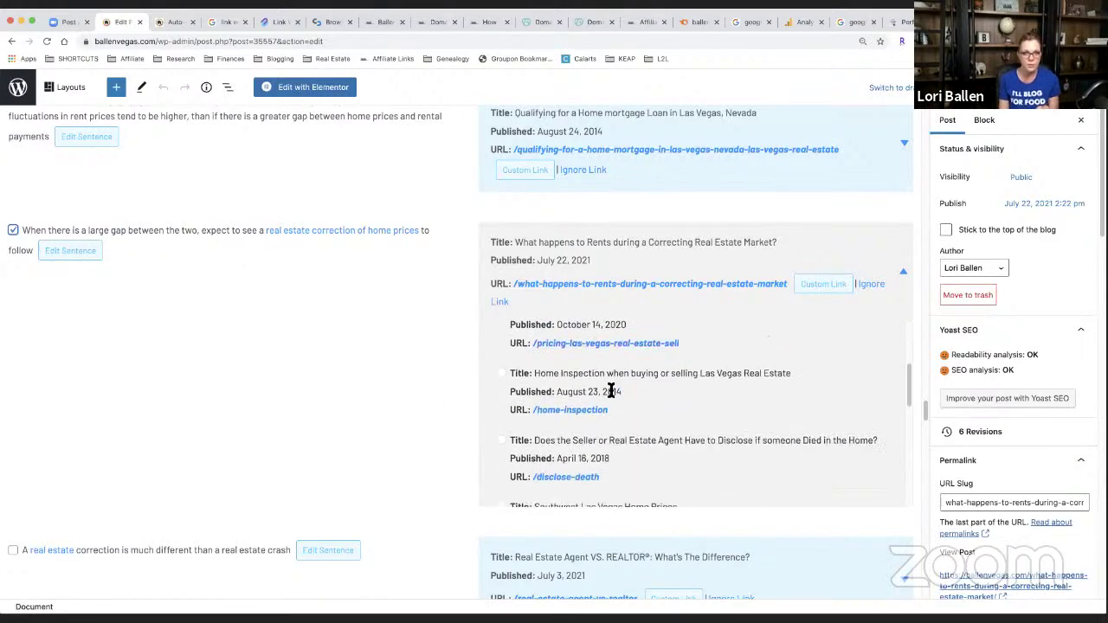
pyautogui.scroll(-1, 446, 392)
pyautogui.scroll(-1, 446, 392)
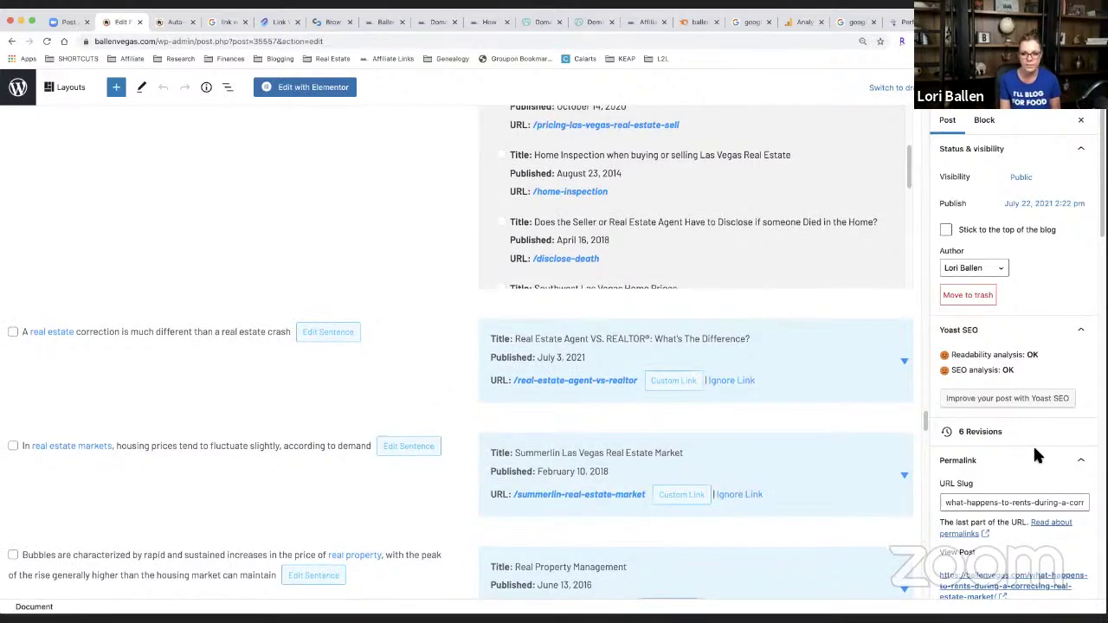
pyautogui.scroll(-1, 192, 347)
pyautogui.scroll(-5, 191, 342)
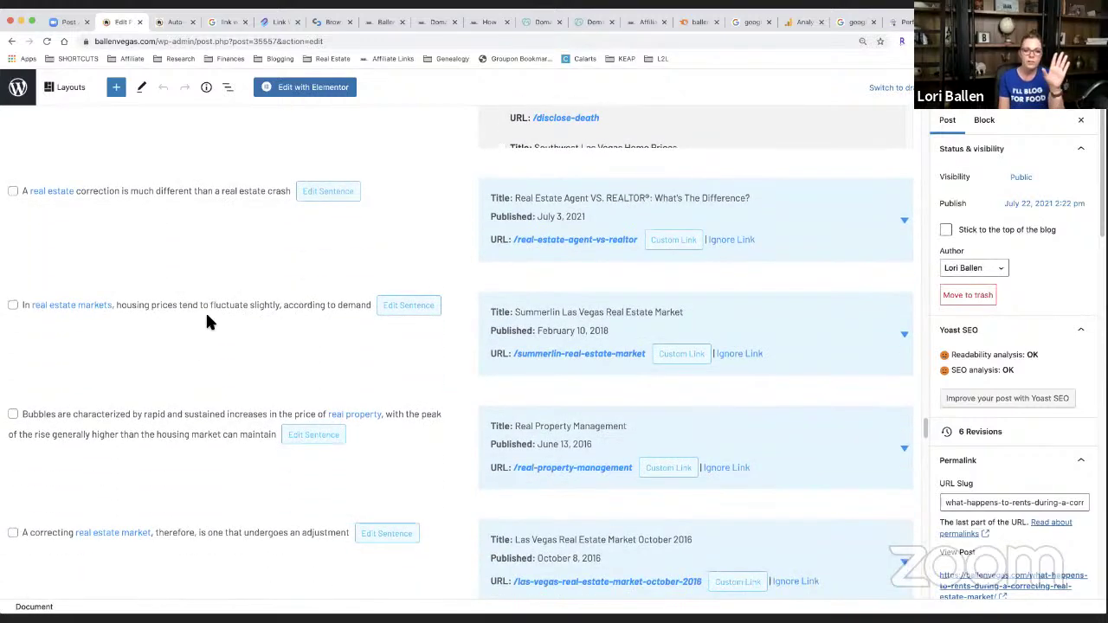
pyautogui.scroll(-8, 215, 325)
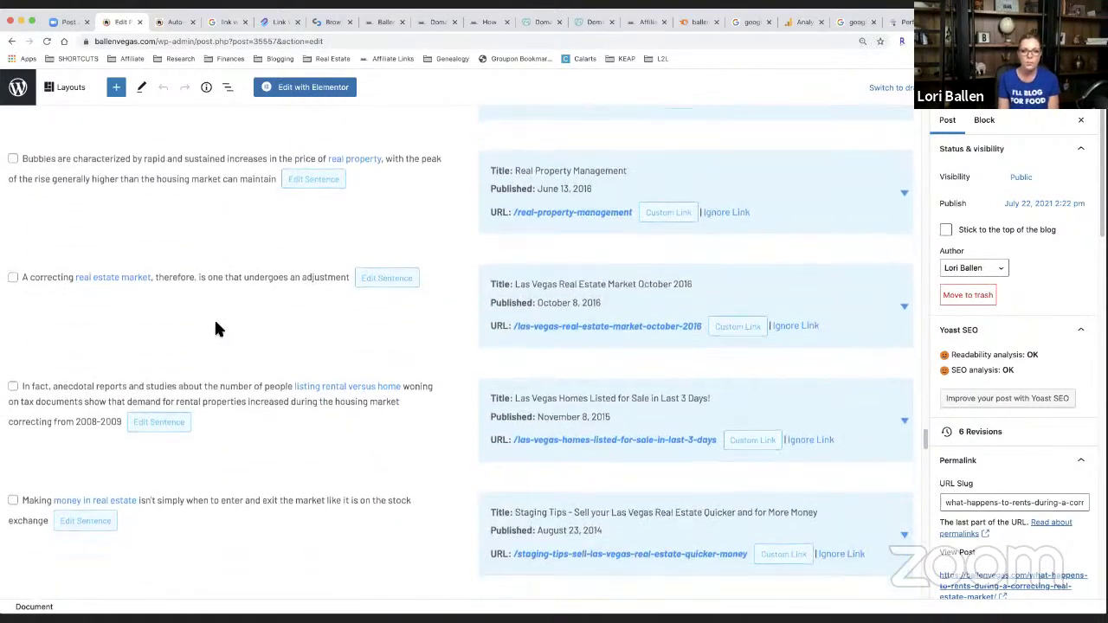
pyautogui.scroll(-3, 223, 326)
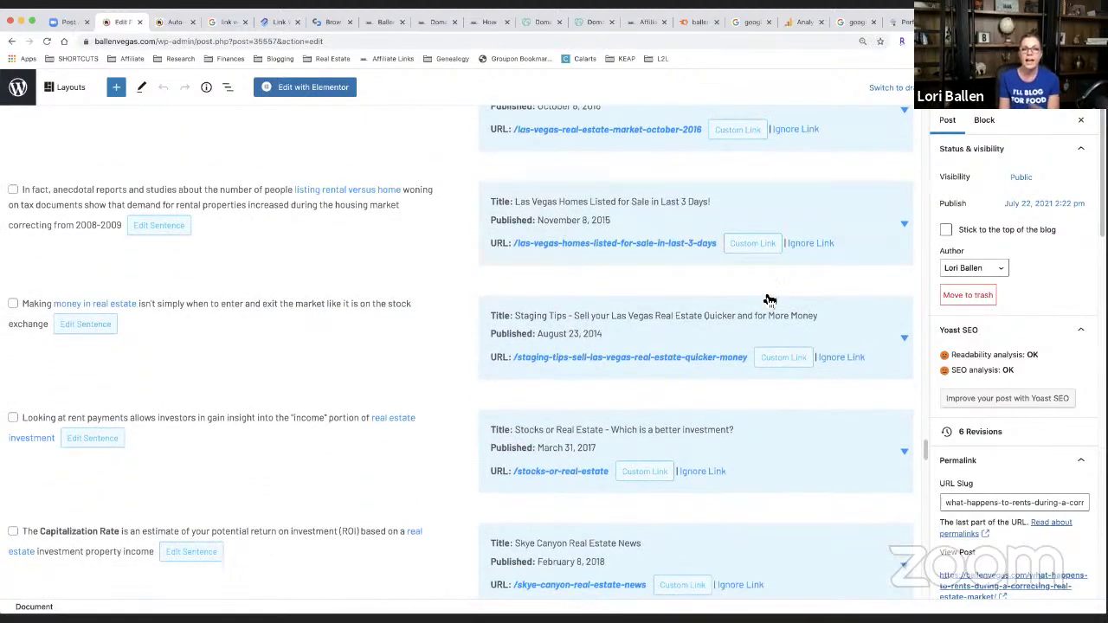
pyautogui.scroll(-5, 753, 300)
pyautogui.scroll(-20, 745, 301)
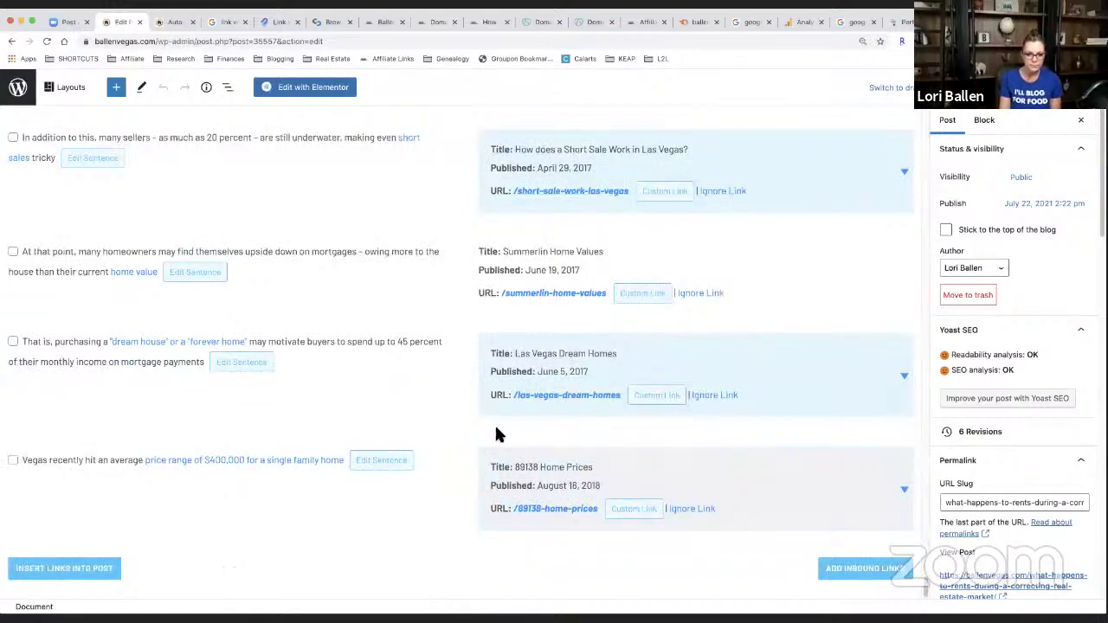
pyautogui.click(54, 570)
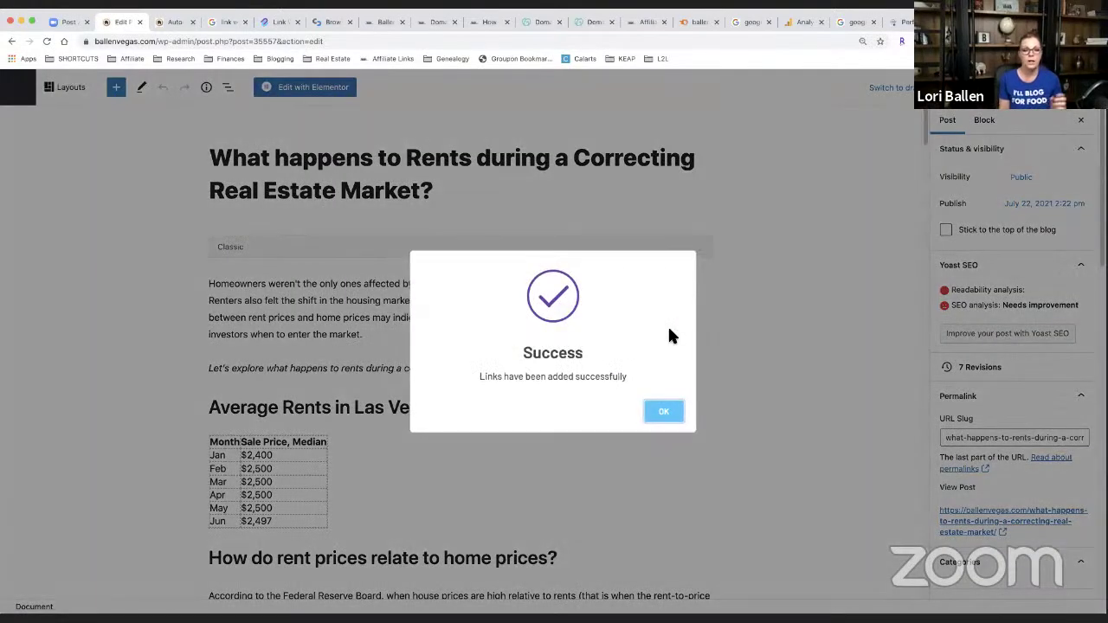
pyautogui.click(662, 413)
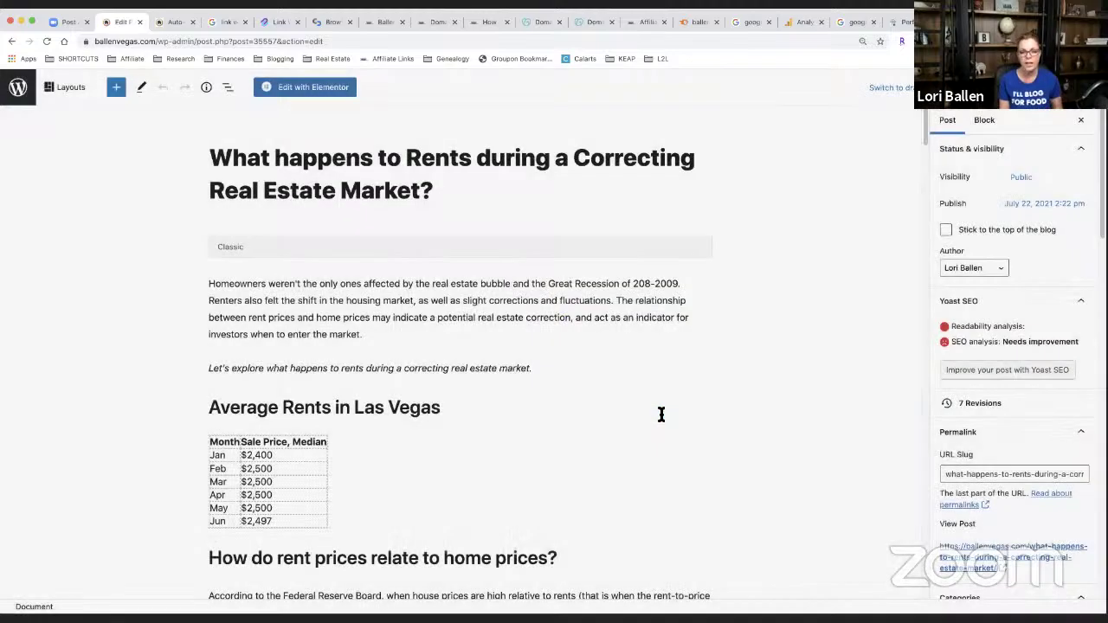
# Review the post's text with its existing links and the remaining outbound link suggestions
pyautogui.scroll(-10, 661, 415)
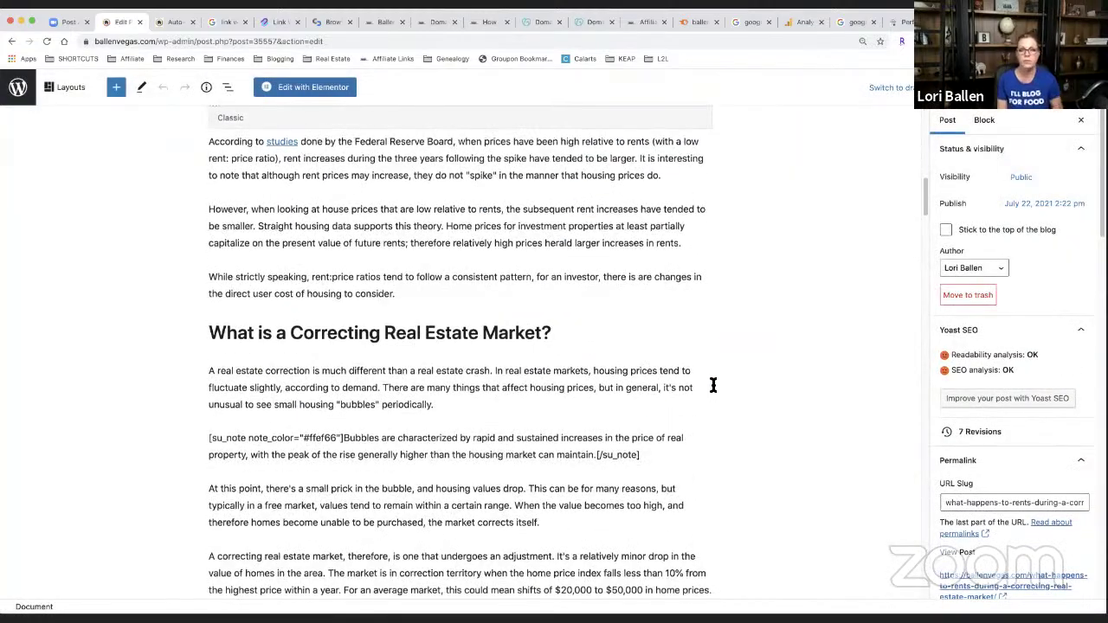
pyautogui.scroll(-7, 713, 384)
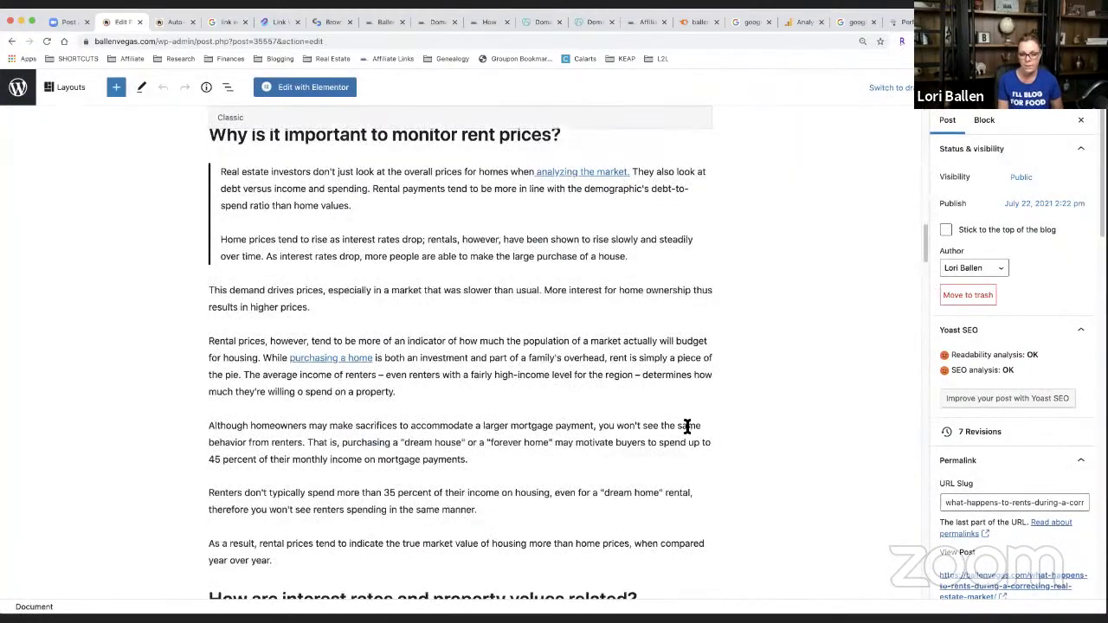
pyautogui.scroll(-8, 615, 475)
pyautogui.scroll(-20, 798, 429)
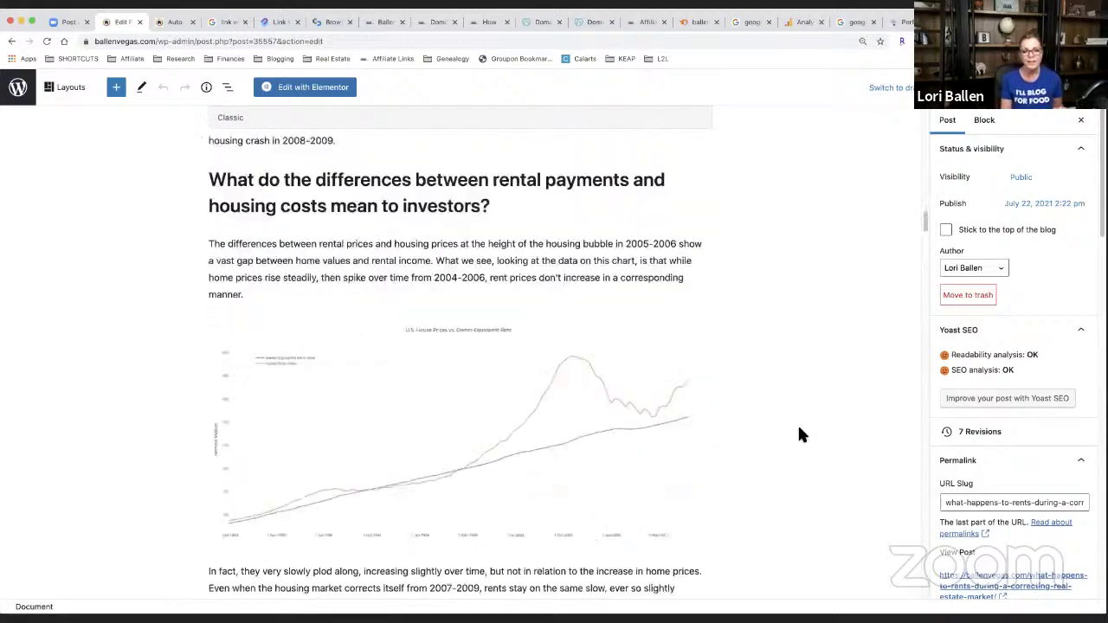
pyautogui.scroll(2, 799, 437)
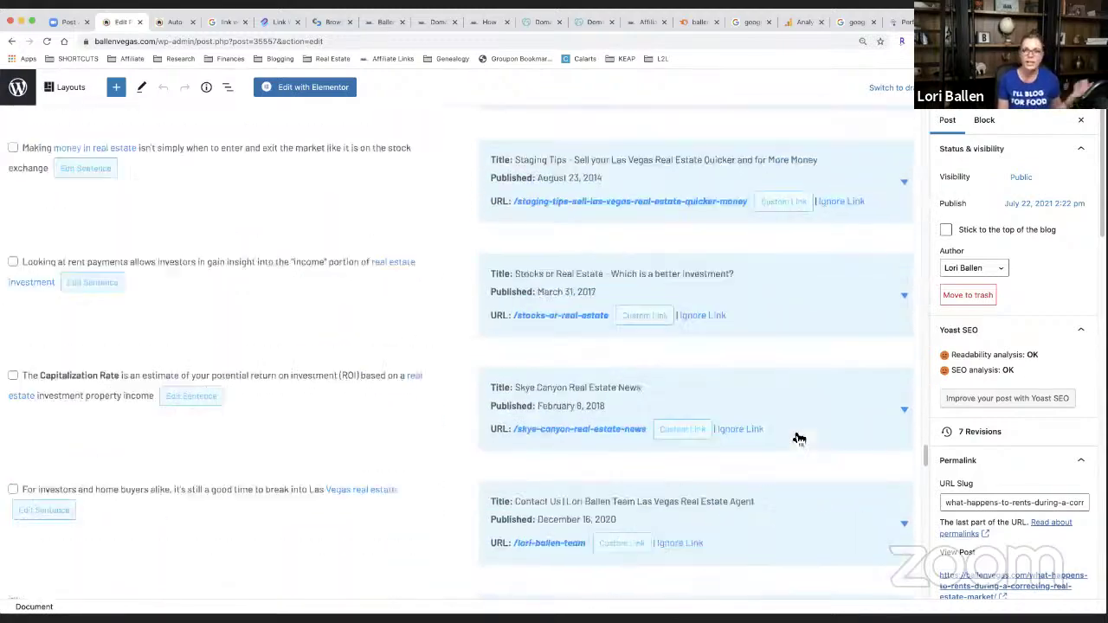
pyautogui.scroll(-15, 799, 438)
pyautogui.scroll(-12, 783, 440)
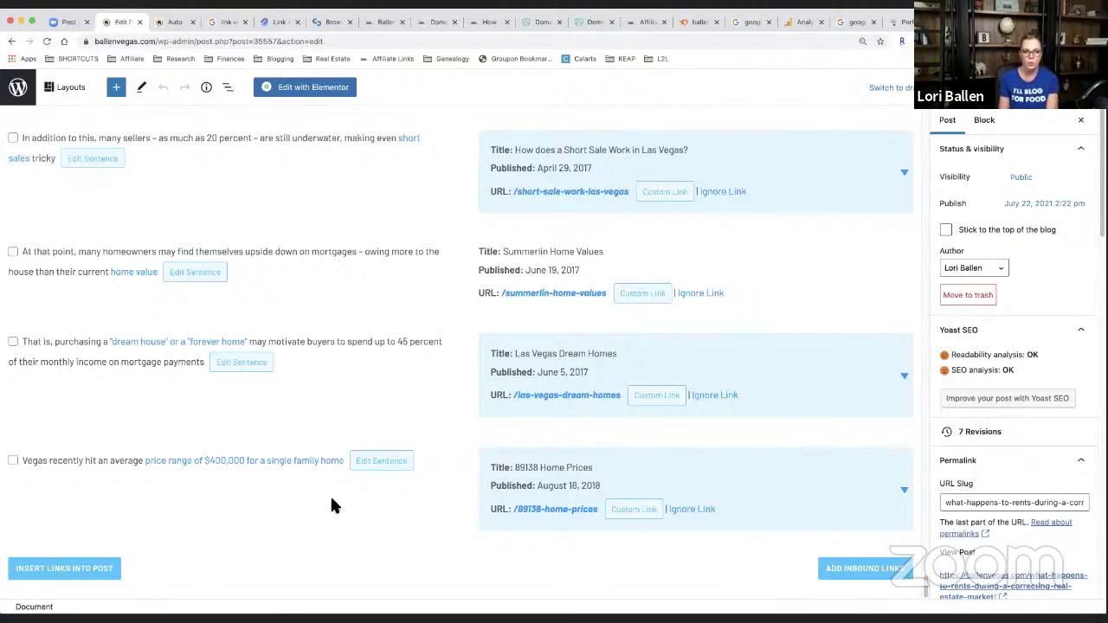
pyautogui.scroll(1, 335, 498)
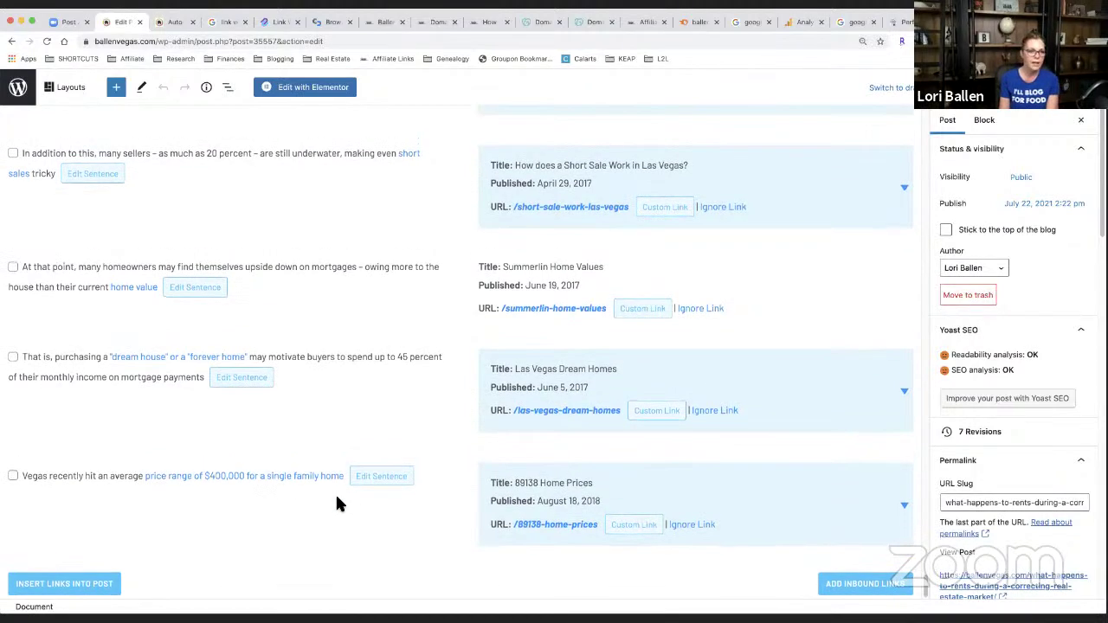
pyautogui.scroll(5, 338, 498)
pyautogui.scroll(20, 338, 498)
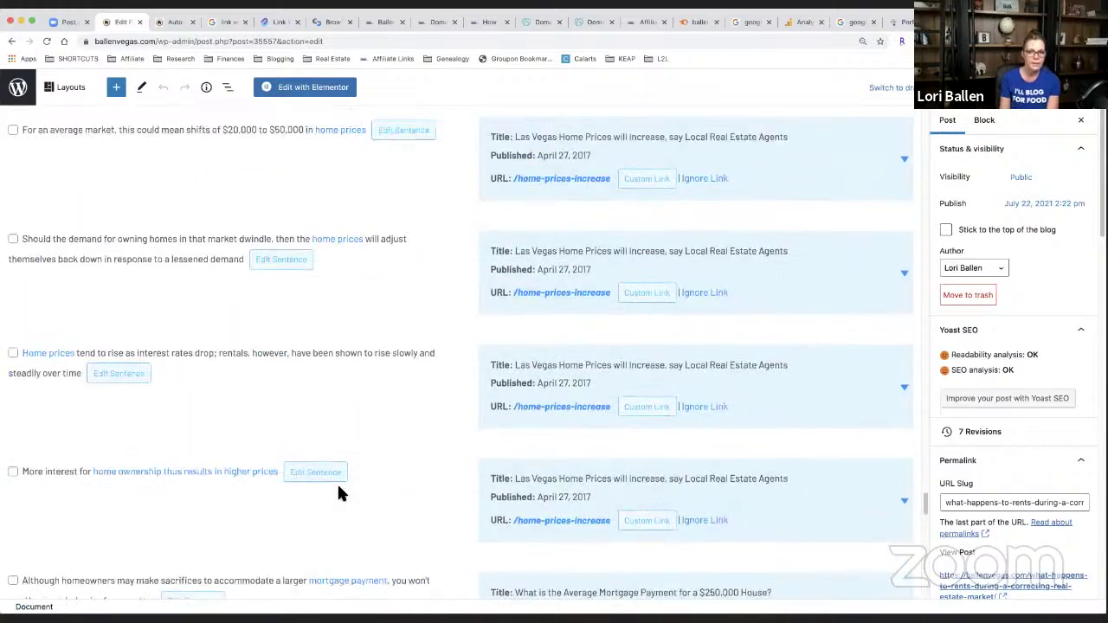
pyautogui.scroll(20, 352, 493)
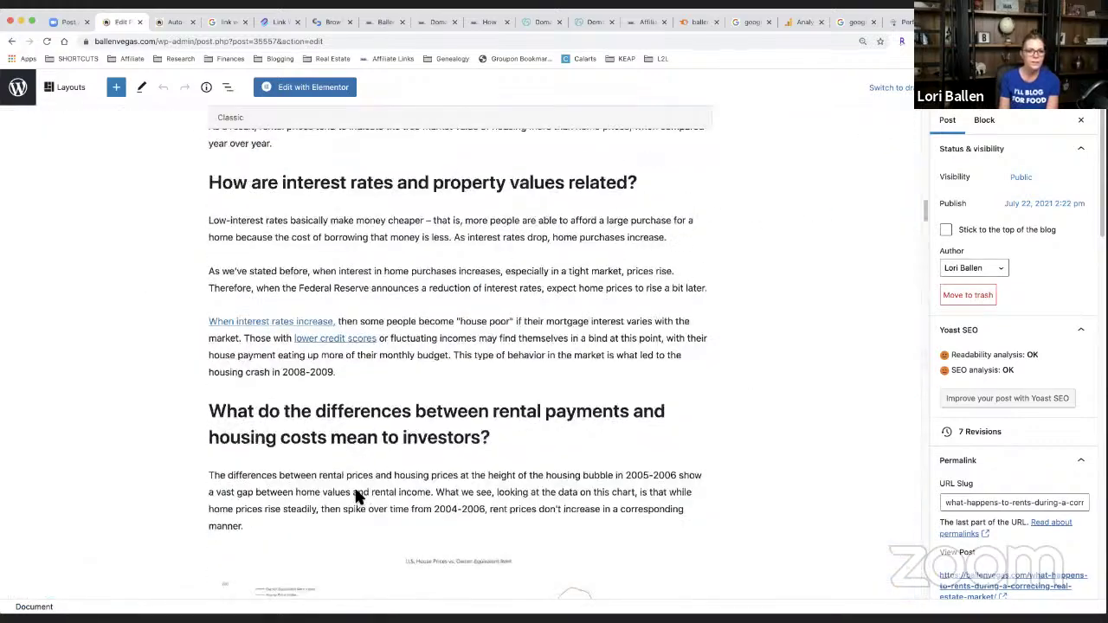
# Open the inbound link suggestions for this post and review the suggested phrases and the posts to create links in
pyautogui.scroll(-20, 506, 430)
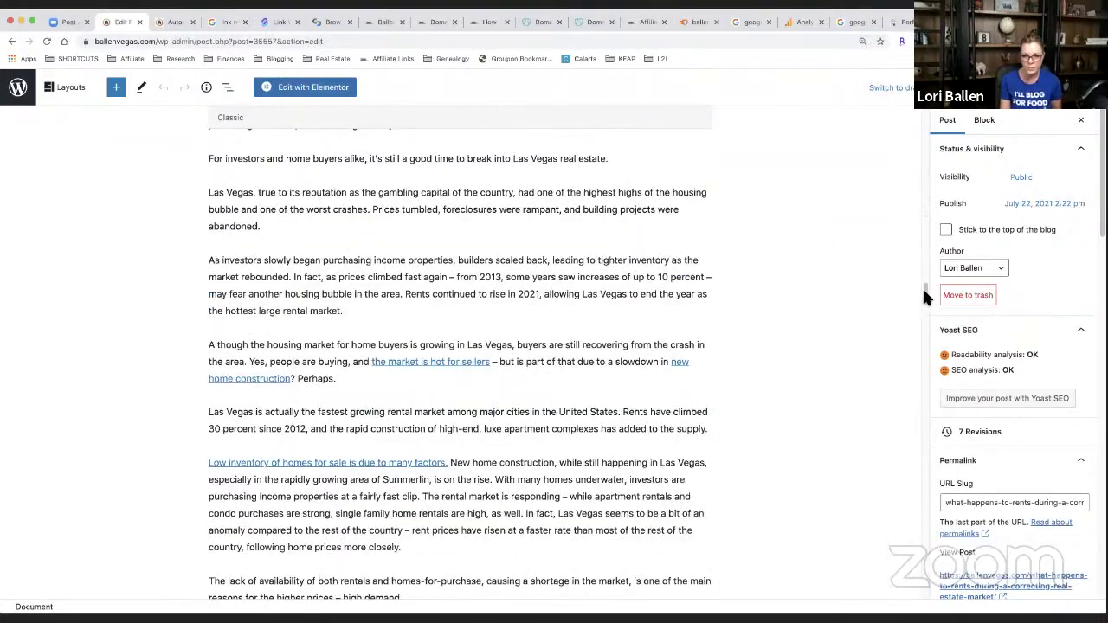
pyautogui.moveTo(924, 298); pyautogui.dragTo(933, 525)
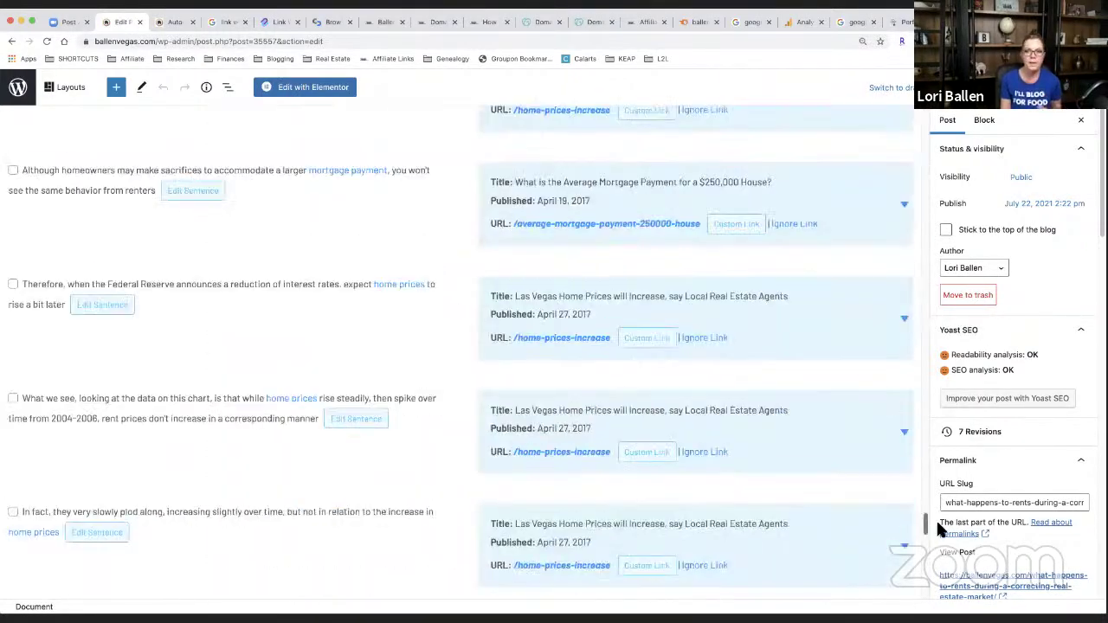
pyautogui.moveTo(934, 571); pyautogui.dragTo(933, 598)
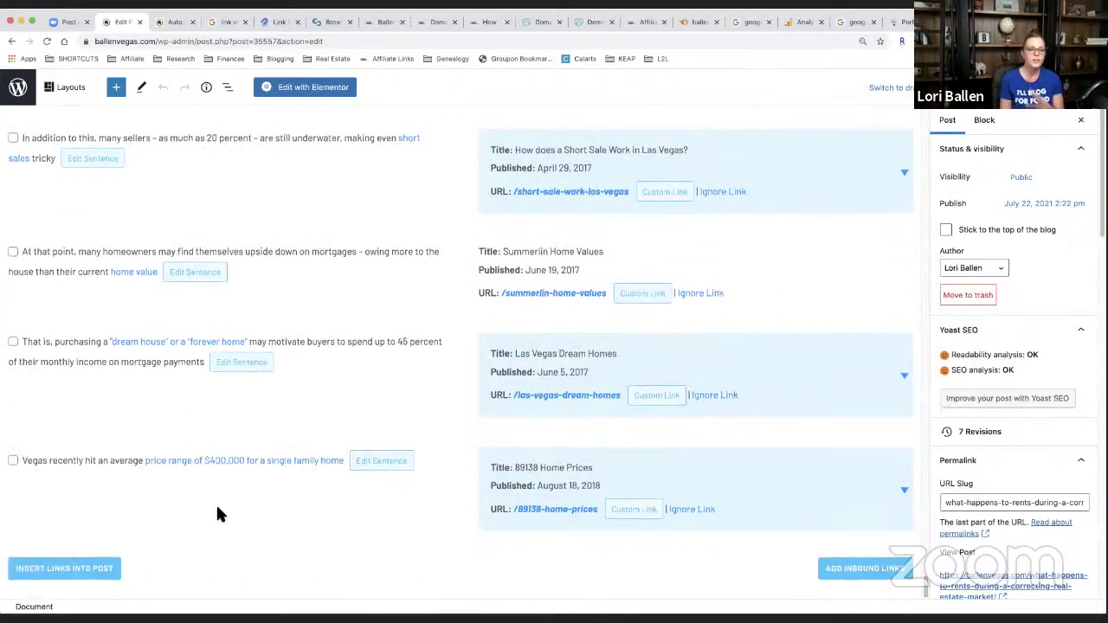
pyautogui.scroll(-1, 218, 522)
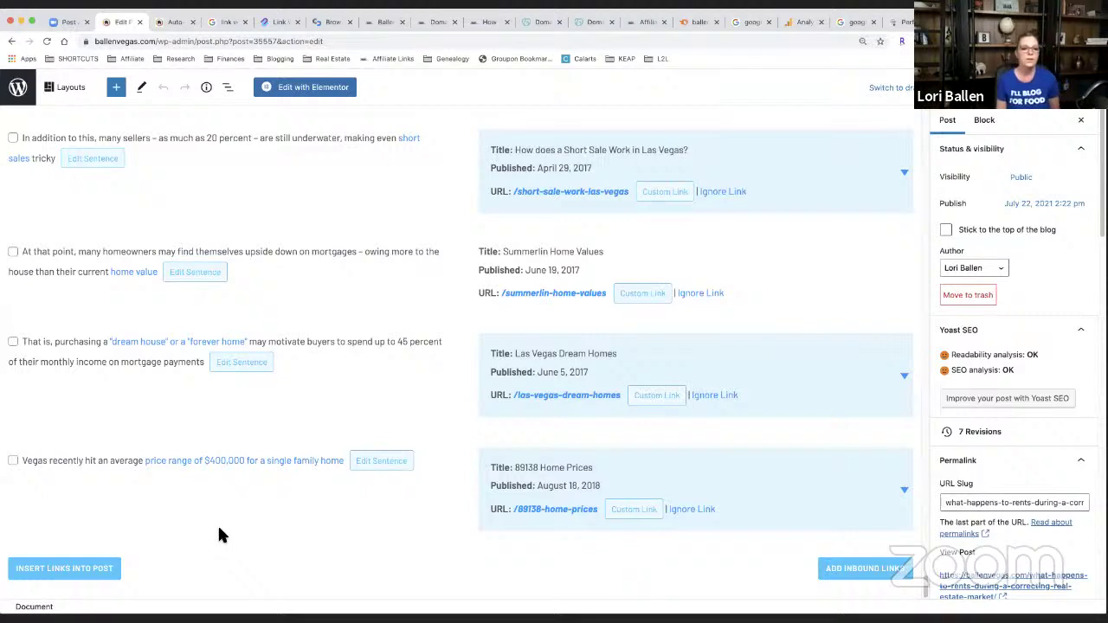
pyautogui.click(290, 461)
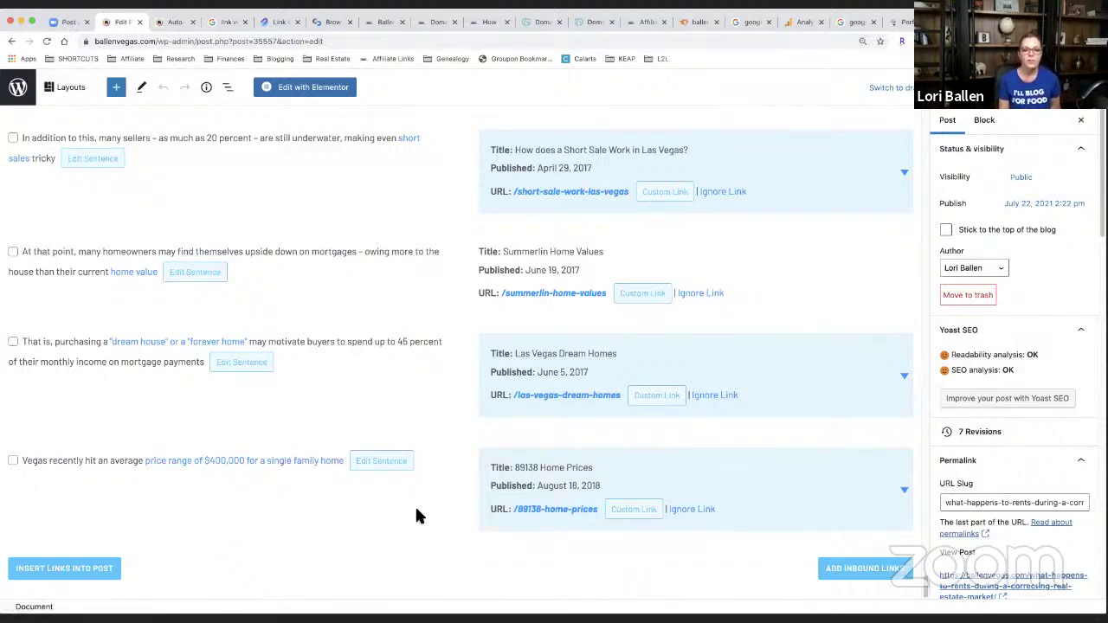
pyautogui.click(874, 573)
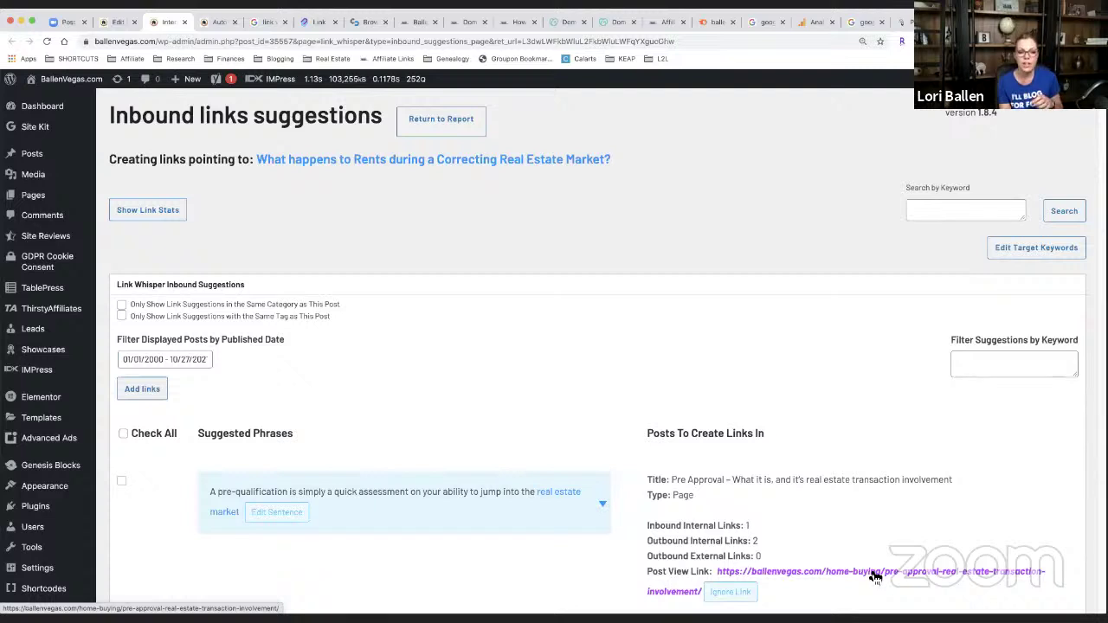
pyautogui.scroll(-2, 831, 424)
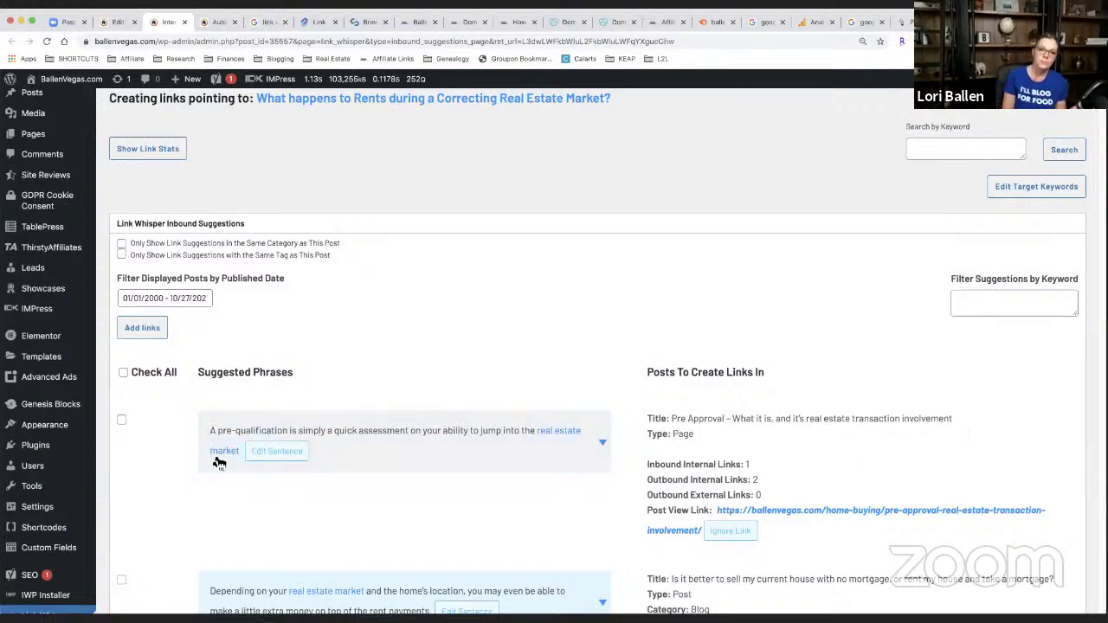
pyautogui.scroll(-3, 176, 482)
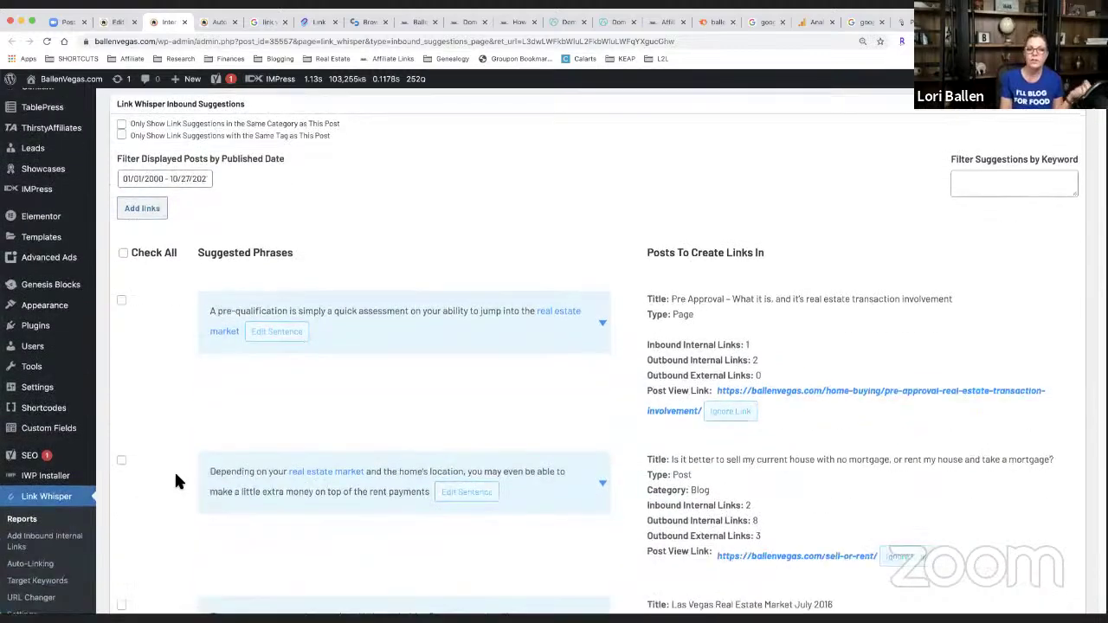
# Open Link Whisper's Target Keywords report and look over the active, organic, Yoast and custom keyword columns for the posts
pyautogui.scroll(-1, 178, 471)
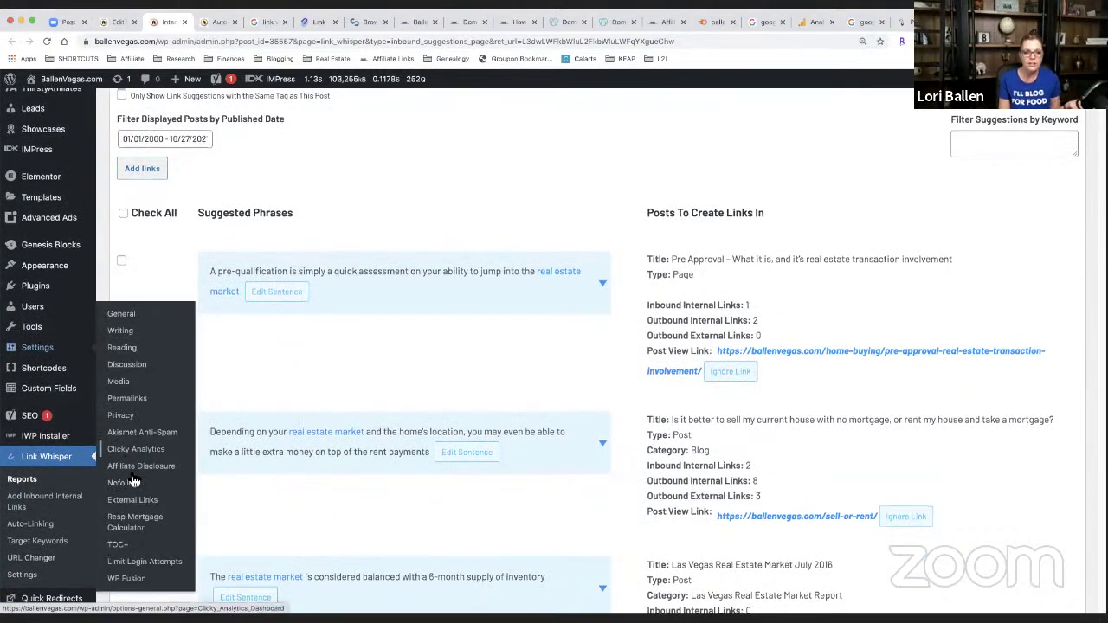
pyautogui.scroll(-1, 500, 528)
pyautogui.scroll(-1, 501, 528)
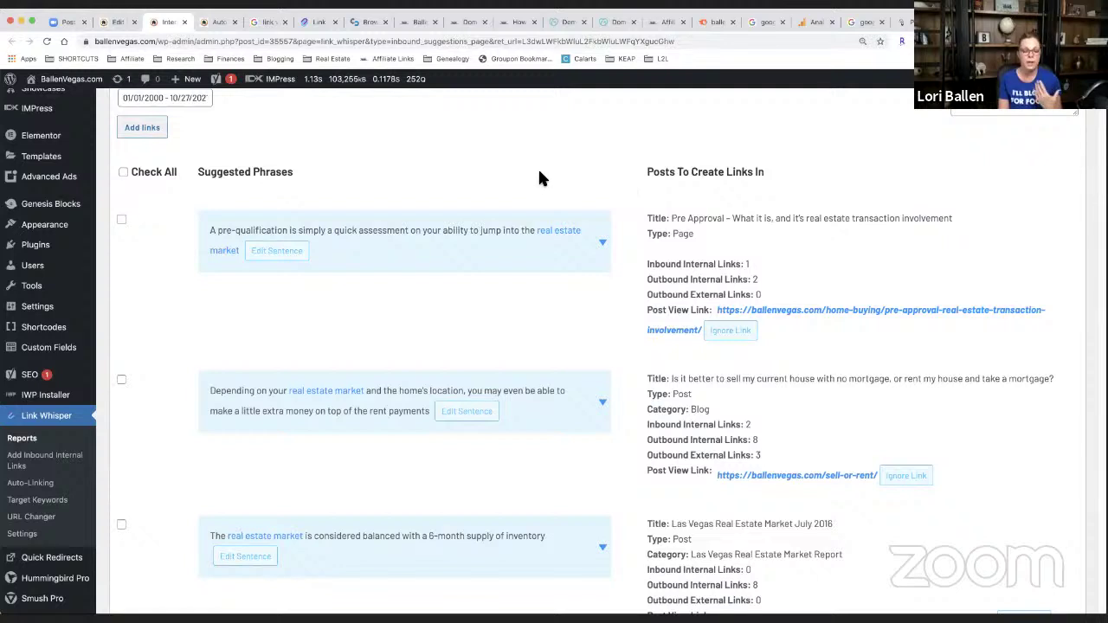
pyautogui.click(37, 500)
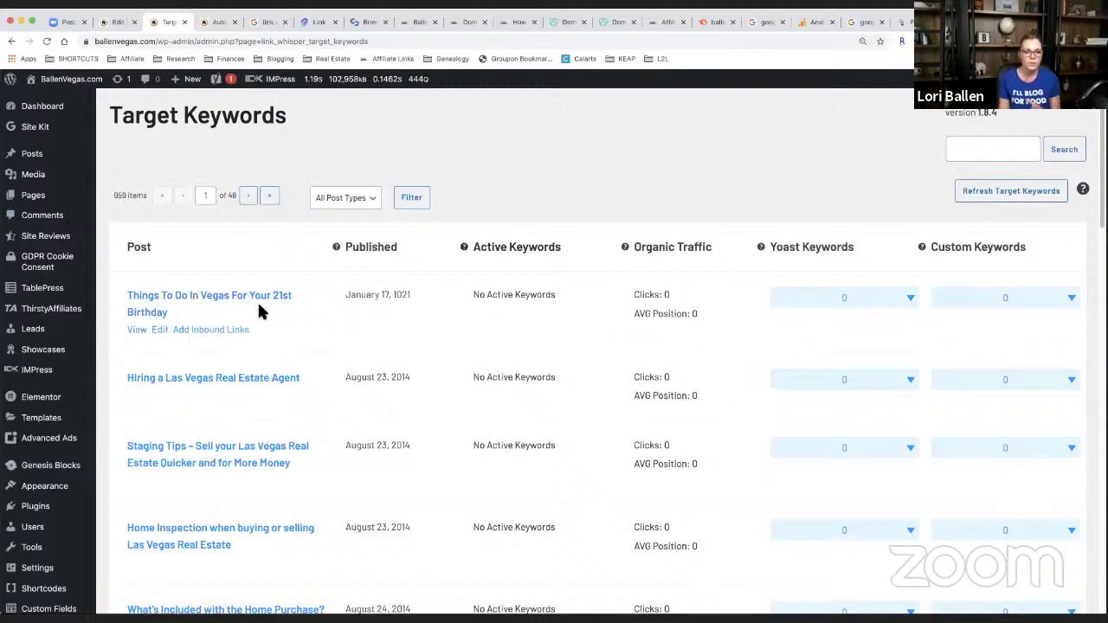
pyautogui.scroll(-1, 216, 386)
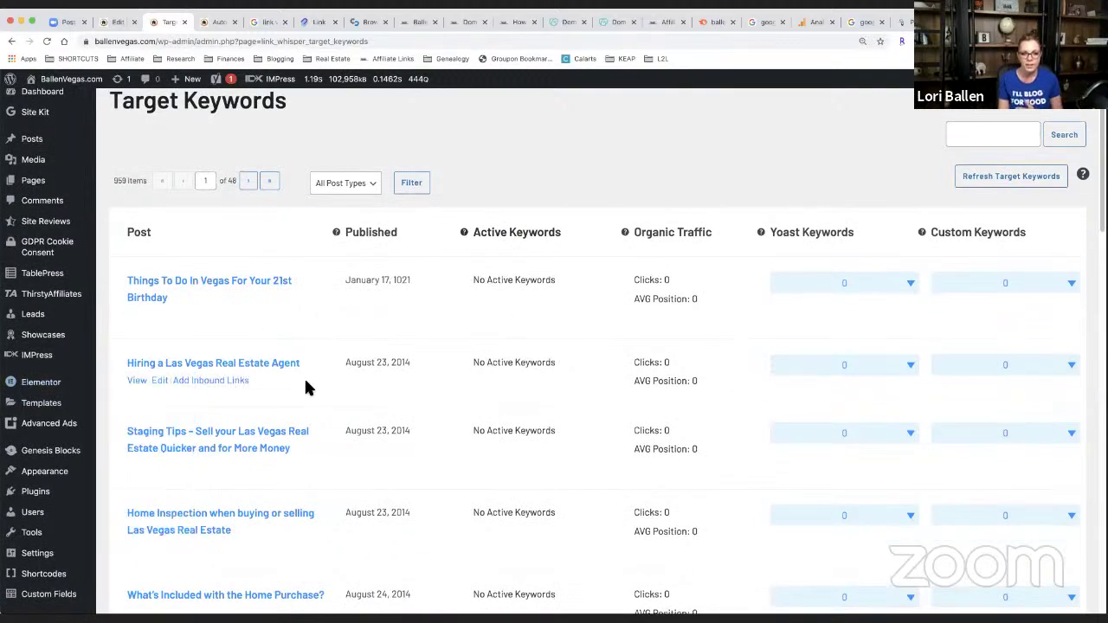
pyautogui.scroll(-1, 277, 398)
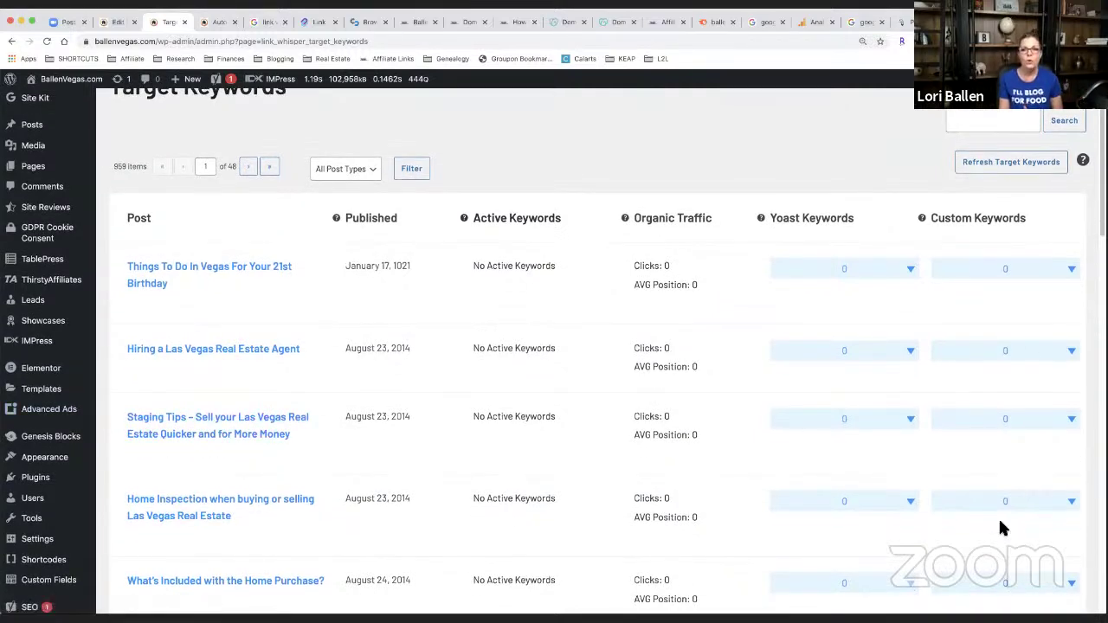
pyautogui.scroll(2, 922, 213)
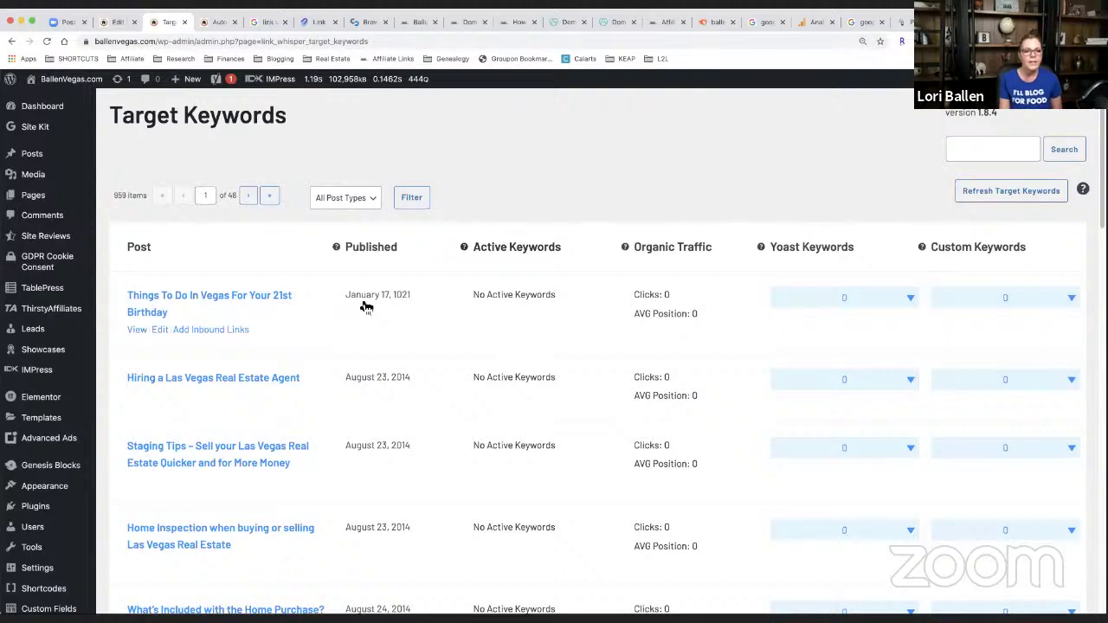
# Open the post "Things To Do In Vegas For Your 21st Birthday" for editing in a new browser tab
pyautogui.rightClick(160, 337)
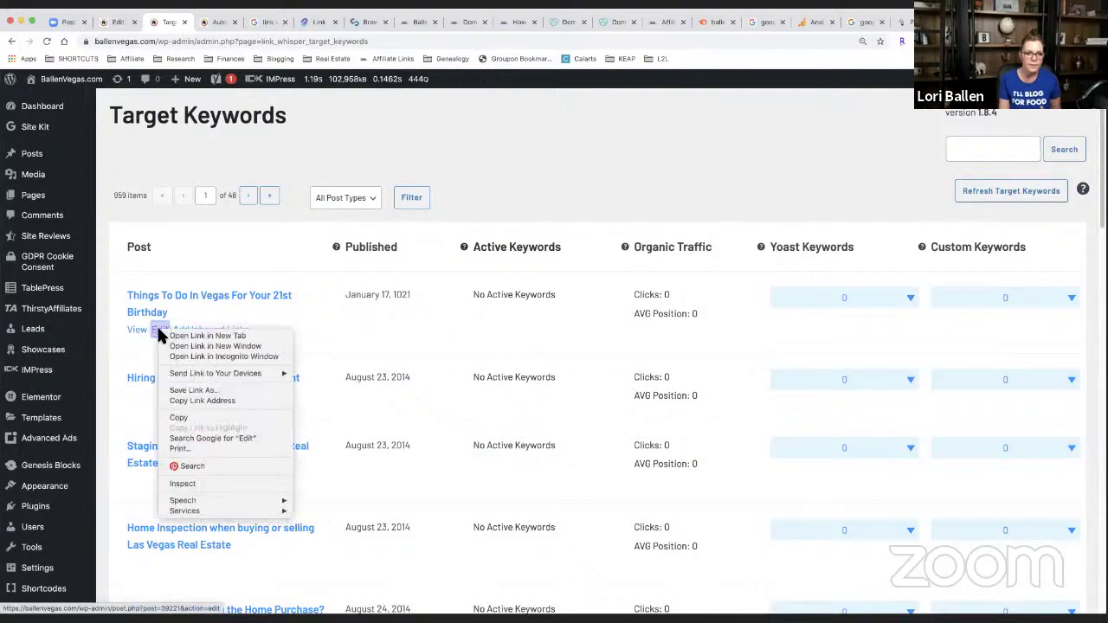
pyautogui.click(213, 336)
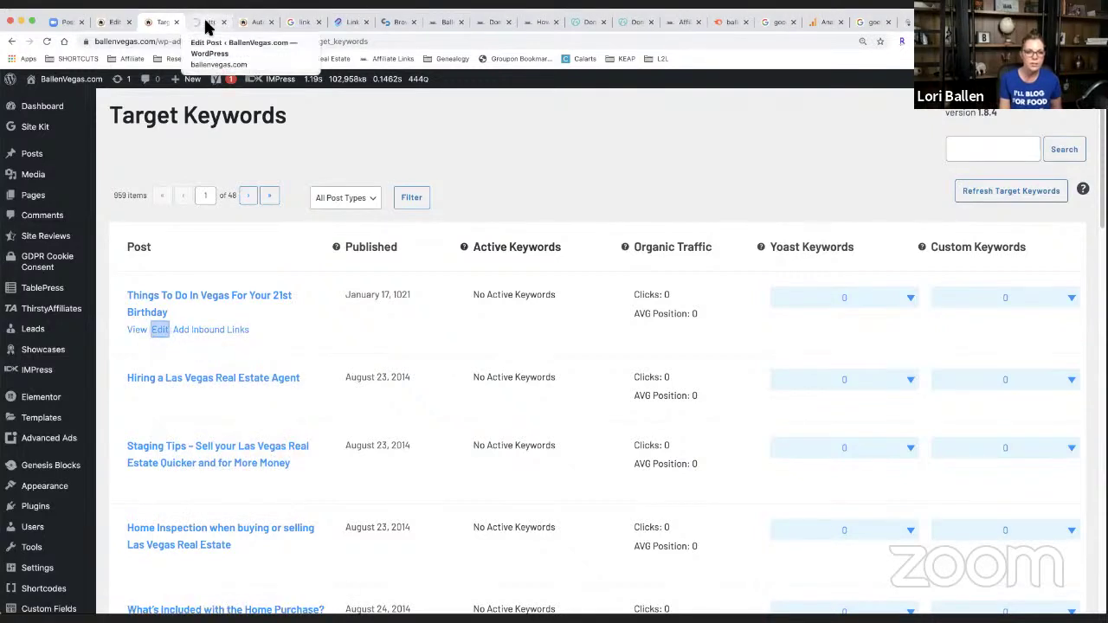
pyautogui.click(211, 22)
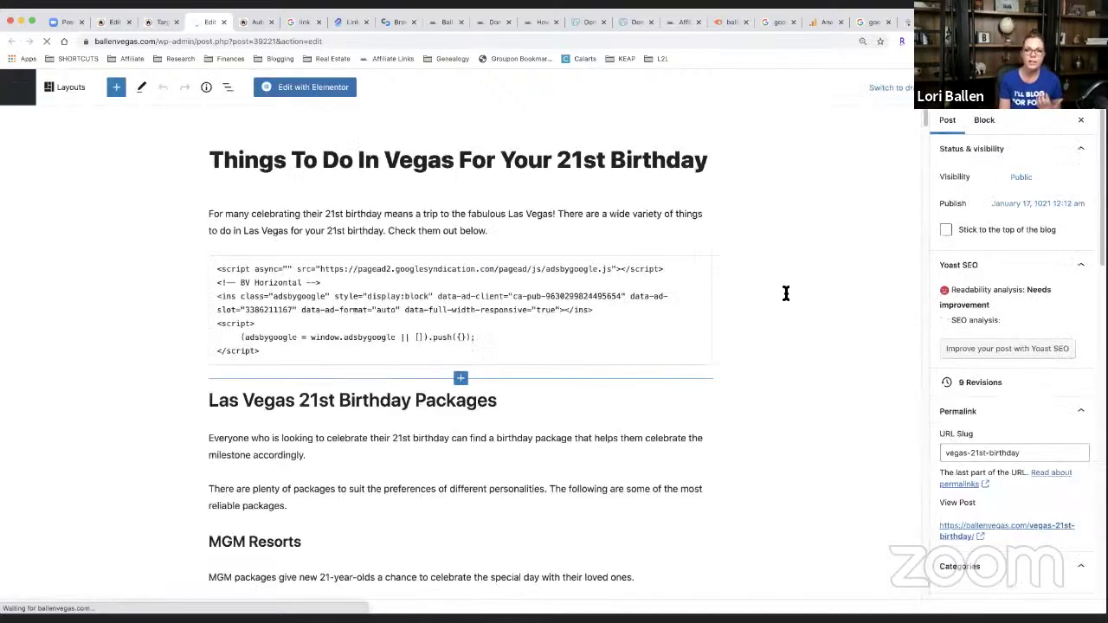
# Find the post's Link Whisper Target Keywords section and open its custom keywords for a new entry
pyautogui.moveTo(927, 124); pyautogui.dragTo(896, 574)
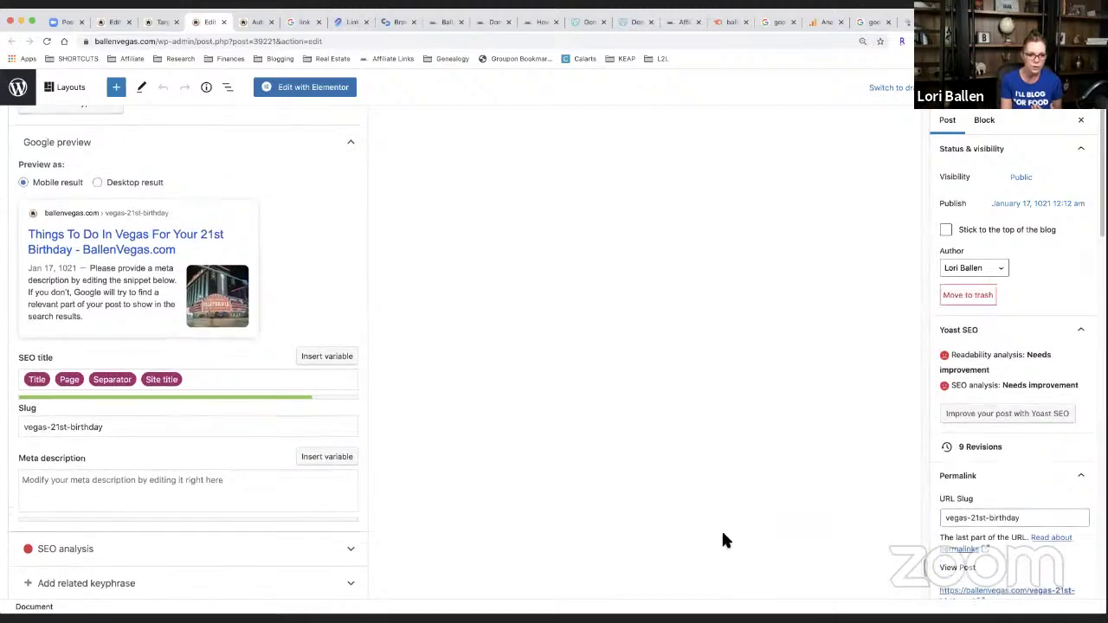
pyautogui.scroll(-5, 721, 528)
pyautogui.scroll(-1, 642, 520)
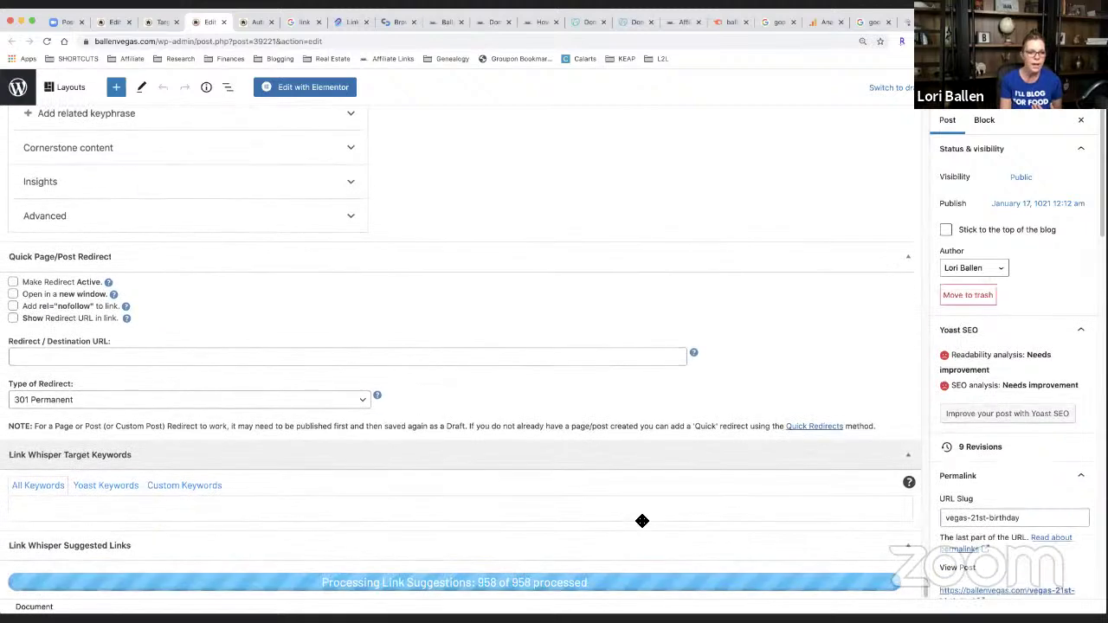
pyautogui.click(183, 488)
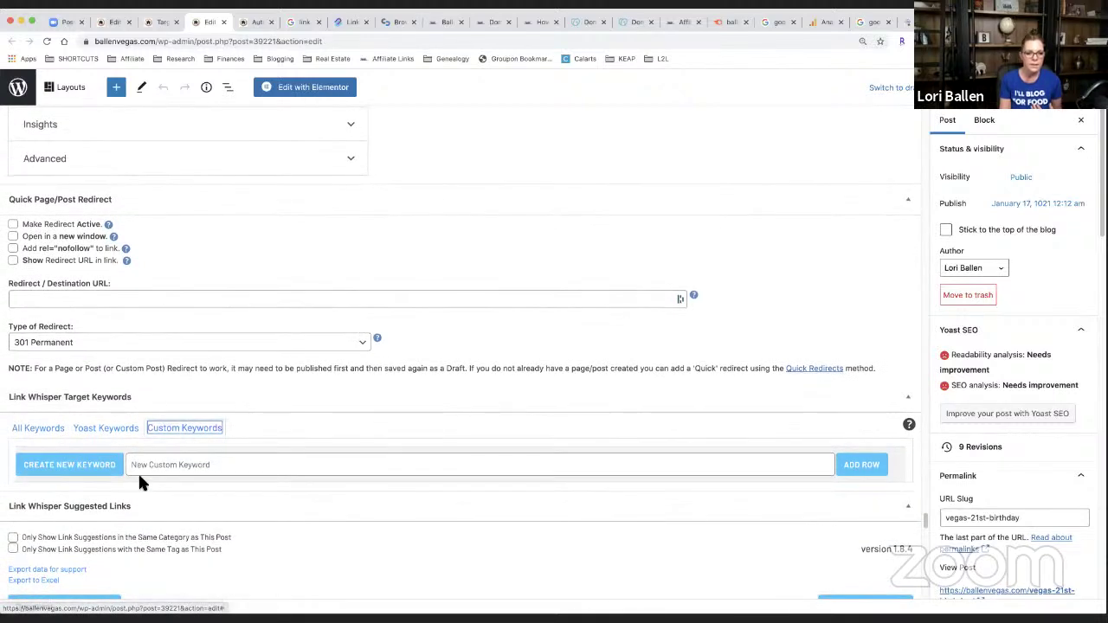
pyautogui.click(175, 467)
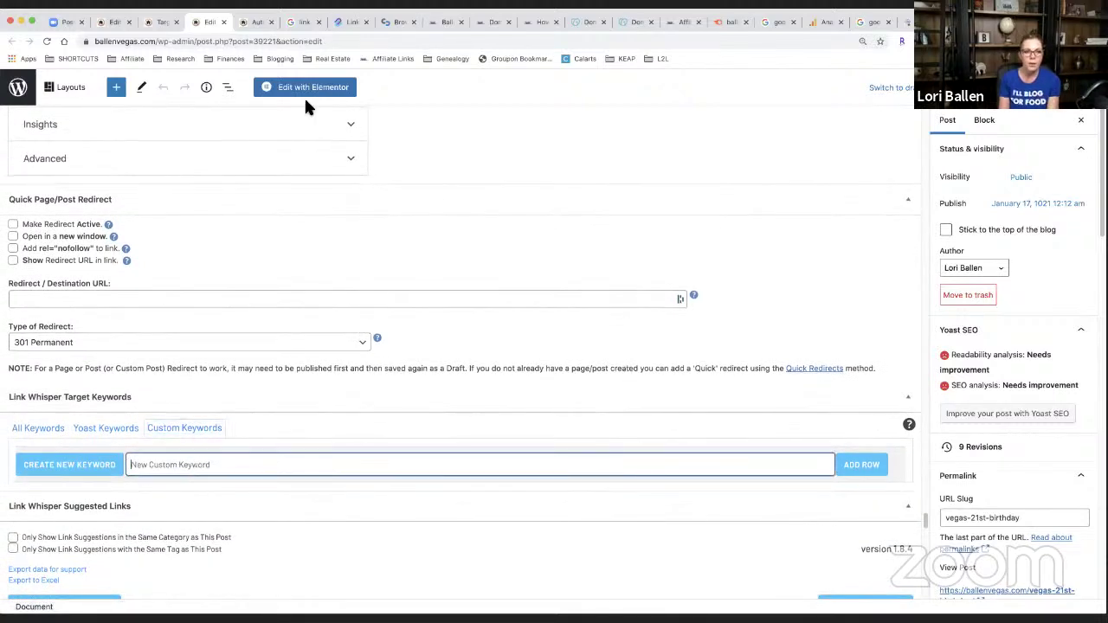
# Enter "21st Birthday" as a new custom keyword for the post and add another keyword row
pyautogui.click(156, 21)
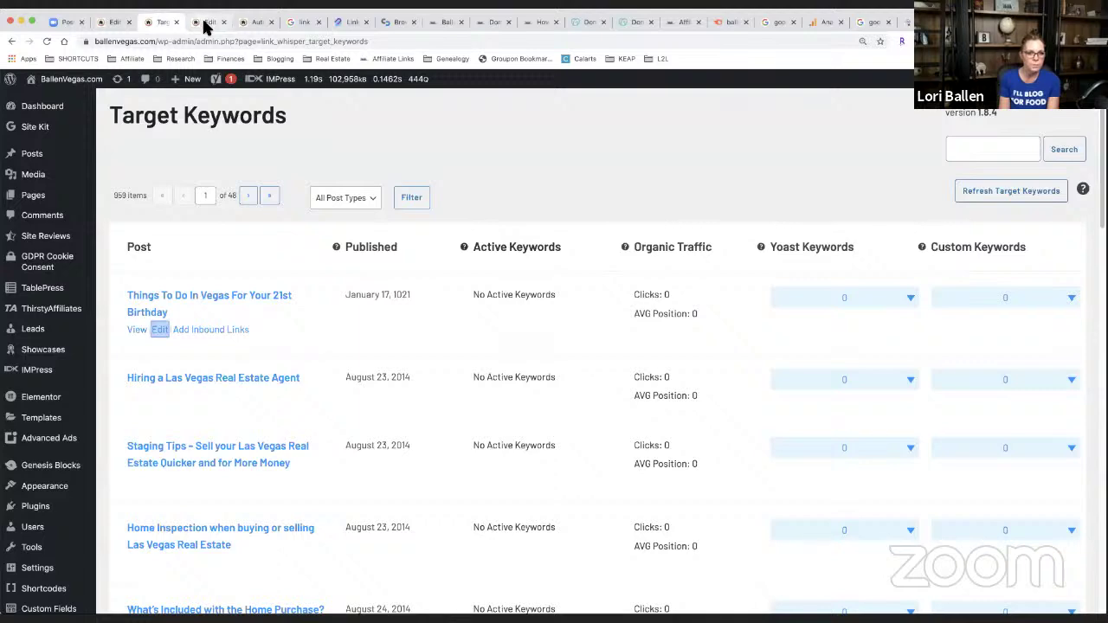
pyautogui.click(204, 22)
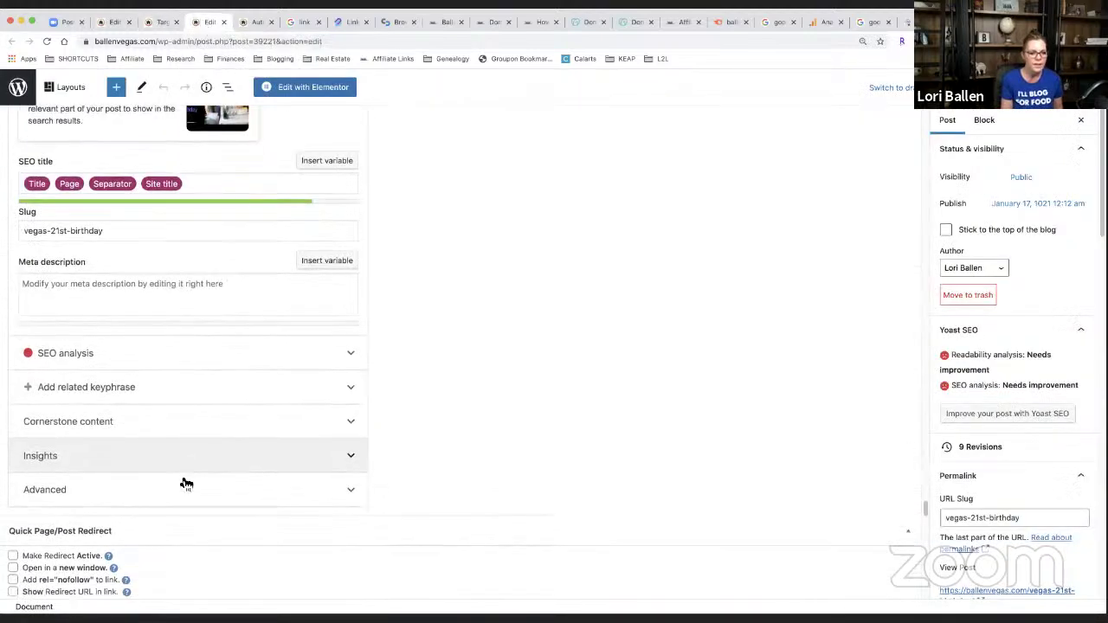
pyautogui.scroll(-5, 189, 478)
pyautogui.scroll(-1, 192, 474)
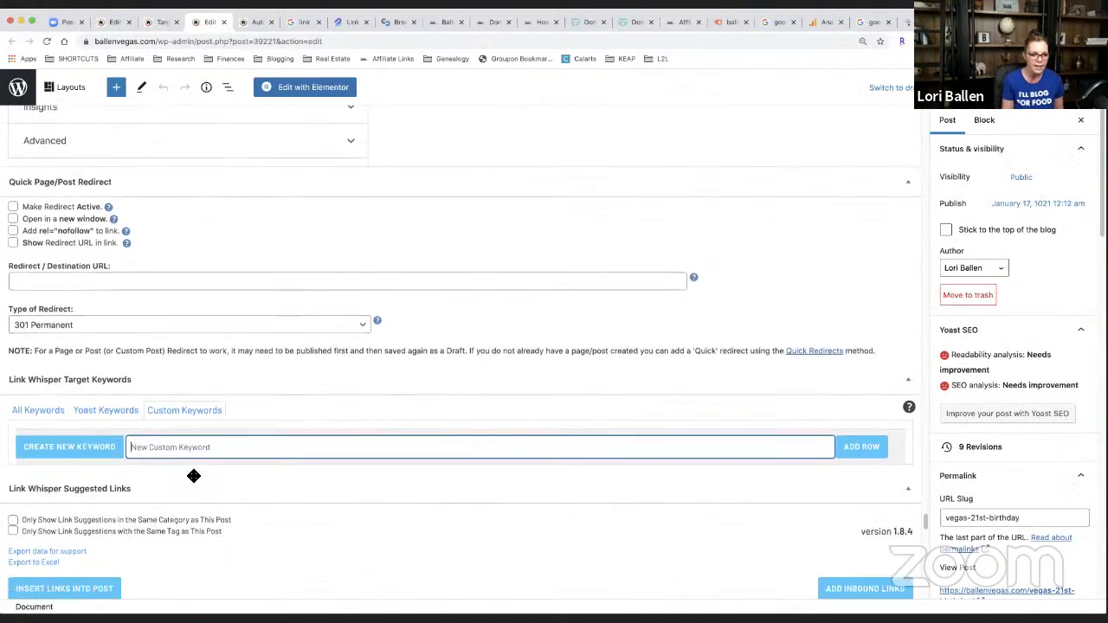
pyautogui.write('2')
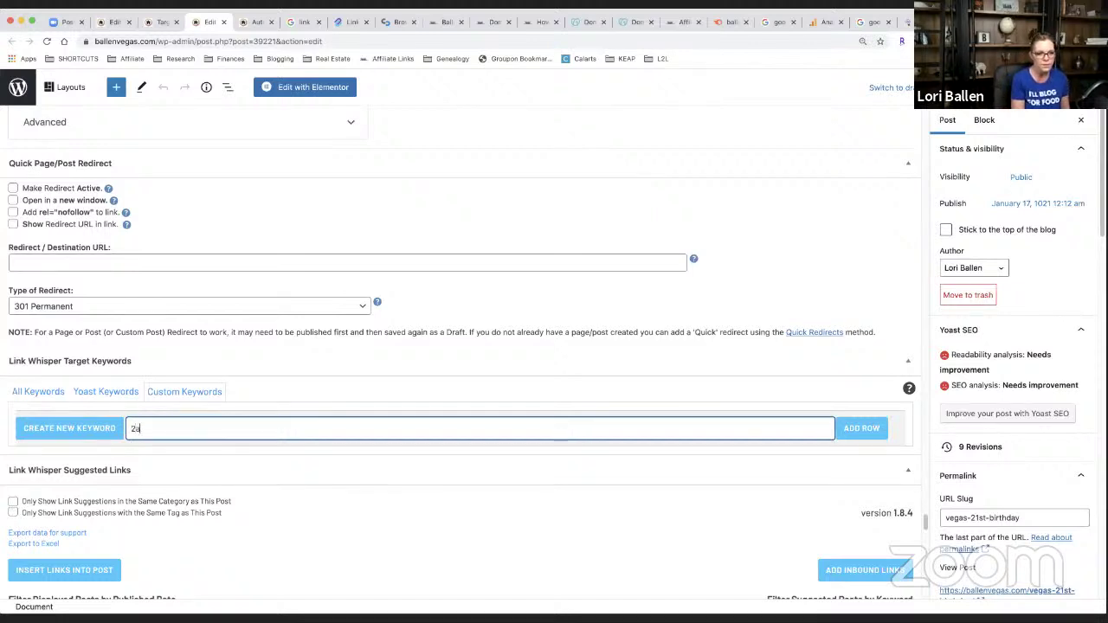
pyautogui.write('1st Birthday')
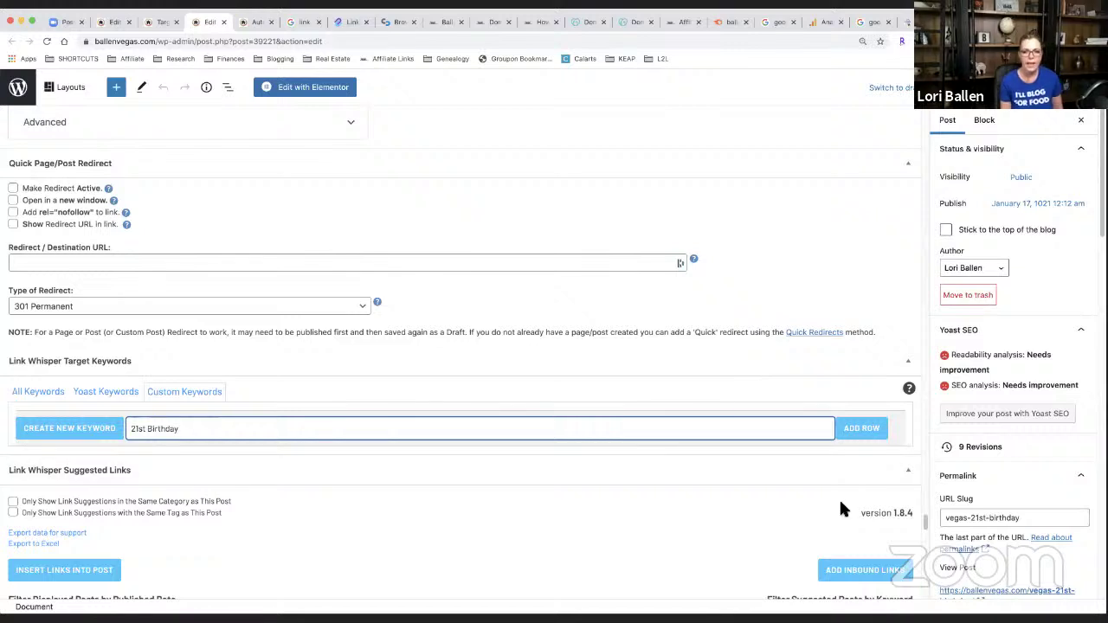
pyautogui.click(861, 442)
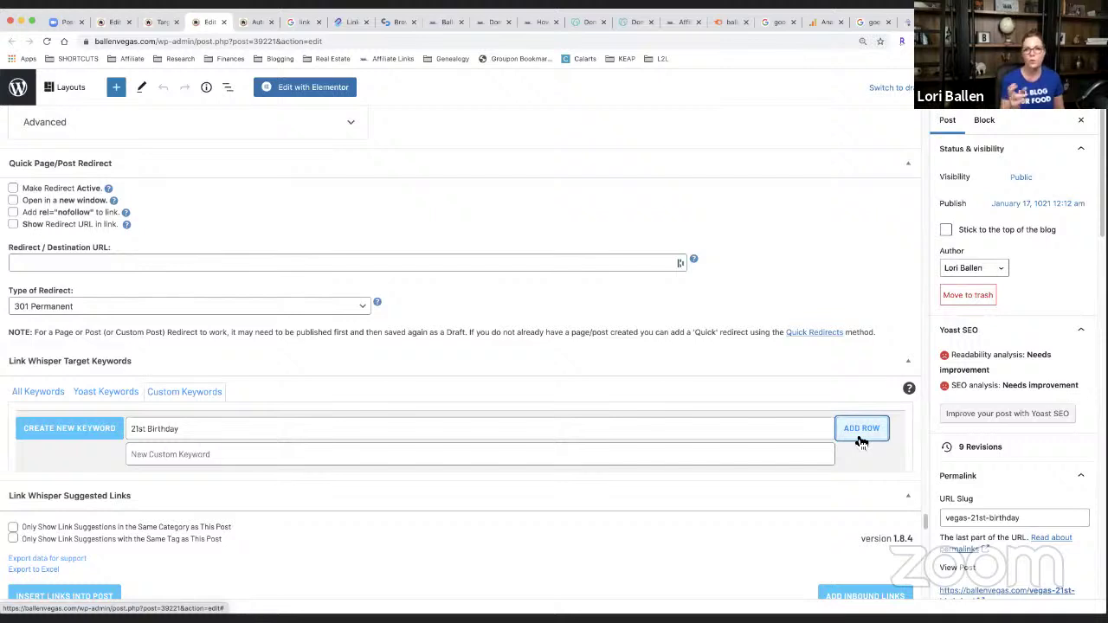
pyautogui.click(861, 433)
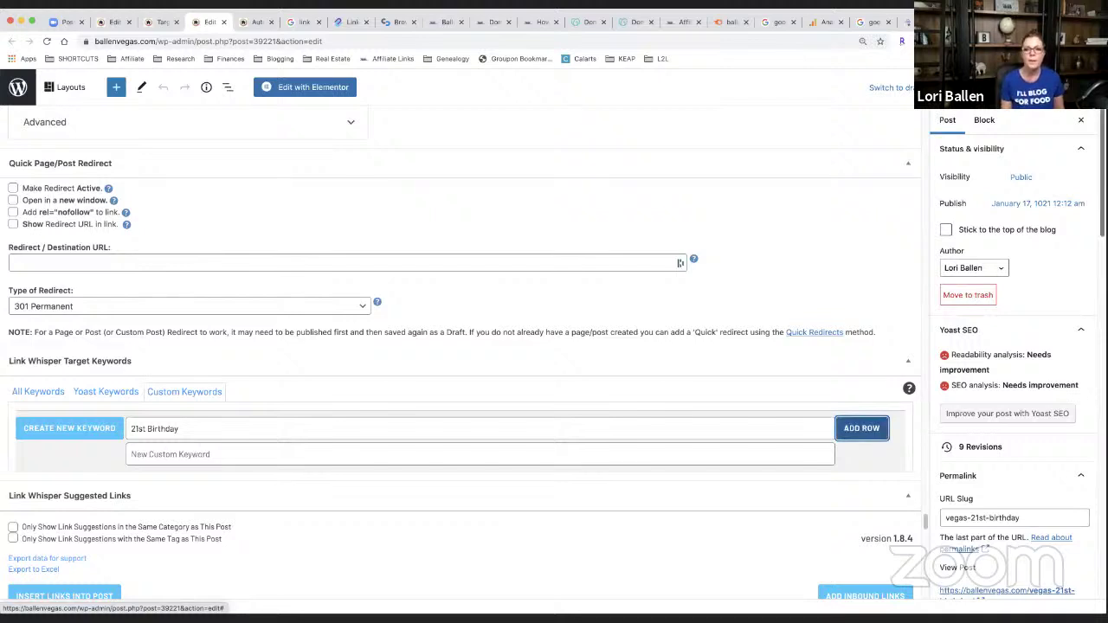
# In the Target Keywords report, expand the 21st birthday post's custom keywords and examine its organic traffic figures
pyautogui.click(154, 24)
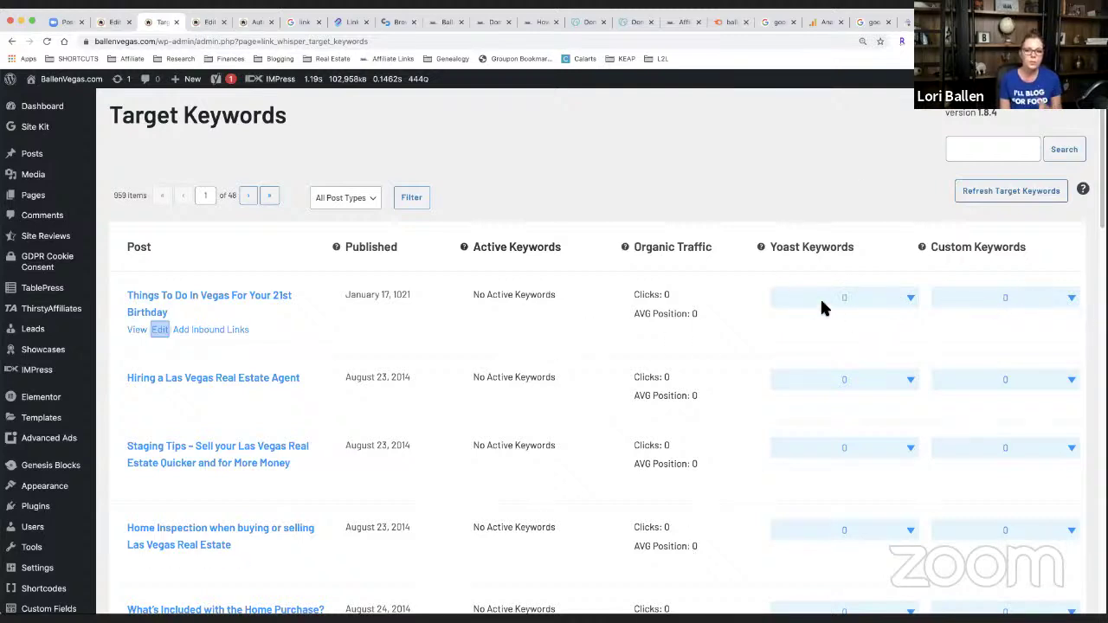
pyautogui.click(1008, 303)
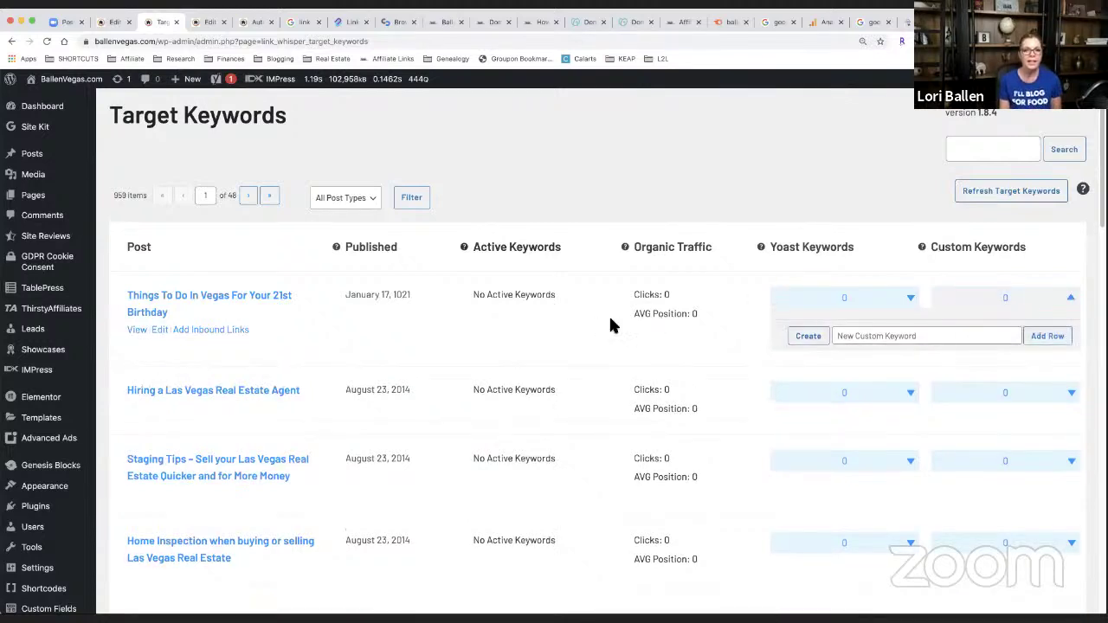
pyautogui.moveTo(682, 319); pyautogui.dragTo(611, 335)
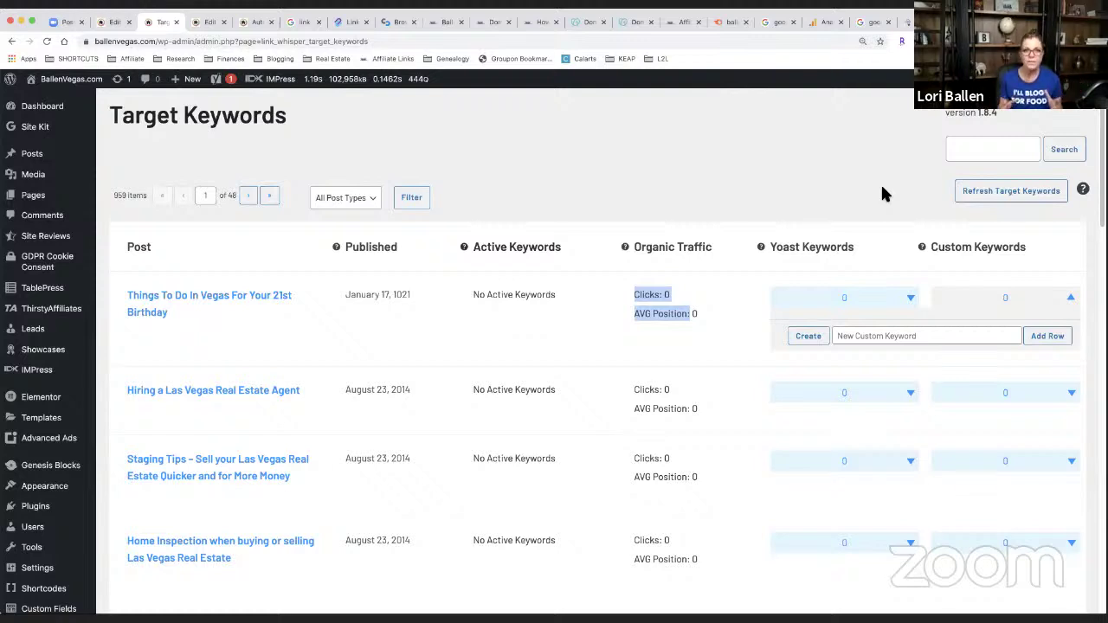
# Load the ballenvegas.com homepage in place of the Auto-Linking page
pyautogui.click(115, 22)
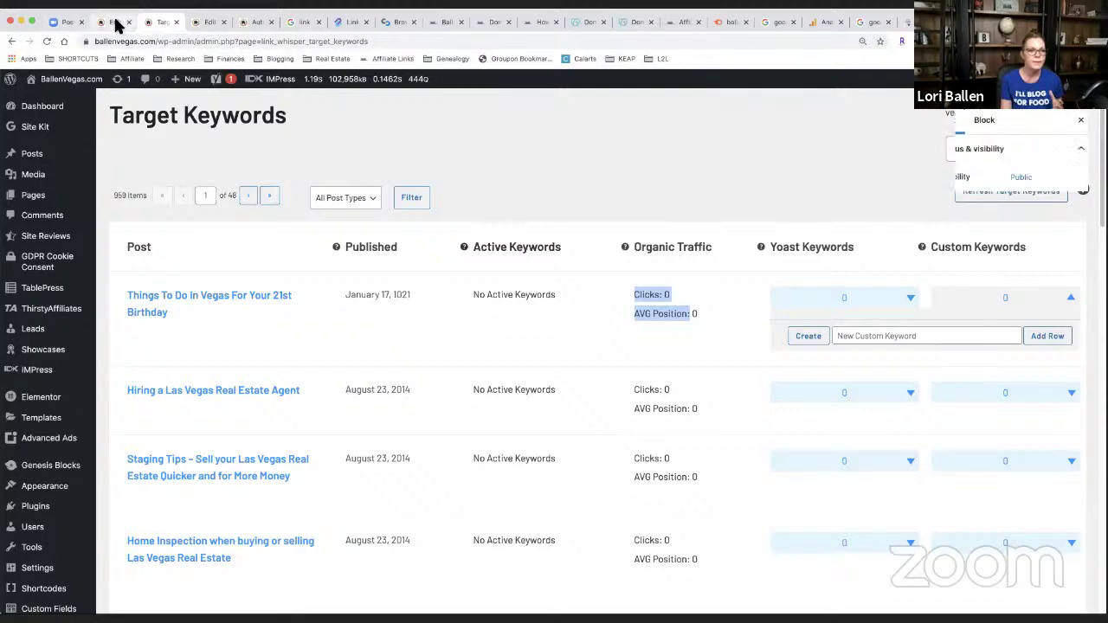
pyautogui.click(260, 20)
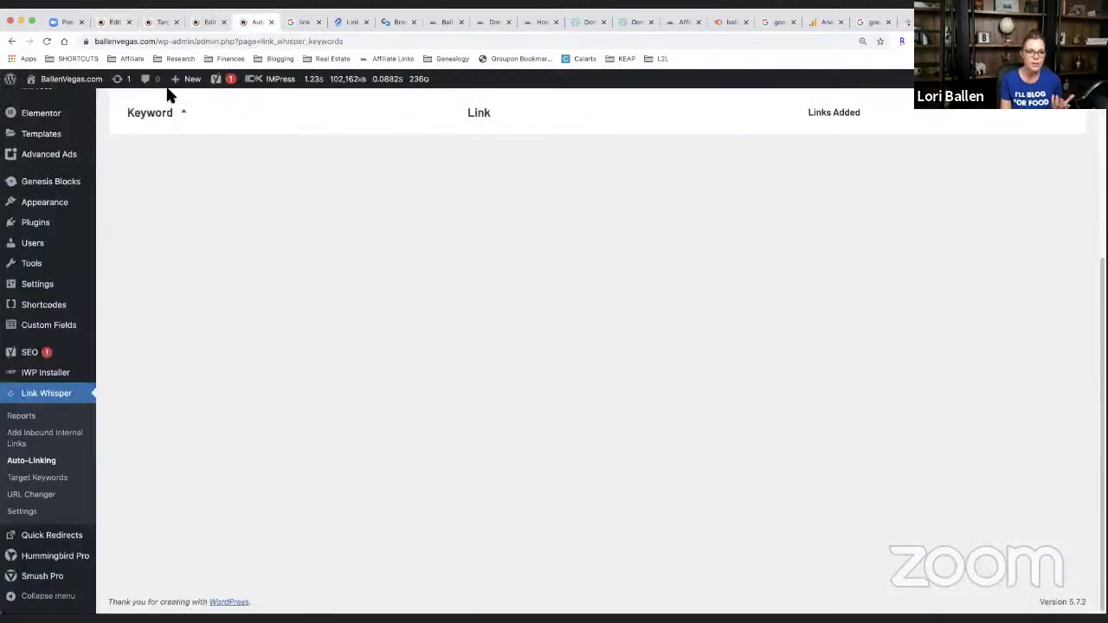
pyautogui.click(187, 42)
pyautogui.write('b')
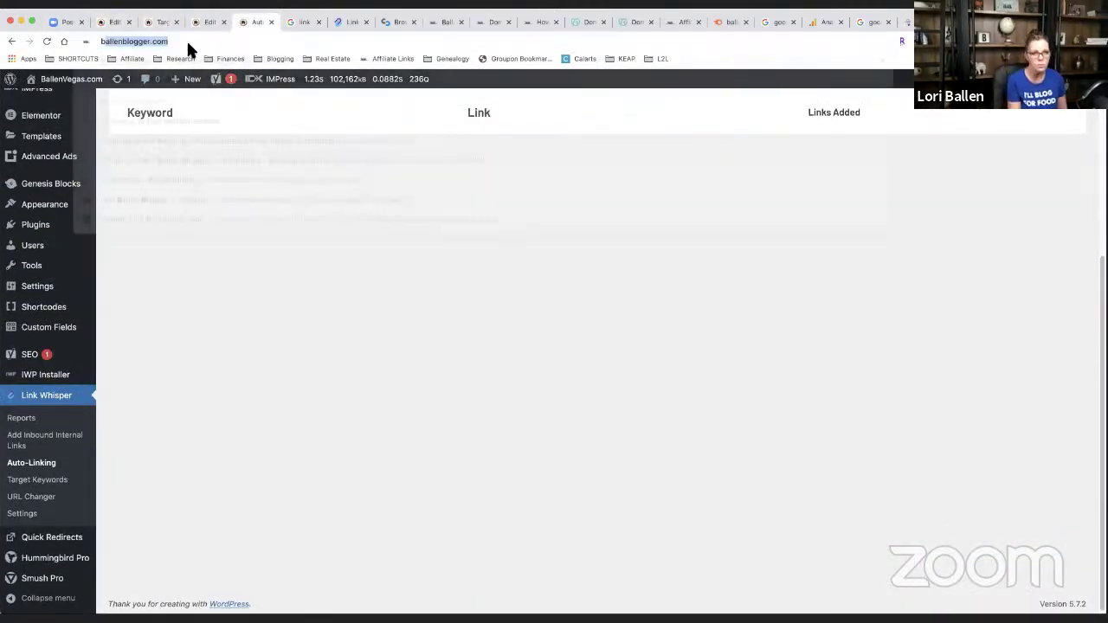
pyautogui.write('allenvegas')
pyautogui.press('Return')
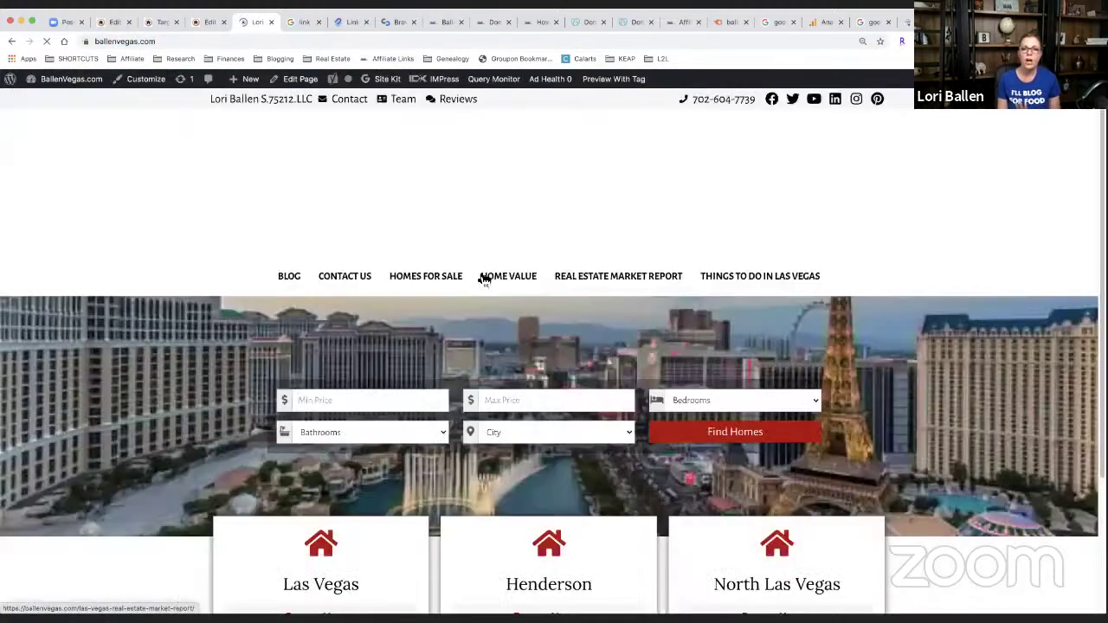
# Open the Las Vegas homes page from the homepage and look over its Browse By Price links
pyautogui.scroll(-3, 453, 250)
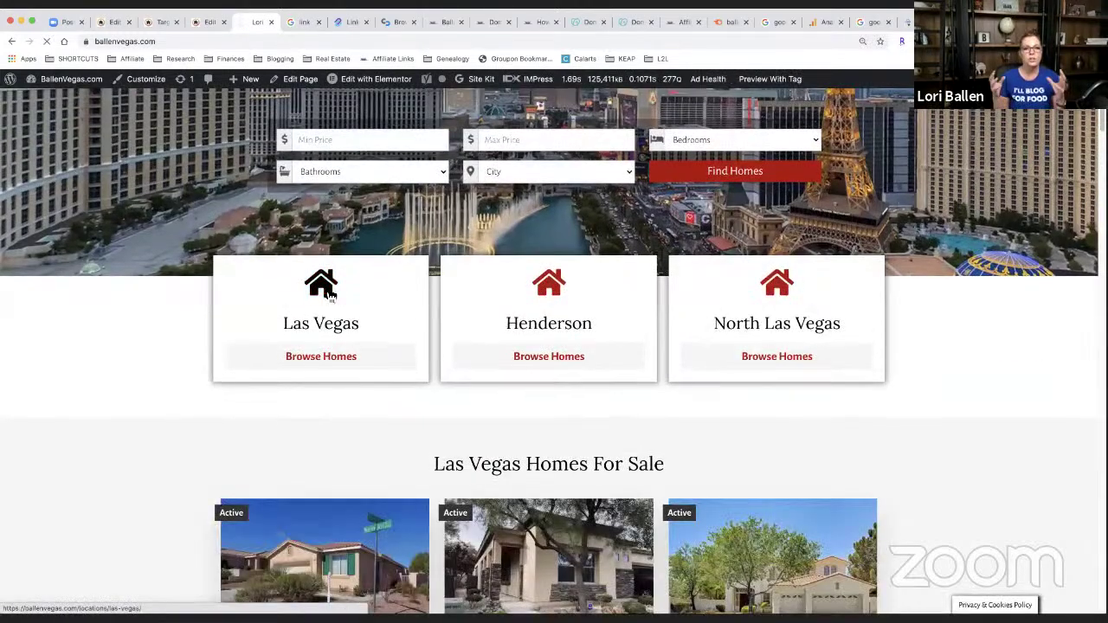
pyautogui.click(330, 295)
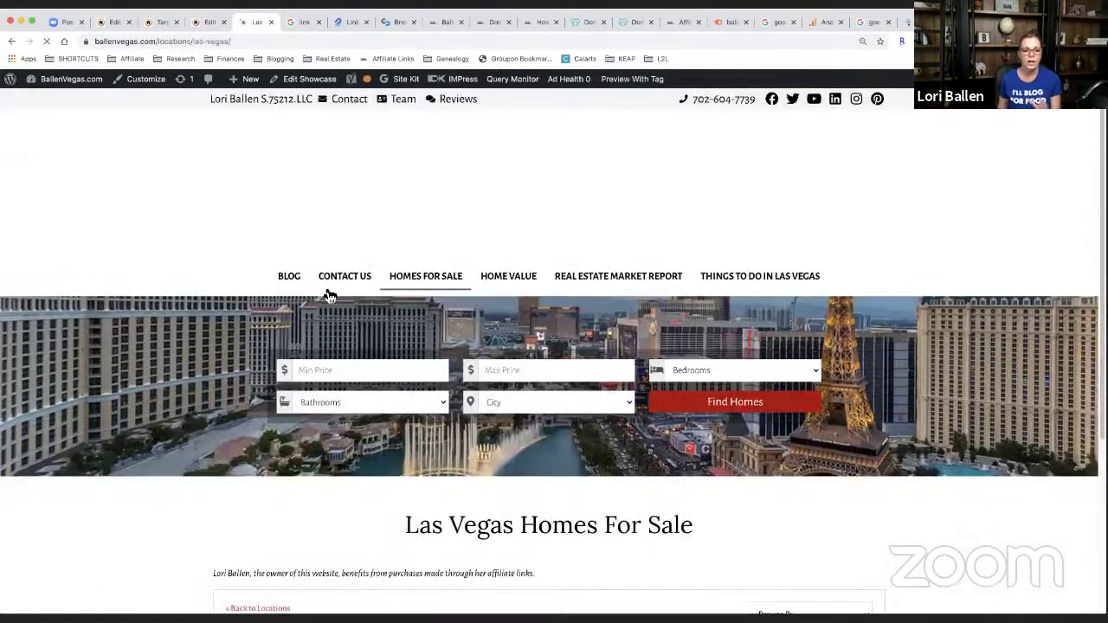
pyautogui.scroll(-5, 471, 458)
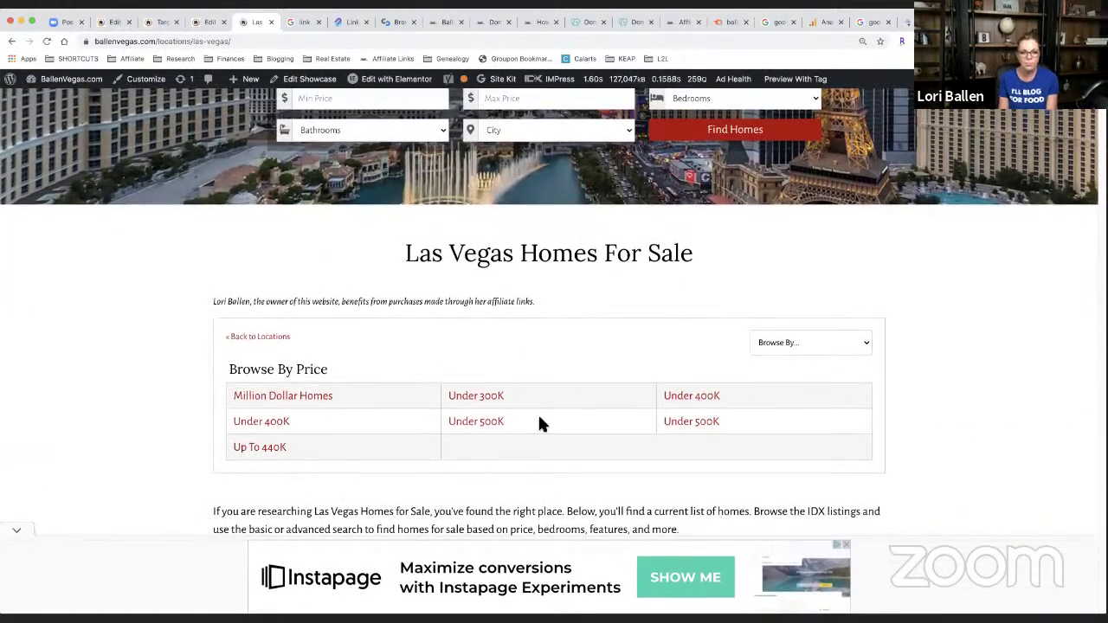
# Go back to the Locations page, look through its listings, and open Boulder City Homes For Sale
pyautogui.click(283, 343)
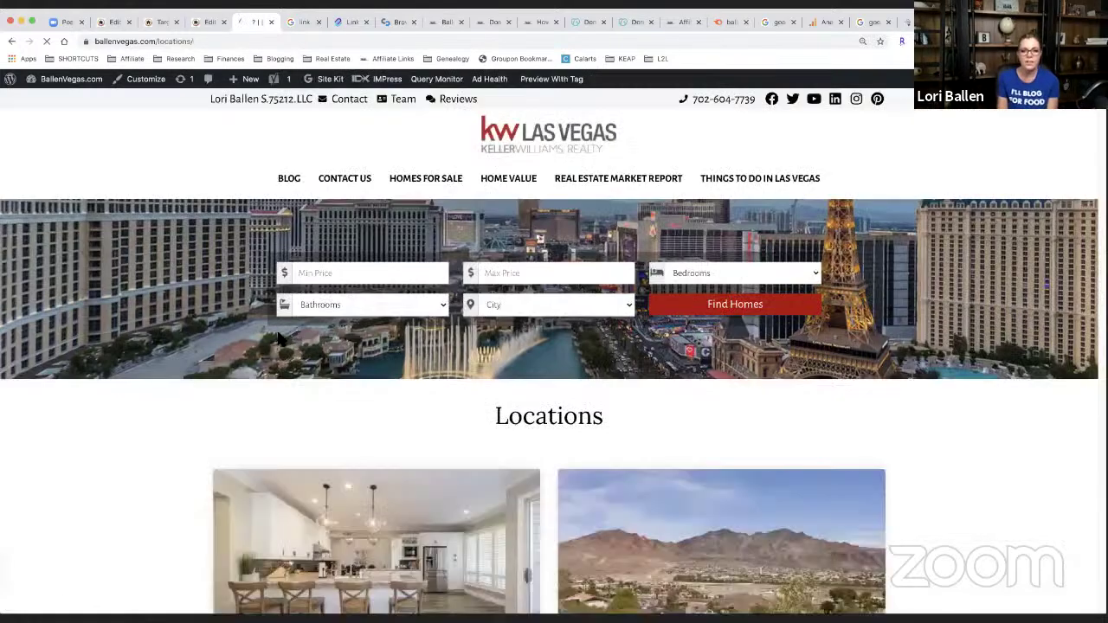
pyautogui.scroll(-5, 283, 343)
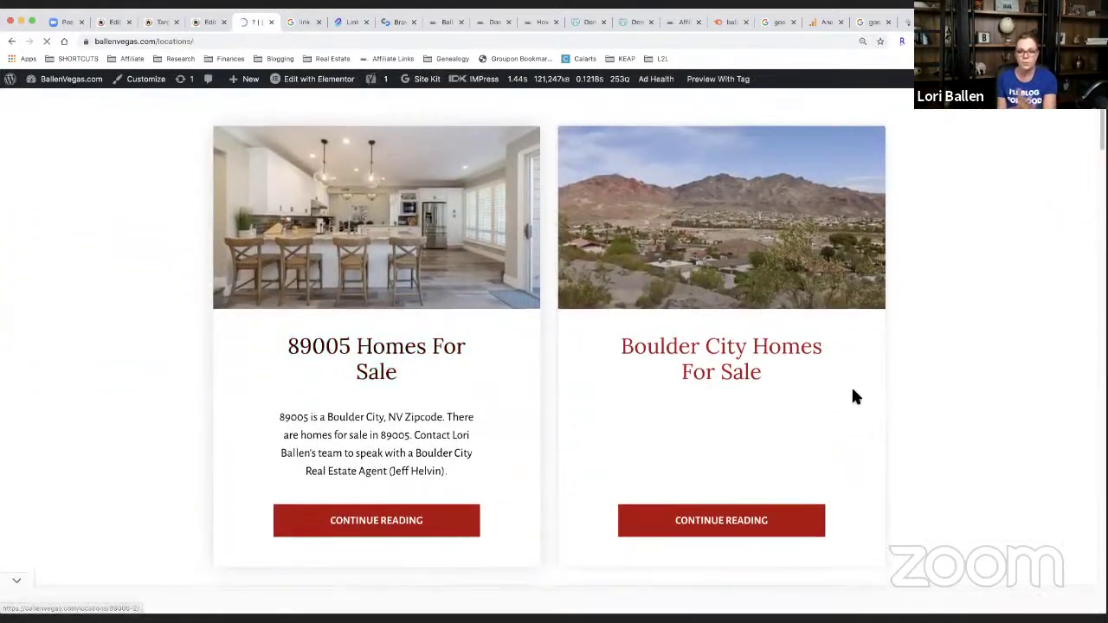
pyautogui.scroll(-3, 575, 372)
pyautogui.scroll(9, 370, 412)
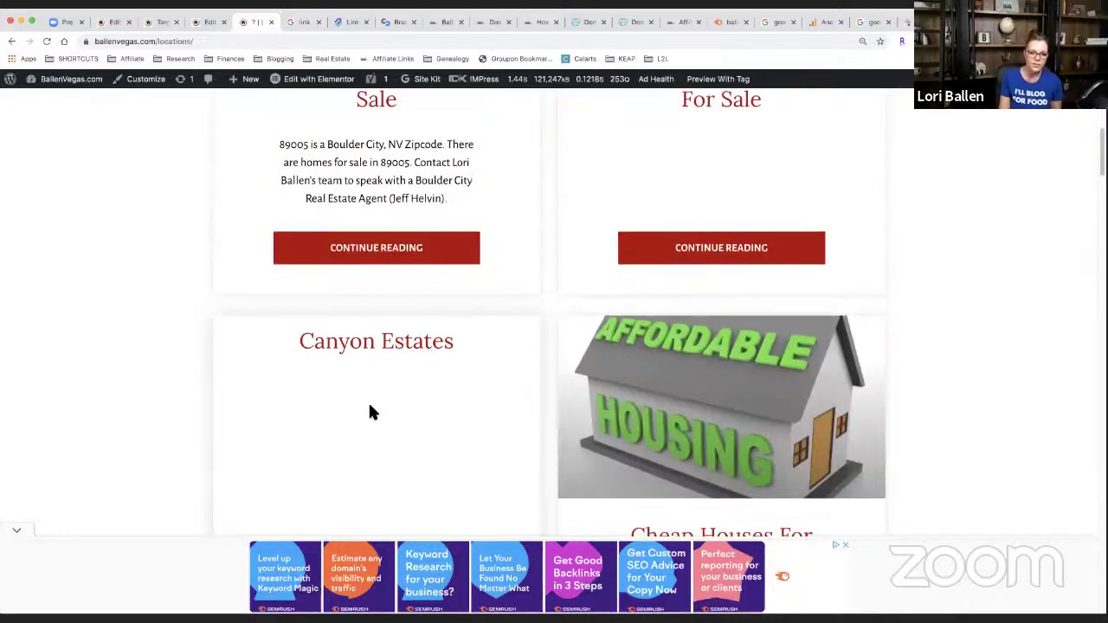
pyautogui.scroll(-3, 705, 450)
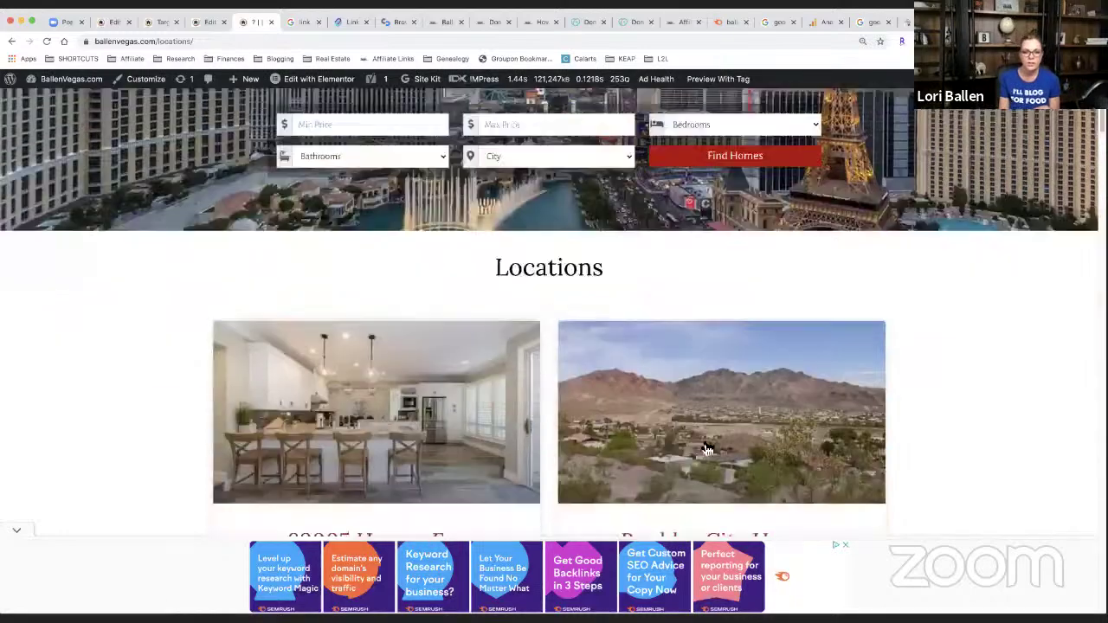
pyautogui.click(707, 445)
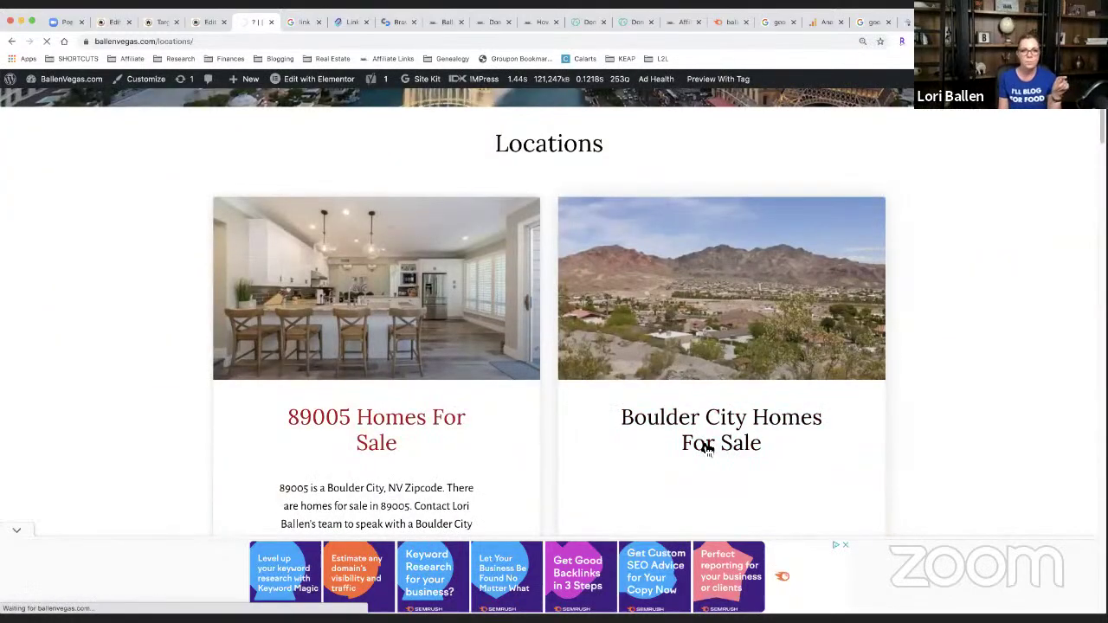
# Look over the Boulder City page's Browse By Price section, and bring up the title and breadcrumb of the domain flipping article
pyautogui.scroll(-3, 346, 389)
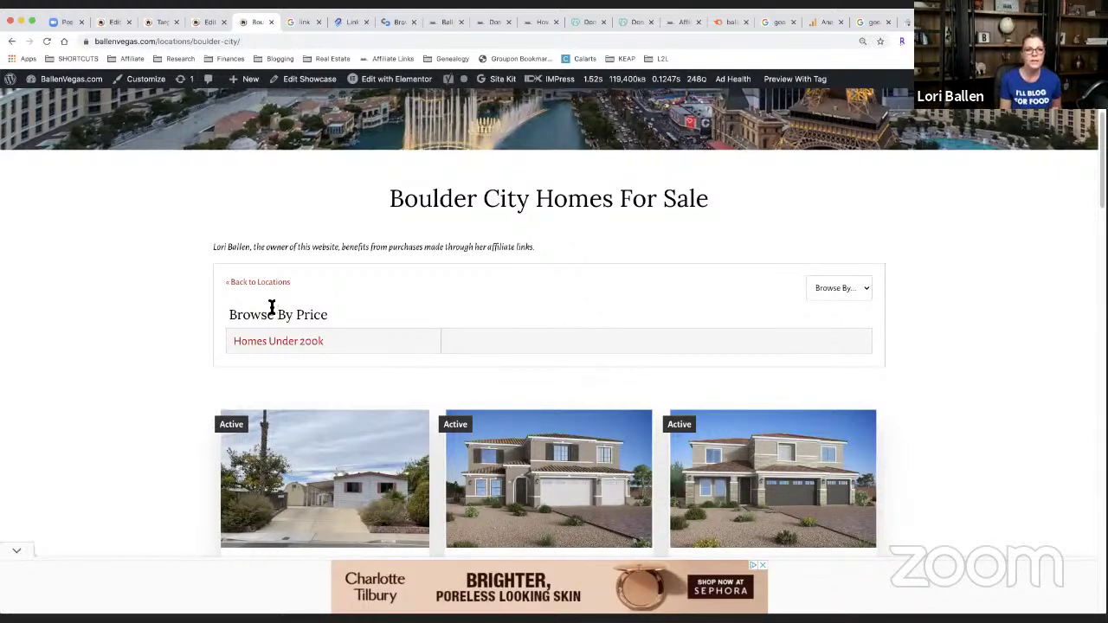
pyautogui.click(487, 26)
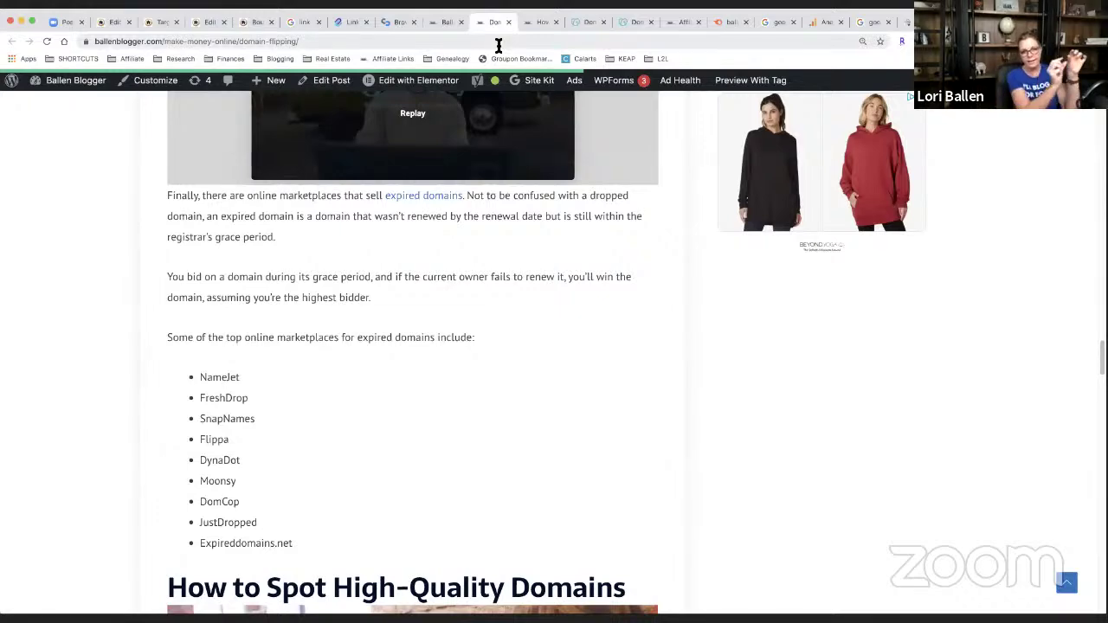
pyautogui.scroll(8, 461, 180)
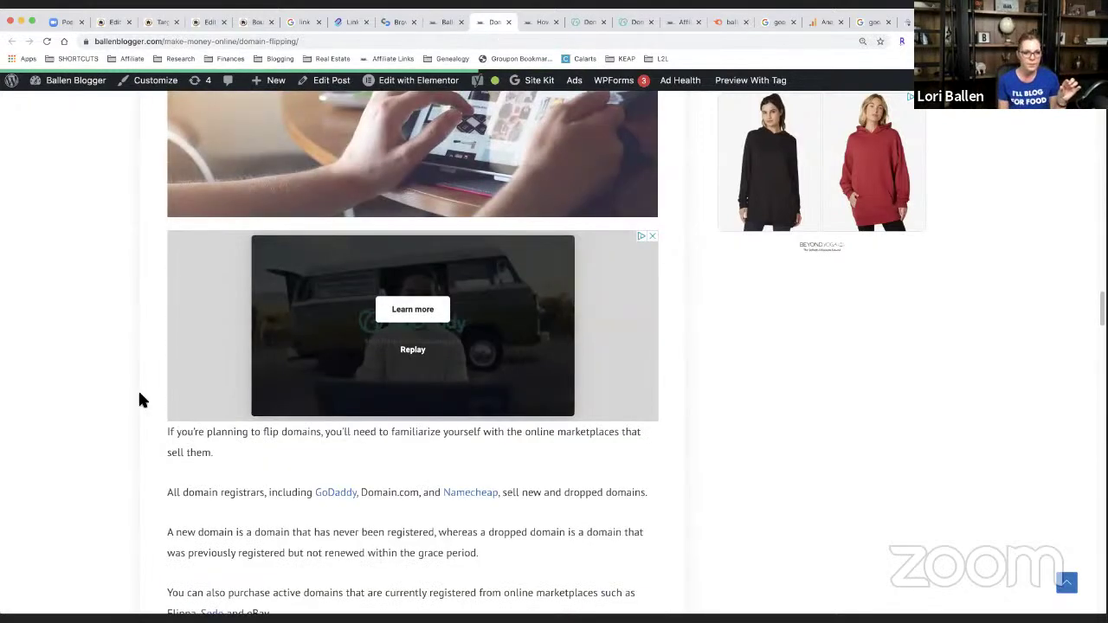
pyautogui.scroll(20, 138, 400)
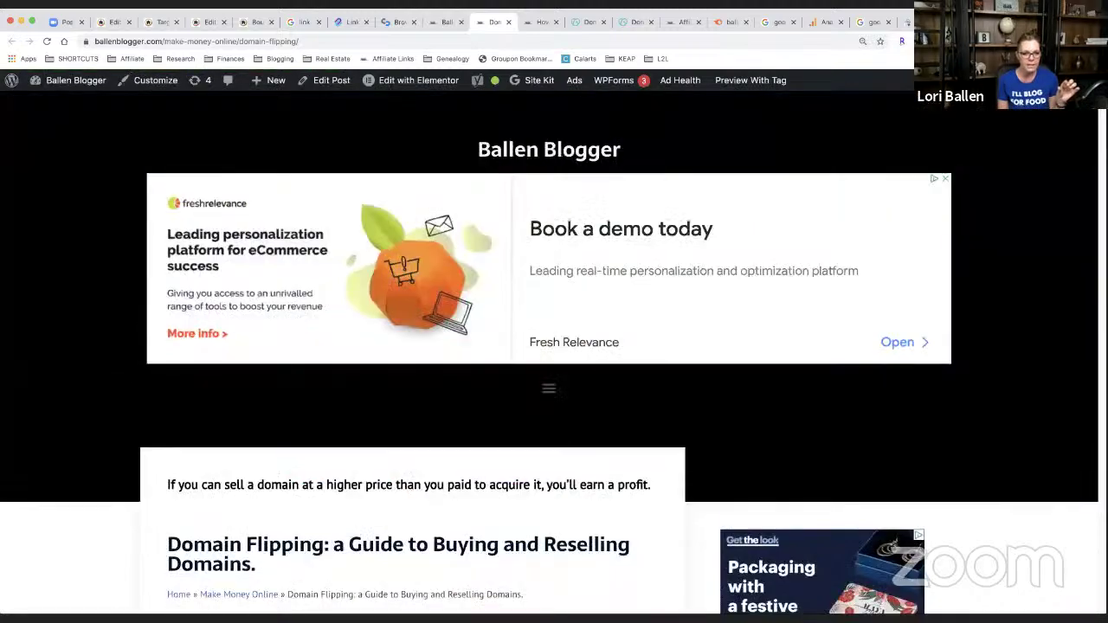
pyautogui.scroll(-3, 124, 361)
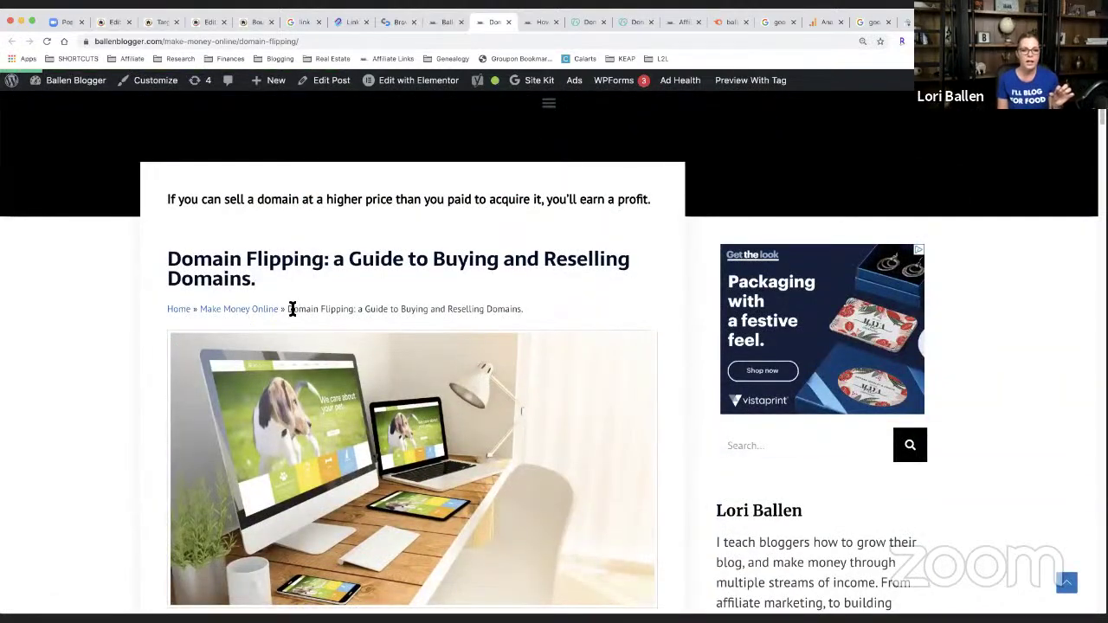
# Highlight the article title in the breadcrumb trail, and highlight its parent category, Make Money Online
pyautogui.moveTo(290, 309); pyautogui.dragTo(485, 320)
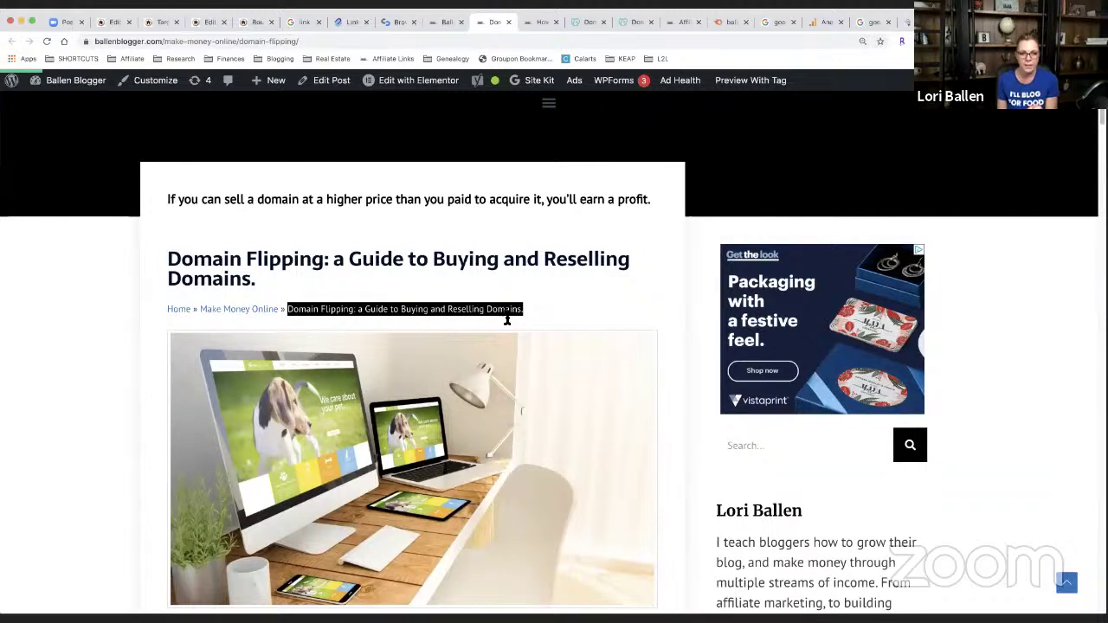
pyautogui.click(216, 314)
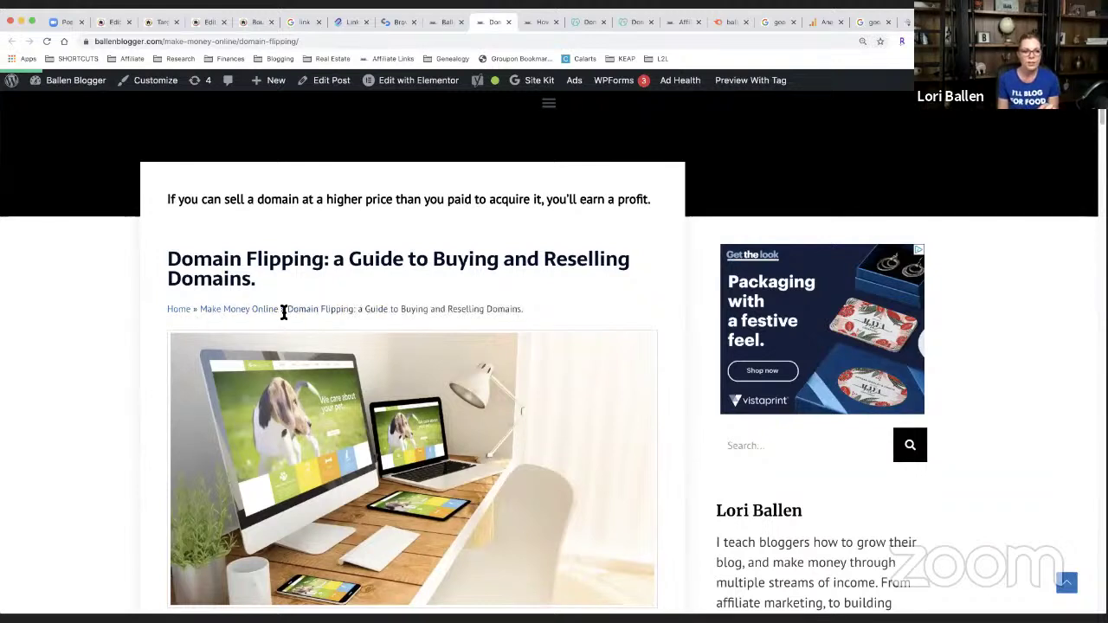
pyautogui.moveTo(284, 312); pyautogui.dragTo(198, 311)
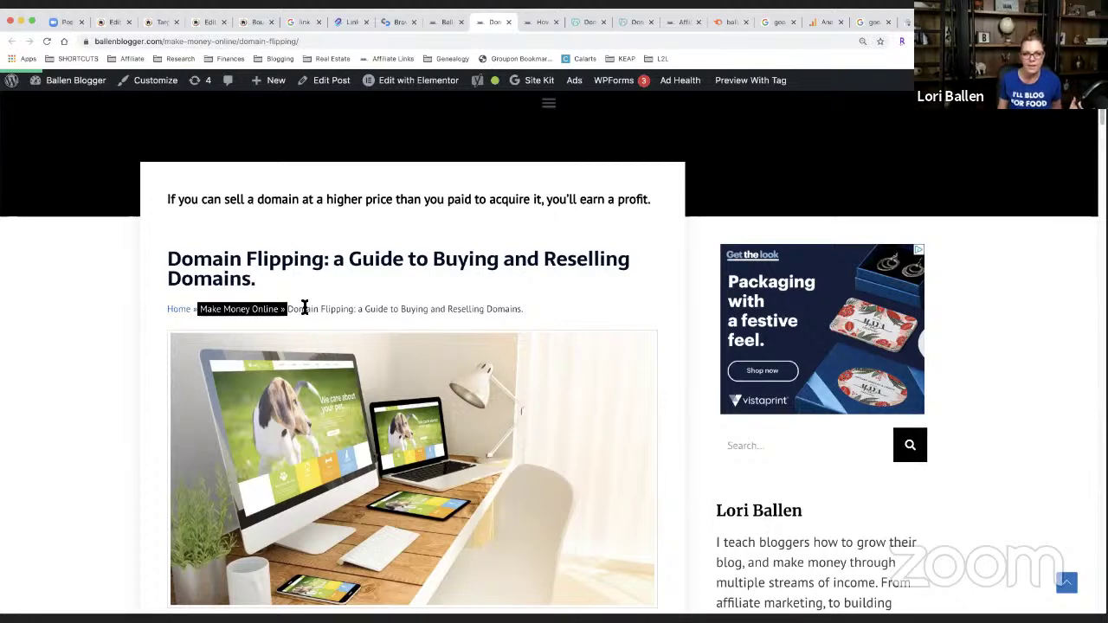
# Review the Link Whisper target keywords and suggested links in the 21st birthday post's editor, and switch to the Zoom page
pyautogui.click(205, 25)
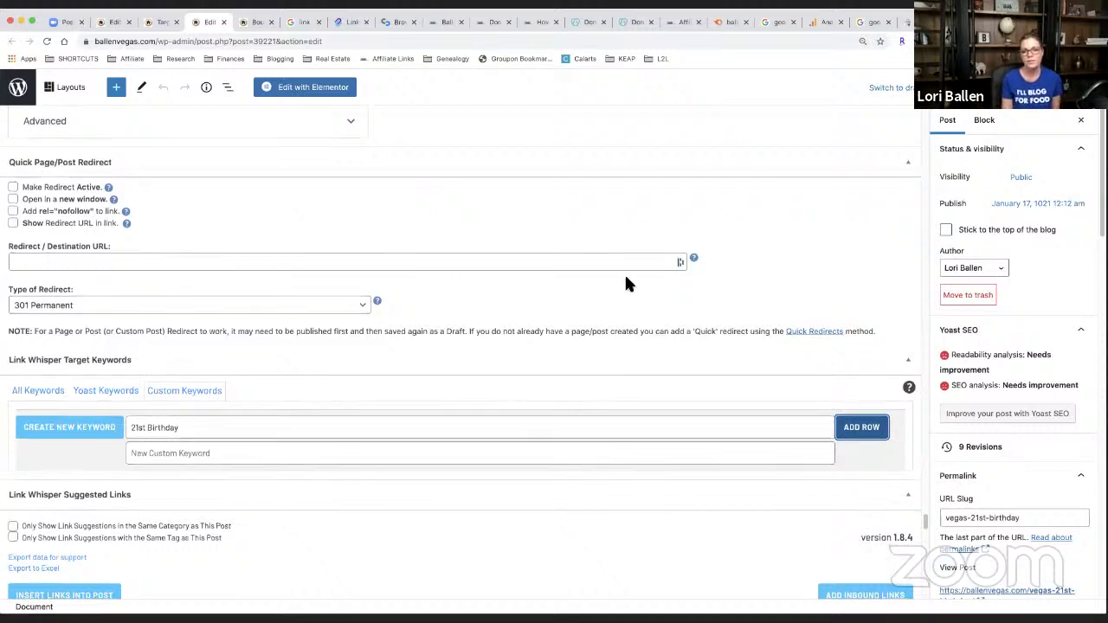
pyautogui.scroll(-1, 684, 284)
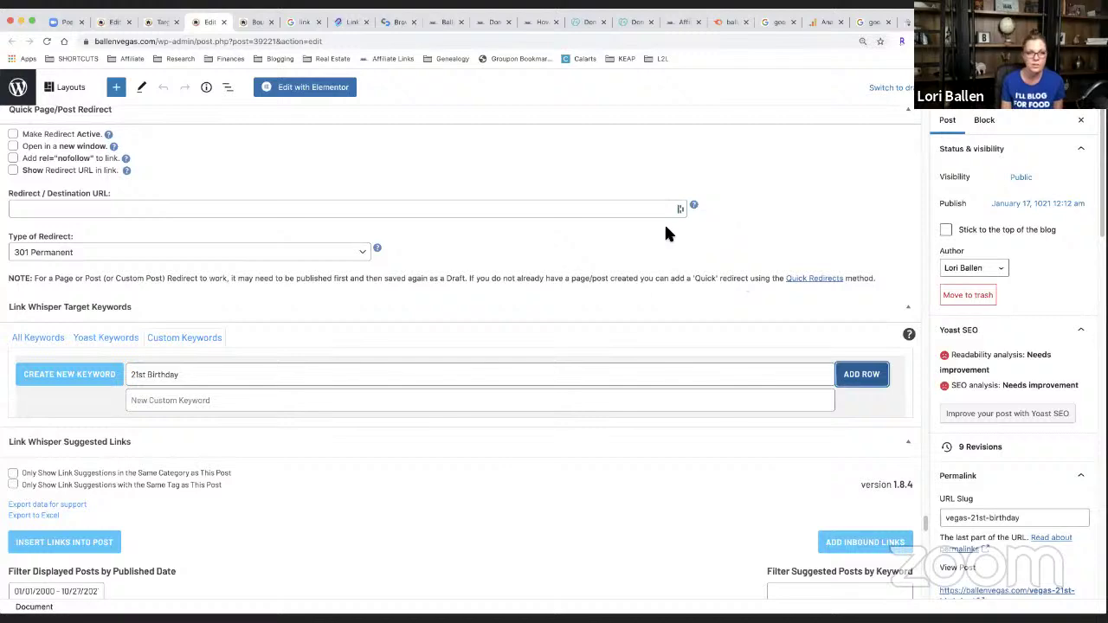
pyautogui.scroll(-3, 536, 228)
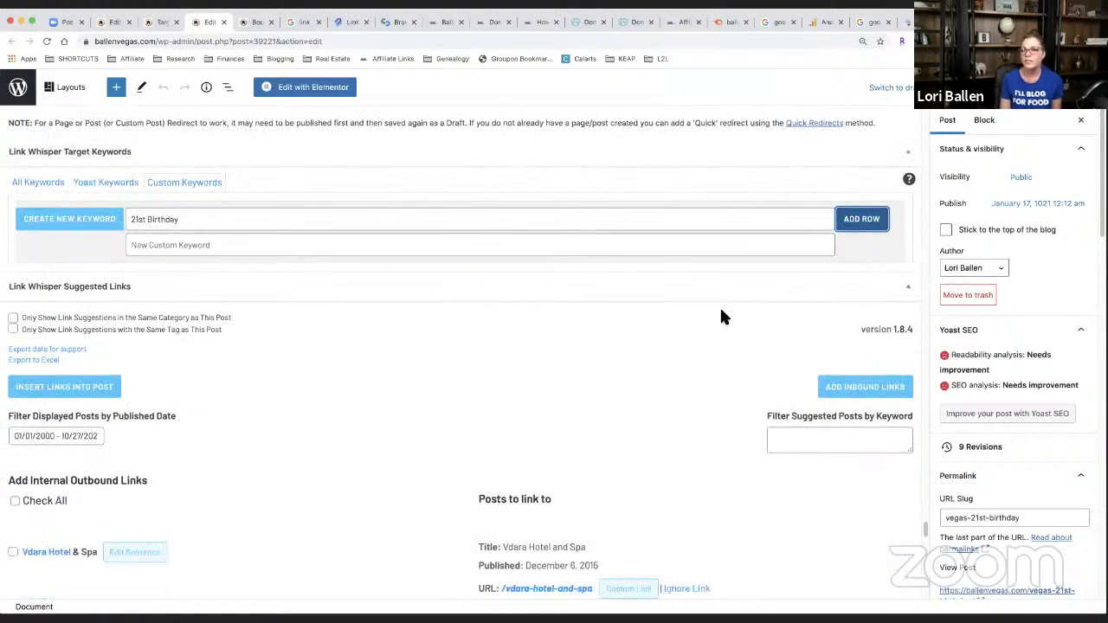
pyautogui.scroll(2, 200, 387)
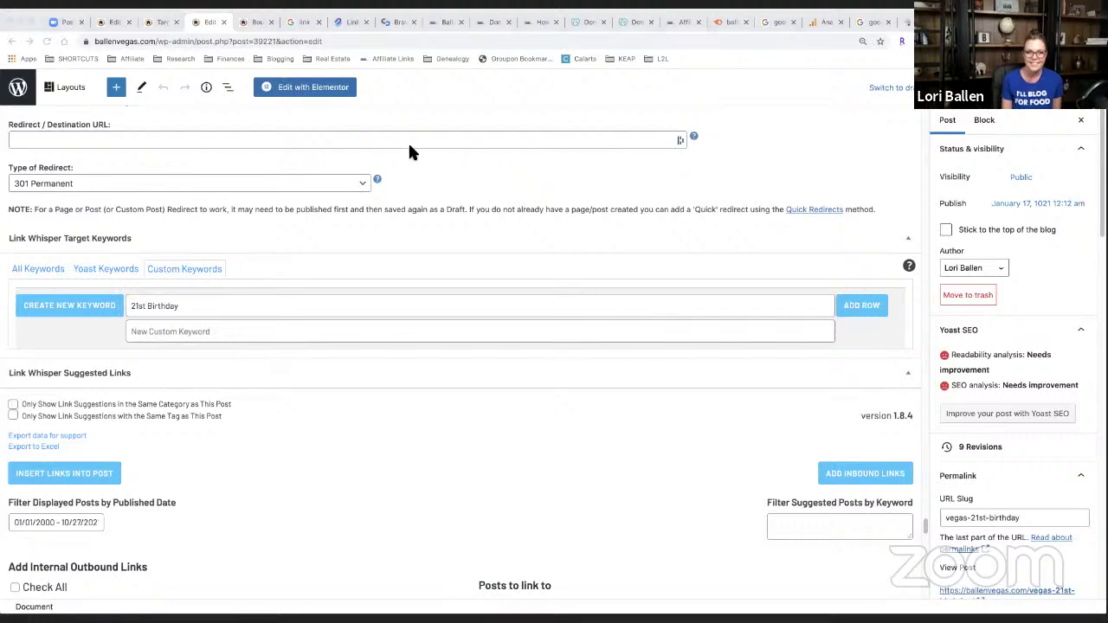
pyautogui.click(66, 22)
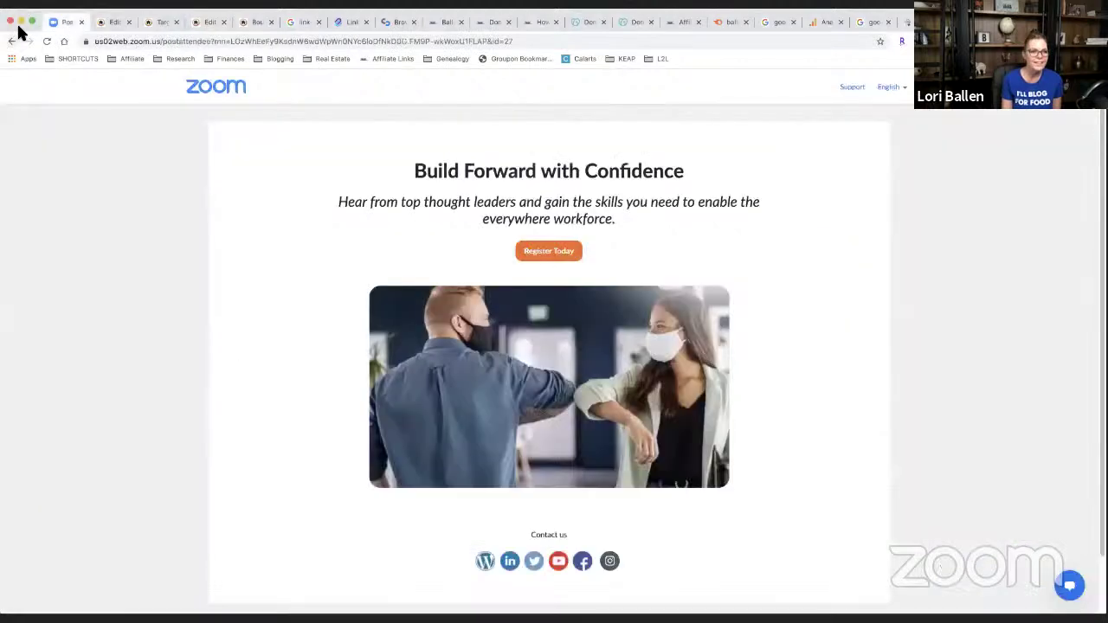